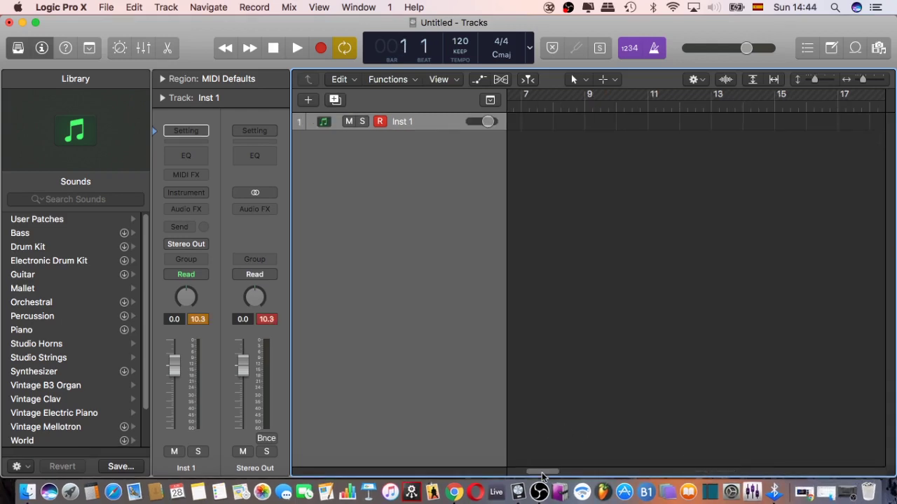
# Create one new software instrument track with an empty channel strip, routed to Output 1 + 2
pyautogui.moveTo(543, 473); pyautogui.dragTo(529, 473)
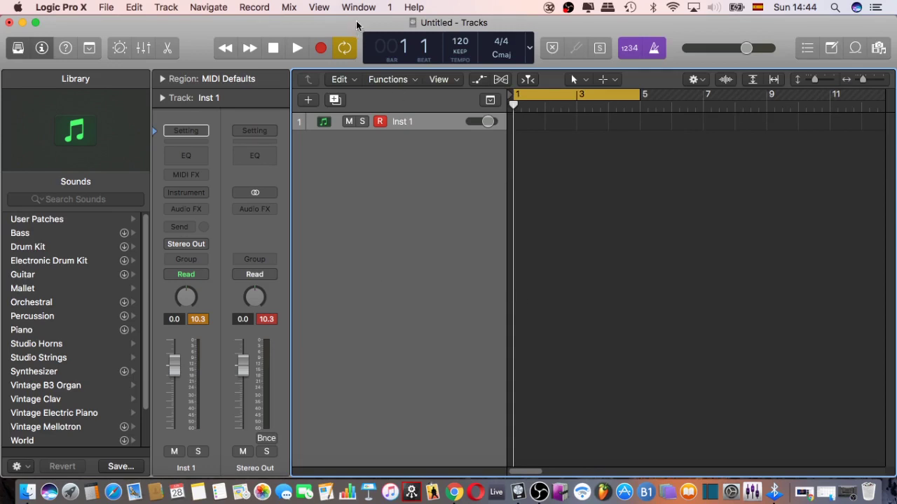
pyautogui.click(166, 7)
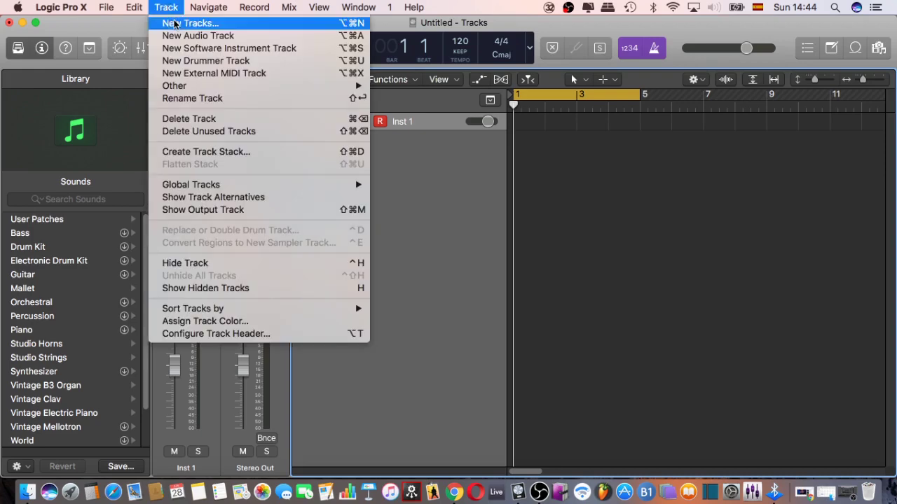
pyautogui.click(186, 21)
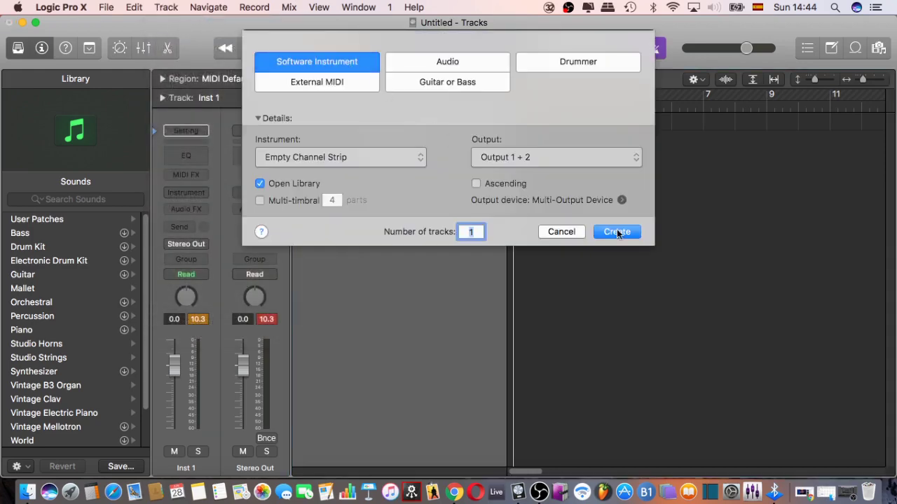
pyautogui.click(617, 232)
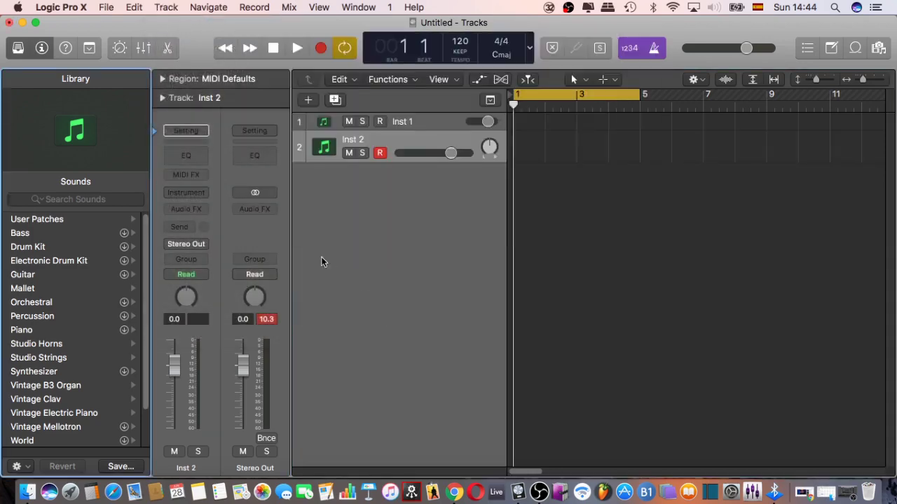
# Load the Native Instruments Kontakt plug-in as the instrument on the Inst 2 track
pyautogui.click(204, 199)
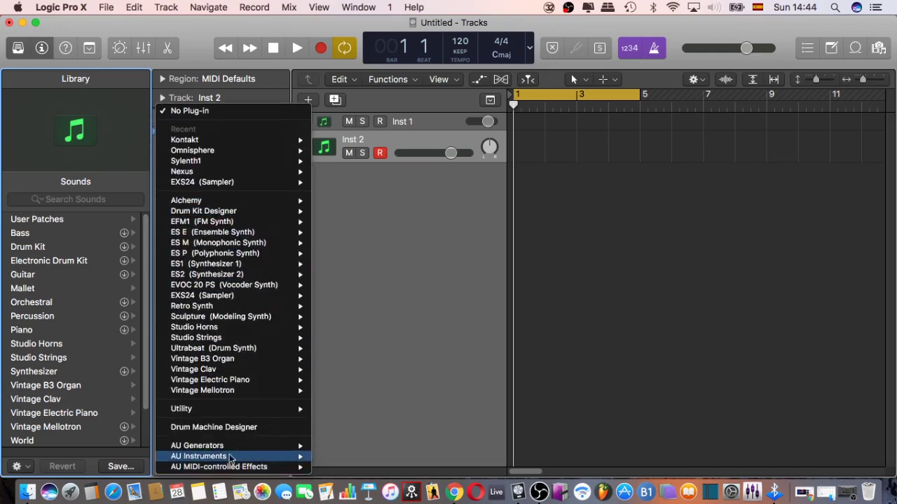
pyautogui.moveTo(231, 459)
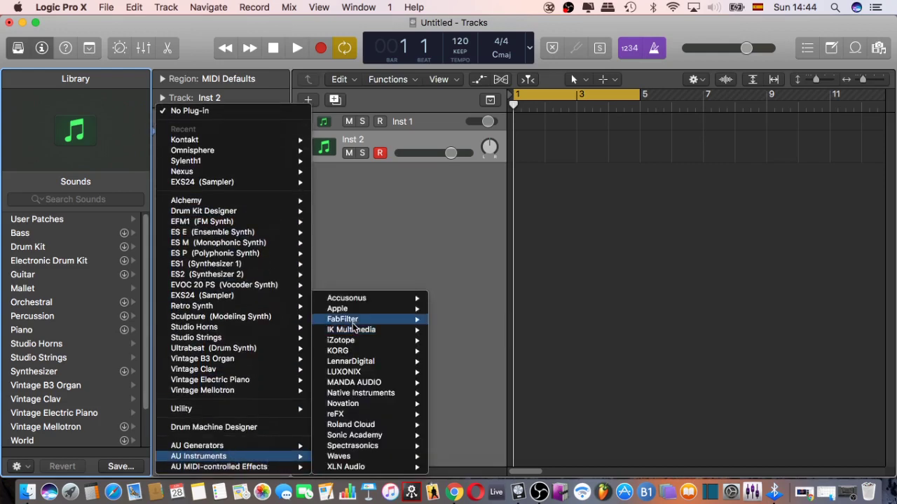
pyautogui.moveTo(358, 394)
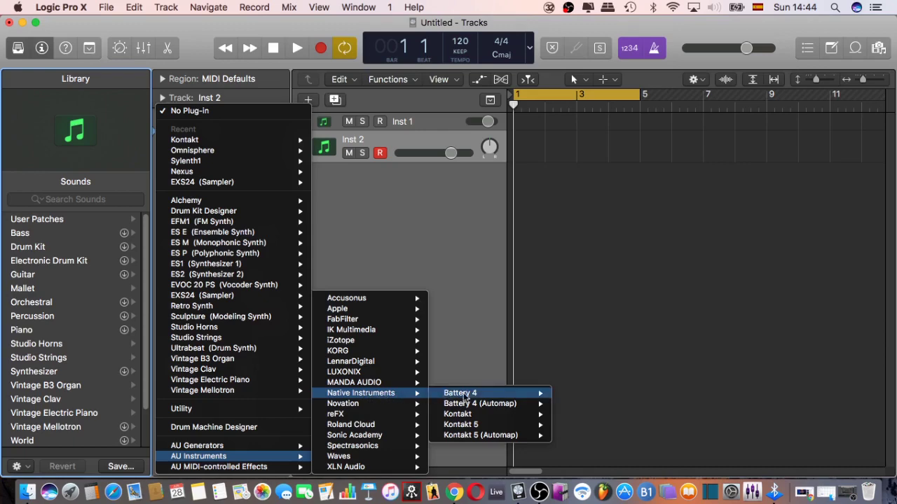
pyautogui.click(459, 419)
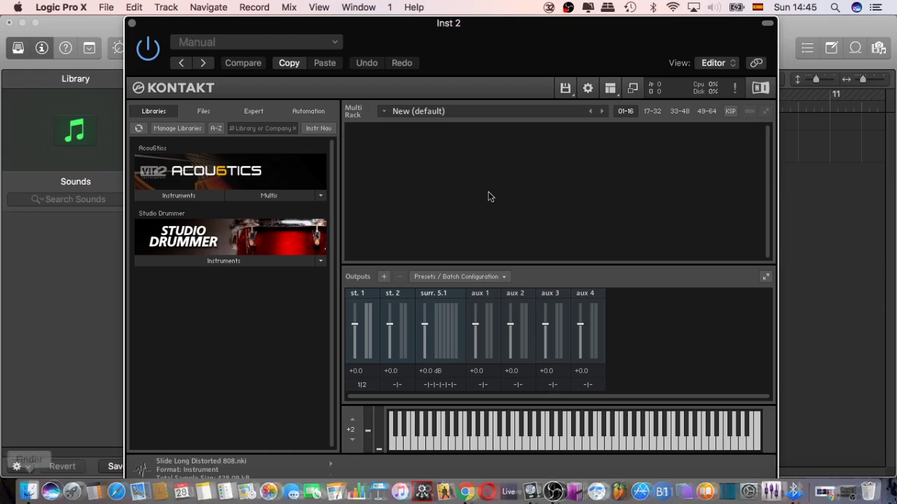
# Switch to Finder and open the Reggaeton Vol I folder in apollos sampler 2020 trap reggaeton dembow, under apollos plugins konpas on the Seagate drive
pyautogui.click(29, 492)
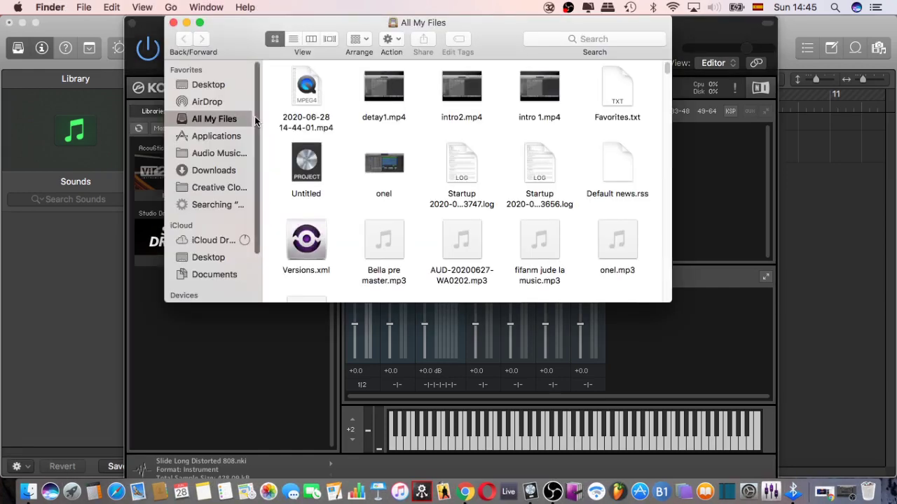
pyautogui.scroll(-3, 259, 211)
pyautogui.click(223, 276)
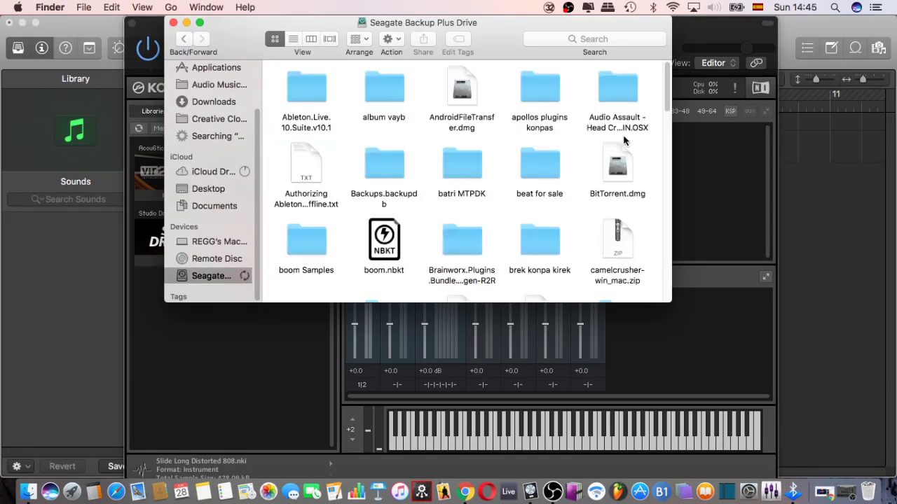
pyautogui.doubleClick(537, 88)
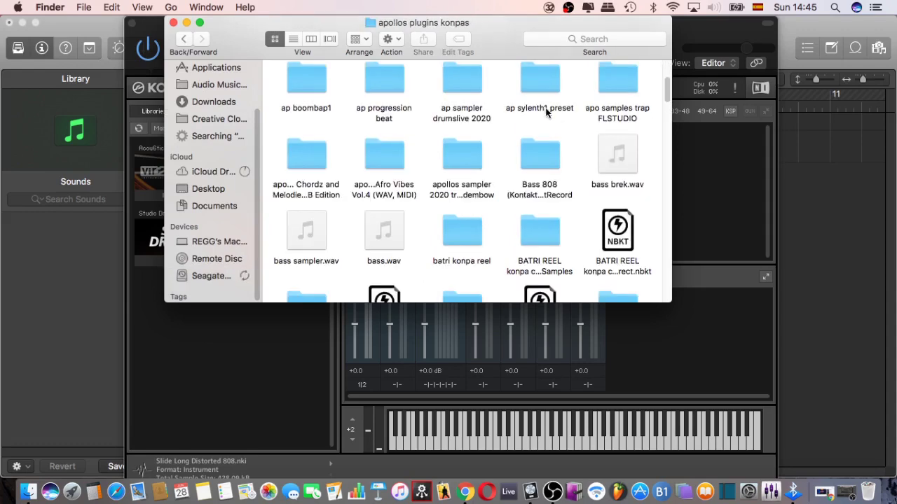
pyautogui.doubleClick(461, 164)
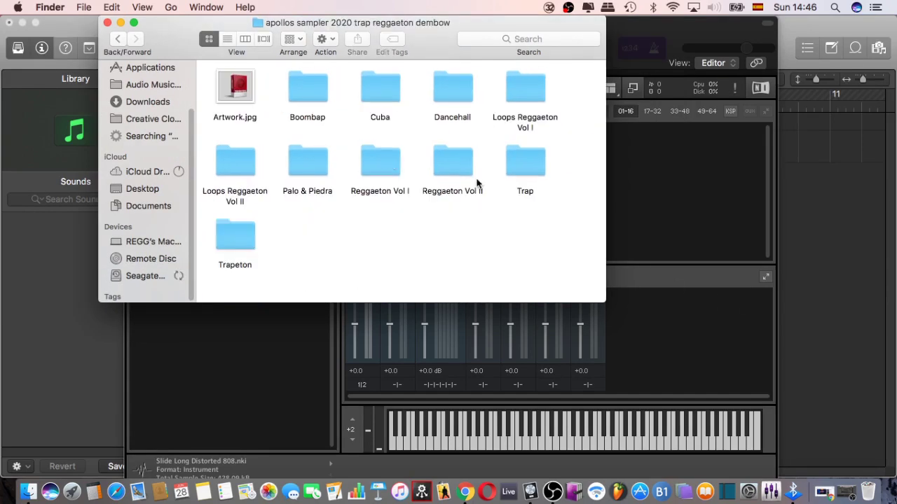
pyautogui.doubleClick(378, 159)
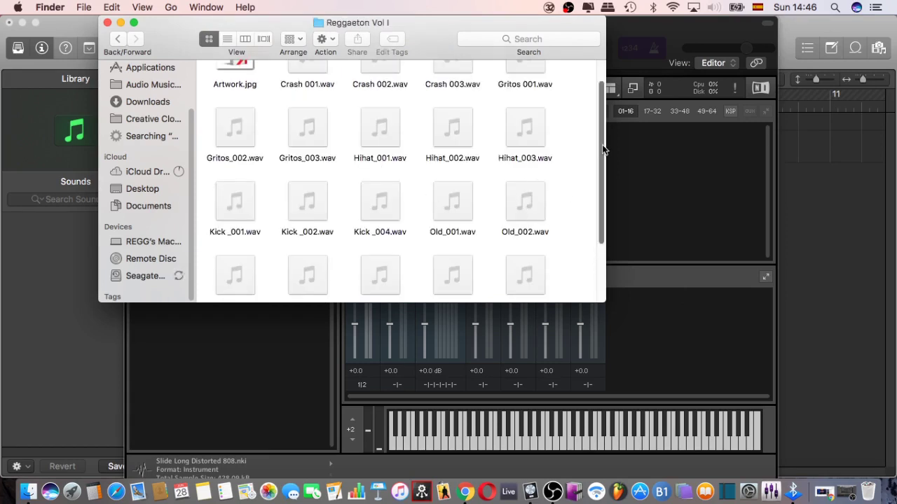
pyautogui.moveTo(602, 144); pyautogui.dragTo(594, 170)
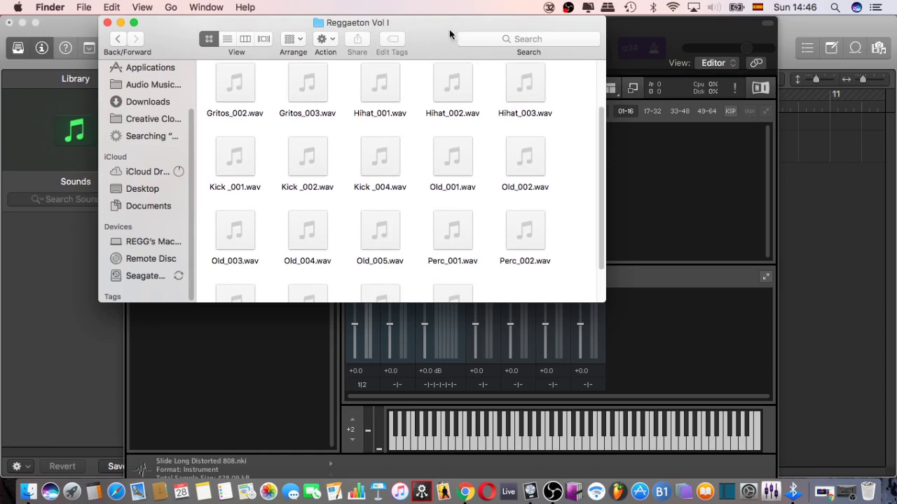
# Move the Reggaeton Vol I folder window aside to uncover part of Kontakt's empty instrument rack
pyautogui.moveTo(439, 28); pyautogui.dragTo(845, 55)
pyautogui.moveTo(791, 199)
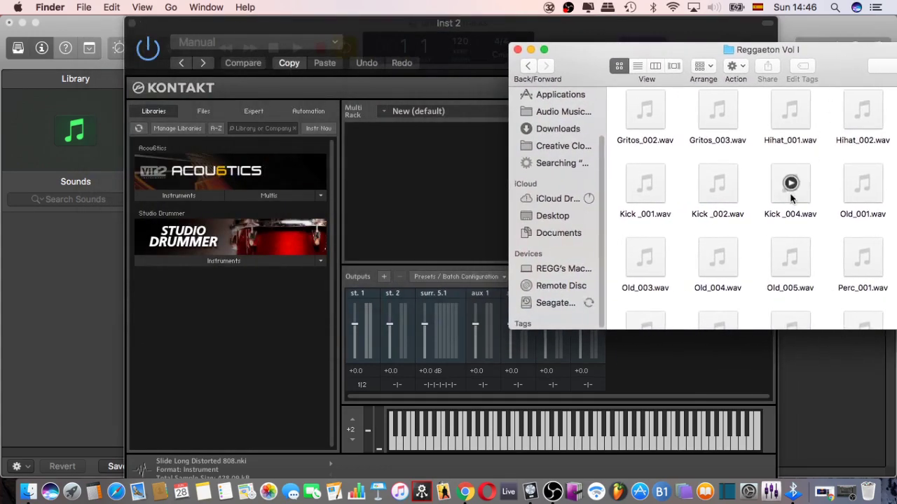
pyautogui.moveTo(709, 53); pyautogui.dragTo(721, 36)
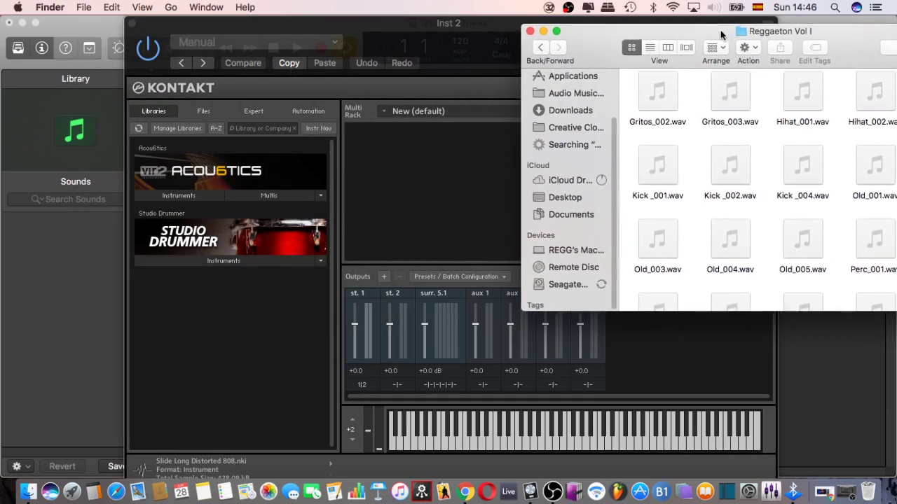
pyautogui.moveTo(833, 30); pyautogui.dragTo(815, 27)
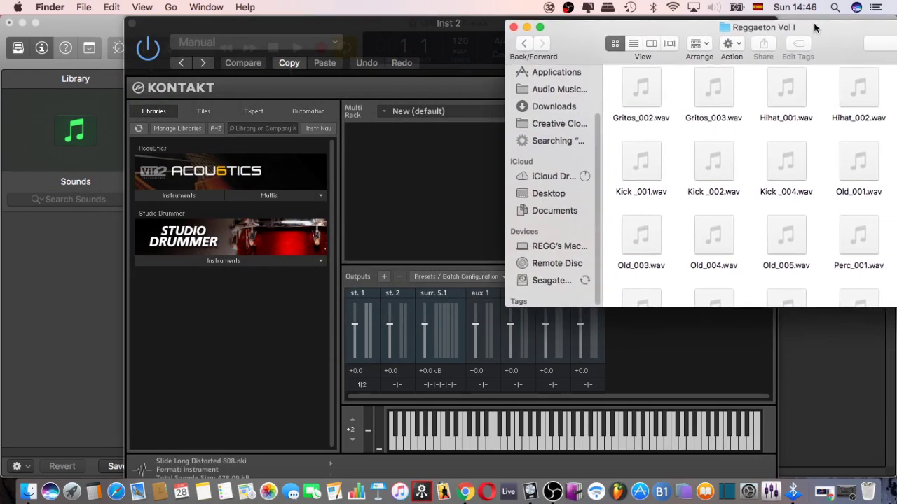
# Preview the Kick _004.wav, Kick _002.wav and Kick _001.wav samples in the Reggaeton Vol I folder
pyautogui.moveTo(786, 161)
pyautogui.click(786, 162)
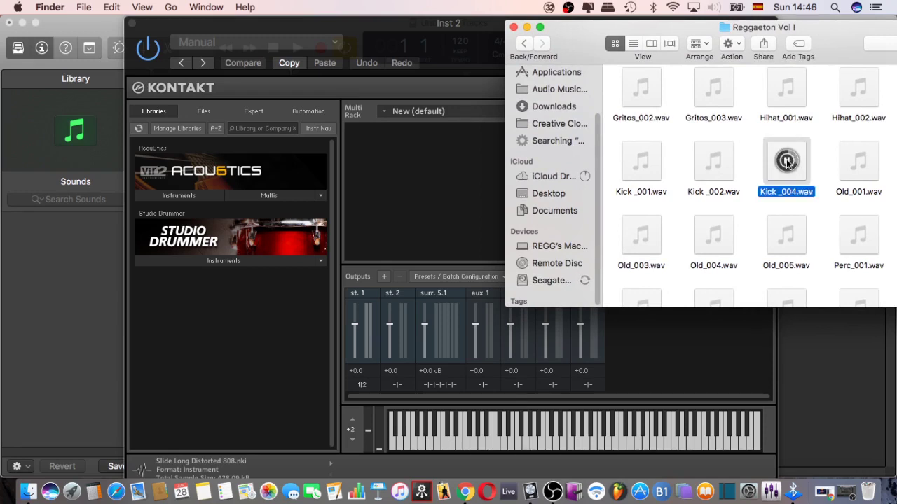
pyautogui.click(713, 163)
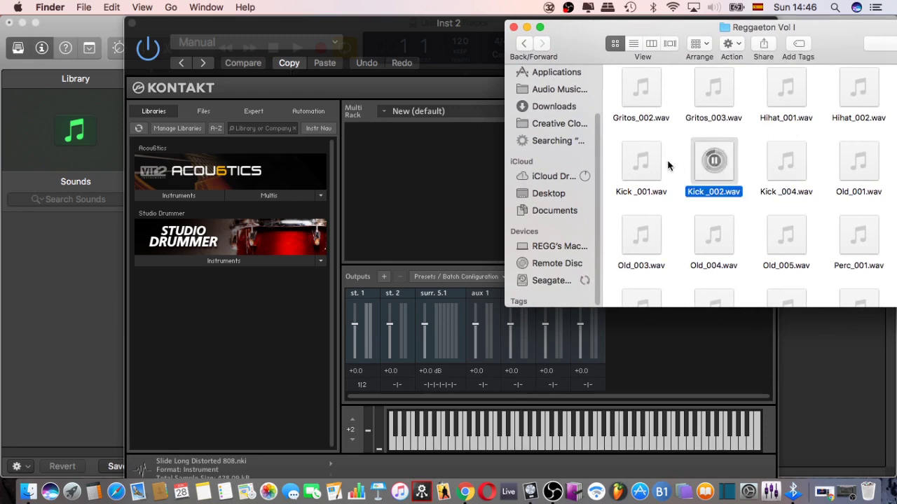
pyautogui.click(642, 163)
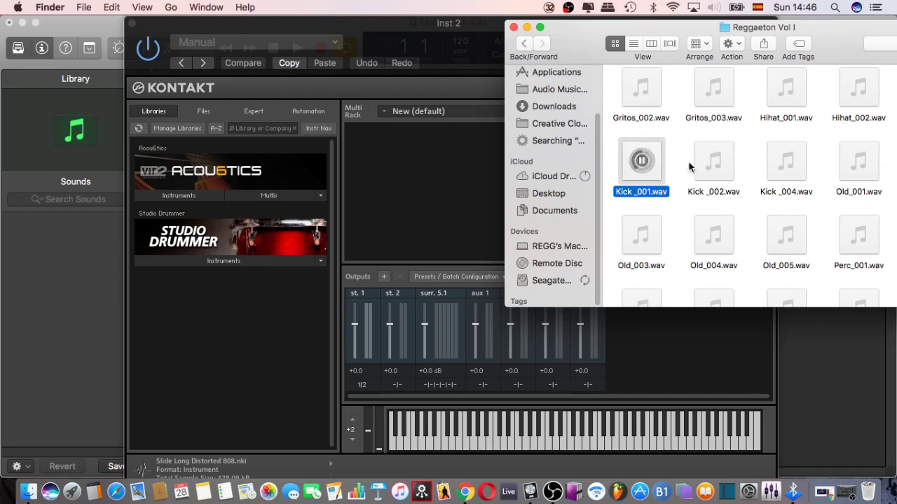
pyautogui.moveTo(783, 164)
# Load Kick _004.wav, Kick _002.wav and Kick _001.wav as three separate instruments in Kontakt's rack, then minimize the folder window
pyautogui.moveTo(703, 31); pyautogui.dragTo(715, 29)
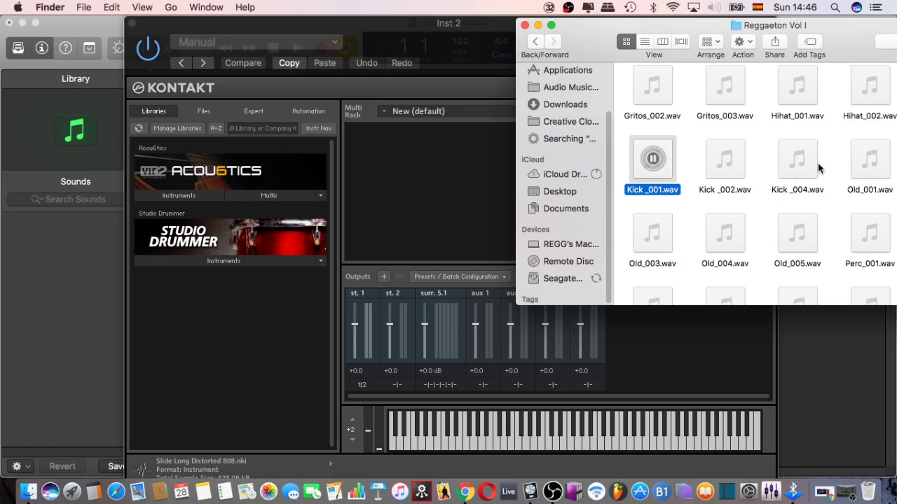
pyautogui.moveTo(795, 153)
pyautogui.moveTo(791, 149); pyautogui.dragTo(412, 162)
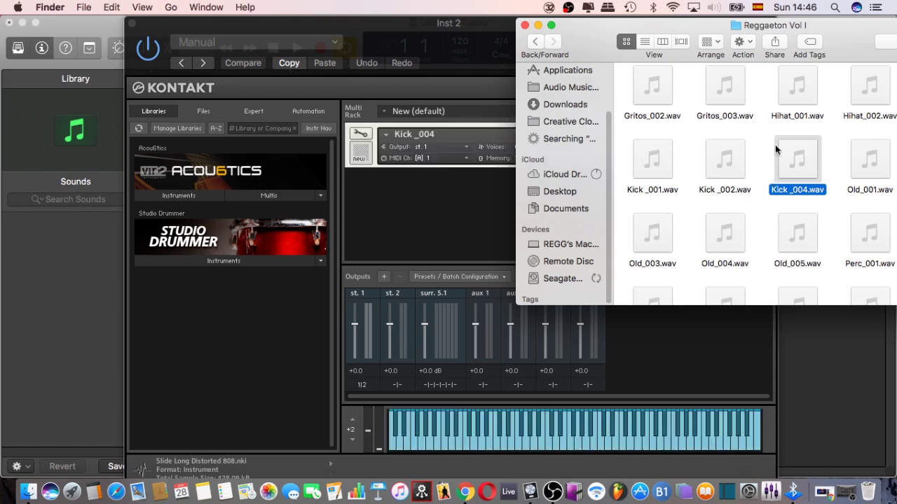
pyautogui.moveTo(691, 31); pyautogui.dragTo(732, 31)
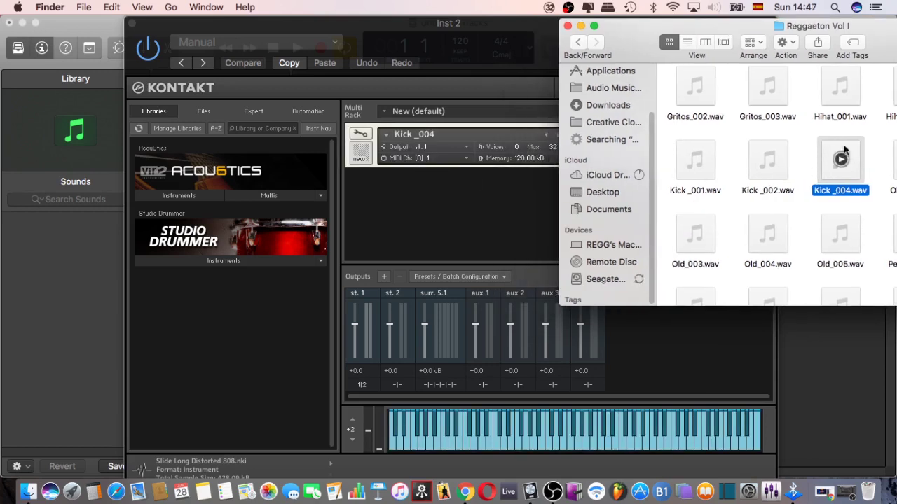
pyautogui.moveTo(759, 150)
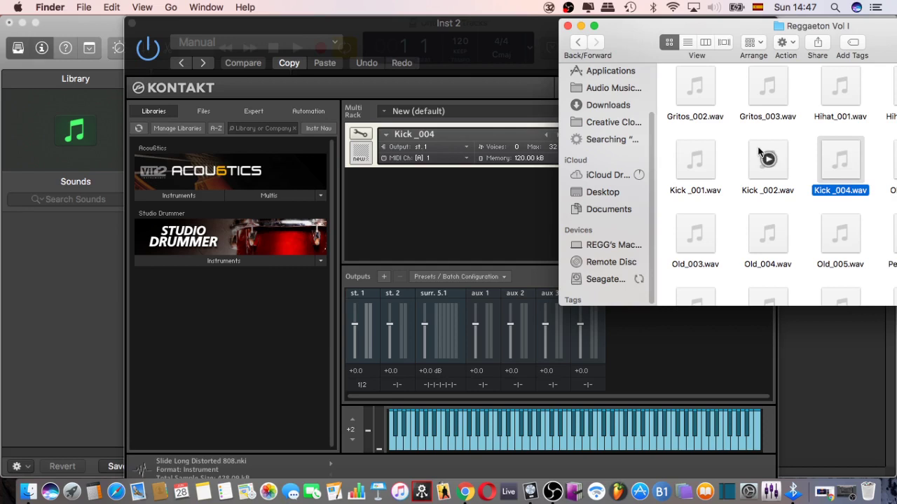
pyautogui.moveTo(759, 150); pyautogui.dragTo(420, 197)
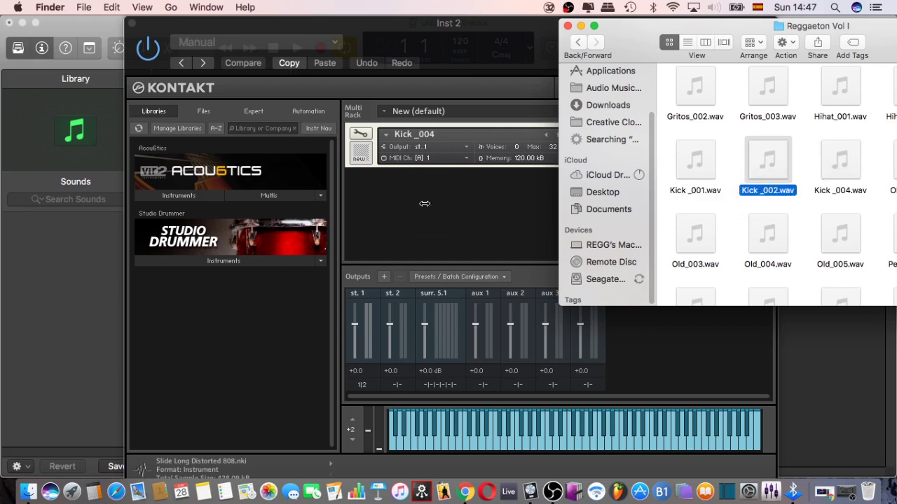
pyautogui.moveTo(684, 176); pyautogui.dragTo(449, 241)
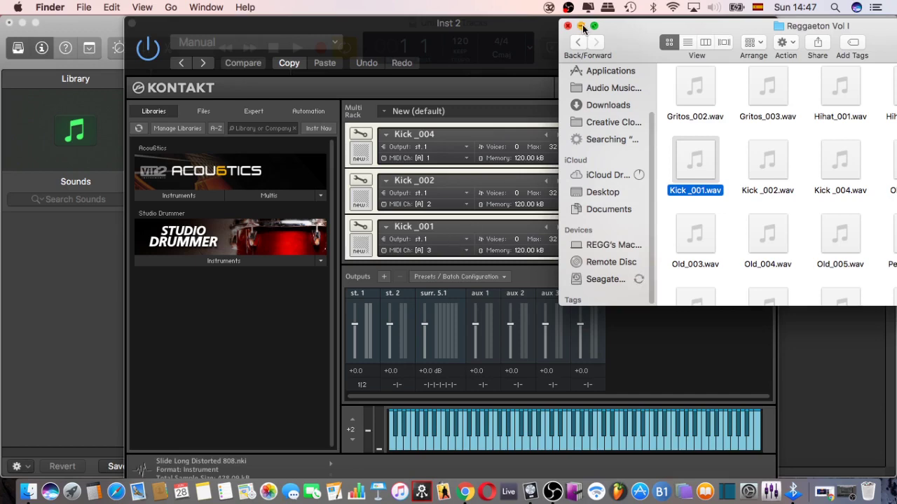
pyautogui.click(582, 25)
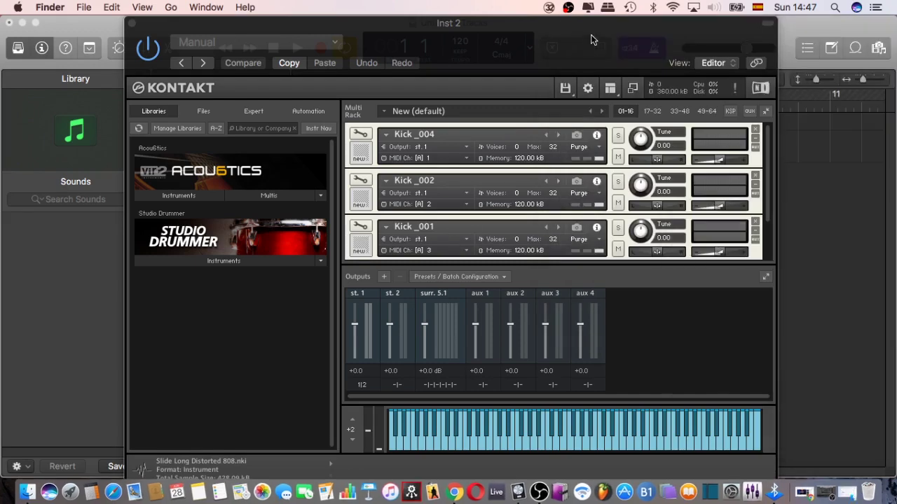
# Set the MIDI channel of the Kick _002 and Kick _001 instruments to Port A channel 1
pyautogui.moveTo(603, 34); pyautogui.dragTo(529, 24)
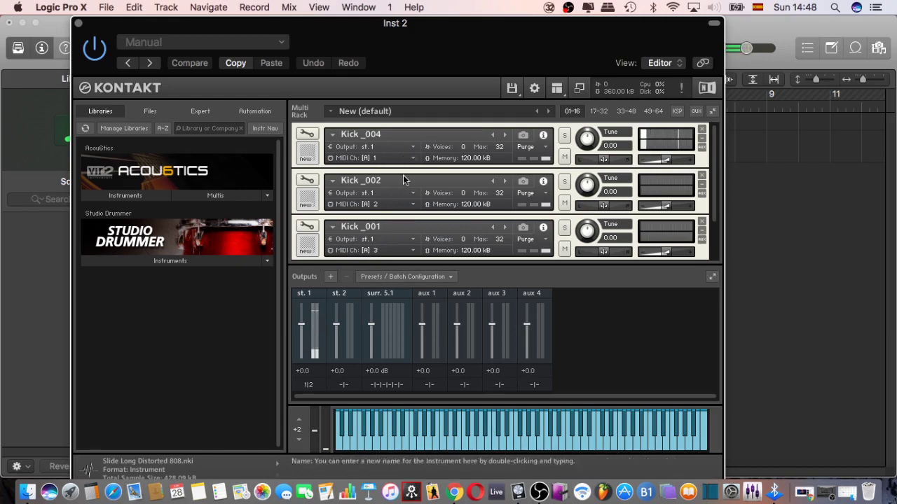
pyautogui.click(411, 204)
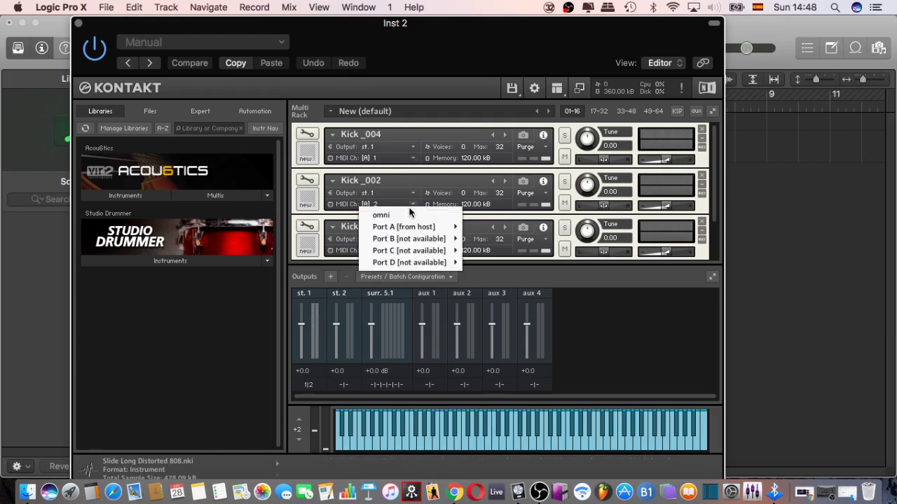
pyautogui.moveTo(411, 229)
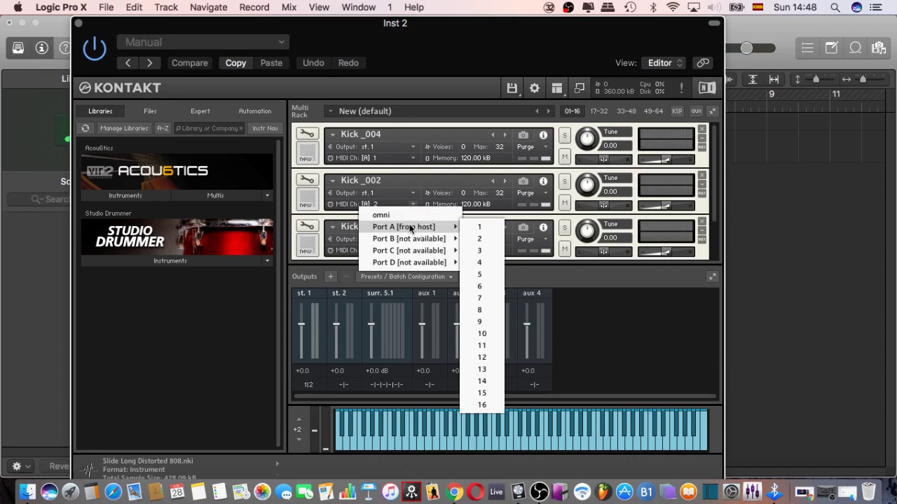
pyautogui.click(481, 229)
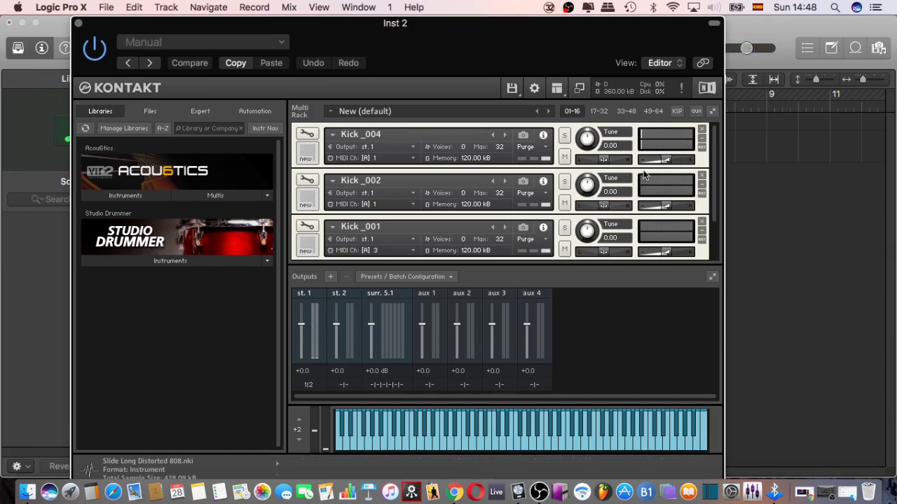
pyautogui.click(412, 250)
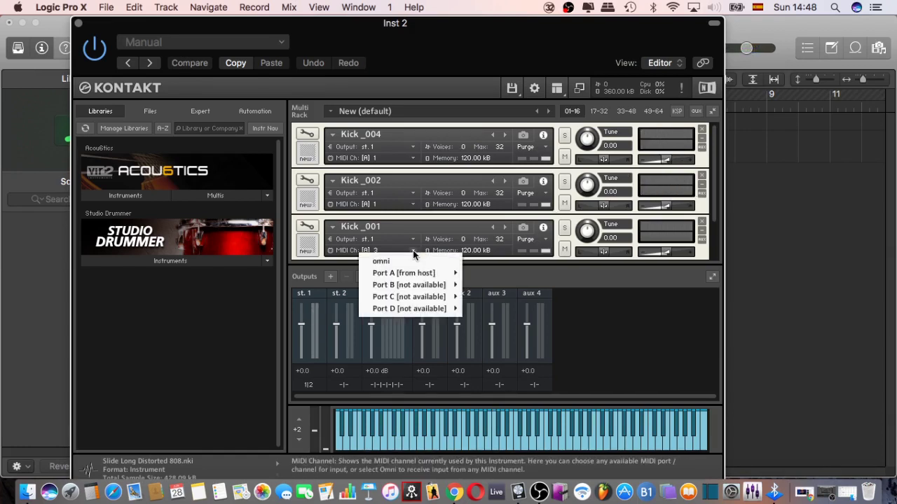
pyautogui.moveTo(417, 273)
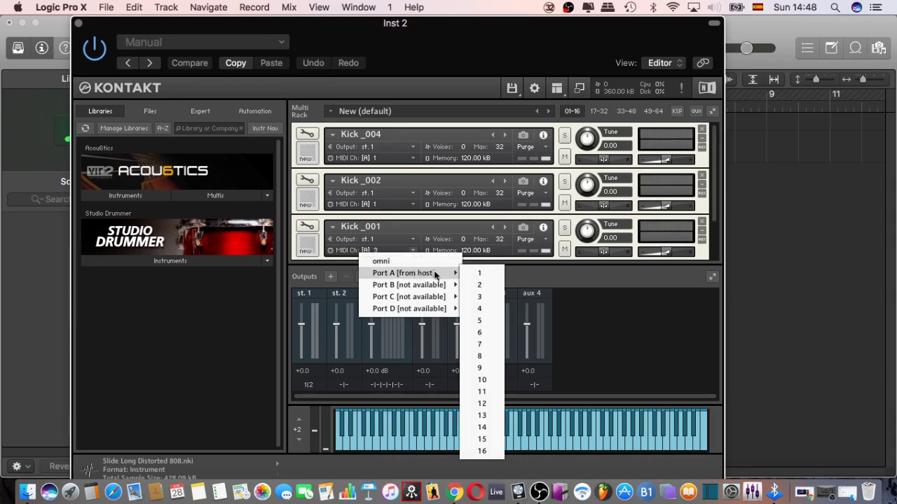
pyautogui.click(482, 274)
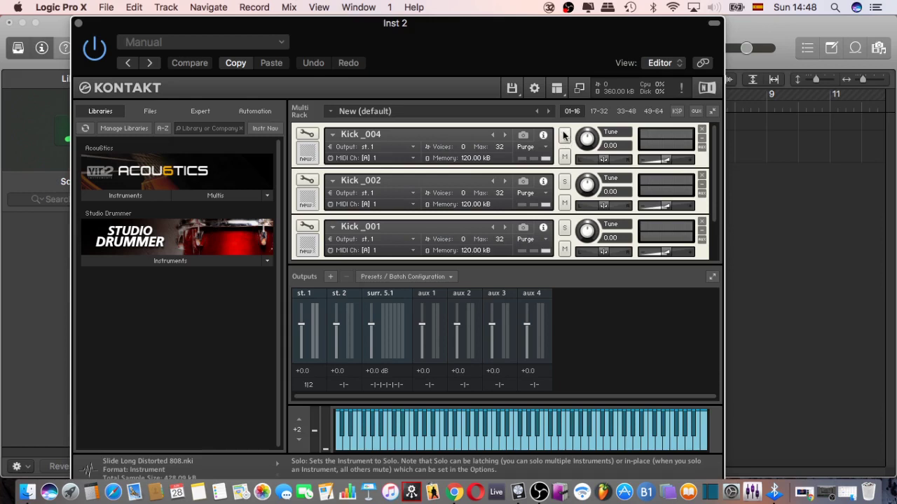
# Solo Kick _004, Kick _002 and Kick _001 in turn, raising Kick _004 and Kick _001 in volume and fine-tuning Kick _002
pyautogui.click(565, 137)
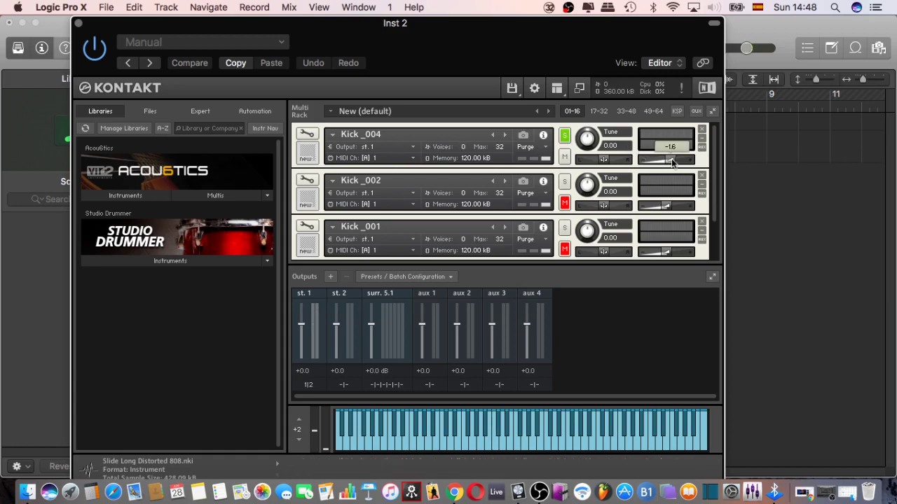
pyautogui.moveTo(666, 160); pyautogui.dragTo(678, 162)
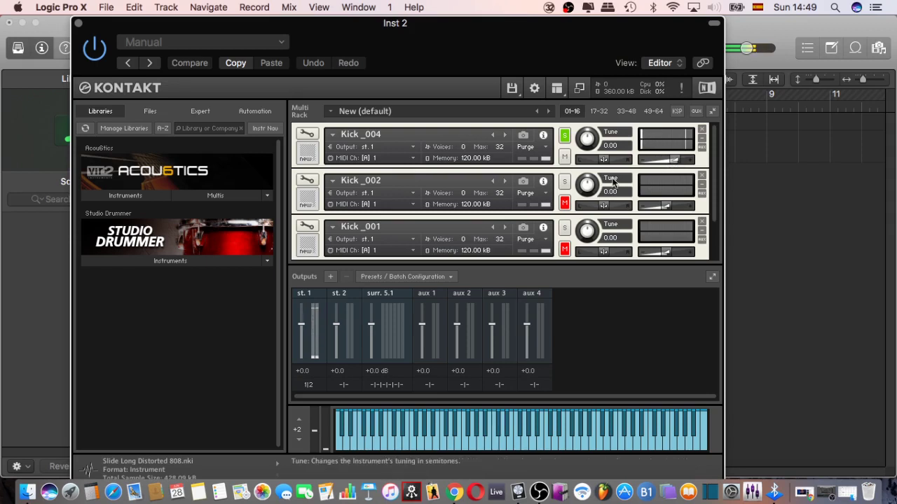
pyautogui.click(565, 182)
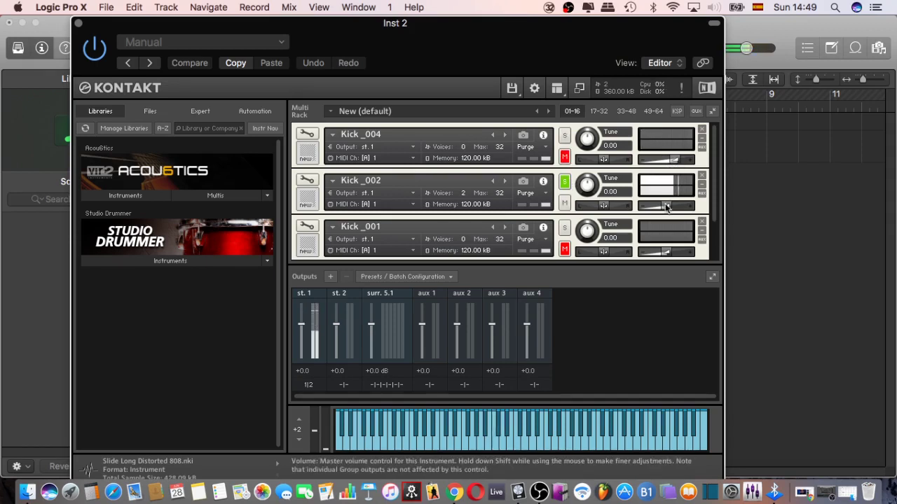
pyautogui.moveTo(667, 209); pyautogui.dragTo(668, 209)
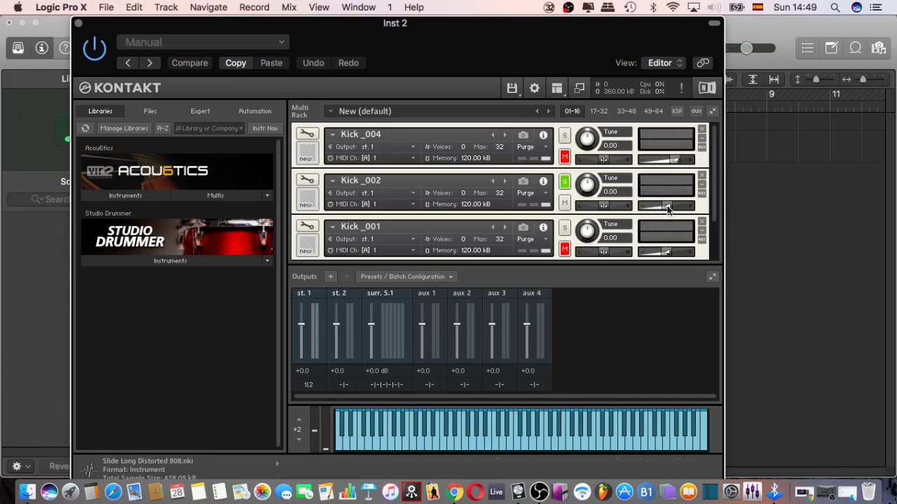
pyautogui.click(565, 227)
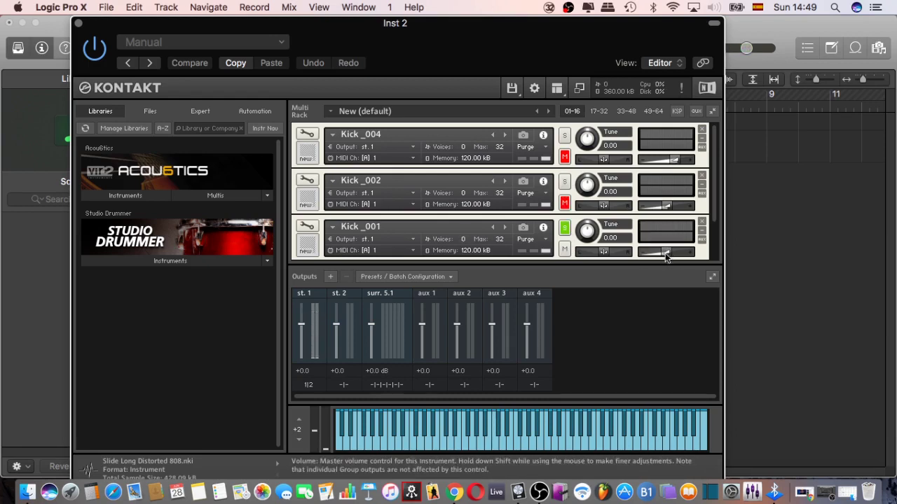
pyautogui.moveTo(667, 253); pyautogui.dragTo(676, 254)
# Rebalance the unsoloed kicks by lowering the volumes of Kick _002 and Kick _004 and fine-tuning Kick _001, and close the Kontakt window
pyautogui.moveTo(666, 205); pyautogui.dragTo(663, 205)
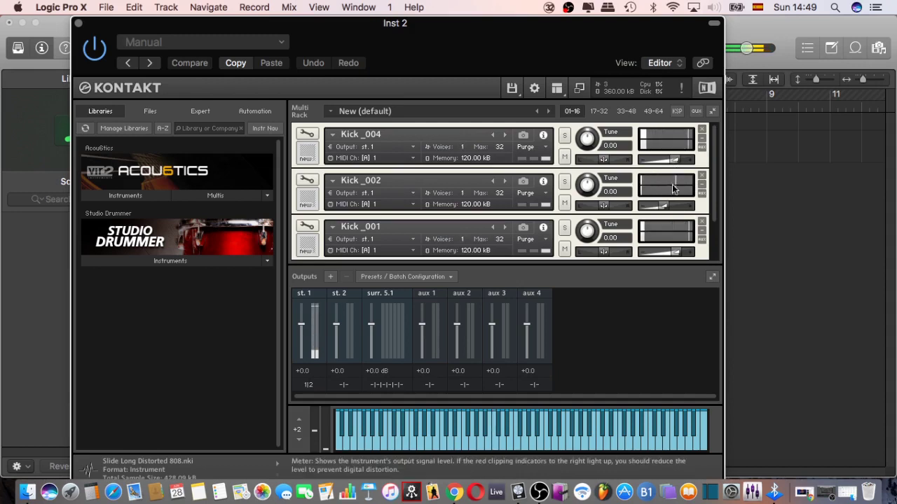
pyautogui.moveTo(664, 208)
pyautogui.mouseDown()
pyautogui.moveTo(676, 210)
pyautogui.moveTo(655, 206)
pyautogui.mouseUp()
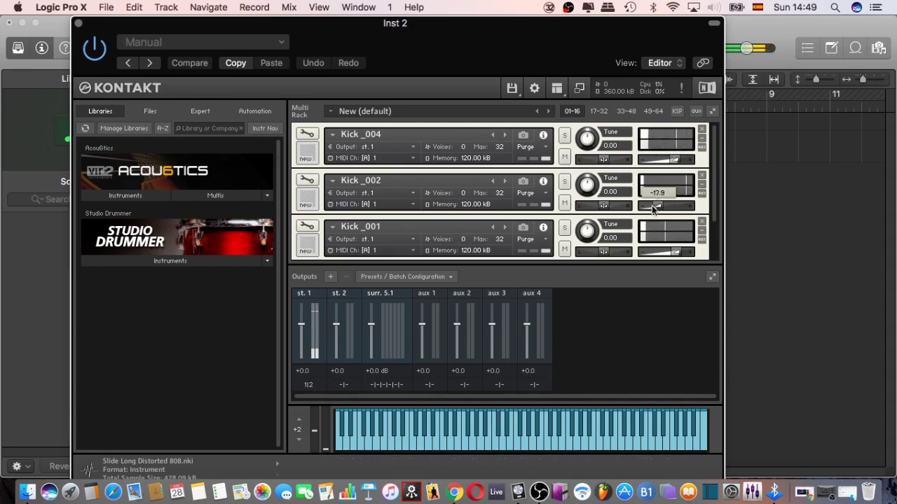
pyautogui.moveTo(675, 253); pyautogui.dragTo(677, 253)
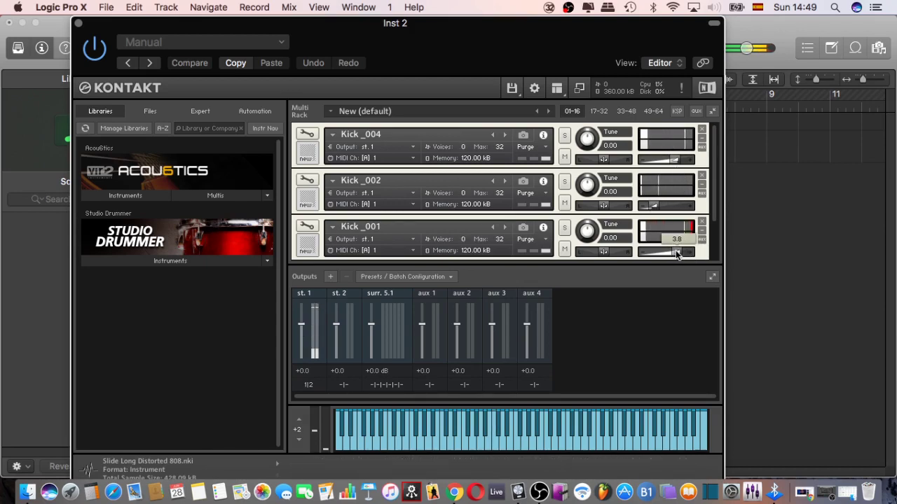
pyautogui.moveTo(675, 161); pyautogui.dragTo(667, 161)
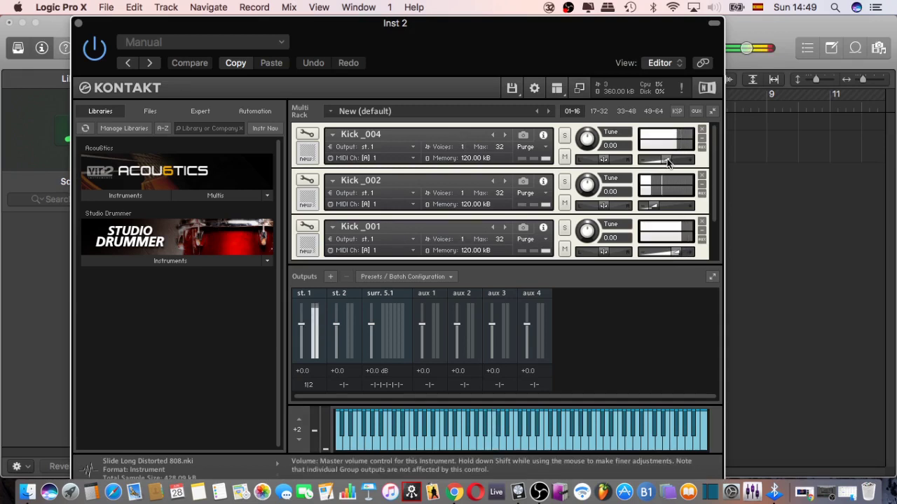
pyautogui.moveTo(667, 161); pyautogui.dragTo(671, 163)
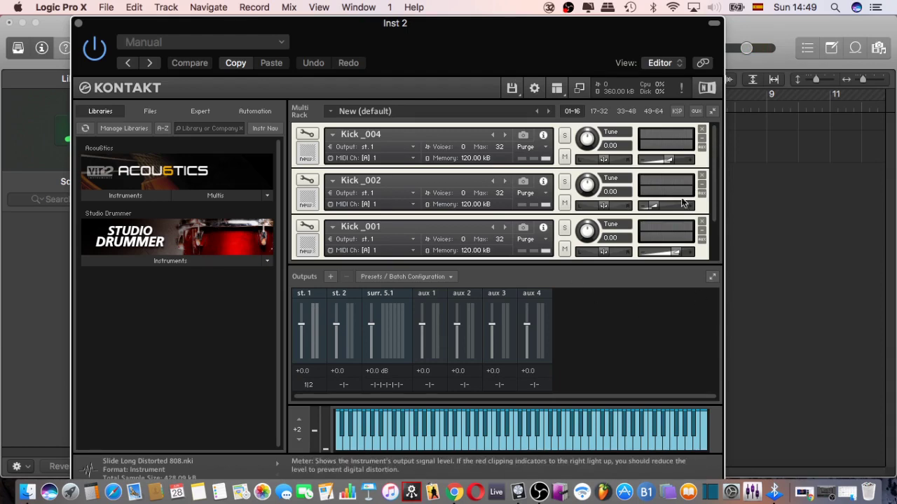
pyautogui.click(79, 25)
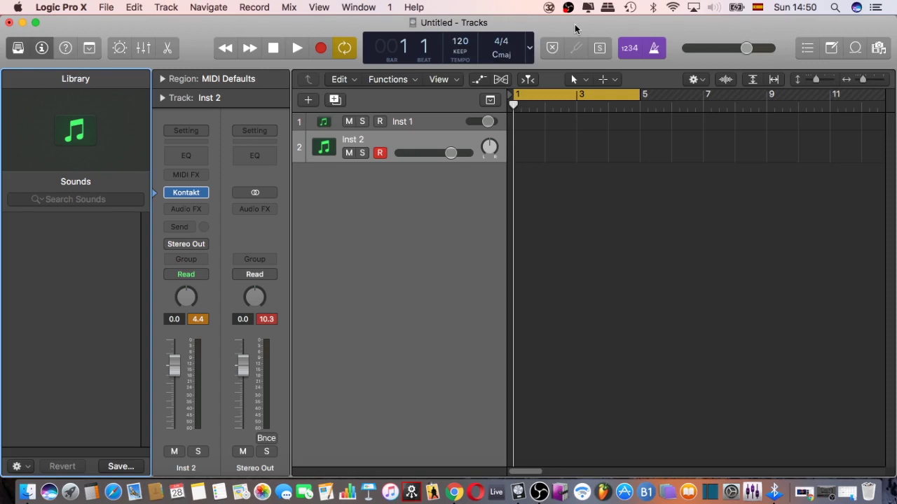
# Set the project tempo to 100 BPM, leaving the metronome click switched on
pyautogui.doubleClick(460, 41)
pyautogui.write('114')
pyautogui.moveTo(459, 59); pyautogui.dragTo(463, 89)
pyautogui.click(654, 50)
pyautogui.click(654, 50)
# Make the Inst 2 track slightly taller and record a repeated layered-kick pattern on it across the four-bar cycle
pyautogui.click(446, 165)
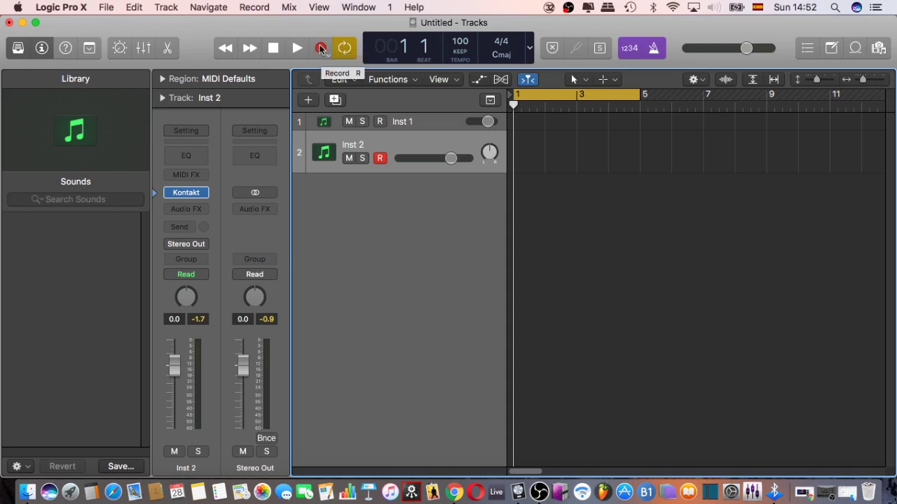
pyautogui.click(321, 47)
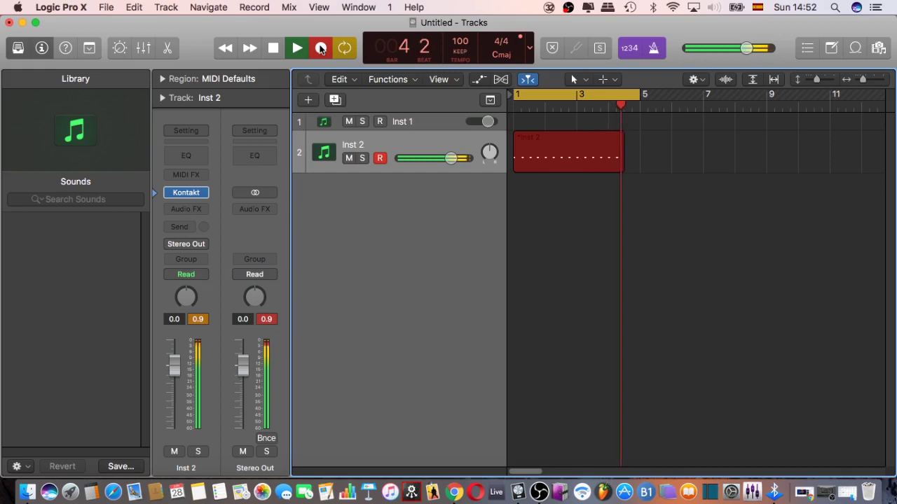
pyautogui.press('space')
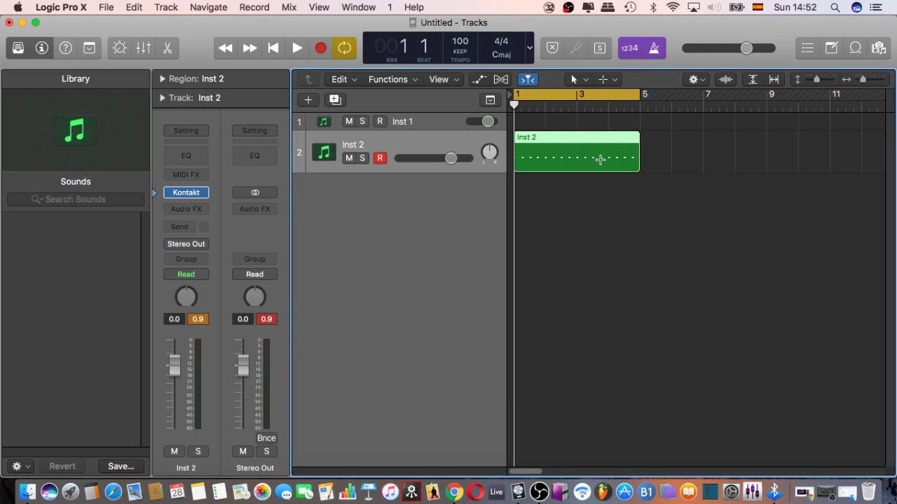
# Show the recorded Inst 2 region in an enlarged Piano Roll and quantize all its C3 notes to 1/16
pyautogui.click(169, 48)
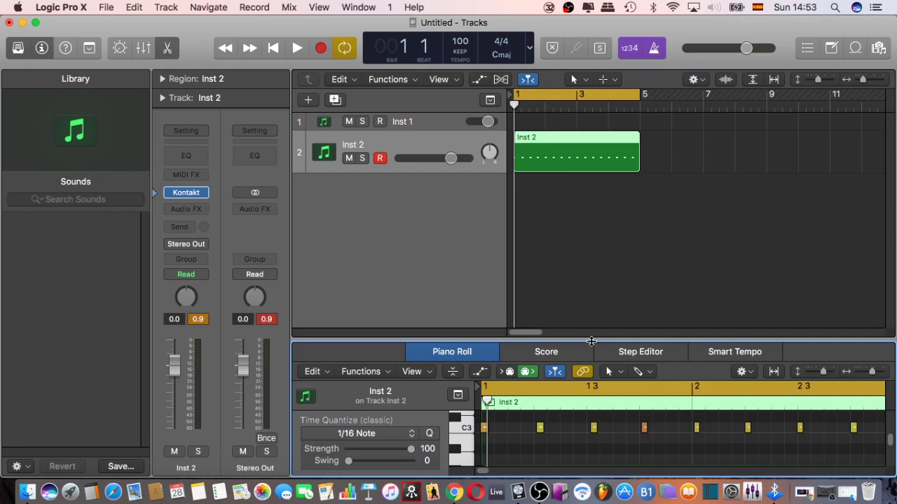
pyautogui.moveTo(591, 341); pyautogui.dragTo(582, 205)
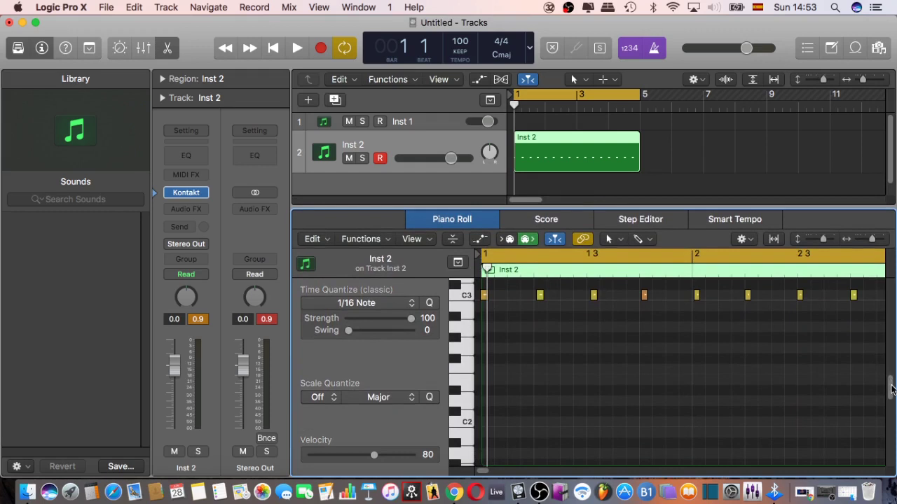
pyautogui.moveTo(891, 388); pyautogui.dragTo(891, 377)
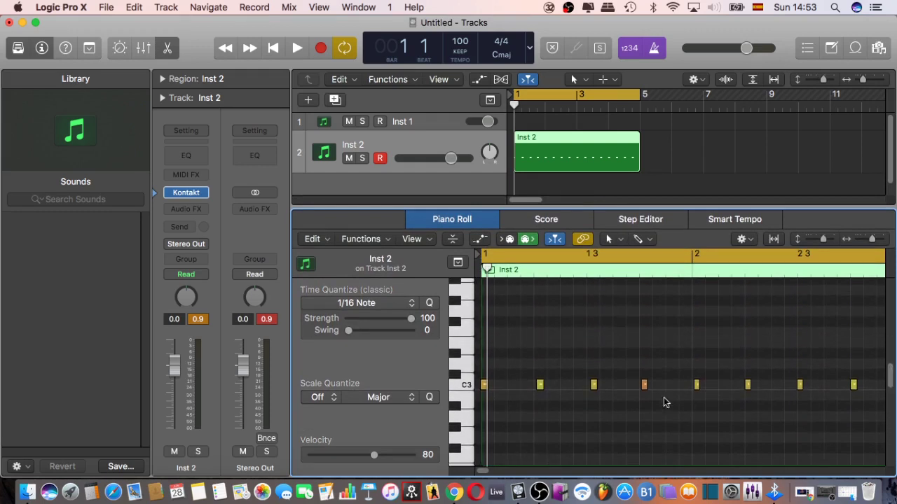
pyautogui.click(465, 386)
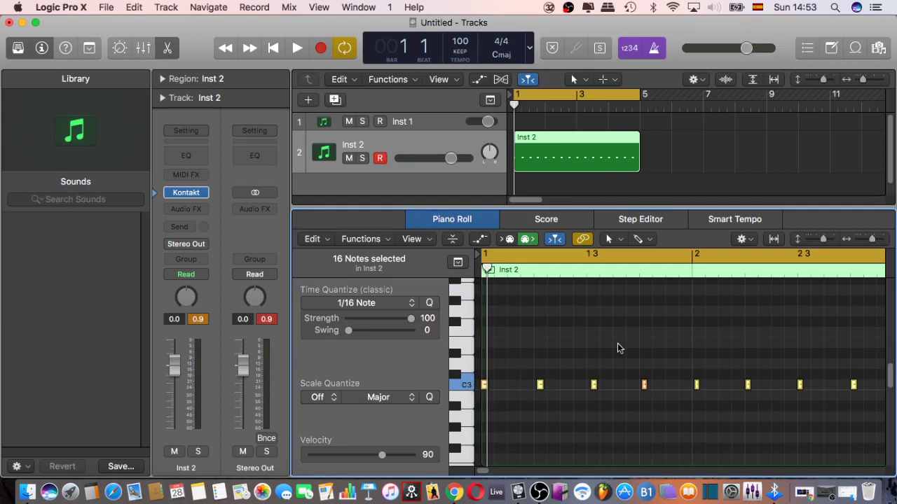
pyautogui.press('q')
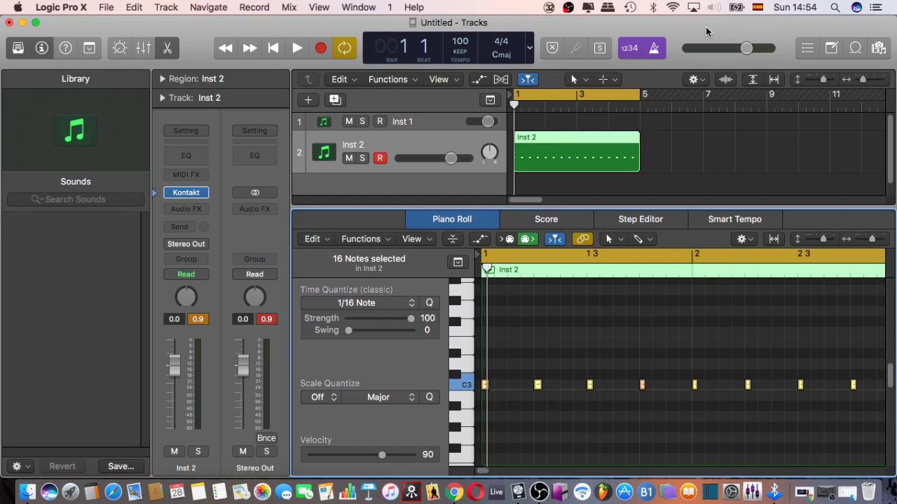
# Play back the quantized kick pattern through the cycle, and close the Piano Roll editor
pyautogui.press('space')
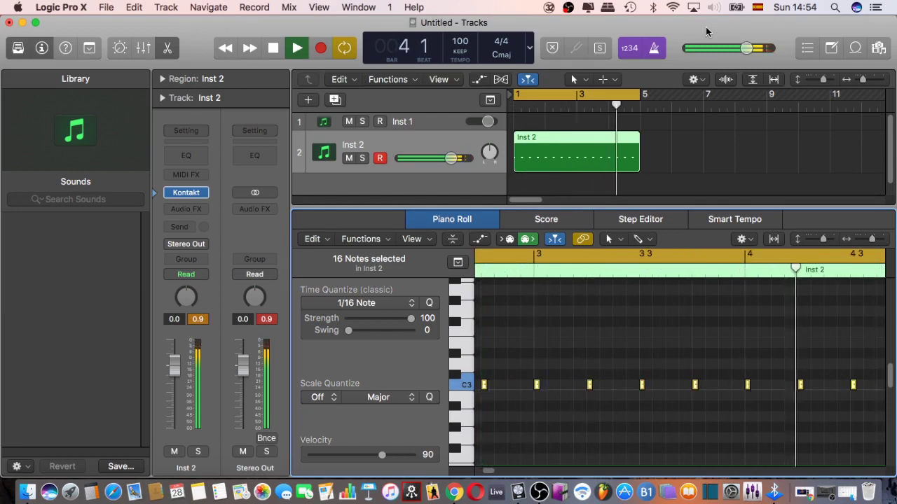
pyautogui.press('space')
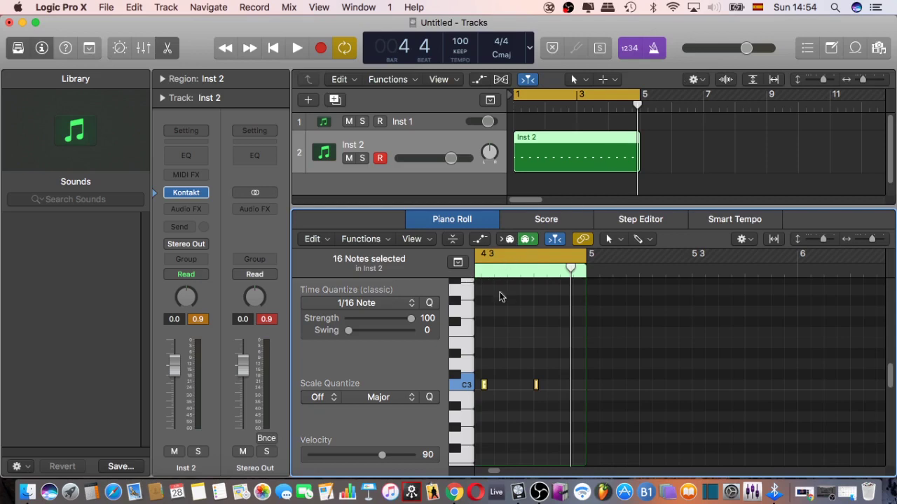
pyautogui.click(168, 49)
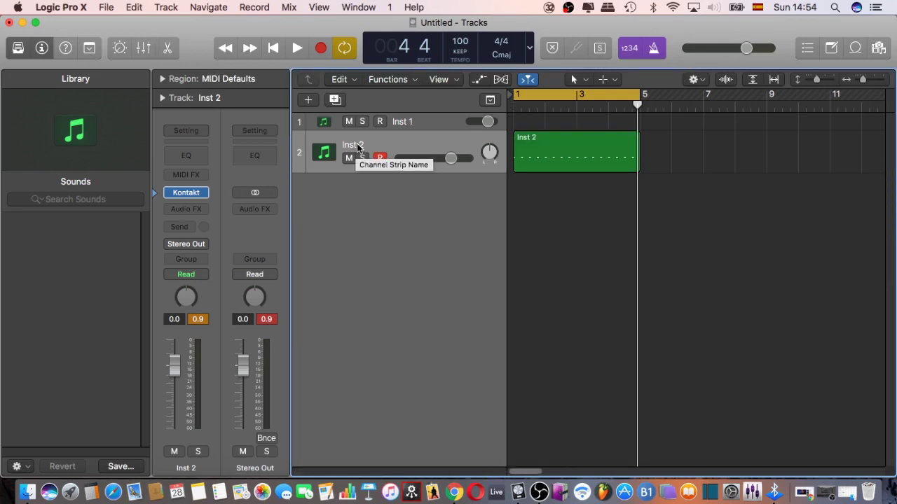
# Rename the Inst 2 track as kick
pyautogui.doubleClick(358, 145)
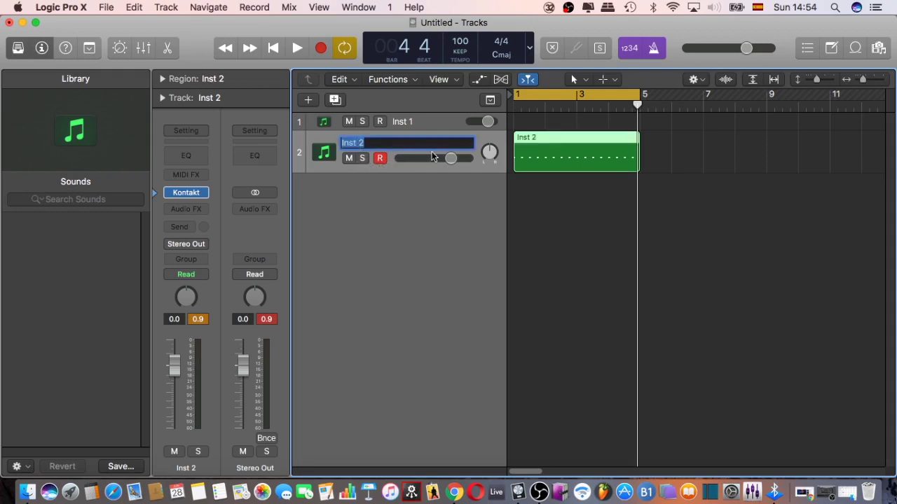
pyautogui.write('kick')
pyautogui.press('Return')
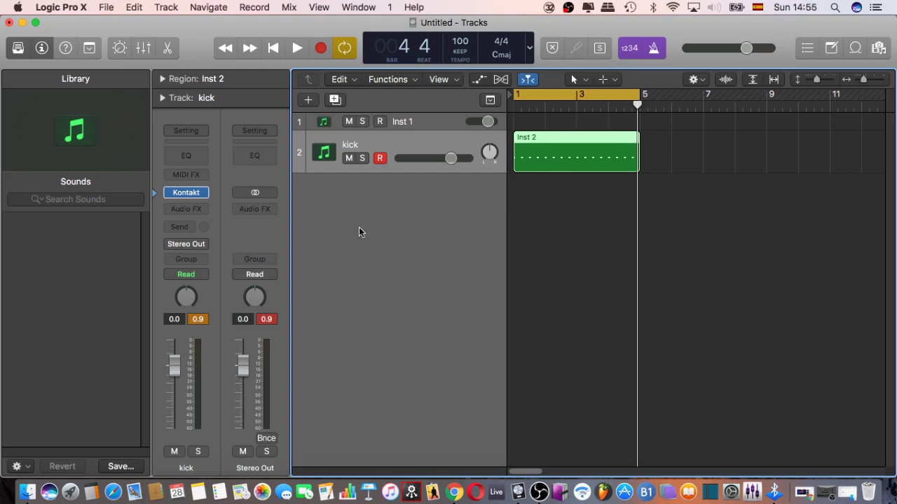
# Create one new software instrument track with an empty channel strip and Output 1 + 2
pyautogui.click(166, 9)
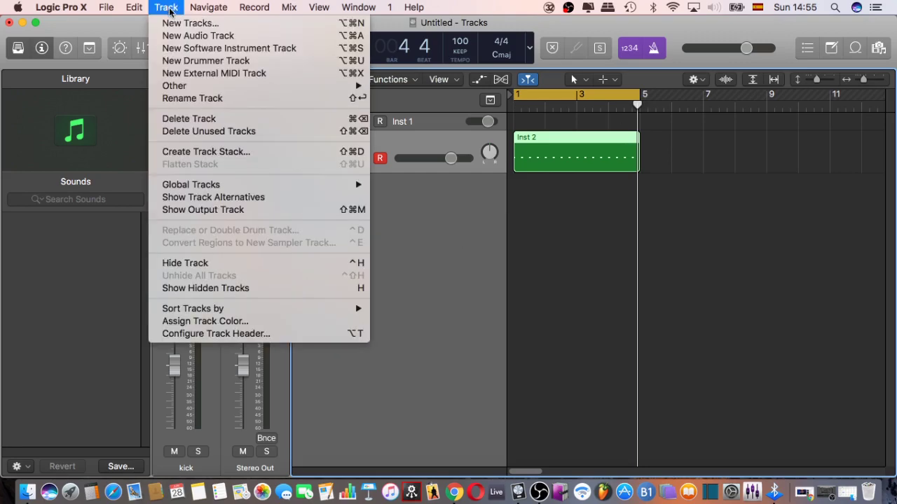
pyautogui.click(175, 23)
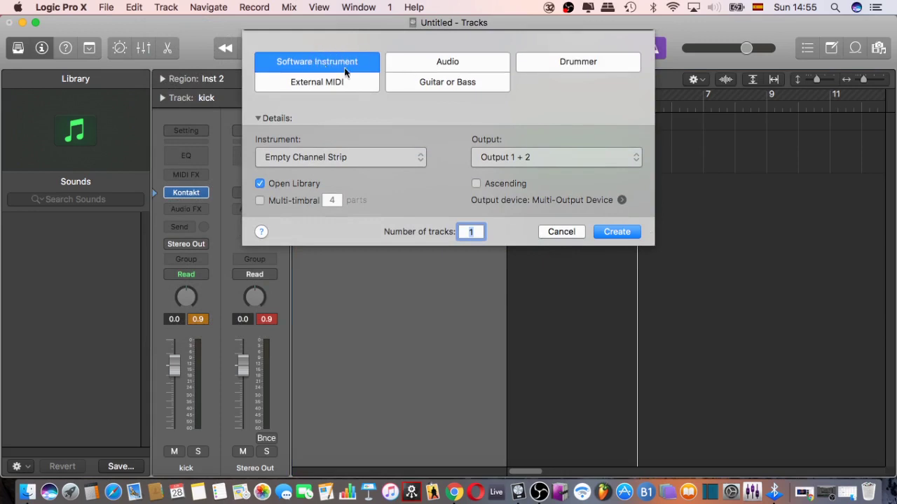
pyautogui.click(608, 231)
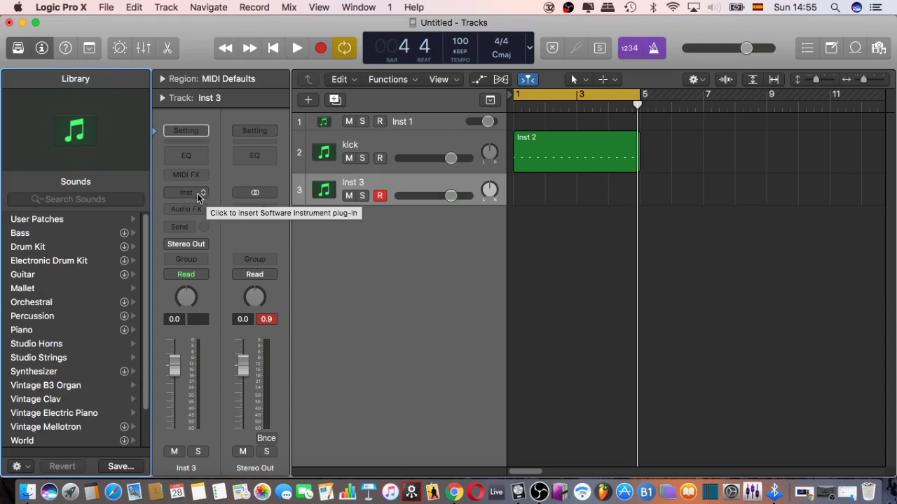
# Load Native Instruments' Kontakt as the instrument on the Inst 3 track, and reposition its plug-in window
pyautogui.click(203, 197)
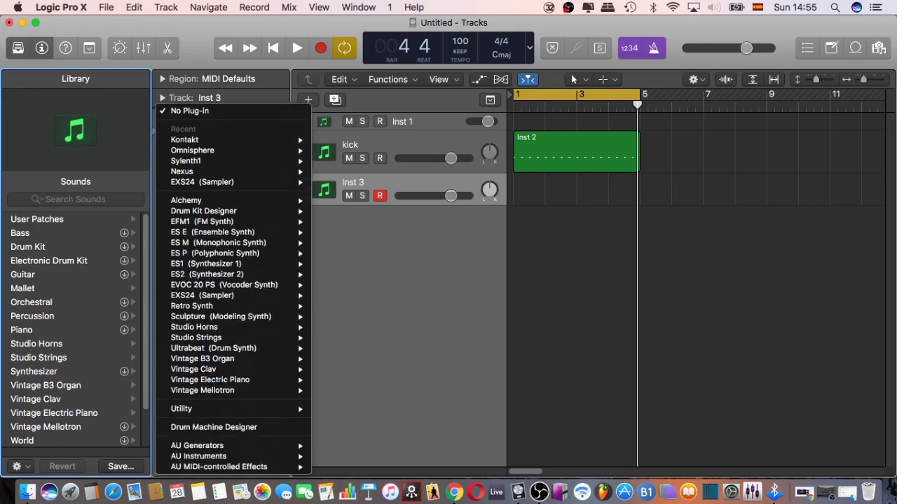
pyautogui.moveTo(277, 459)
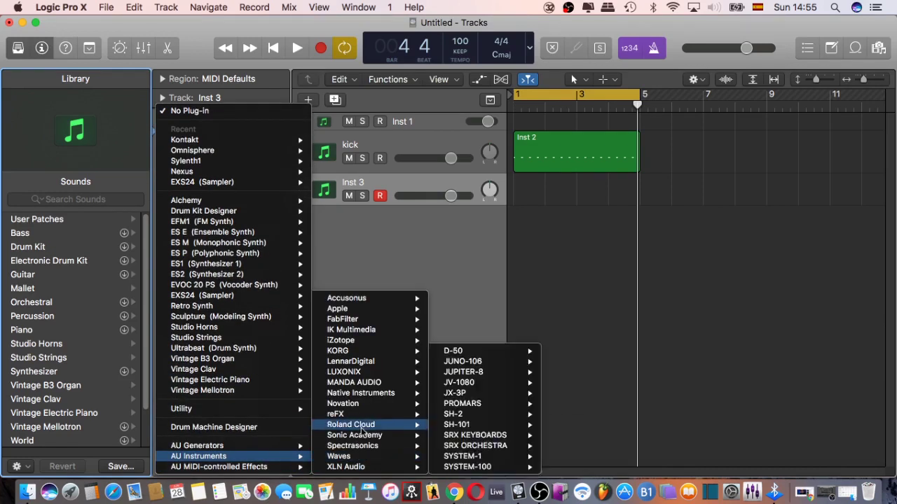
pyautogui.moveTo(371, 393)
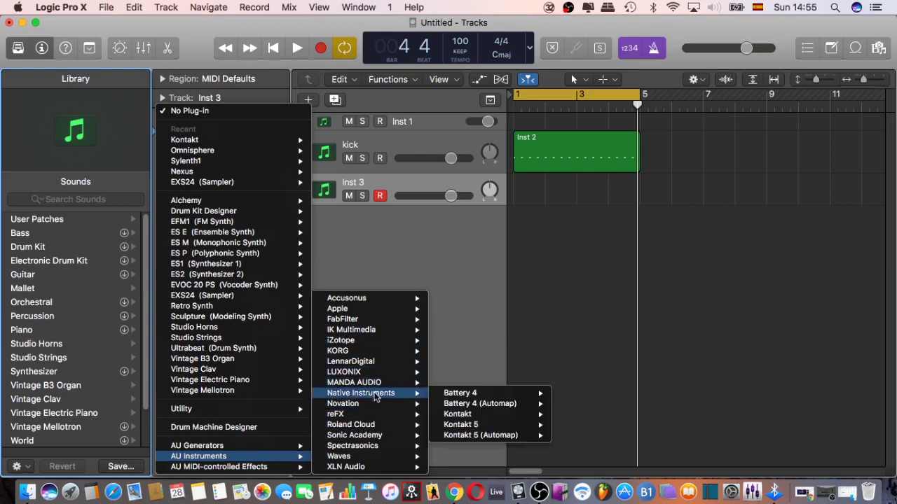
pyautogui.click(478, 413)
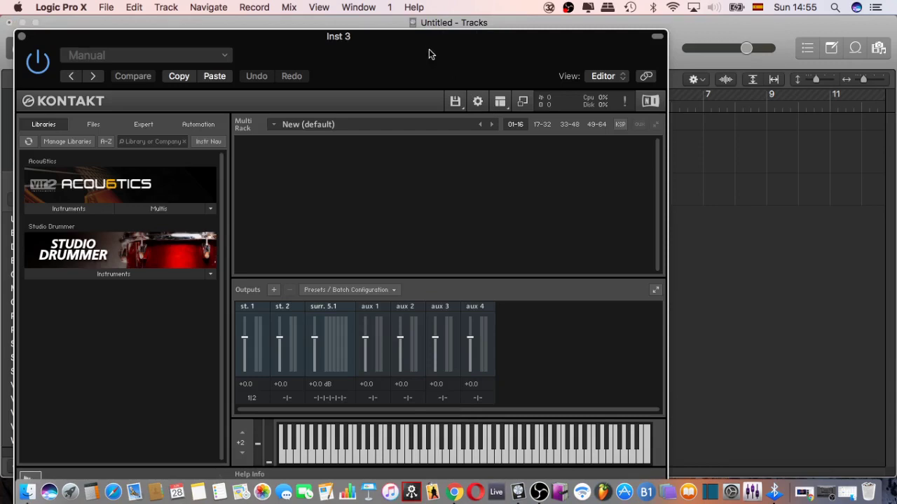
pyautogui.moveTo(430, 54); pyautogui.dragTo(473, 46)
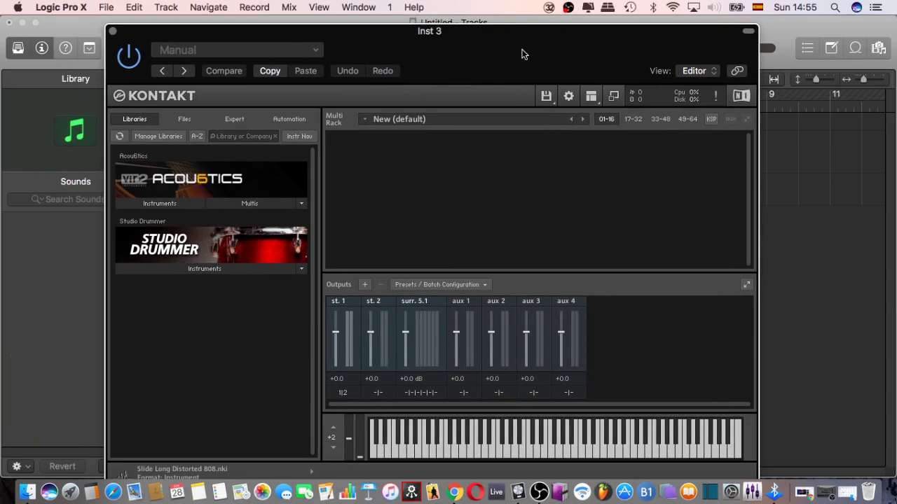
pyautogui.moveTo(535, 39); pyautogui.dragTo(560, 35)
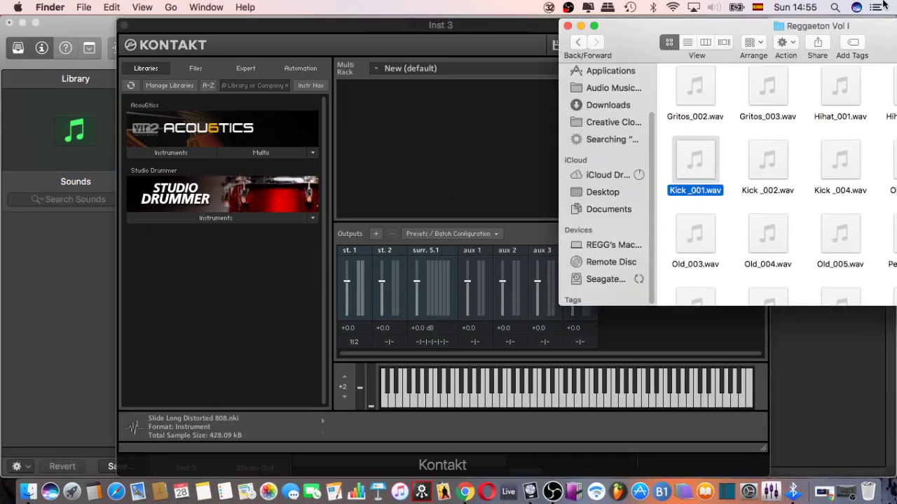
# Preview the Snare_004.wav sample in the Reggaeton Vol I folder
pyautogui.scroll(-2, 666, 210)
pyautogui.click(719, 264)
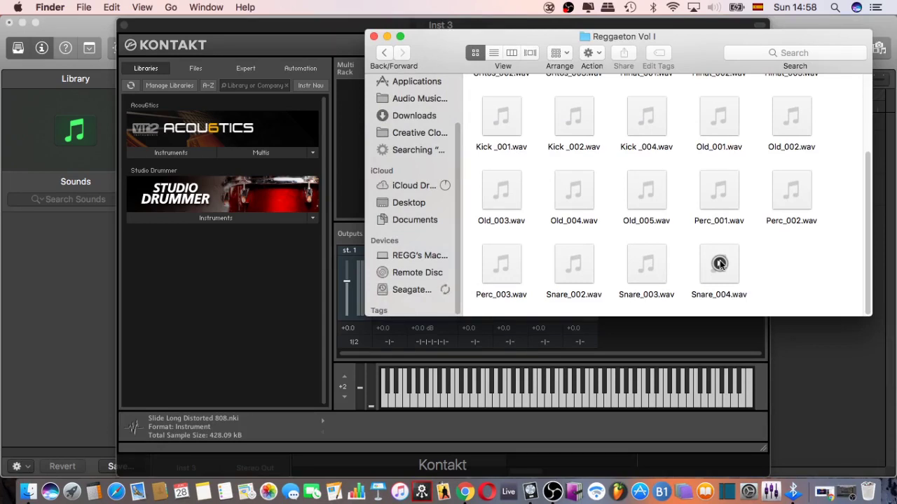
pyautogui.click(719, 263)
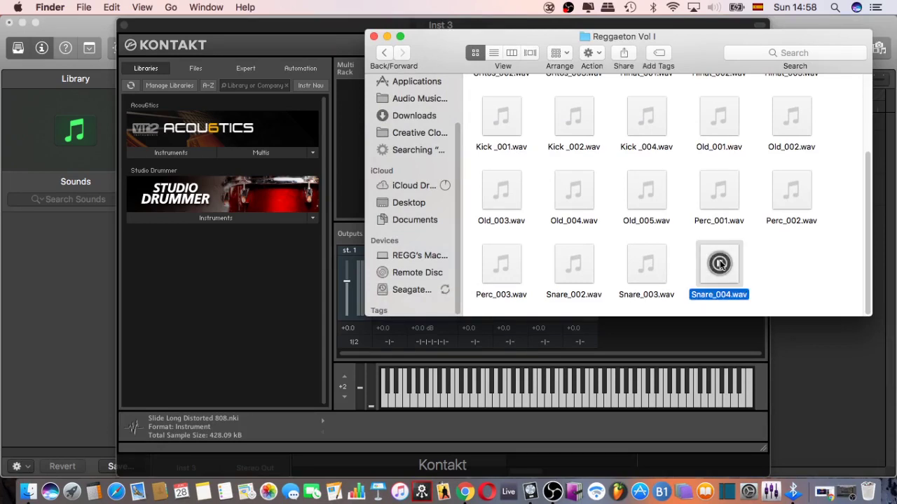
# Preview the Snare_003.wav and Snare_002.wav samples in the Reggaeton Vol I folder
pyautogui.click(648, 263)
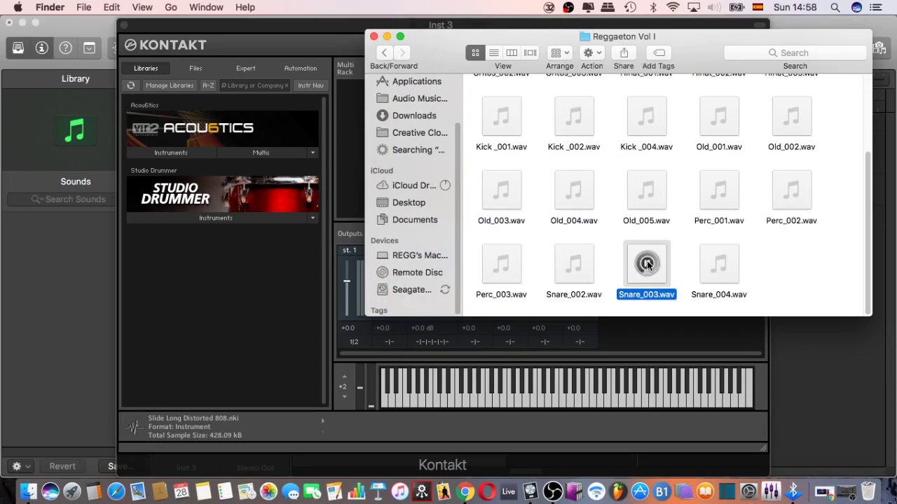
pyautogui.click(575, 263)
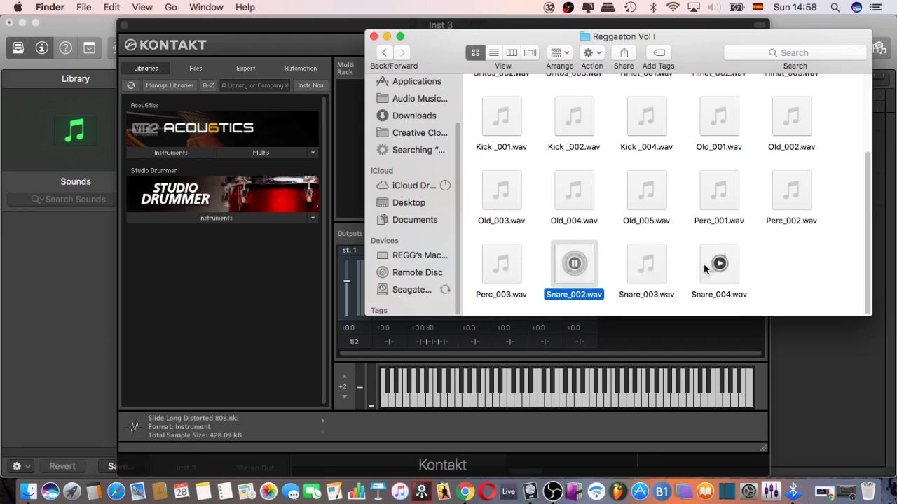
pyautogui.click(770, 265)
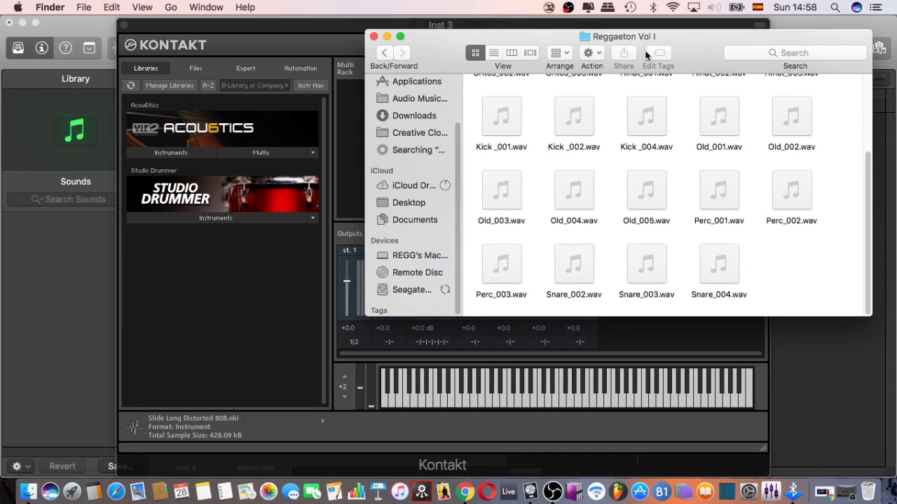
# Load Snare_004.wav, Snare_003.wav and Snare_002.wav from the Reggaeton Vol I folder into Kontakt's rack, and minimize the folder window
pyautogui.moveTo(655, 32); pyautogui.dragTo(801, 81)
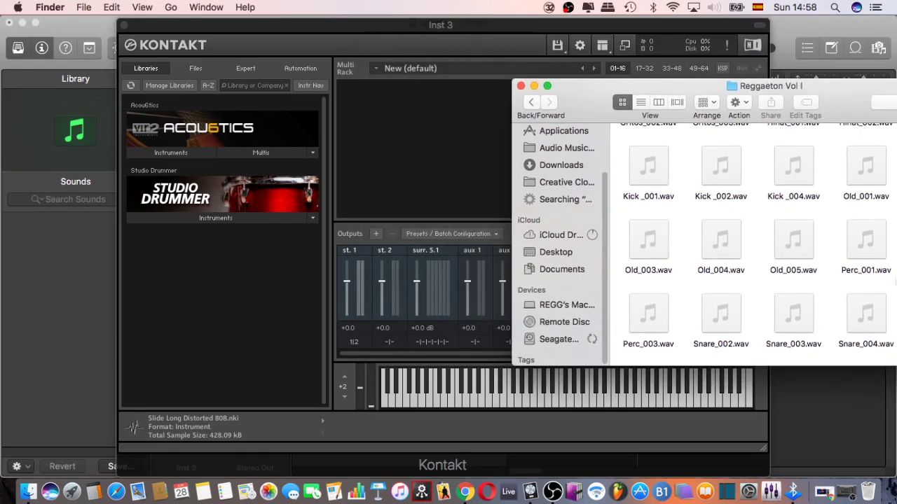
pyautogui.moveTo(866, 313); pyautogui.dragTo(398, 145)
pyautogui.moveTo(787, 307)
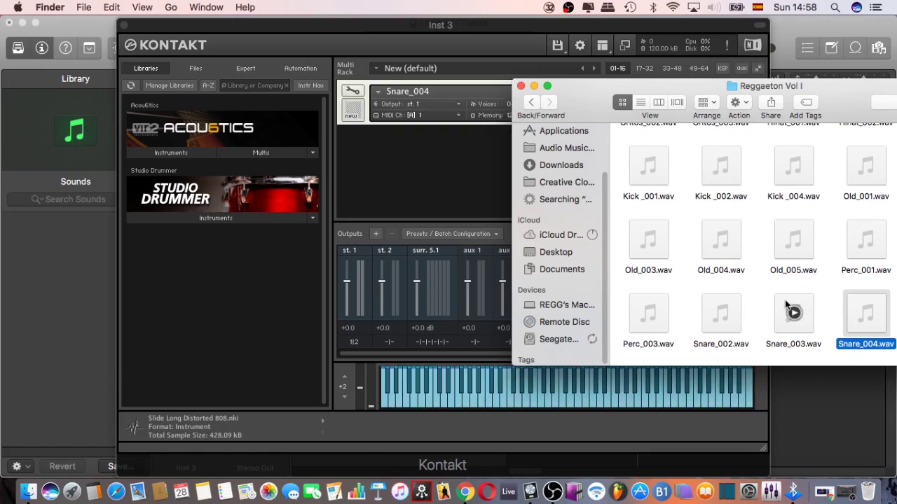
pyautogui.moveTo(787, 307); pyautogui.dragTo(419, 171)
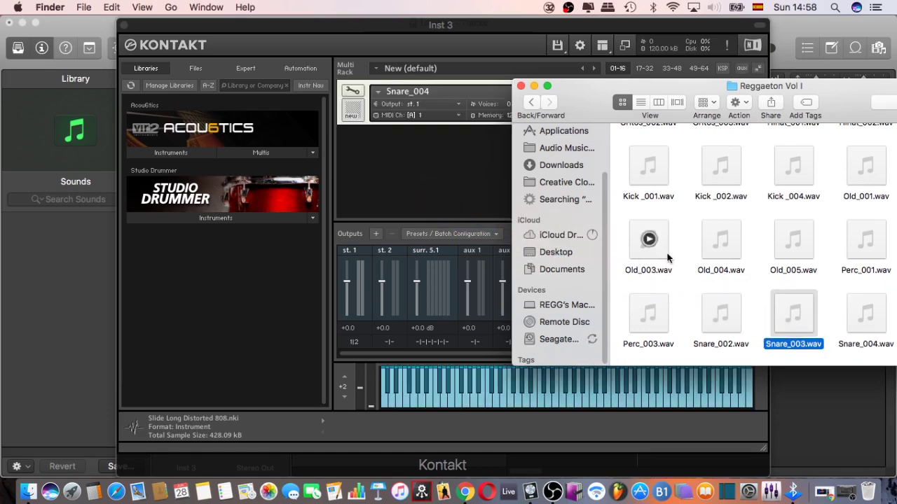
pyautogui.moveTo(720, 309); pyautogui.dragTo(453, 190)
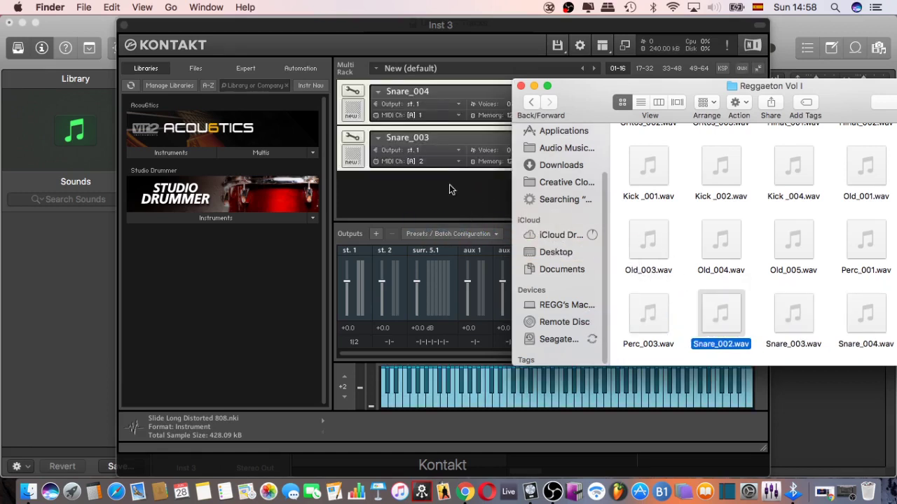
pyautogui.click(534, 85)
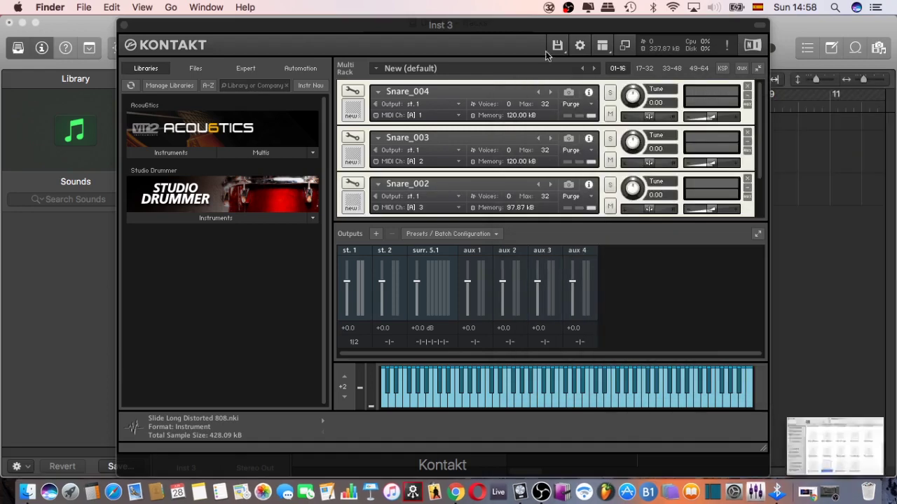
pyautogui.moveTo(564, 25); pyautogui.dragTo(491, 21)
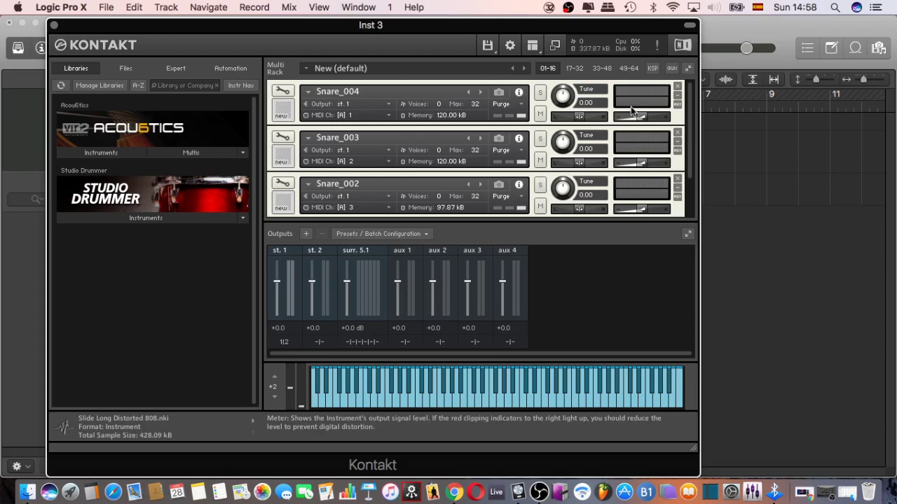
# Raise the Snare_004 volume slightly, and set the MIDI channel of Snare_003 and Snare_002 to Port A channel 1
pyautogui.moveTo(640, 117); pyautogui.dragTo(649, 119)
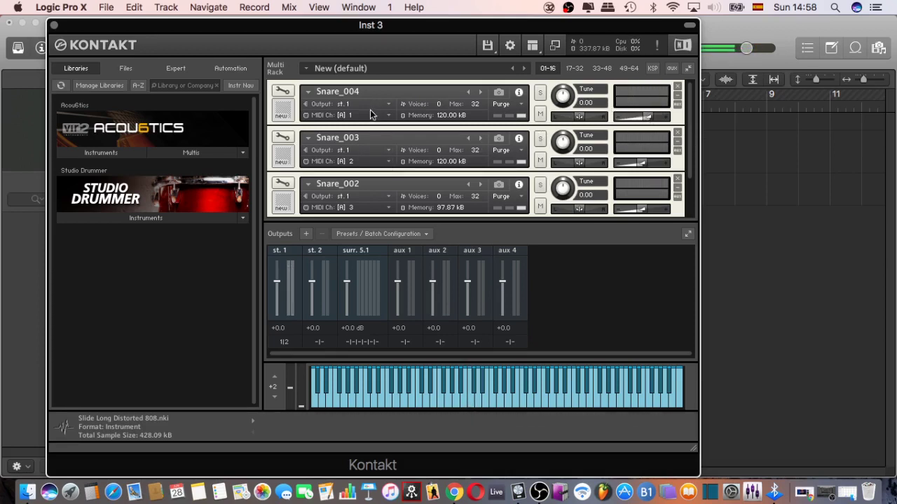
pyautogui.click(388, 164)
pyautogui.moveTo(397, 184)
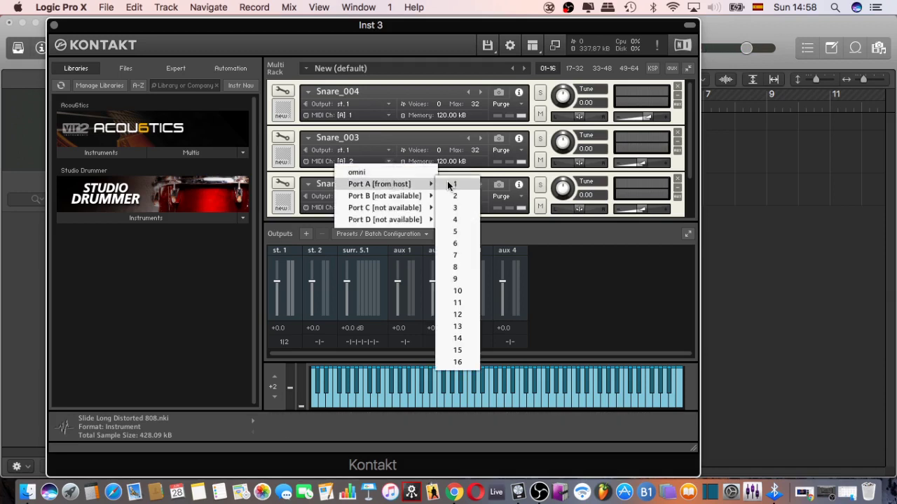
pyautogui.click(448, 185)
pyautogui.click(388, 208)
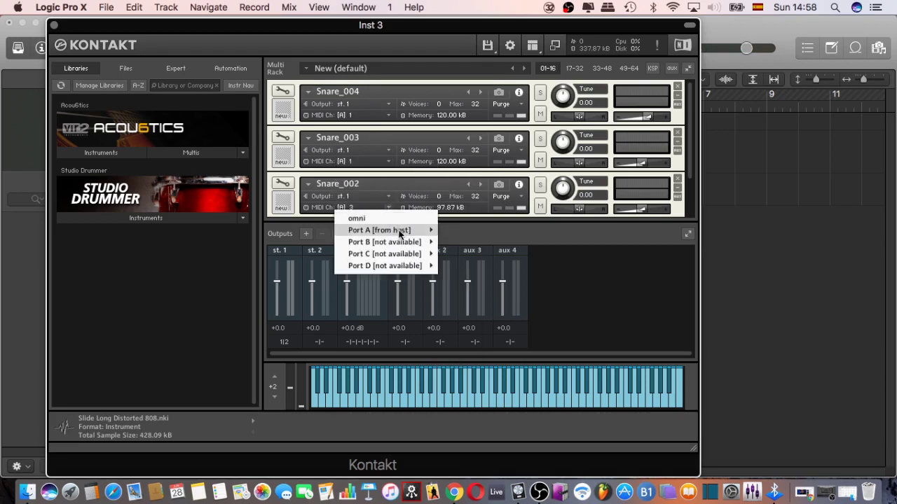
pyautogui.moveTo(400, 232)
pyautogui.click(462, 235)
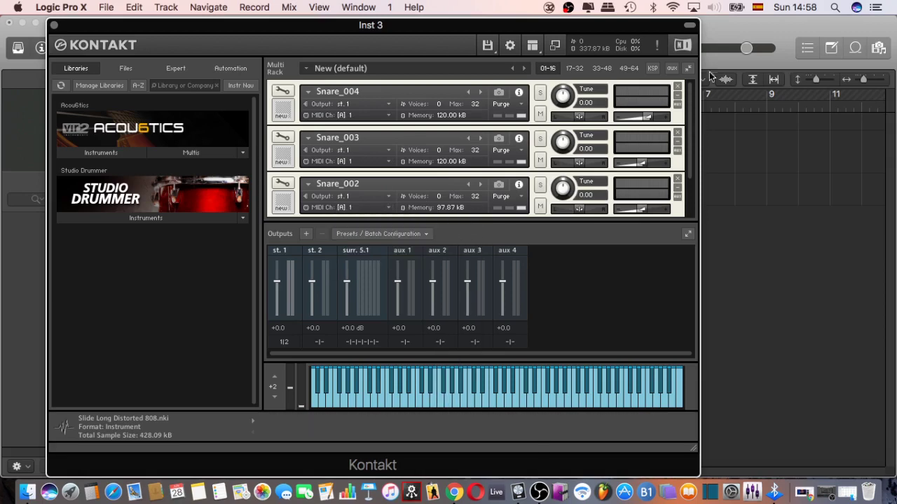
pyautogui.moveTo(611, 29); pyautogui.dragTo(660, 30)
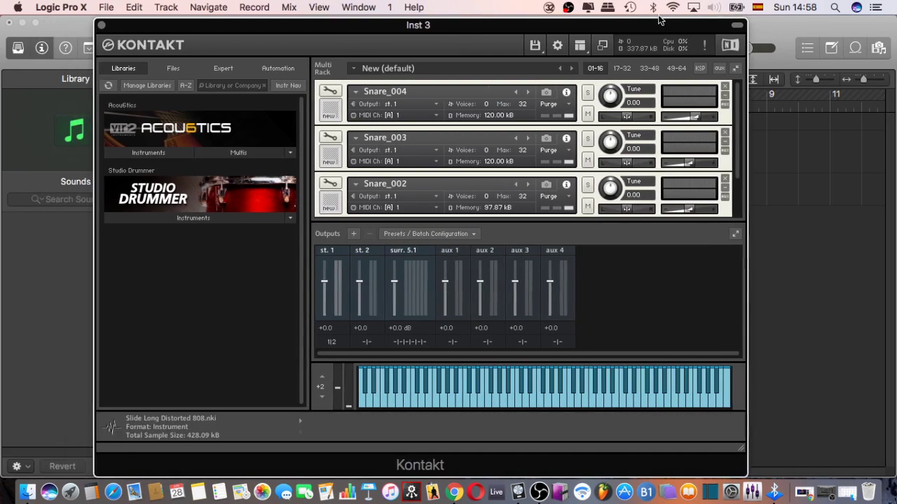
# Audition the three snare layers in Kontakt by soloing them in turn
pyautogui.click(589, 94)
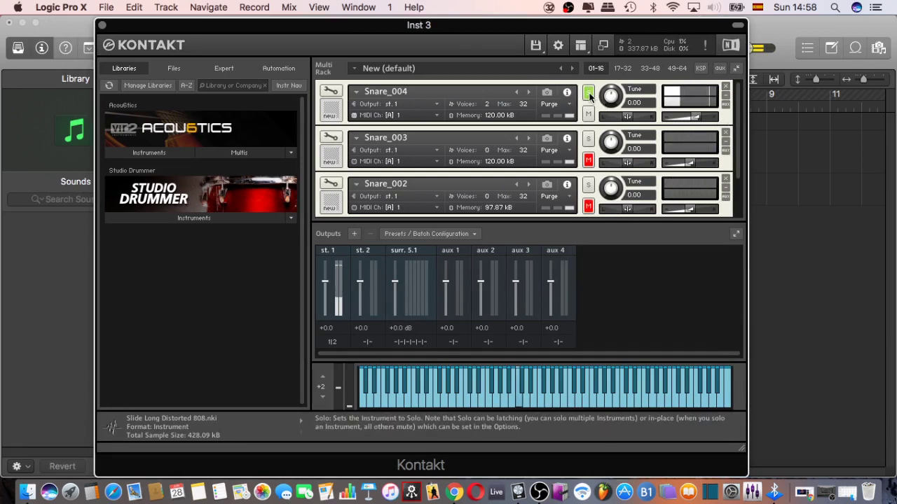
pyautogui.click(588, 139)
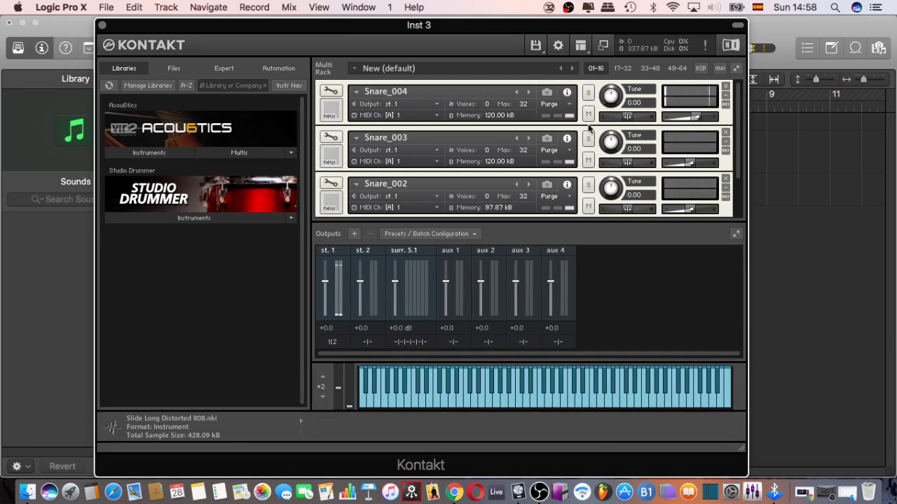
pyautogui.click(588, 185)
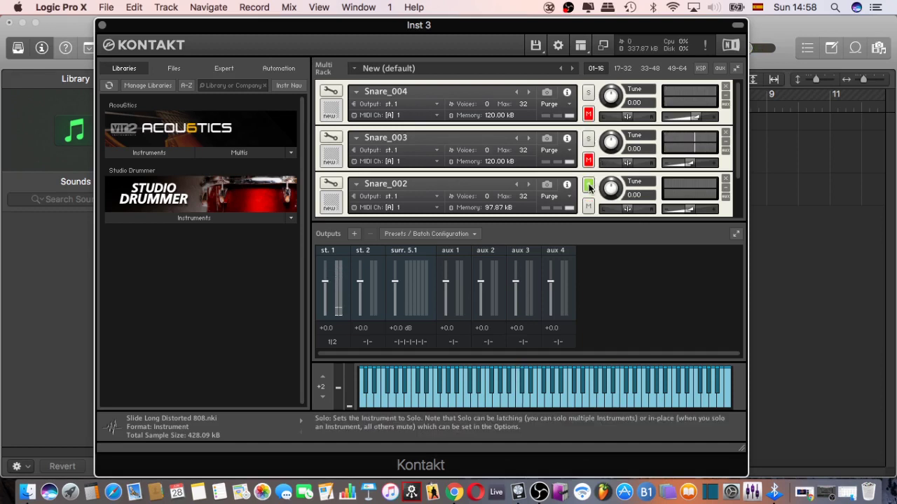
# Balance the volumes of Snare_003, Snare_004 and Snare_002 while soloing each layer, and restore playback of all three
pyautogui.click(589, 139)
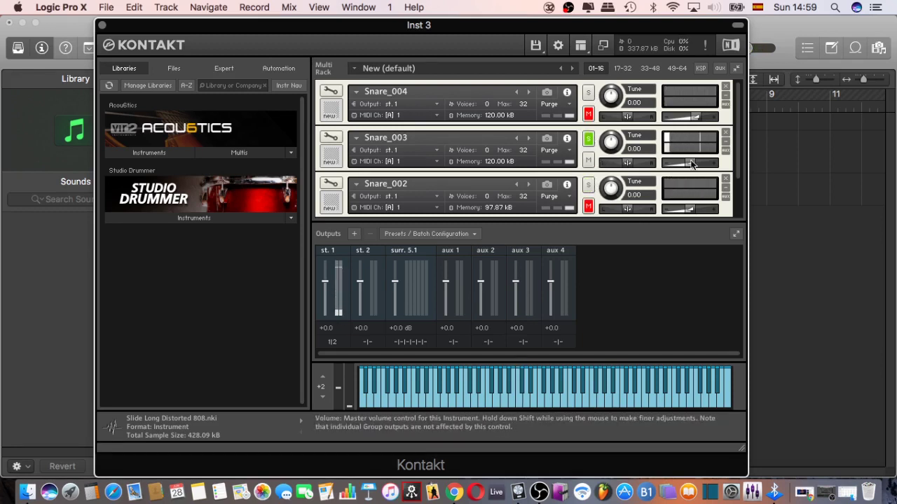
pyautogui.moveTo(690, 165); pyautogui.dragTo(708, 165)
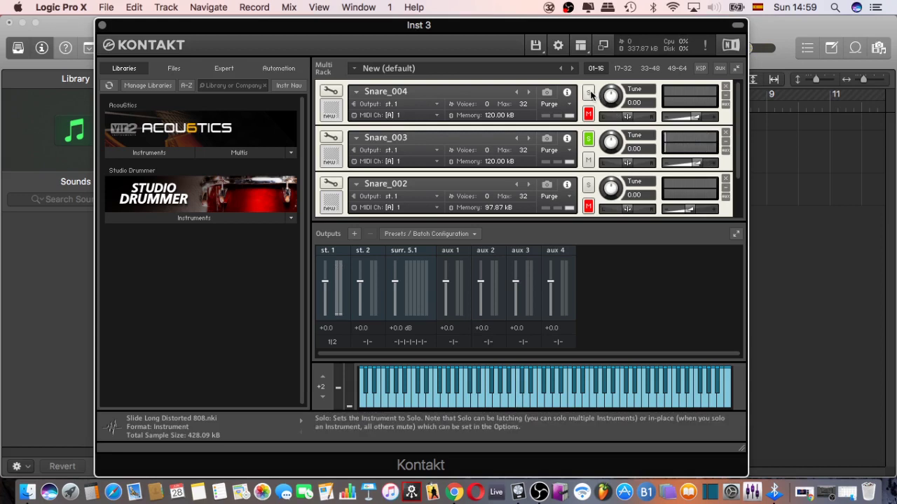
pyautogui.click(587, 95)
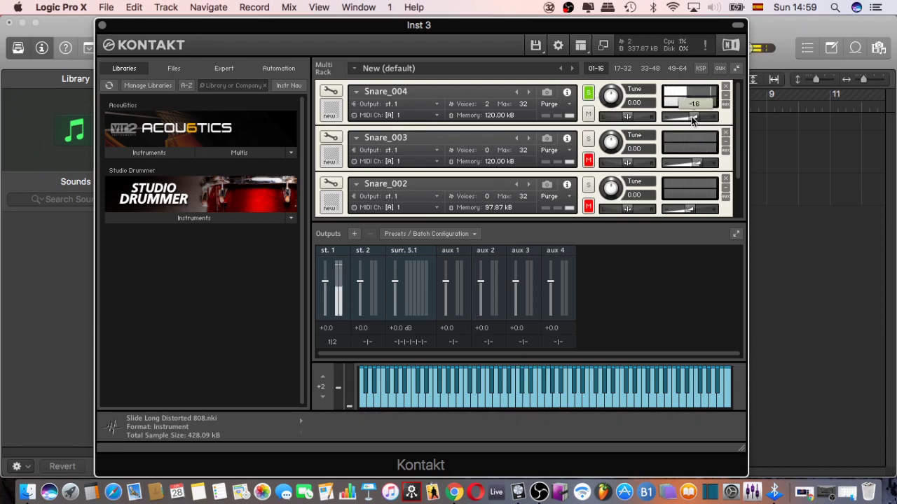
pyautogui.click(588, 185)
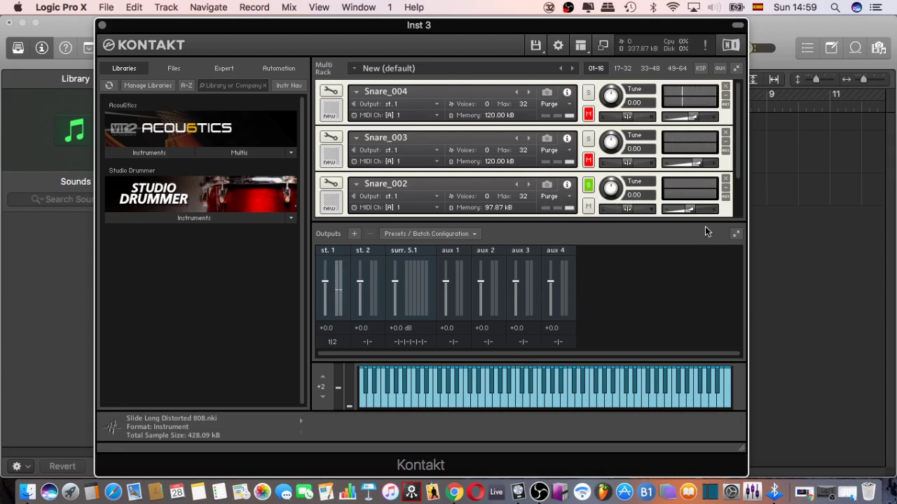
pyautogui.moveTo(690, 209); pyautogui.dragTo(682, 209)
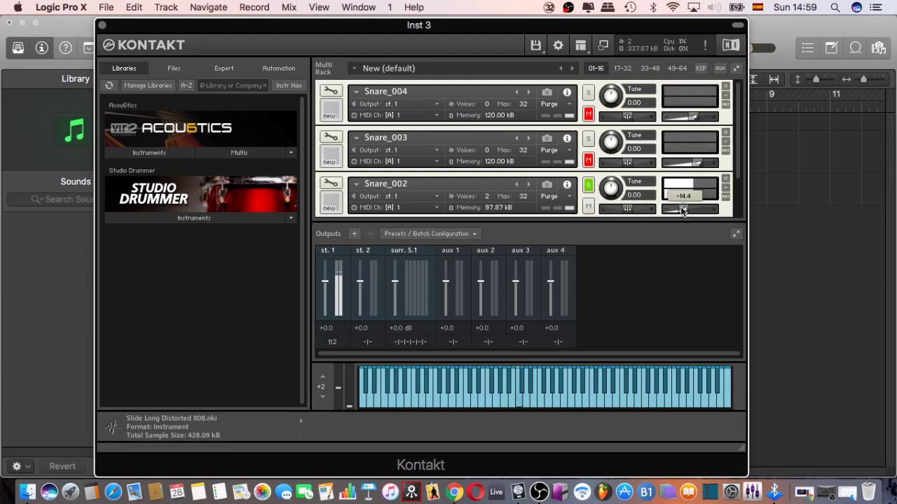
pyautogui.click(588, 185)
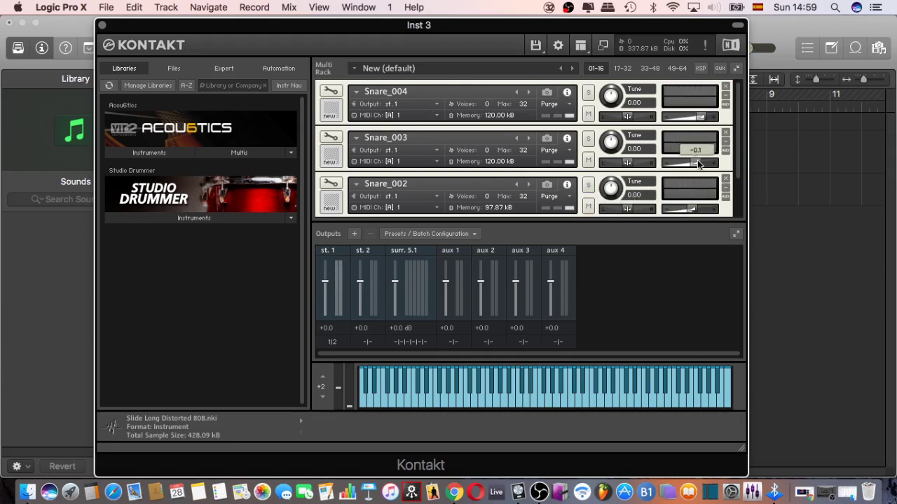
# Lower the Snare_003 volume slightly, comparing the blend with Snare_004 alone, and close the Kontakt window
pyautogui.moveTo(701, 161); pyautogui.dragTo(692, 161)
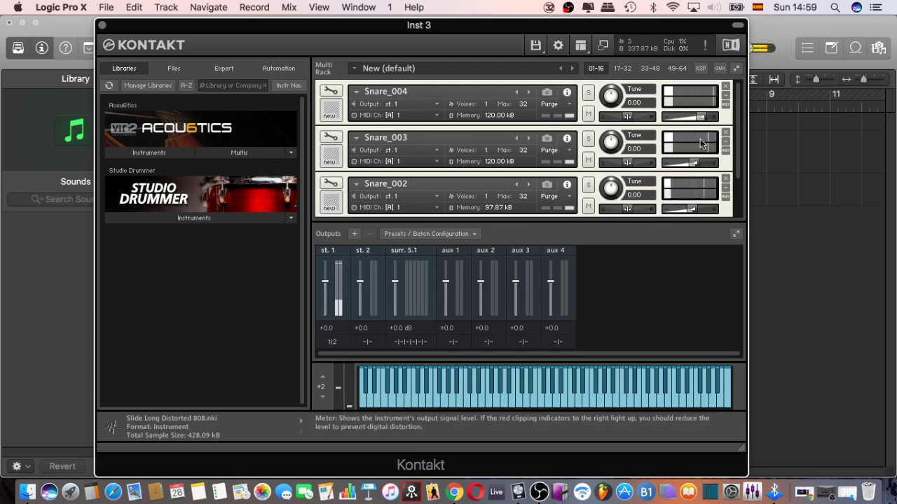
pyautogui.moveTo(701, 117); pyautogui.dragTo(701, 116)
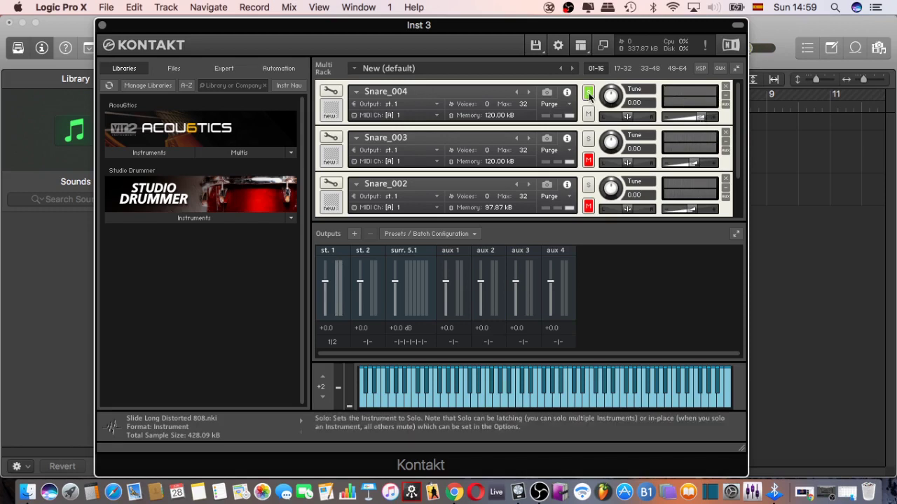
pyautogui.click(588, 93)
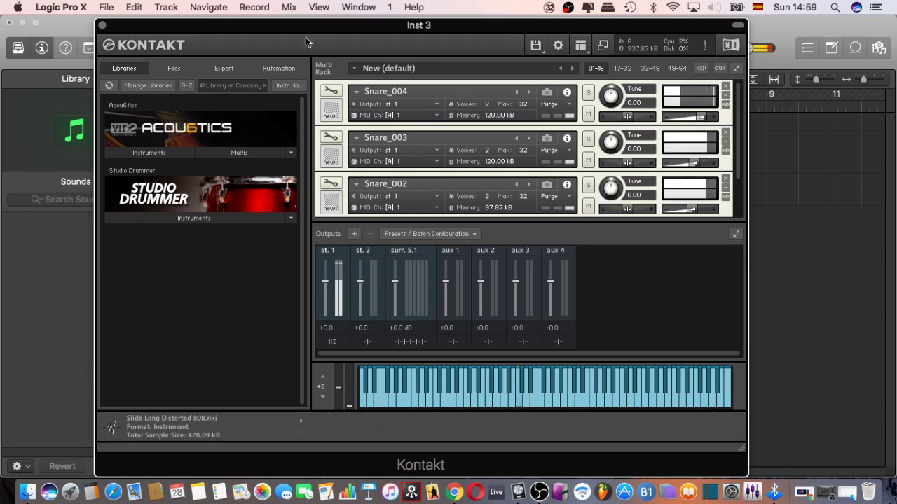
pyautogui.click(101, 25)
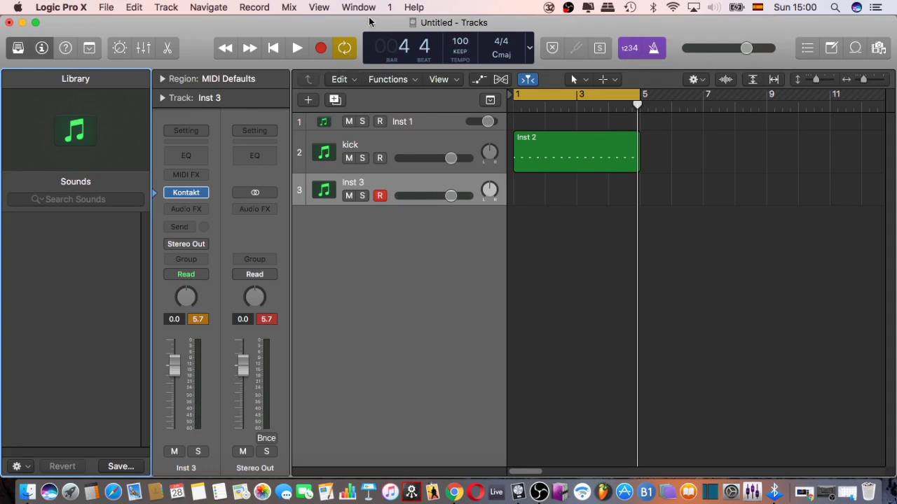
# Rehearse the snare part over the looping kick, and record it on the Inst 3 track across the four-bar cycle
pyautogui.press('space')
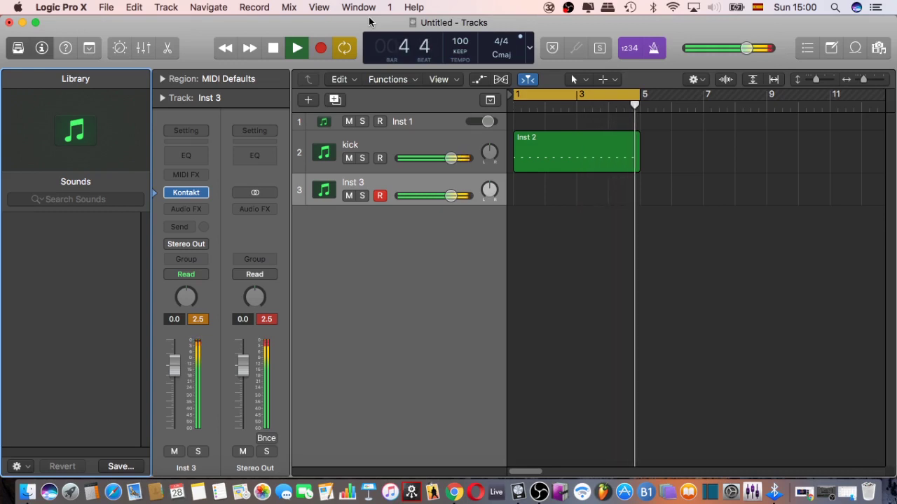
pyautogui.press('space')
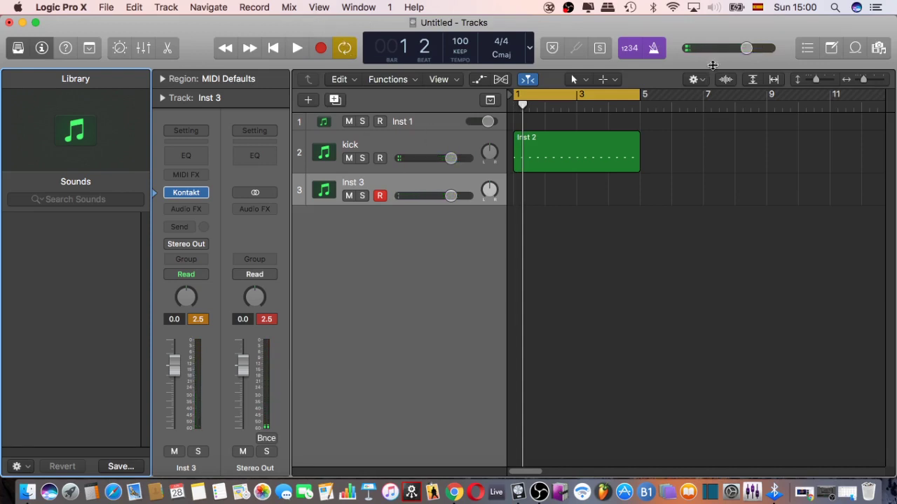
pyautogui.click(321, 47)
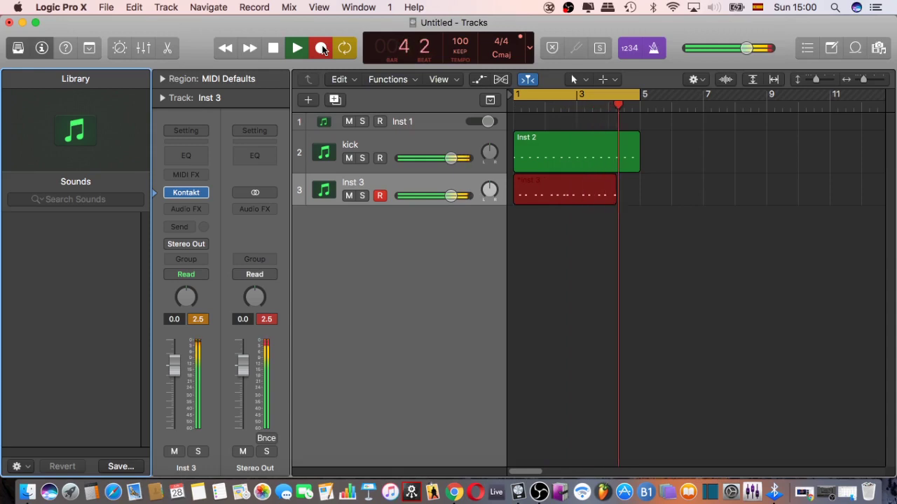
pyautogui.press('space')
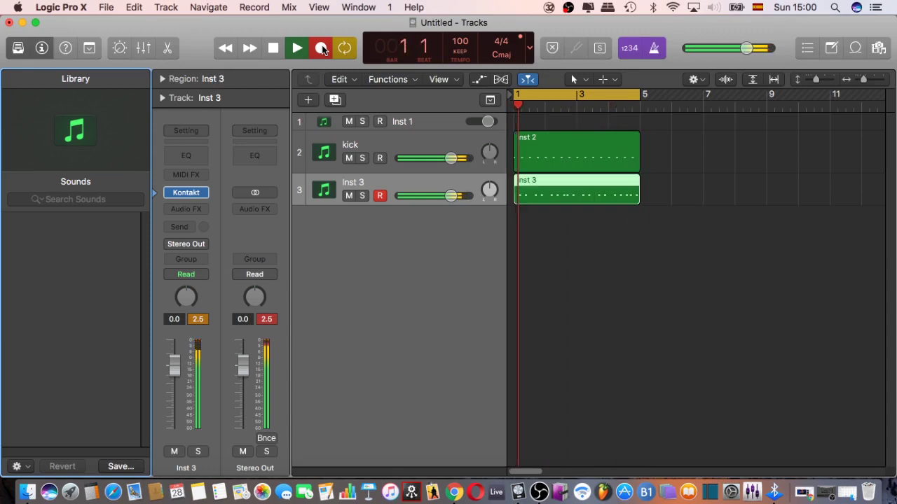
pyautogui.click(643, 180)
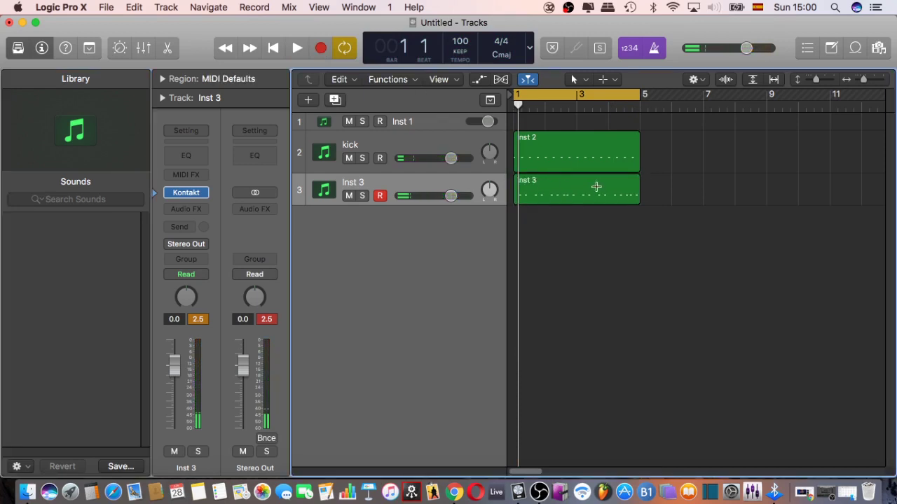
# Open the Inst 3 region in the Piano Roll and quantize all its C3 notes to 1/16 Note
pyautogui.click(571, 181)
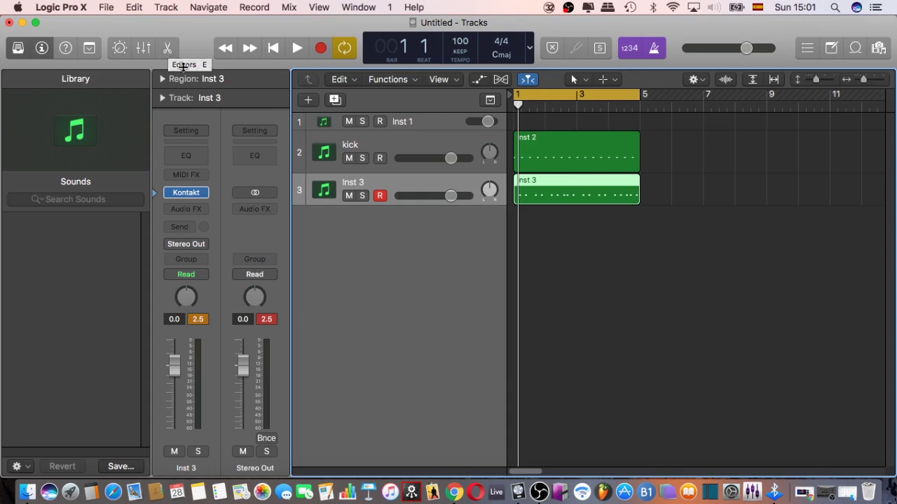
pyautogui.doubleClick(577, 184)
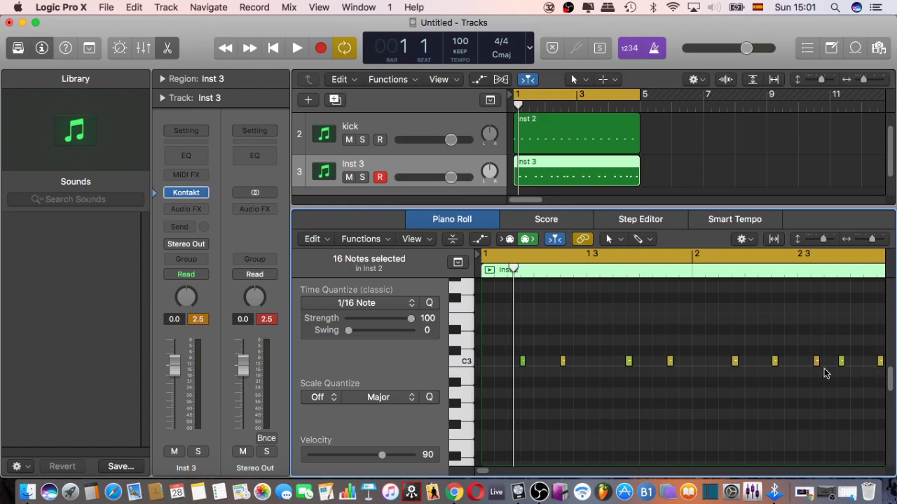
pyautogui.click(464, 362)
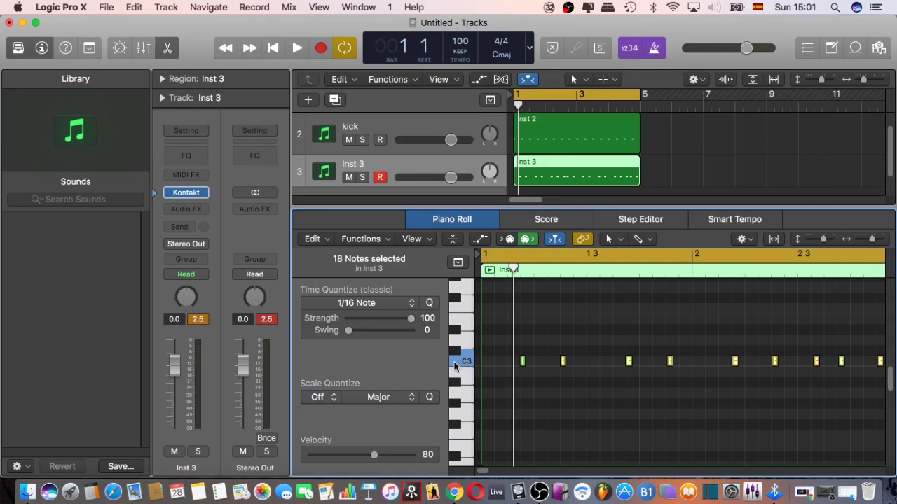
pyautogui.click(455, 363)
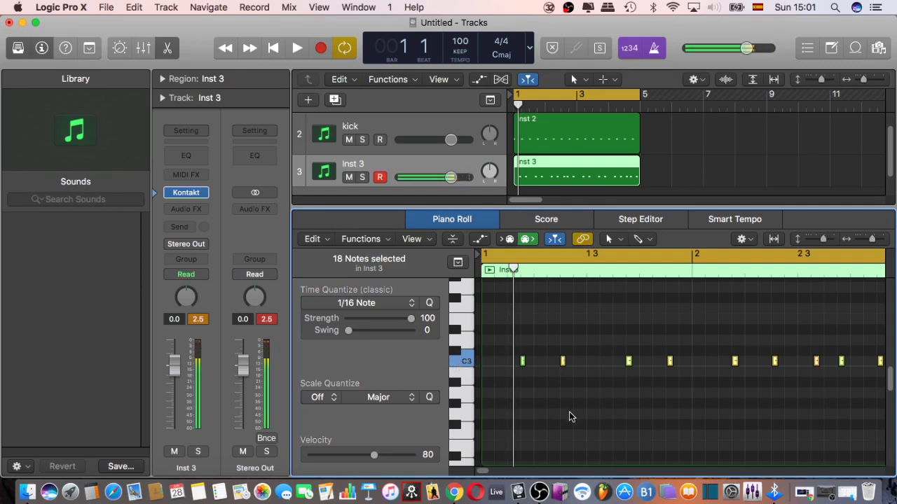
pyautogui.press('q')
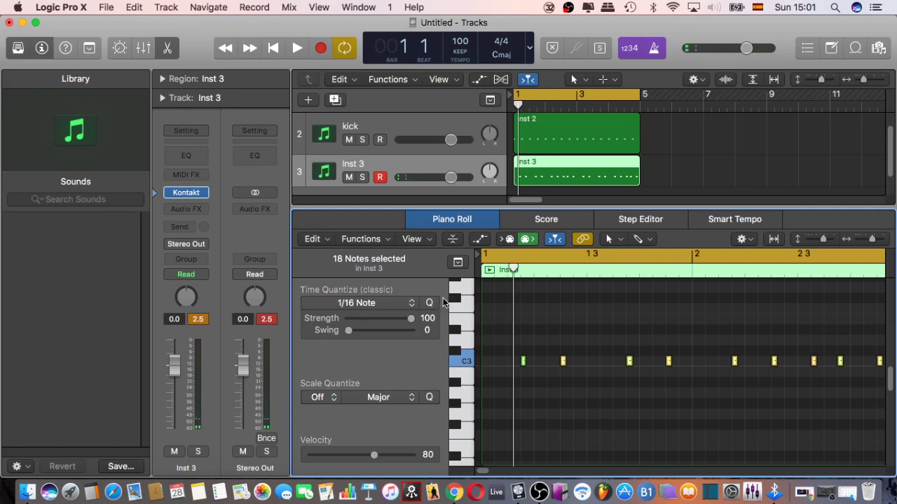
# Play back the kick with the quantized snare pattern and close the note editor
pyautogui.press('space')
pyautogui.click(655, 142)
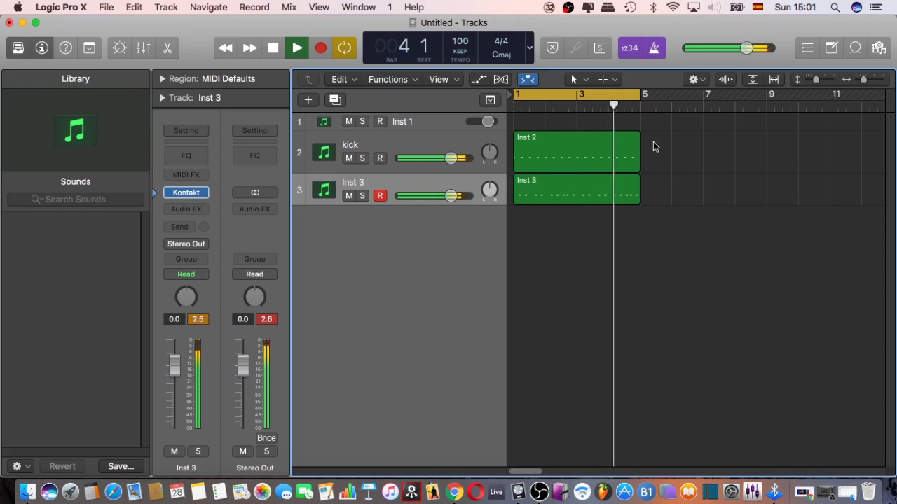
pyautogui.press('space')
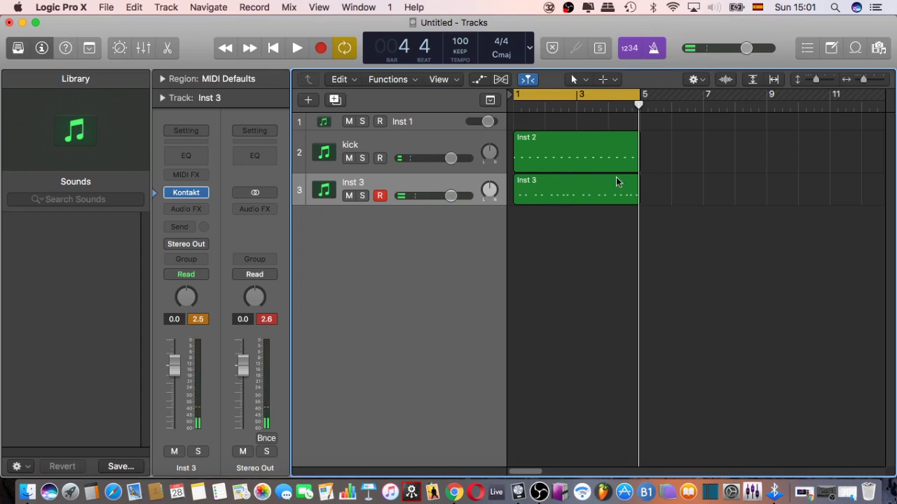
# Rename the Inst 3 track as snare
pyautogui.click(392, 143)
pyautogui.click(389, 179)
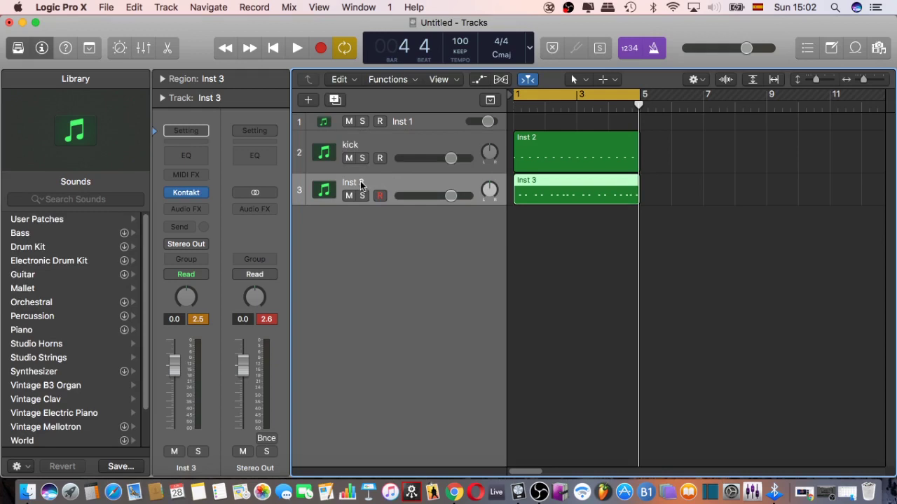
pyautogui.doubleClick(361, 183)
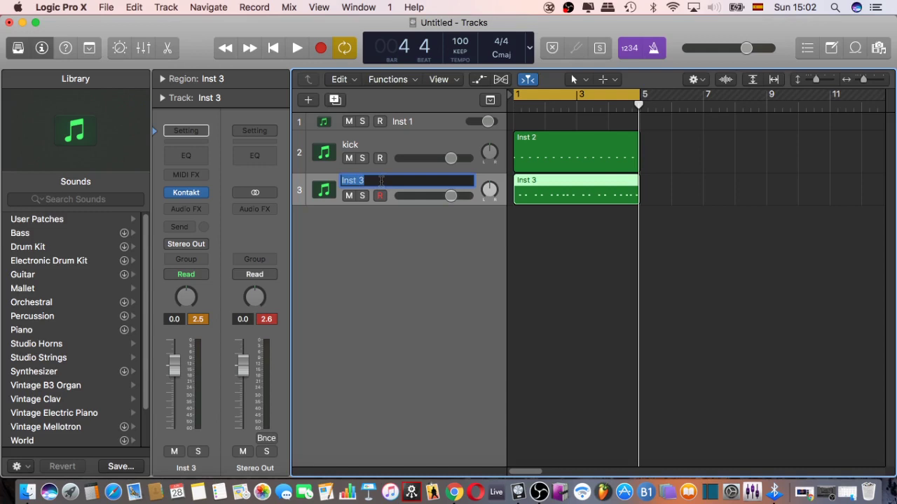
pyautogui.write('snare')
pyautogui.press('Return')
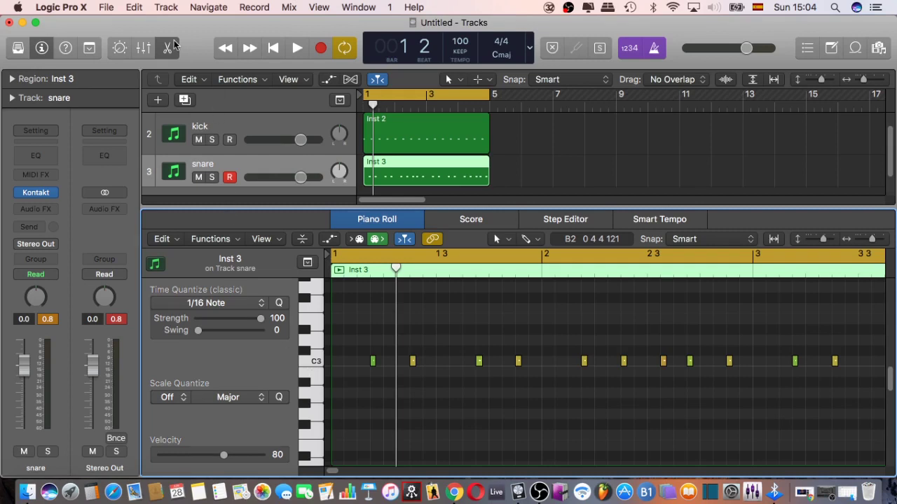
# Record an extra snare layer on F3 over the four-bar cycle on the snare track
pyautogui.click(321, 49)
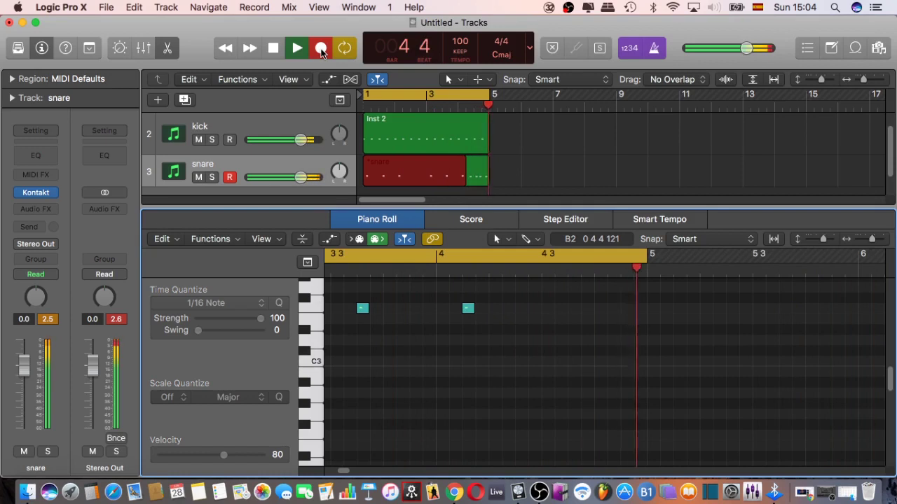
pyautogui.press('space')
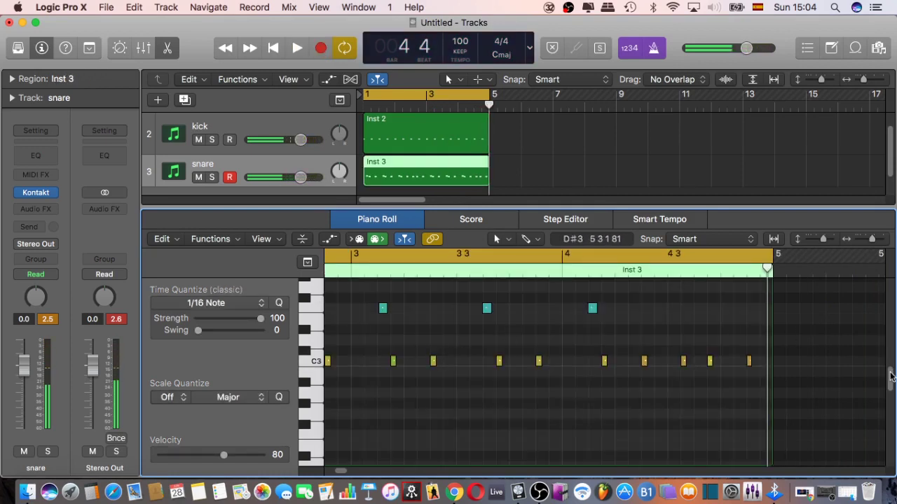
# Quantize the newly recorded F3 notes to 1/16 Note and briefly play back the result
pyautogui.scroll(3, 892, 379)
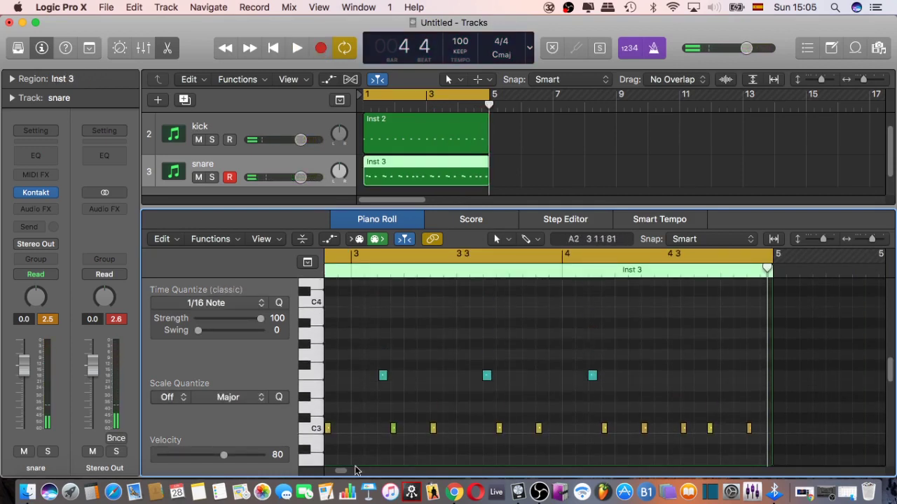
pyautogui.moveTo(341, 472); pyautogui.dragTo(330, 475)
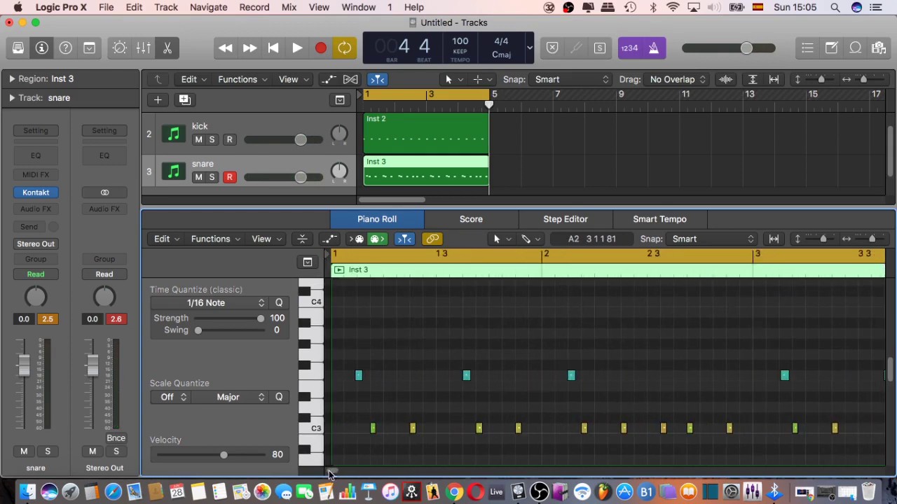
pyautogui.click(319, 373)
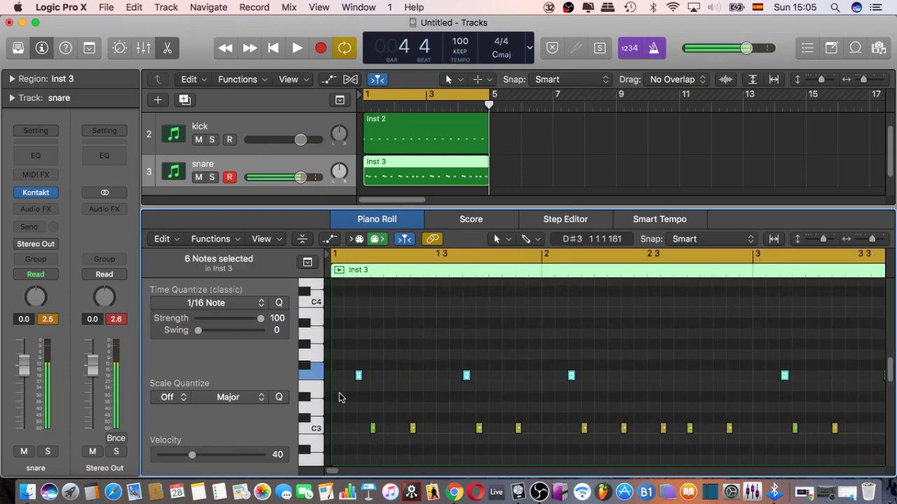
pyautogui.press('space')
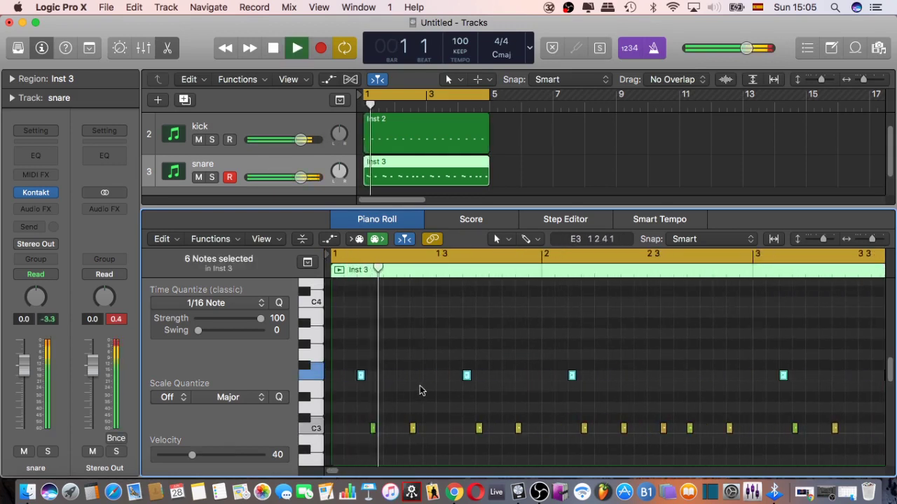
pyautogui.press('space')
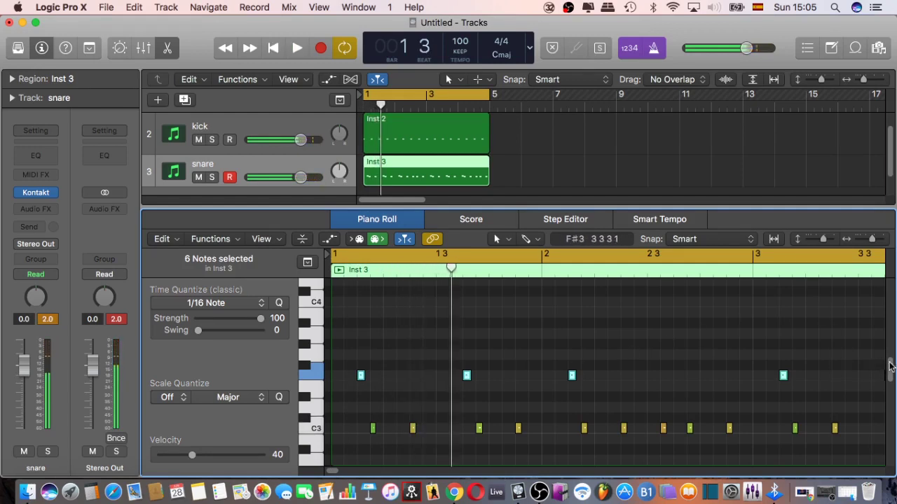
# Keep all F3 notes selected and display Note Velocity in the region's automation lane beneath the notes
pyautogui.scroll(-5, 571, 317)
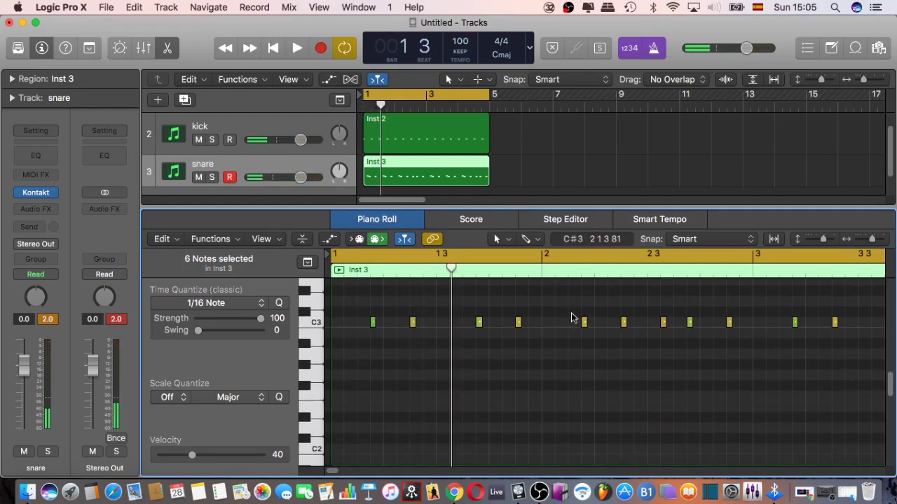
pyautogui.scroll(4, 571, 317)
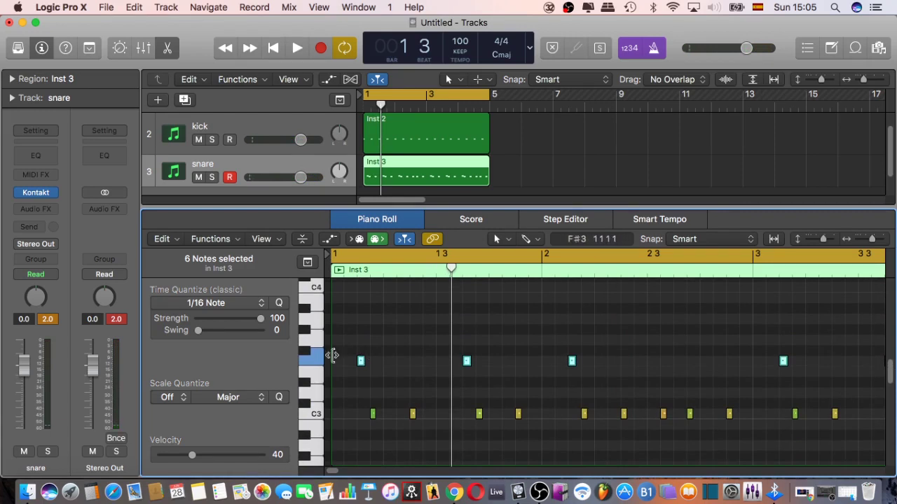
pyautogui.click(315, 360)
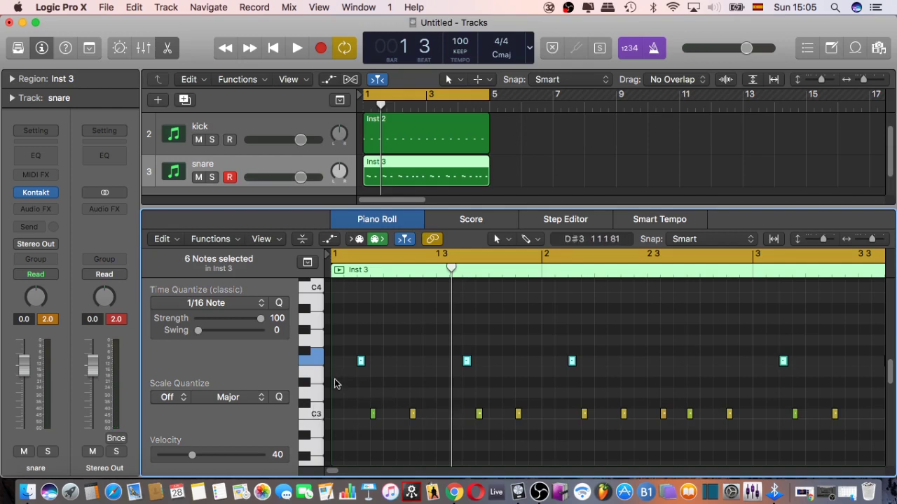
pyautogui.scroll(-2, 317, 326)
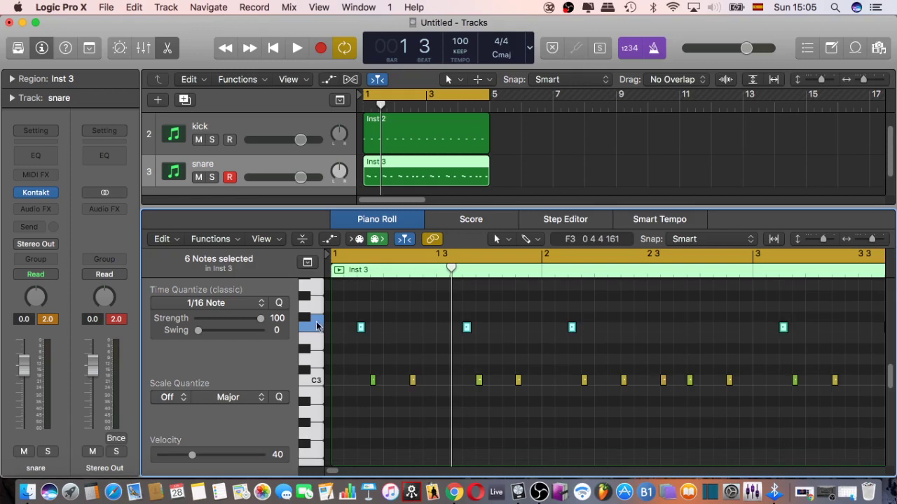
pyautogui.click(331, 240)
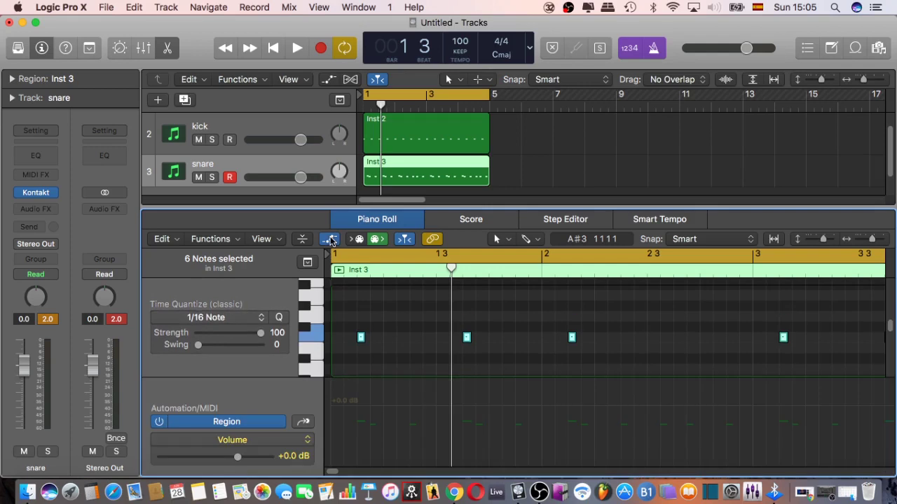
pyautogui.click(304, 424)
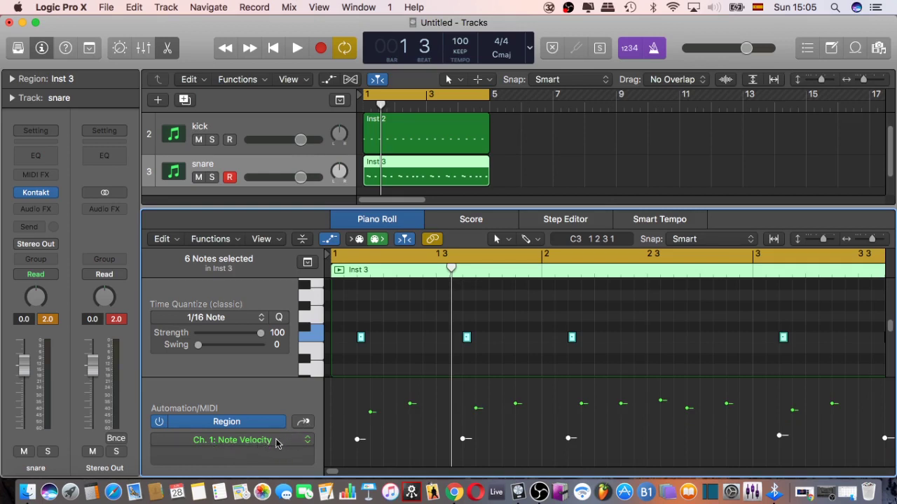
pyautogui.click(278, 442)
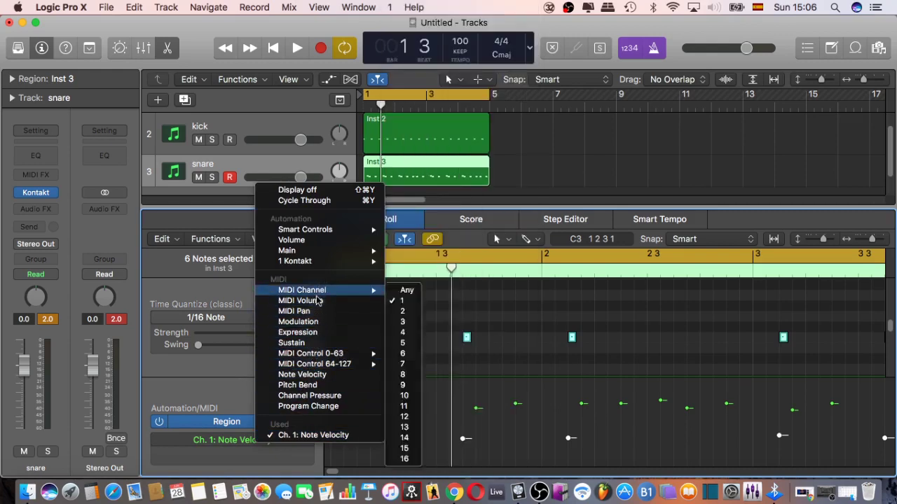
pyautogui.moveTo(320, 366)
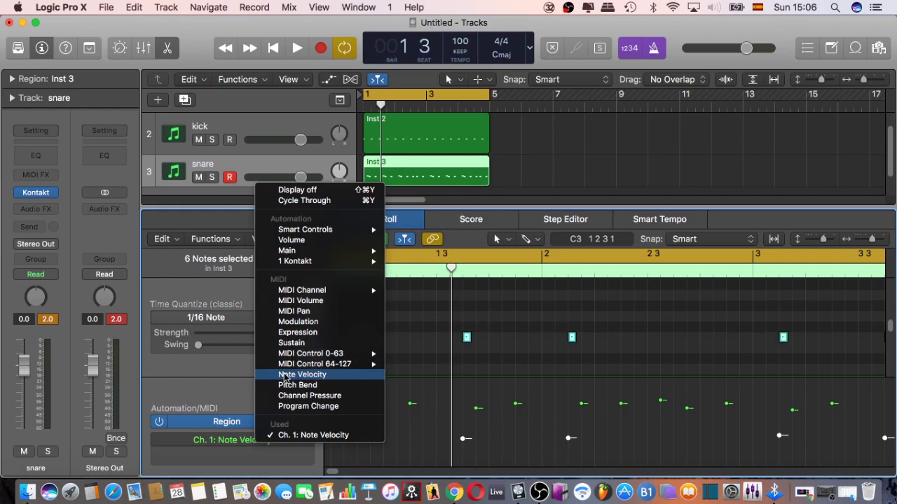
pyautogui.click(306, 378)
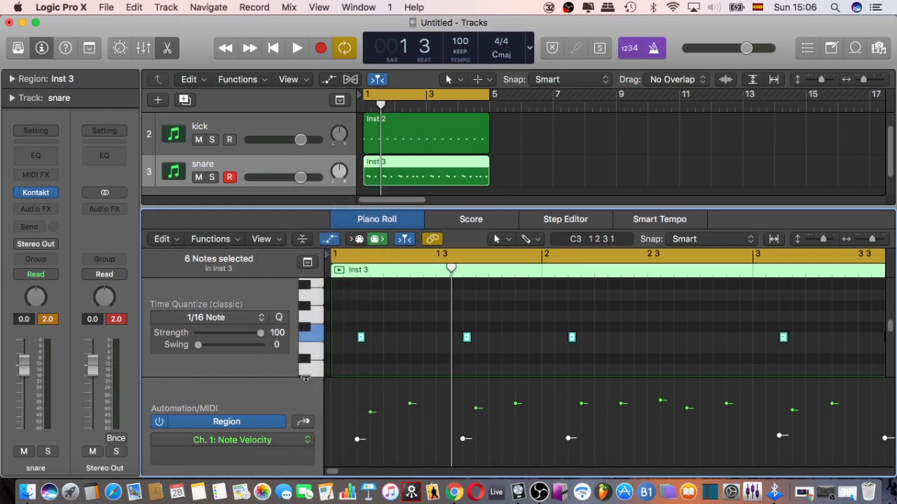
pyautogui.scroll(-3, 889, 325)
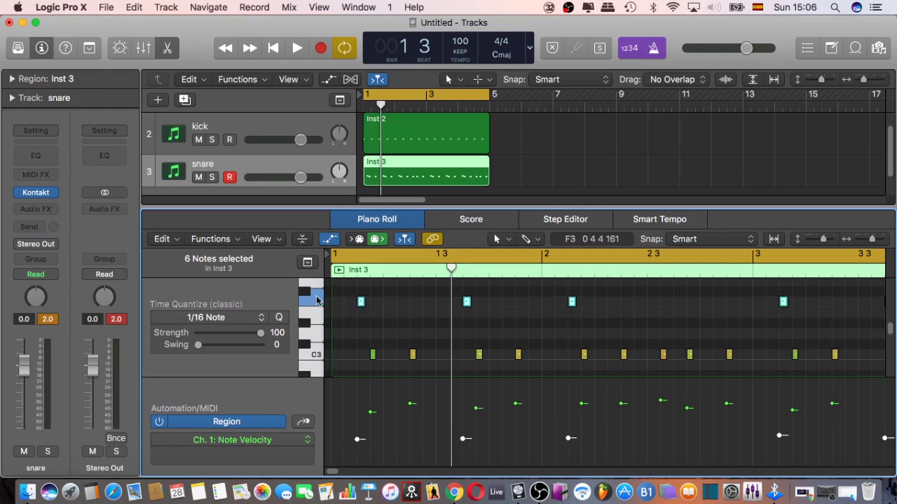
# Lower the velocity of all the selected F3 notes together, auditioning the softer hits between adjustments
pyautogui.moveTo(358, 441); pyautogui.dragTo(358, 469)
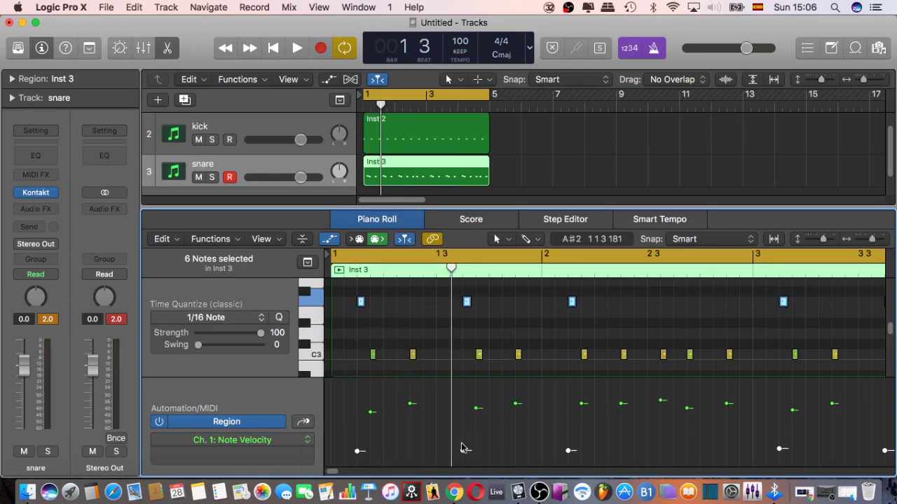
pyautogui.moveTo(464, 455); pyautogui.dragTo(463, 457)
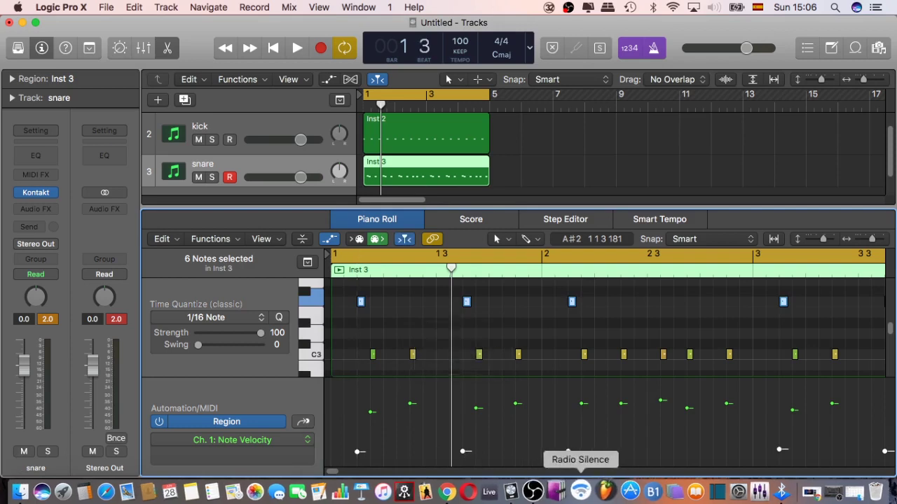
pyautogui.press('space')
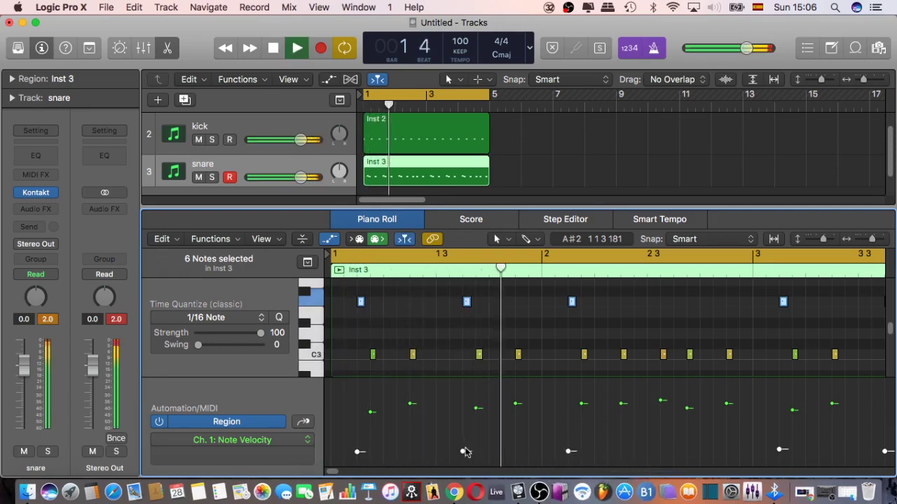
pyautogui.press('space')
pyautogui.moveTo(463, 454); pyautogui.dragTo(463, 461)
# Listen to the full four-bar loop of kick and layered snare with the Piano Roll closed
pyautogui.press('space')
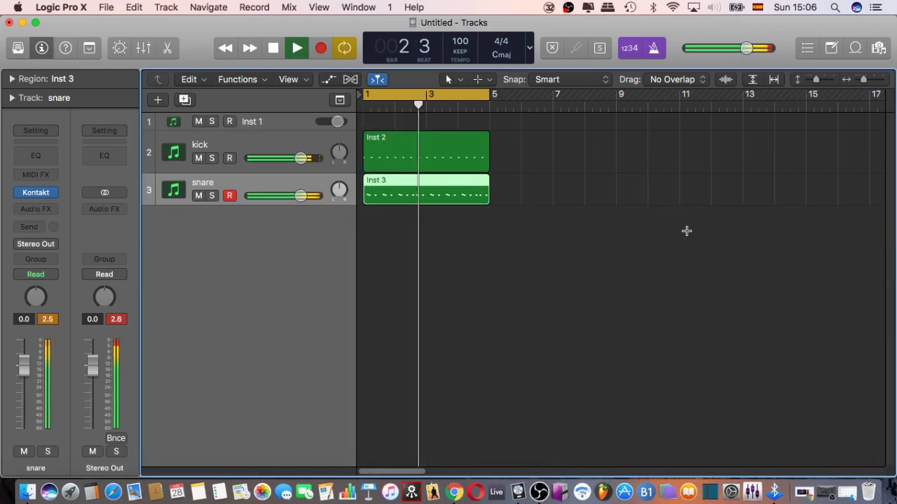
pyautogui.click(168, 47)
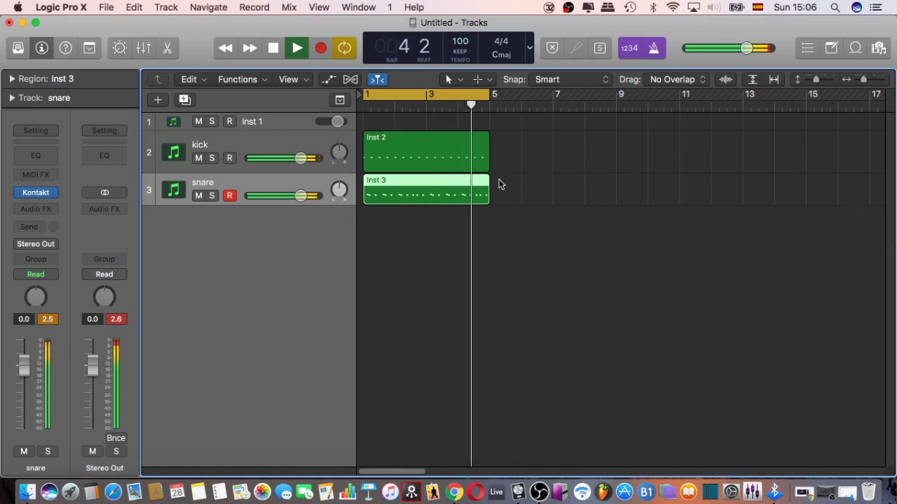
pyautogui.press('space')
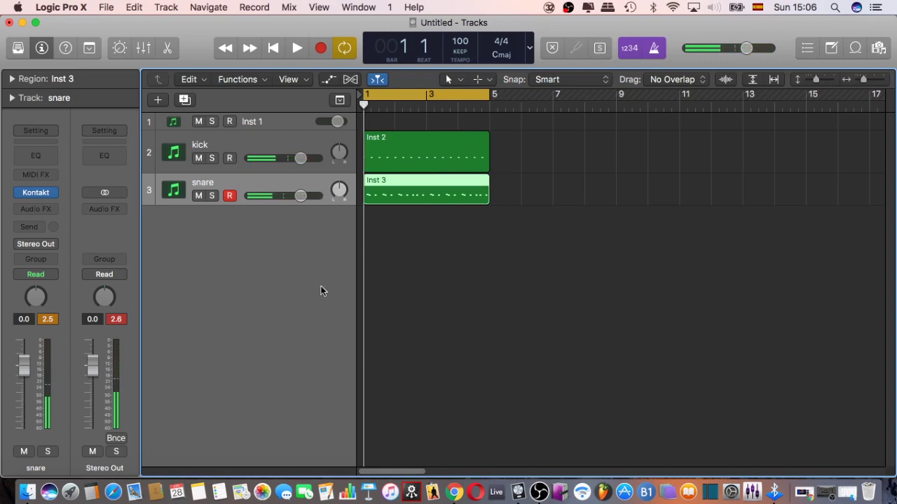
# Create one new software instrument track with an empty channel strip below the snare track
pyautogui.click(238, 229)
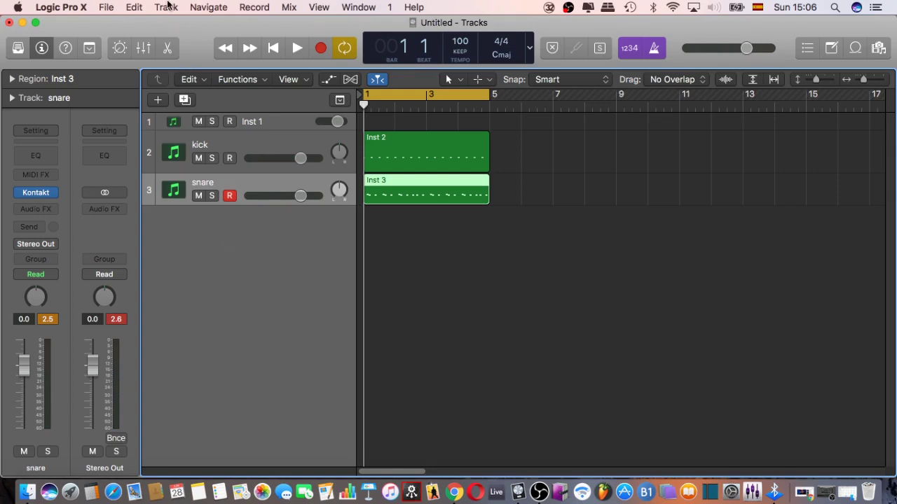
pyautogui.click(166, 7)
pyautogui.click(189, 22)
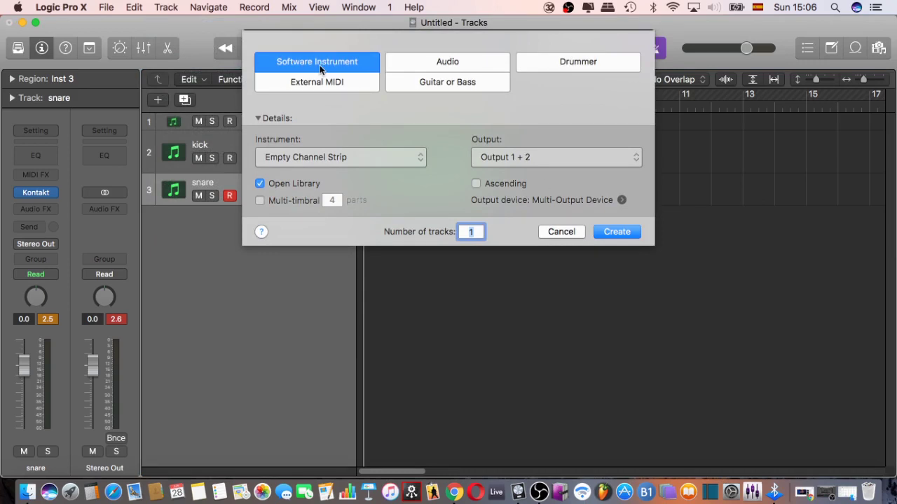
pyautogui.click(626, 233)
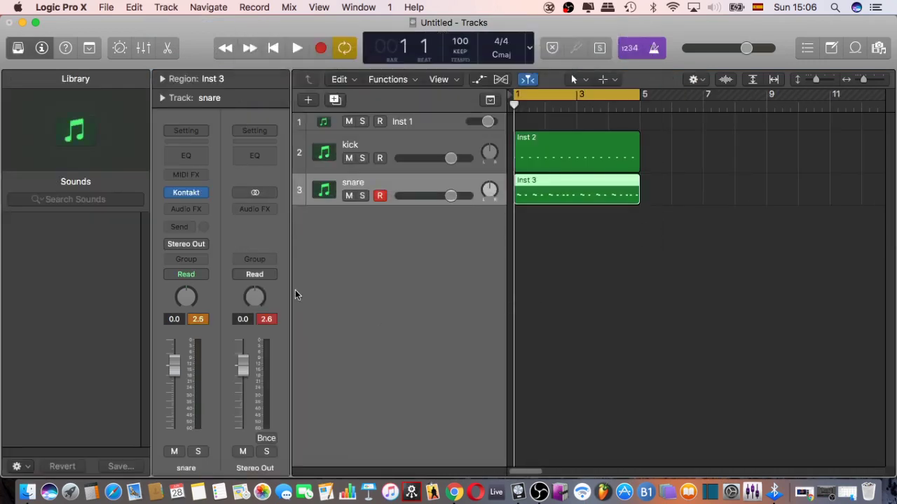
# Load Kontakt as the instrument on the new Inst 4 track
pyautogui.click(201, 194)
pyautogui.scroll(-2, 210, 399)
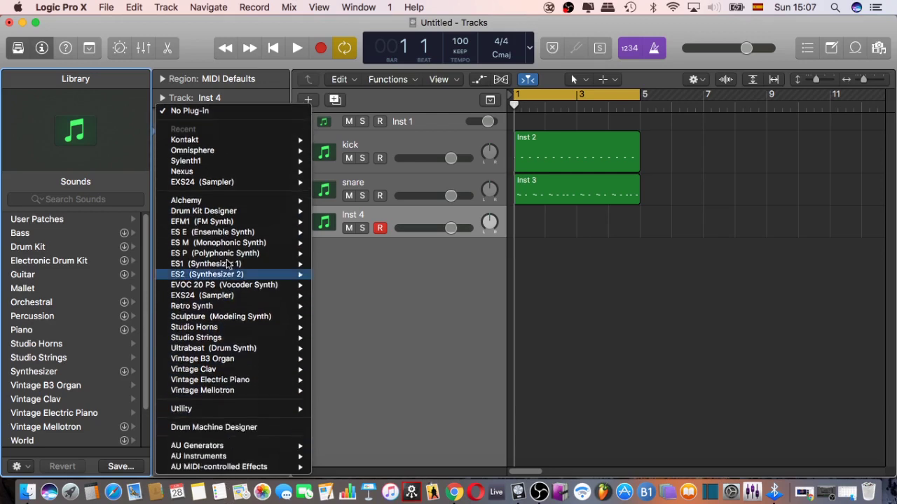
pyautogui.moveTo(218, 139)
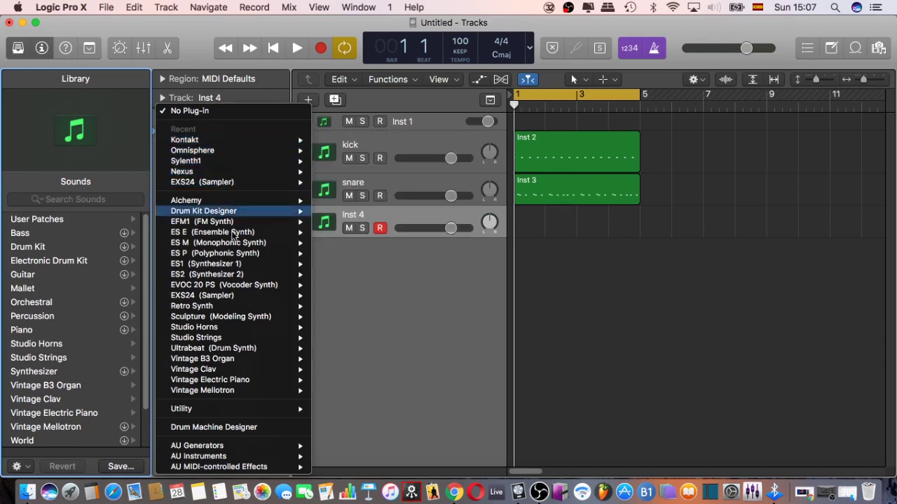
pyautogui.moveTo(253, 459)
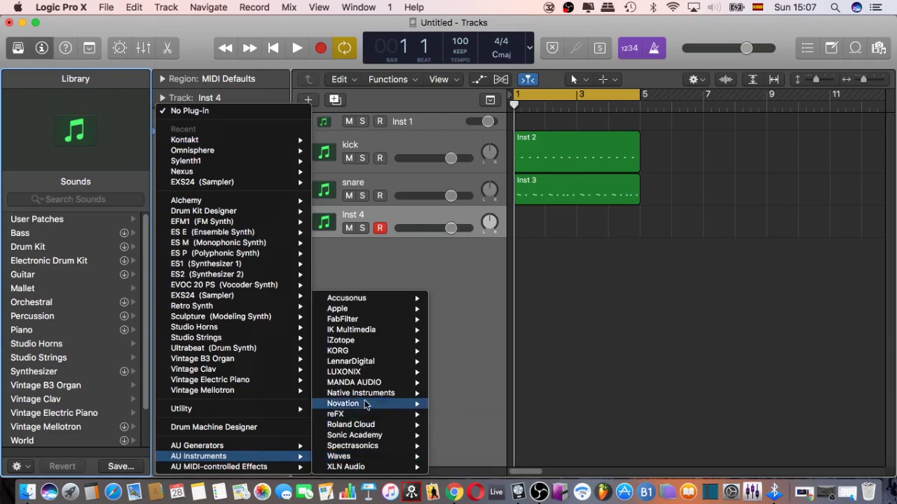
pyautogui.click(188, 142)
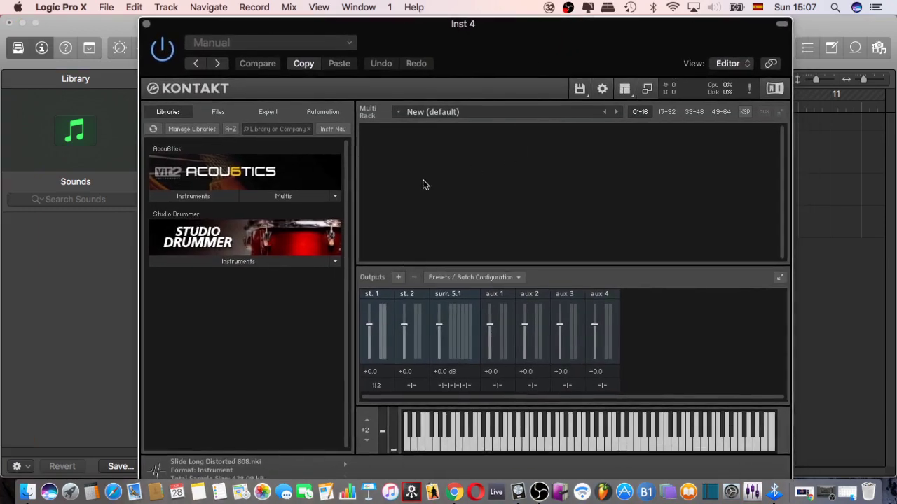
pyautogui.moveTo(480, 26)
pyautogui.mouseDown()
pyautogui.moveTo(496, 294)
pyautogui.moveTo(504, 174)
pyautogui.moveTo(495, 24)
pyautogui.mouseUp()
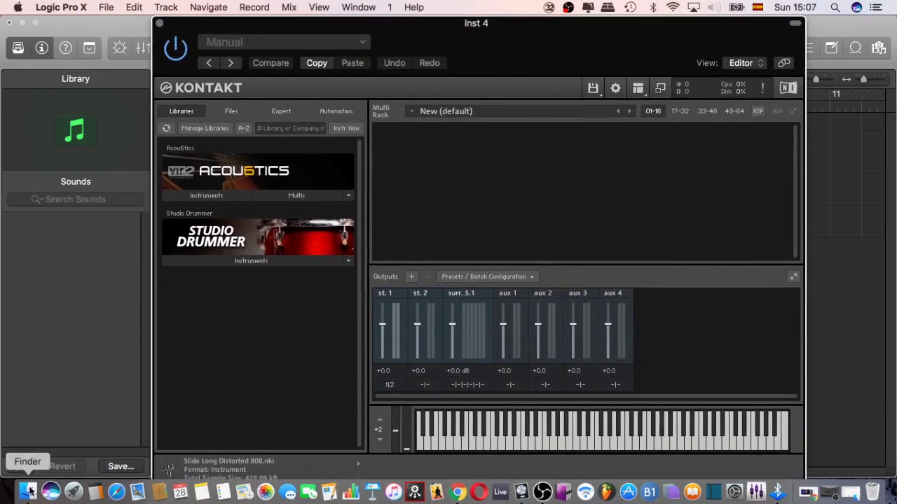
# Audition the Hihat_001, Hihat_002 and Hihat_003 samples from the Reggaeton Vol I folder in Finder
pyautogui.click(30, 493)
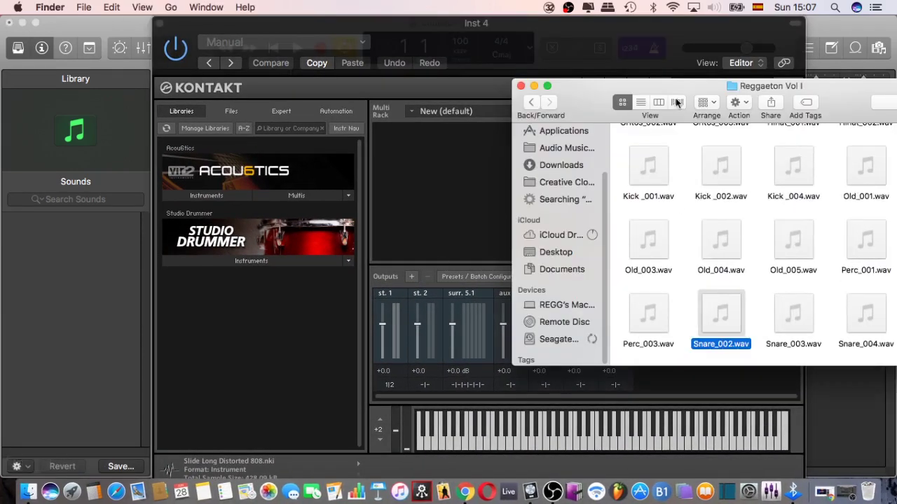
pyautogui.moveTo(677, 102); pyautogui.dragTo(326, 66)
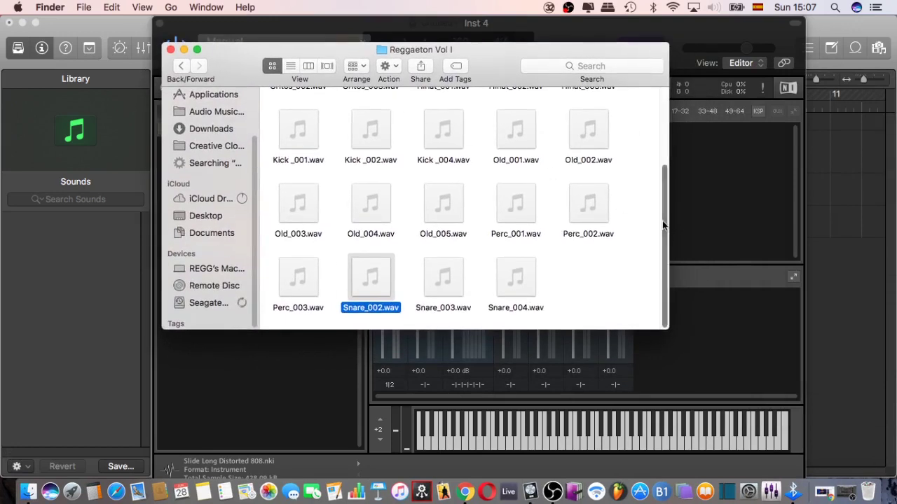
pyautogui.scroll(5, 661, 224)
pyautogui.click(515, 188)
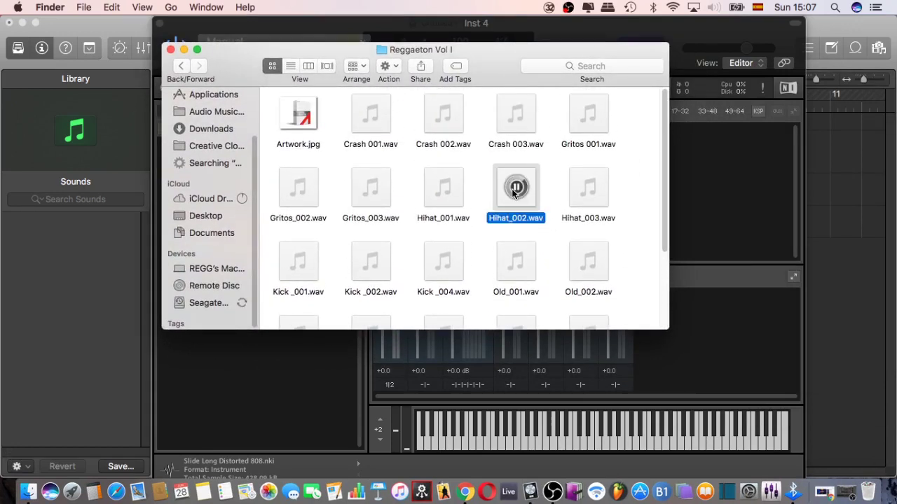
pyautogui.click(588, 187)
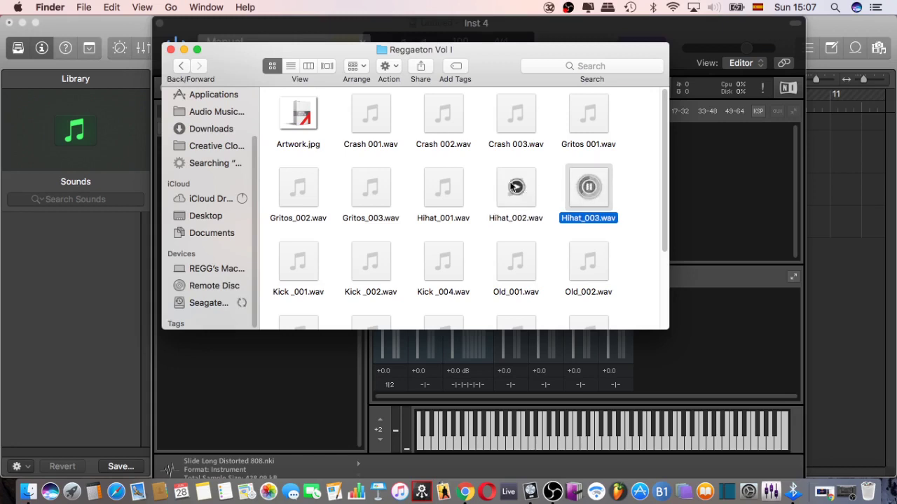
pyautogui.click(446, 187)
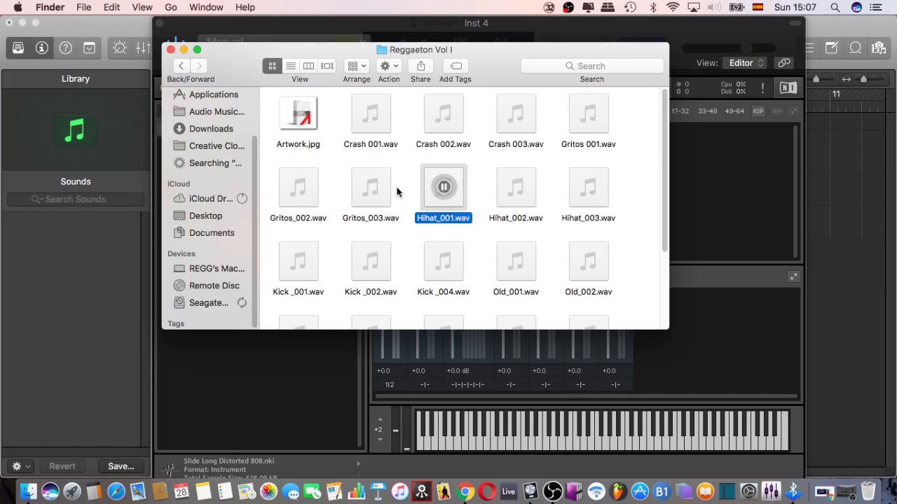
pyautogui.click(518, 188)
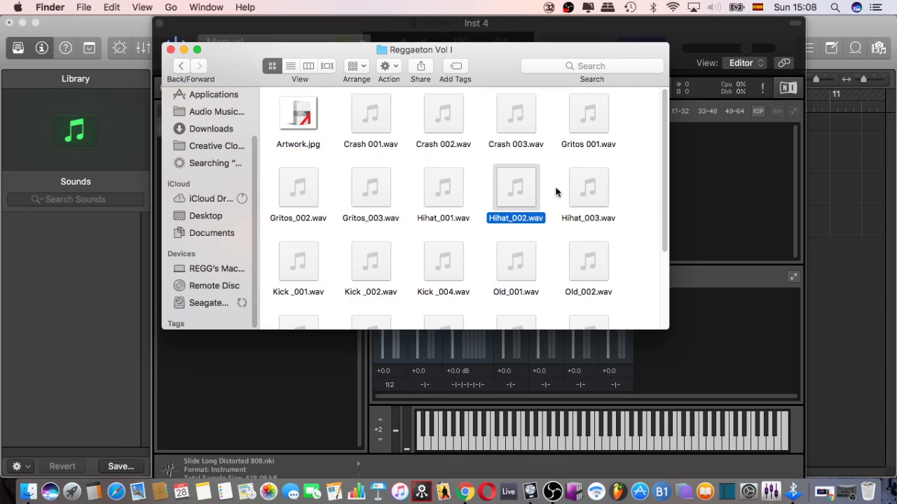
pyautogui.click(584, 188)
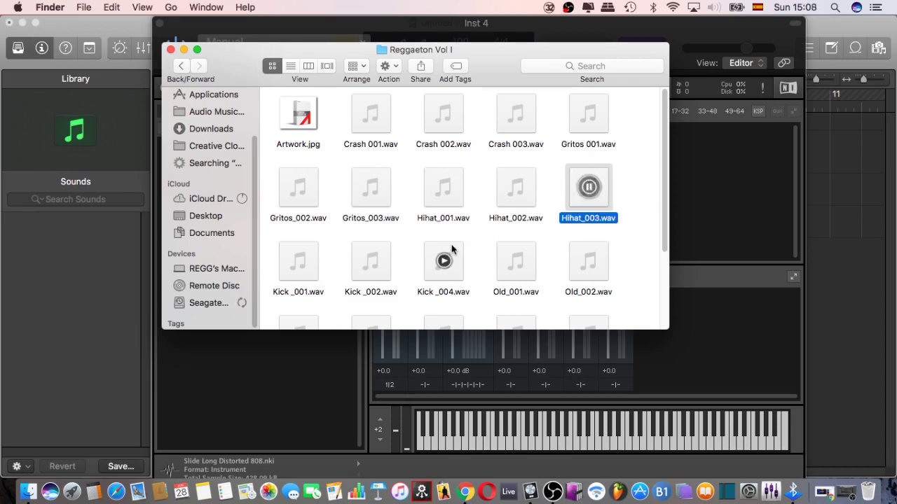
# Add Hihat_003.wav, Hihat_002.wav and Hihat_001.wav from the Reggaeton Vol I folder to Kontakt's multi rack as separate instruments
pyautogui.click(626, 198)
pyautogui.moveTo(626, 198); pyautogui.dragTo(470, 200)
pyautogui.moveTo(410, 187); pyautogui.dragTo(613, 196)
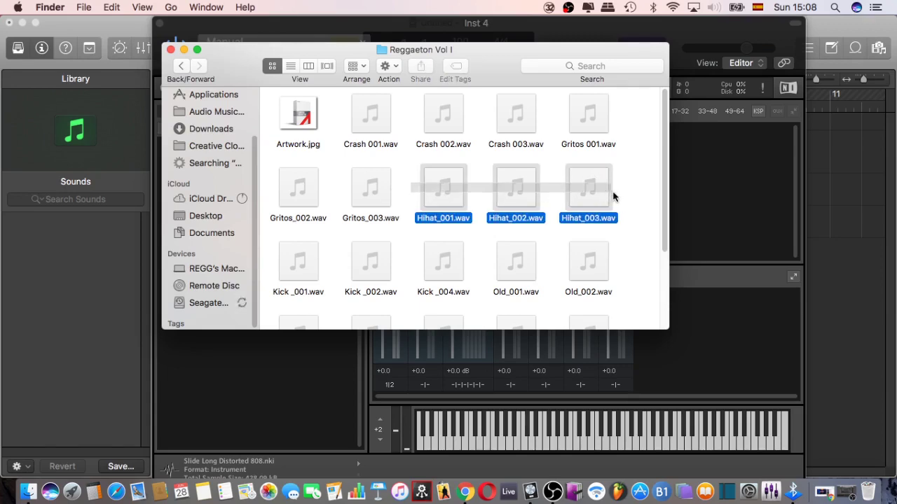
pyautogui.moveTo(499, 61); pyautogui.dragTo(572, 236)
pyautogui.click(700, 376)
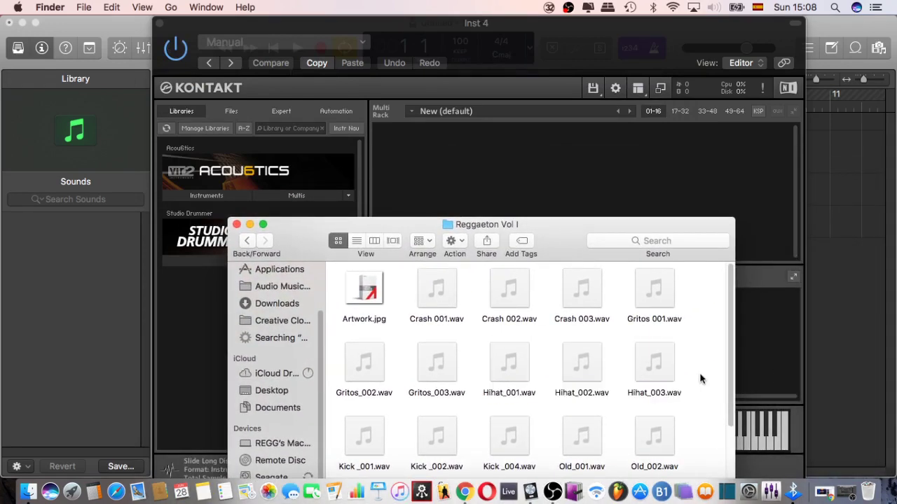
pyautogui.moveTo(646, 355); pyautogui.dragTo(490, 155)
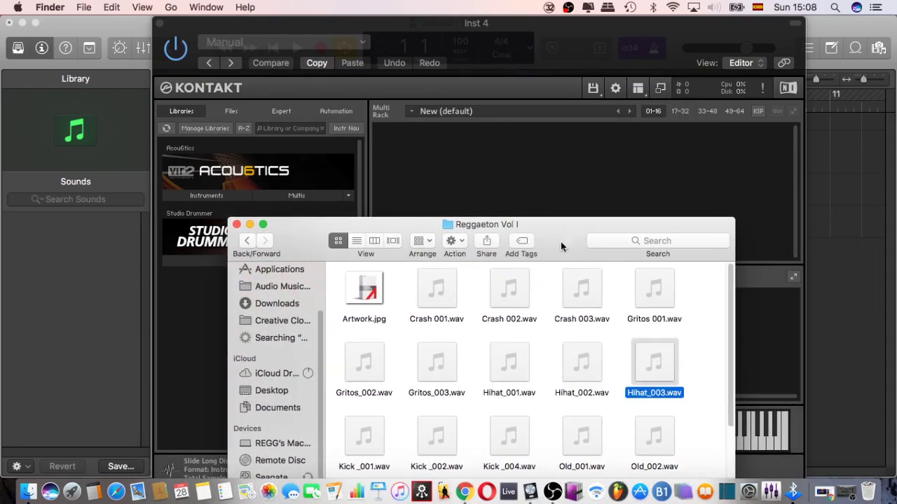
pyautogui.moveTo(571, 355); pyautogui.dragTo(512, 185)
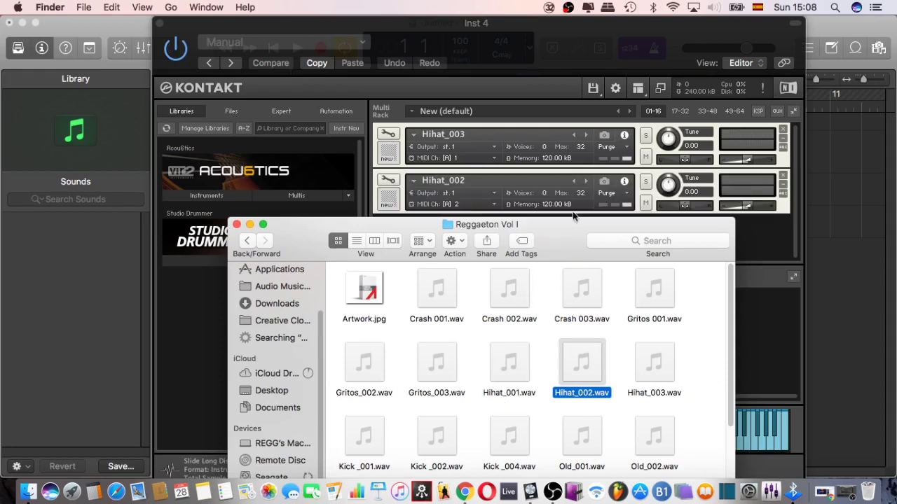
pyautogui.moveTo(573, 217); pyautogui.dragTo(573, 247)
pyautogui.moveTo(509, 391); pyautogui.dragTo(504, 221)
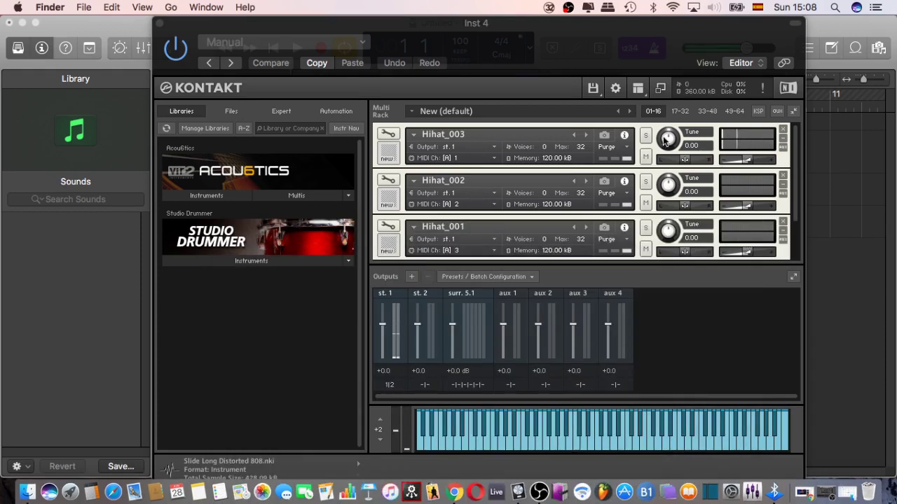
# Set the MIDI channel of Hihat_002 and Hihat_001 to Port A channel 1 so all three hi-hats play together
pyautogui.click(646, 182)
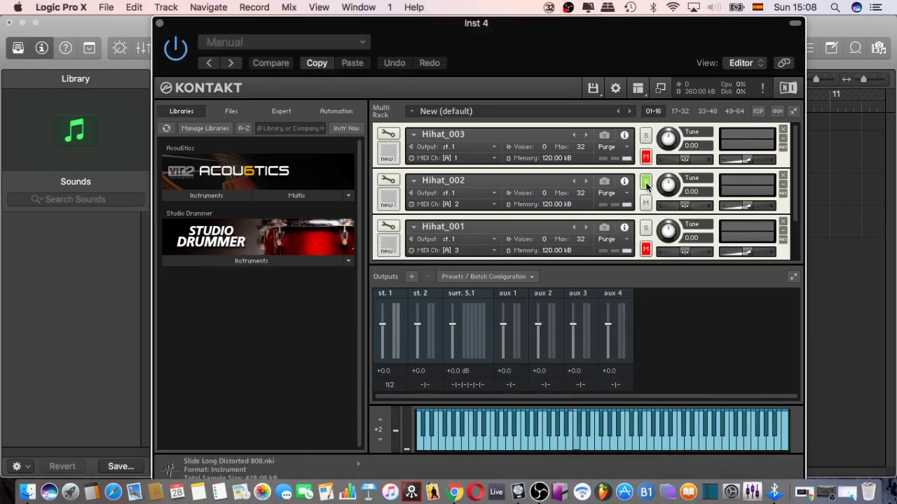
pyautogui.click(645, 182)
pyautogui.click(494, 204)
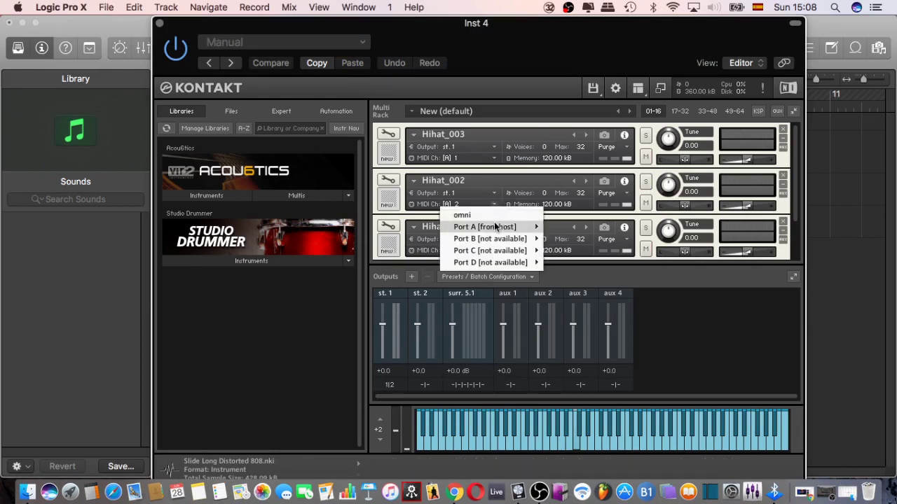
pyautogui.moveTo(498, 228)
pyautogui.click(564, 227)
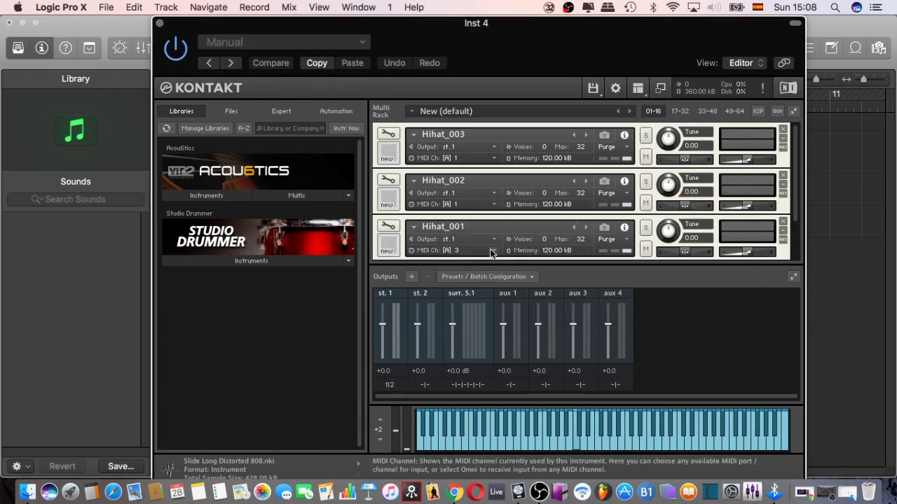
pyautogui.click(496, 251)
pyautogui.moveTo(500, 277)
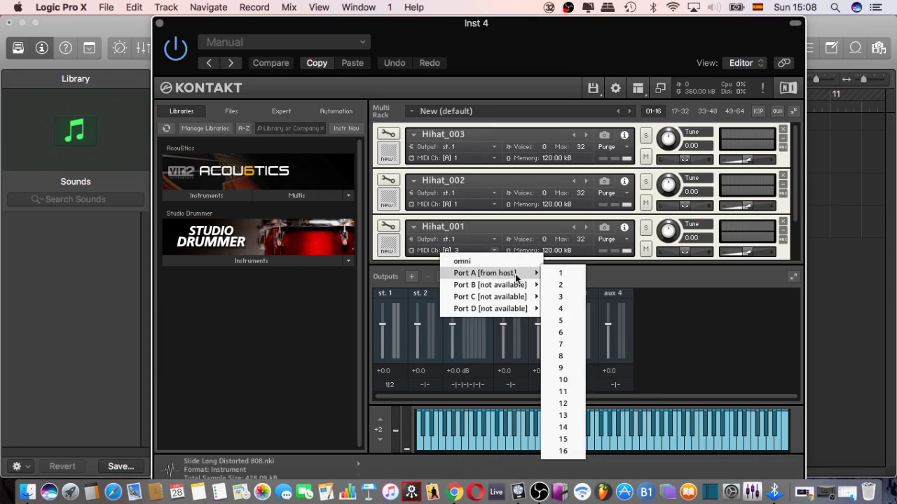
pyautogui.click(560, 275)
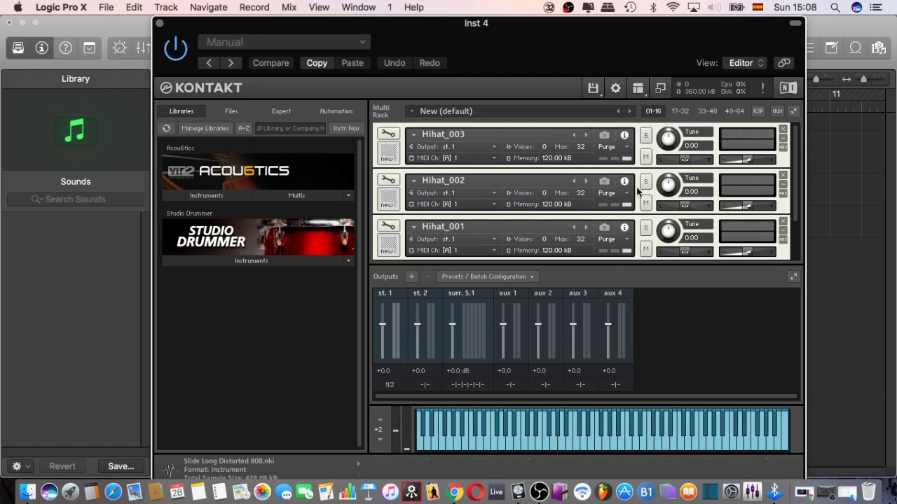
# Audition the hi-hat layers soloed and together, and balance them by raising the volumes of Hihat_002 and Hihat_001
pyautogui.moveTo(746, 160); pyautogui.dragTo(754, 161)
pyautogui.click(645, 135)
pyautogui.click(645, 181)
pyautogui.moveTo(746, 208); pyautogui.dragTo(754, 209)
pyautogui.click(645, 228)
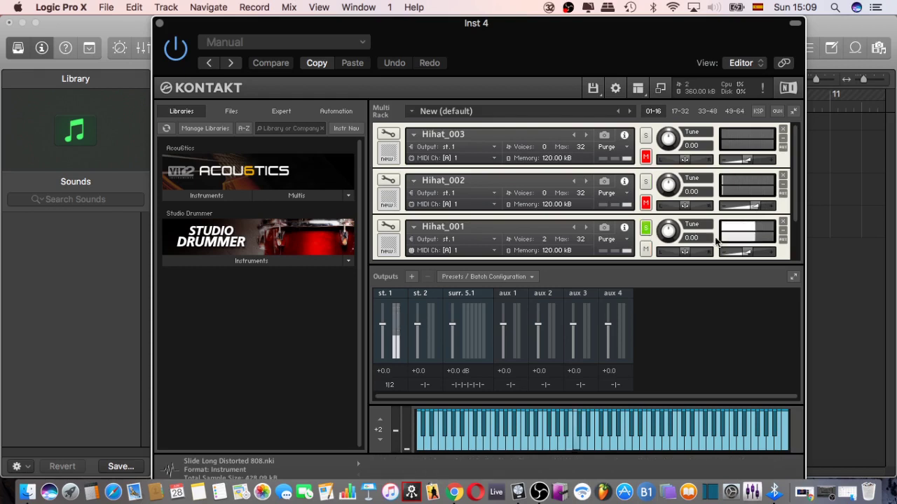
pyautogui.click(646, 229)
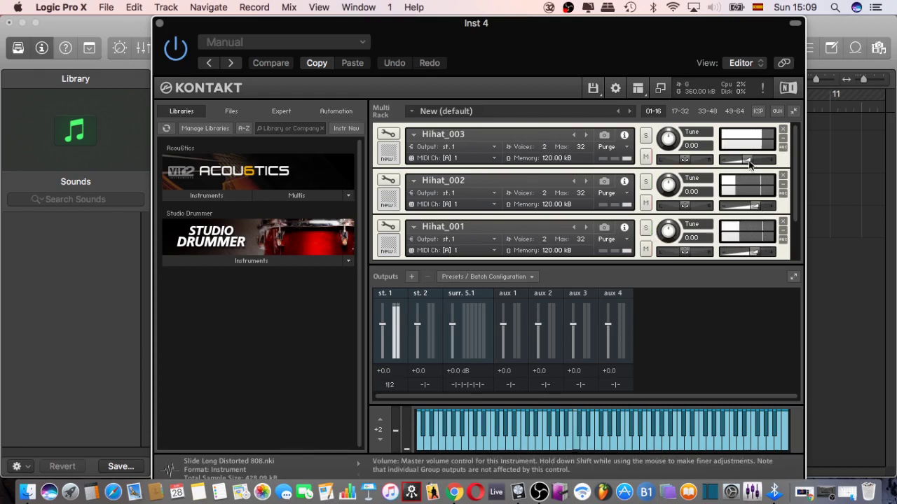
pyautogui.moveTo(756, 208); pyautogui.dragTo(764, 208)
pyautogui.moveTo(757, 253); pyautogui.dragTo(753, 253)
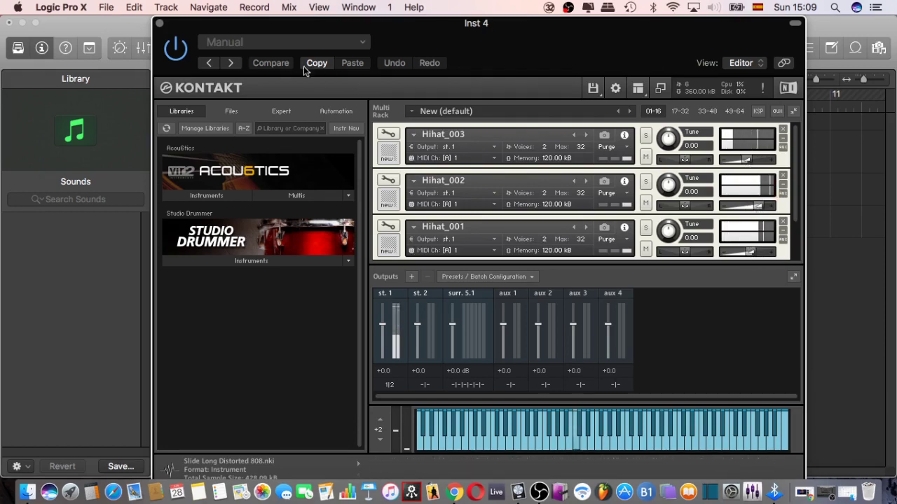
# Close Kontakt, play along with the kick and snare loop, and record a four-bar hi-hat pattern on Inst 4
pyautogui.click(160, 25)
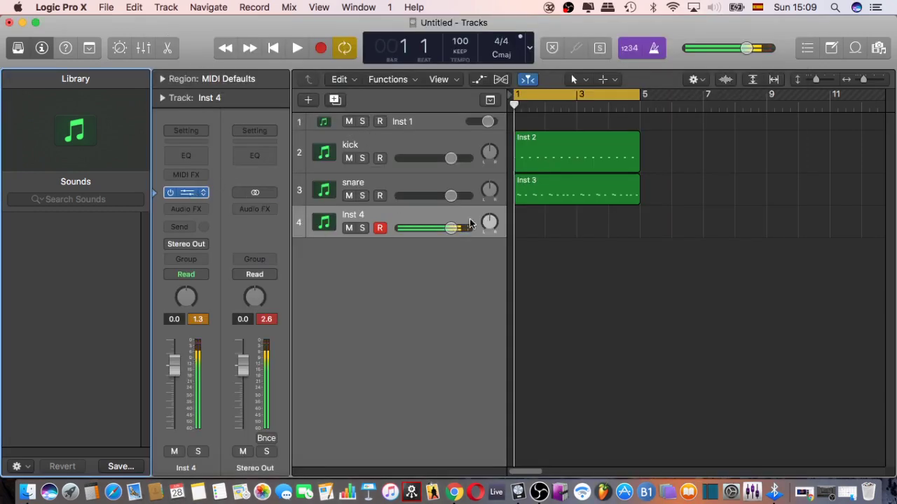
pyautogui.click(194, 194)
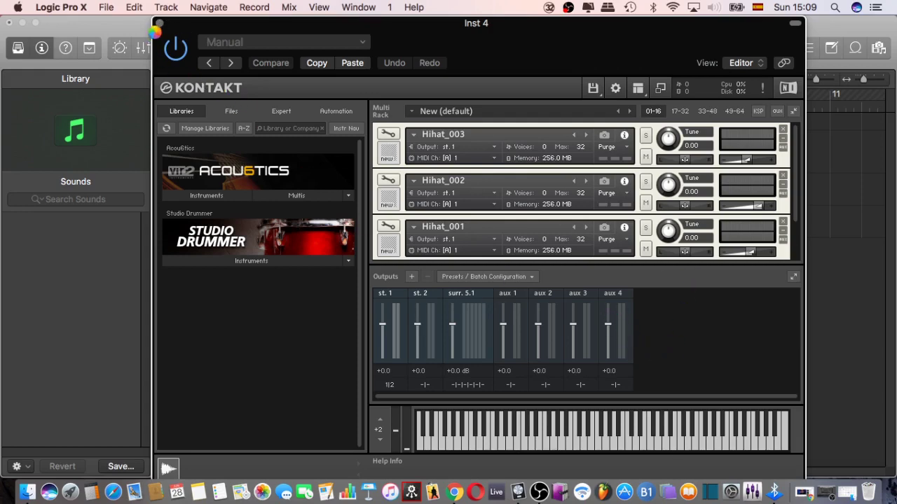
pyautogui.press('space')
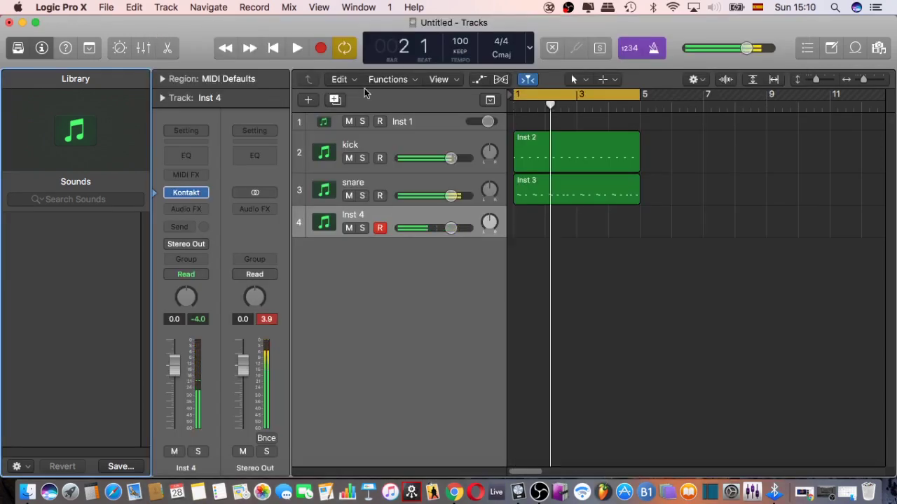
pyautogui.click(322, 48)
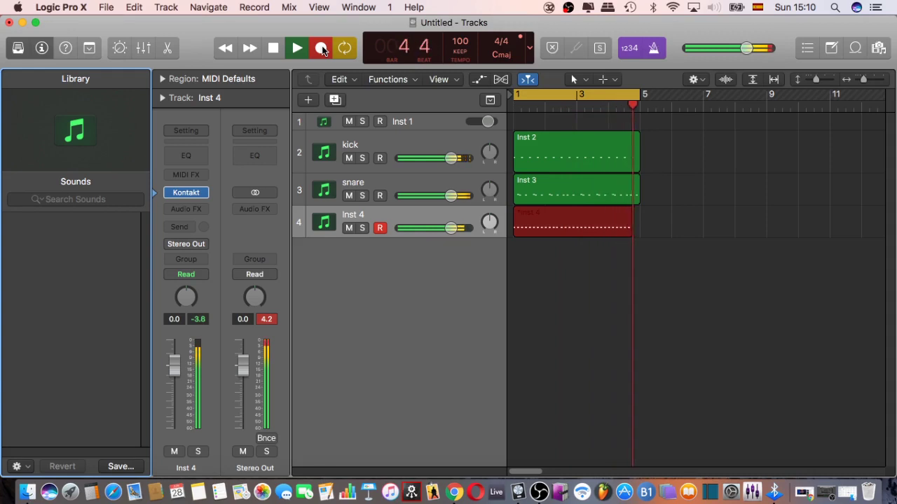
pyautogui.press('space')
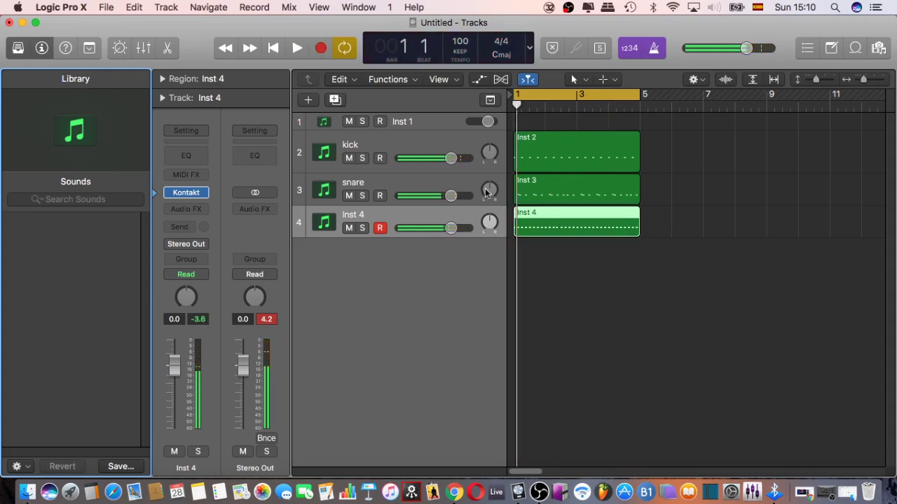
# Open the Inst 4 region in the Piano Roll and quantize all its C3 notes to 1/16 Note
pyautogui.doubleClick(551, 209)
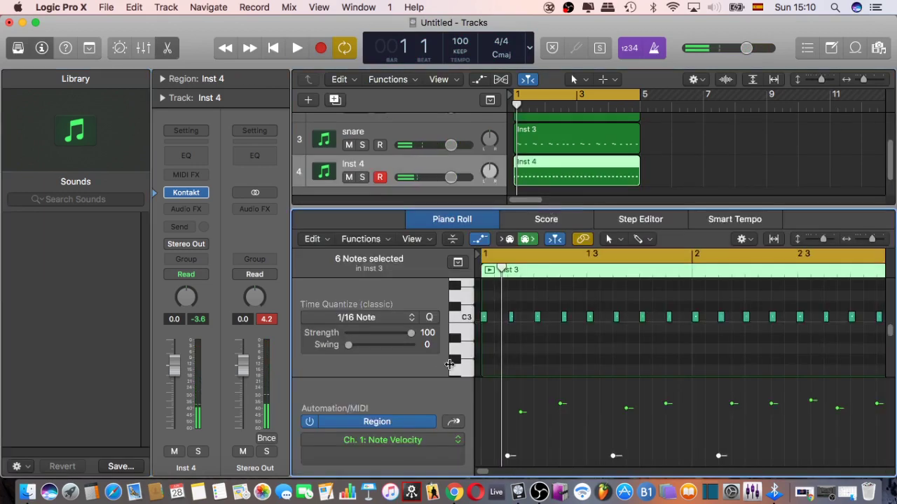
pyautogui.click(467, 319)
pyautogui.press('q')
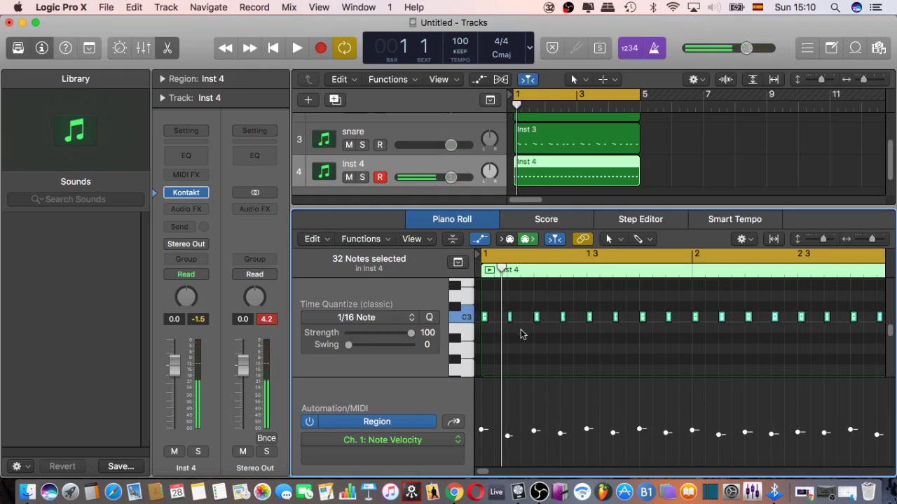
# Close the Piano Roll and lower the Inst 4 track volume to -11.4 dB while looping the beat
pyautogui.press('space')
pyautogui.press('p')
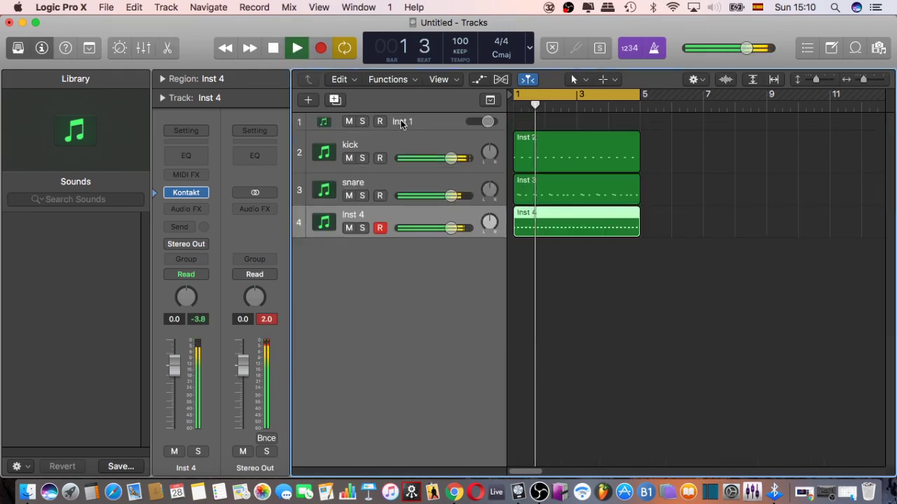
pyautogui.moveTo(452, 228); pyautogui.dragTo(424, 227)
pyautogui.press('space')
pyautogui.press('space')
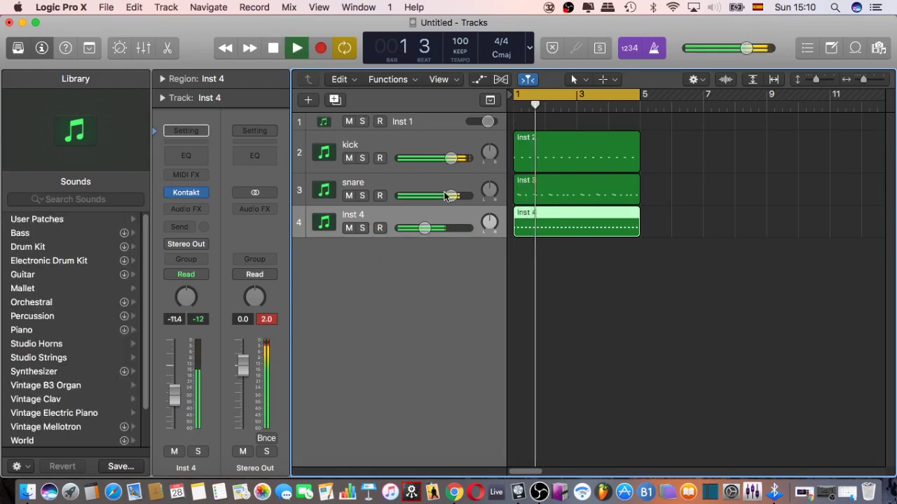
# Balance the looping beat by lowering the kick and snare volumes and setting the Inst 4 volume to -24.5 dB, and stop playback
pyautogui.moveTo(445, 196); pyautogui.dragTo(435, 196)
pyautogui.moveTo(452, 158); pyautogui.dragTo(439, 158)
pyautogui.moveTo(434, 195); pyautogui.dragTo(428, 195)
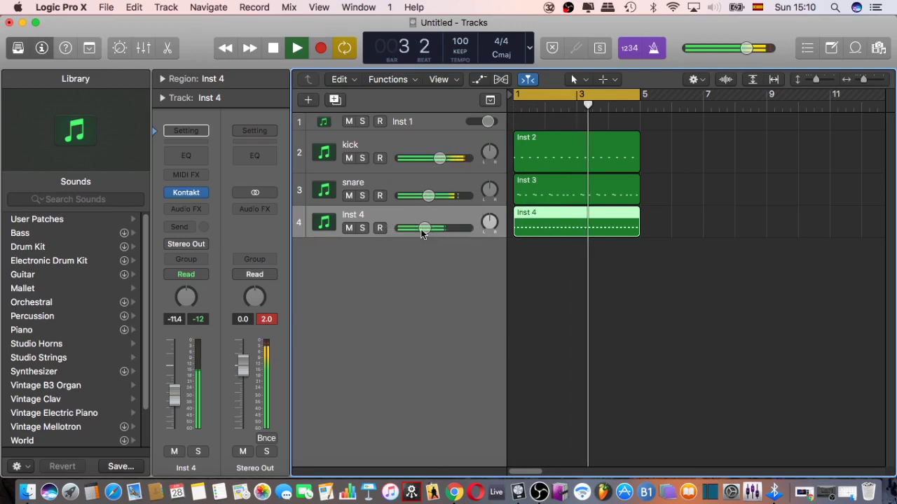
pyautogui.moveTo(424, 228); pyautogui.dragTo(407, 227)
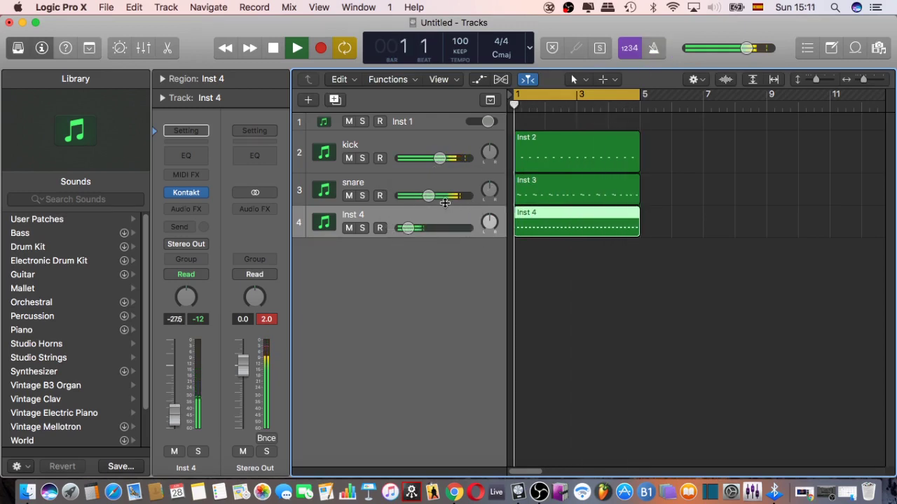
pyautogui.moveTo(428, 195); pyautogui.dragTo(430, 196)
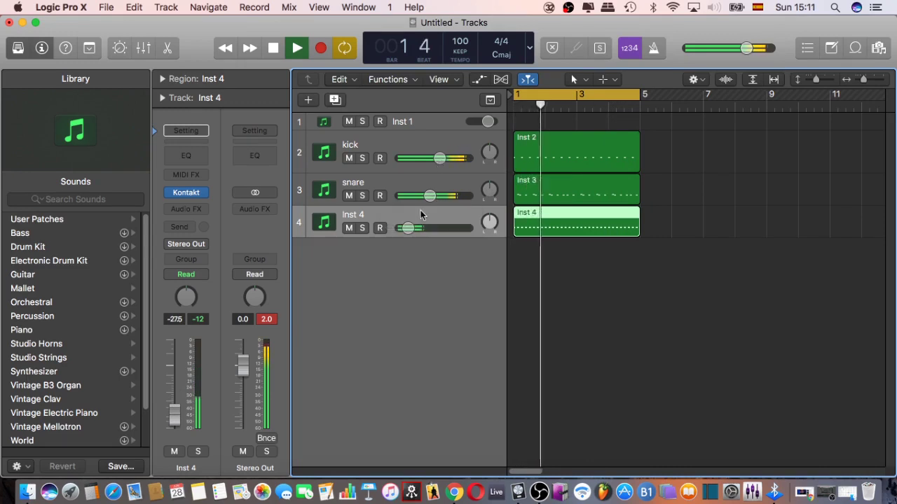
pyautogui.moveTo(407, 228); pyautogui.dragTo(411, 228)
pyautogui.moveTo(439, 159); pyautogui.dragTo(441, 159)
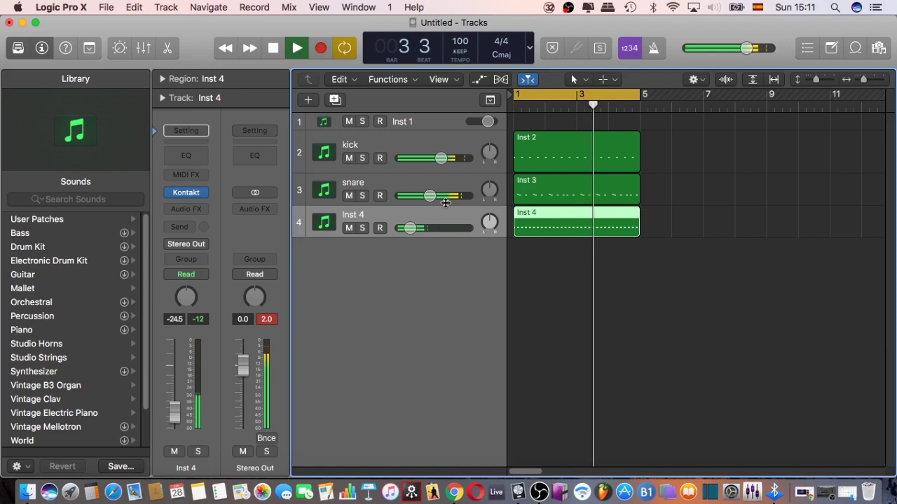
pyautogui.press('space')
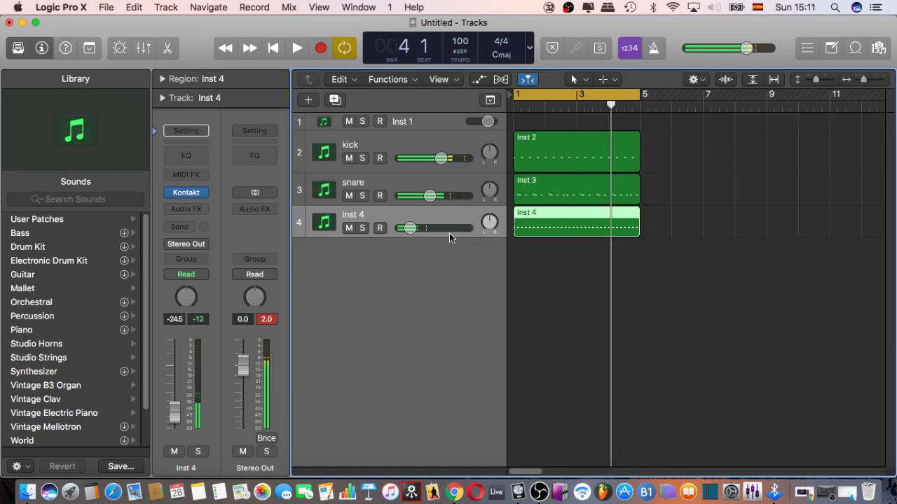
# Rename the Inst 4 track as hihat
pyautogui.doubleClick(360, 216)
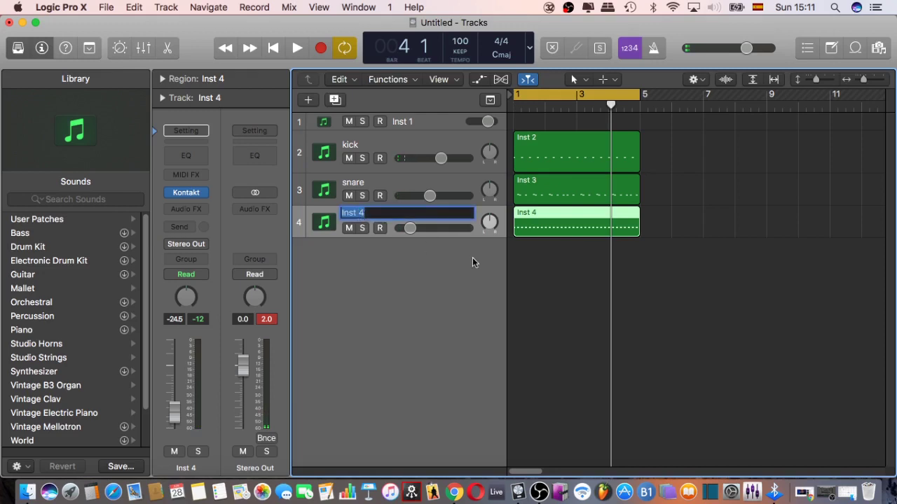
pyautogui.write('hihat')
pyautogui.press('Return')
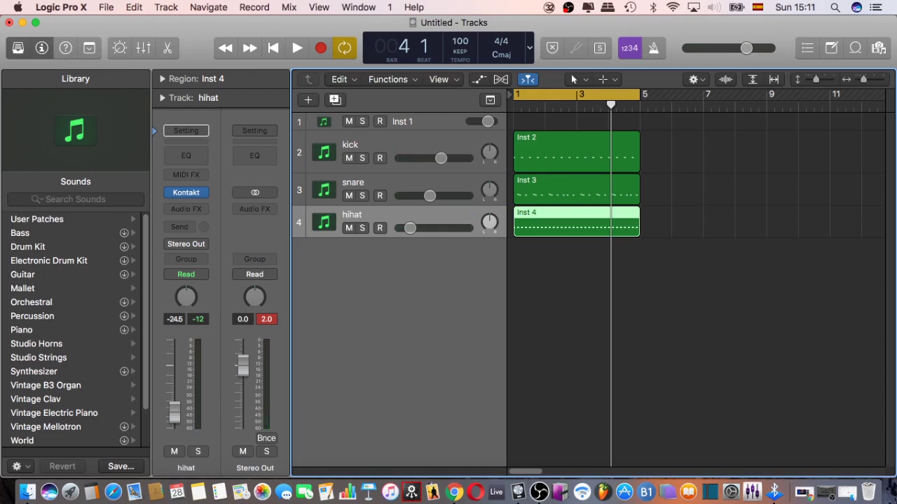
# Add a new software instrument track below hihat and name it rim
pyautogui.rightClick(343, 260)
pyautogui.click(327, 261)
pyautogui.rightClick(385, 272)
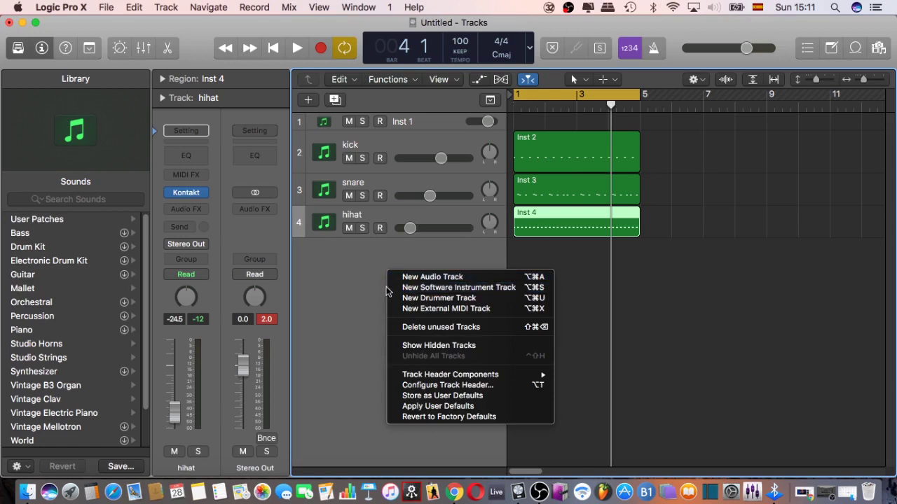
pyautogui.click(495, 291)
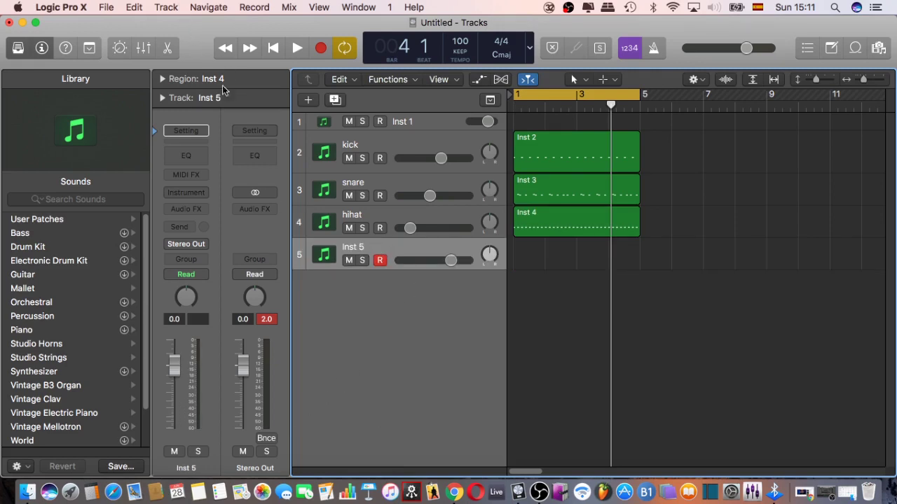
pyautogui.doubleClick(354, 247)
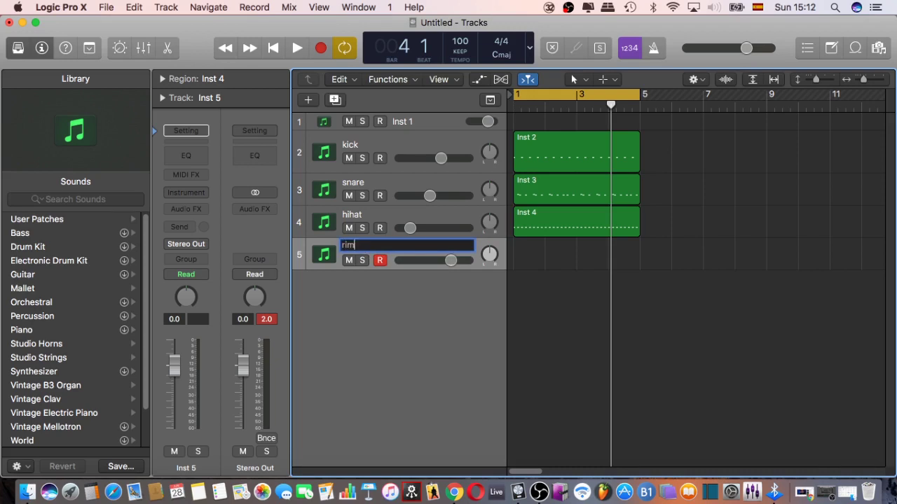
pyautogui.press('Return')
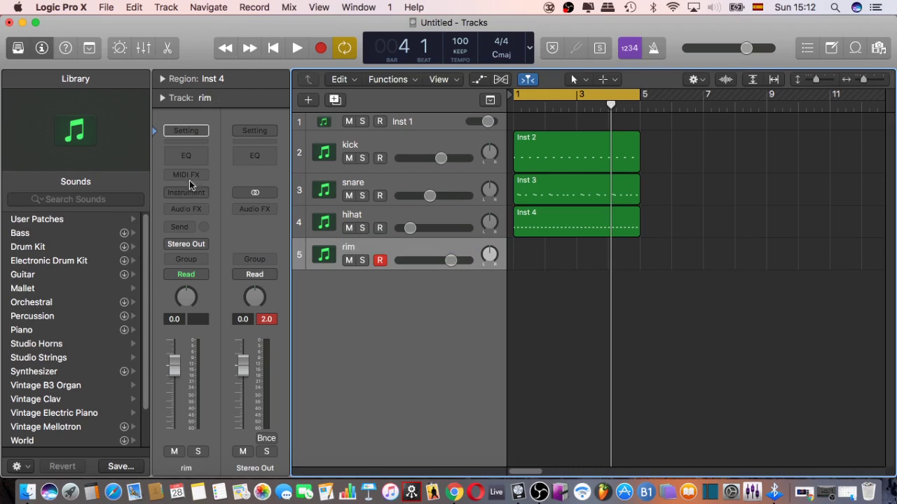
# Load Kontakt on the rim track and bring the Percs sample folder into view in Finder
pyautogui.click(201, 200)
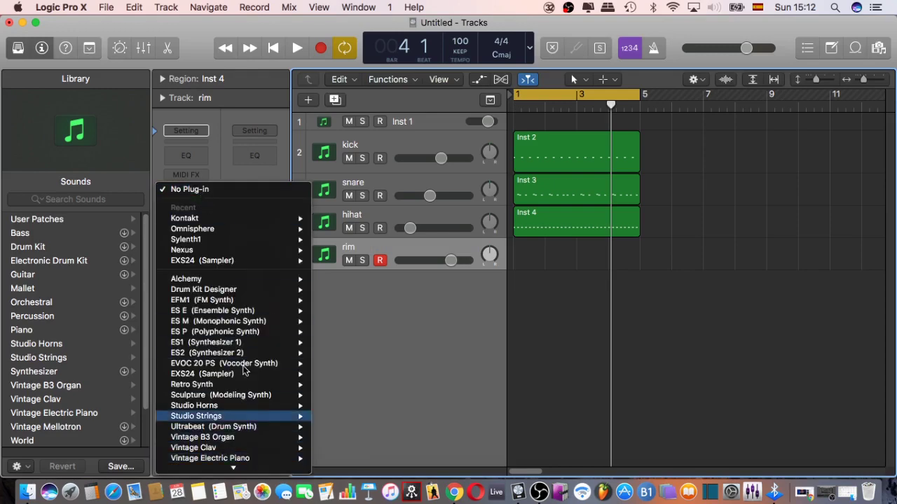
pyautogui.click(215, 219)
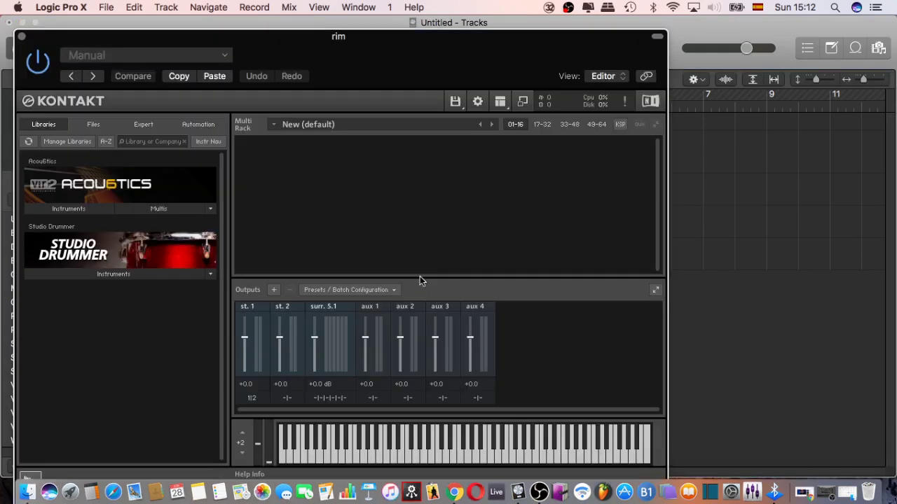
pyautogui.click(26, 492)
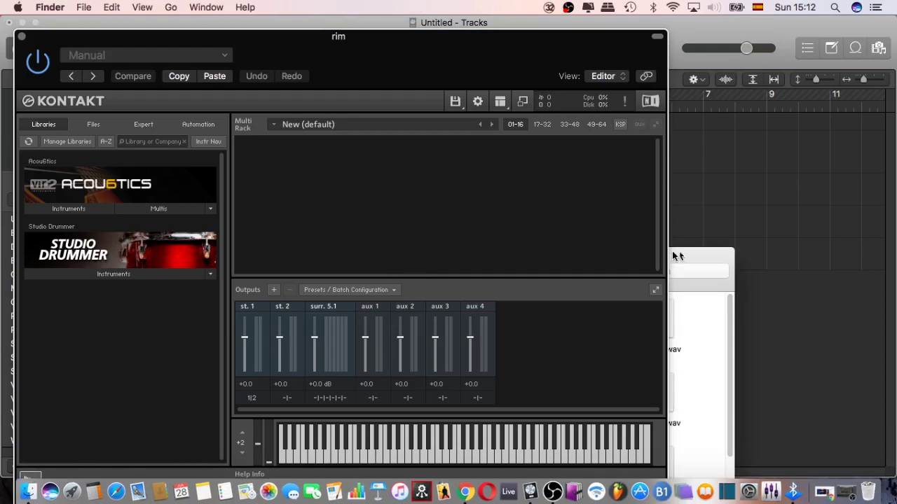
pyautogui.moveTo(586, 258); pyautogui.dragTo(770, 86)
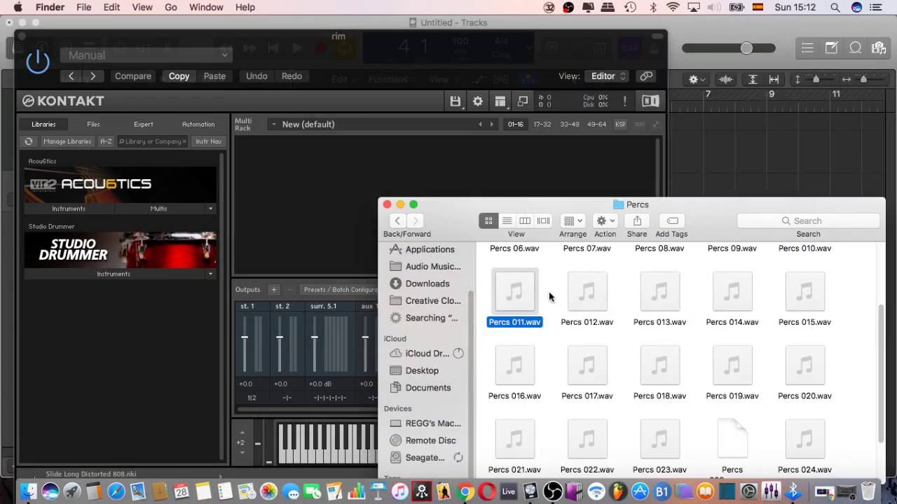
# Audition percussion samples in the Percs folder and load Percs 012.wav into the Kontakt rack
pyautogui.click(587, 291)
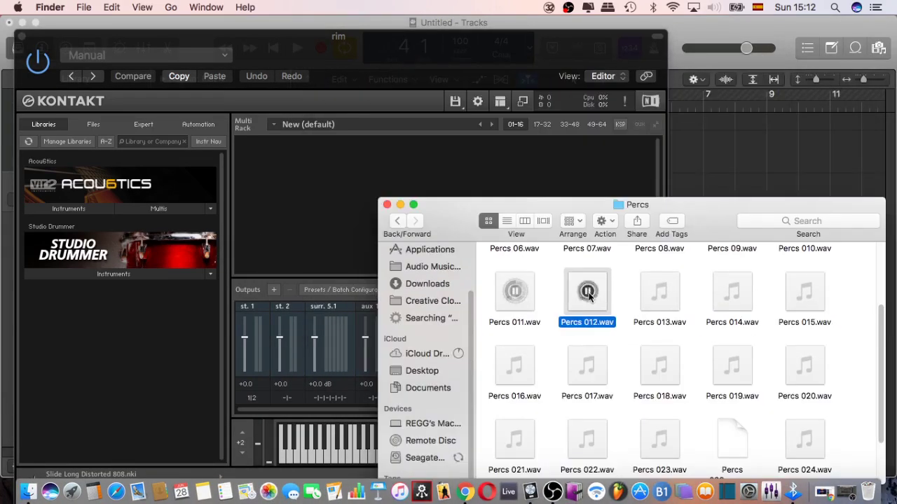
pyautogui.click(661, 291)
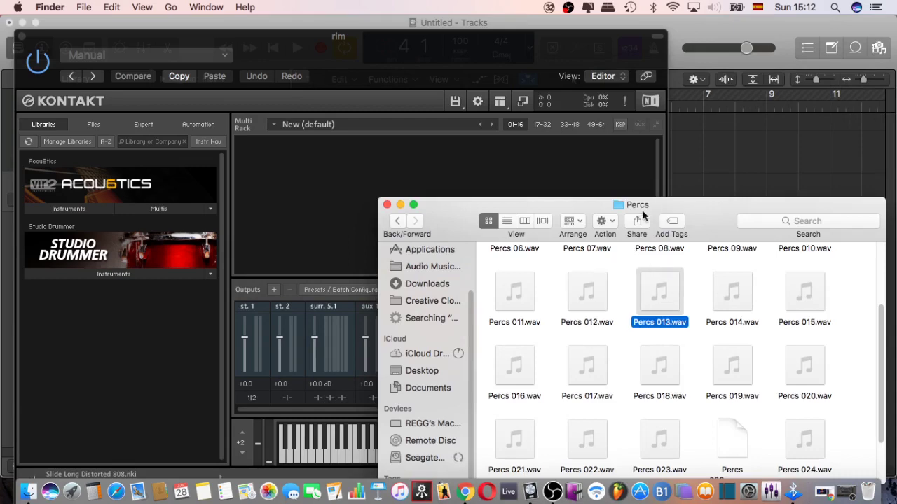
pyautogui.moveTo(646, 205); pyautogui.dragTo(703, 197)
pyautogui.moveTo(641, 271); pyautogui.dragTo(347, 168)
pyautogui.moveTo(564, 204); pyautogui.dragTo(390, 5)
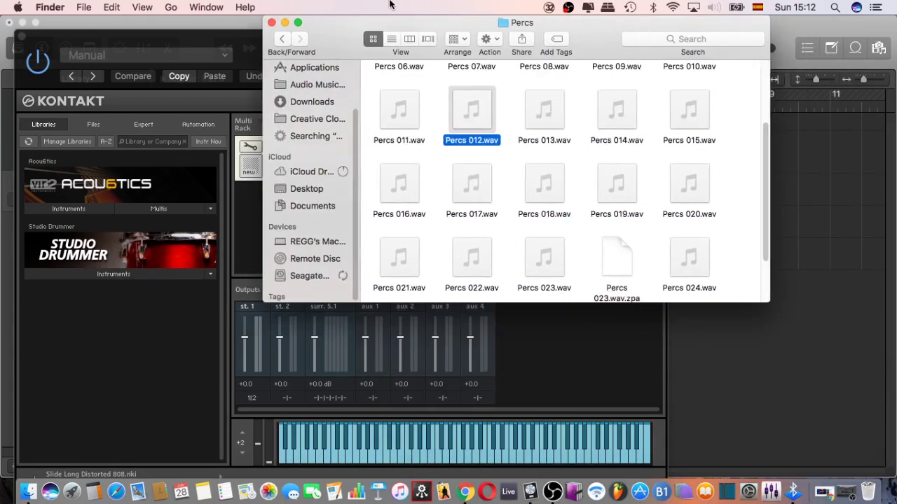
# Preview Percs 013.wav and Percs 014.wav, and add Percs 014.wav to the Kontakt rack as a second layer
pyautogui.click(546, 110)
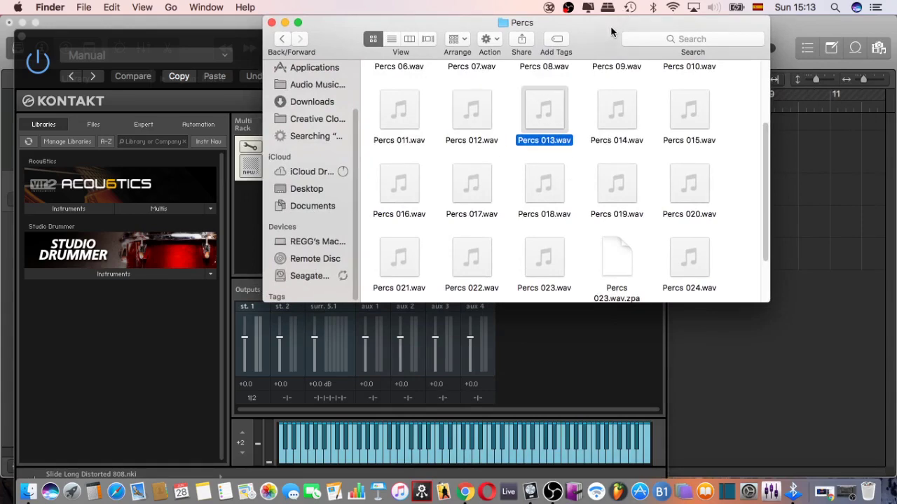
pyautogui.moveTo(611, 33); pyautogui.dragTo(684, 273)
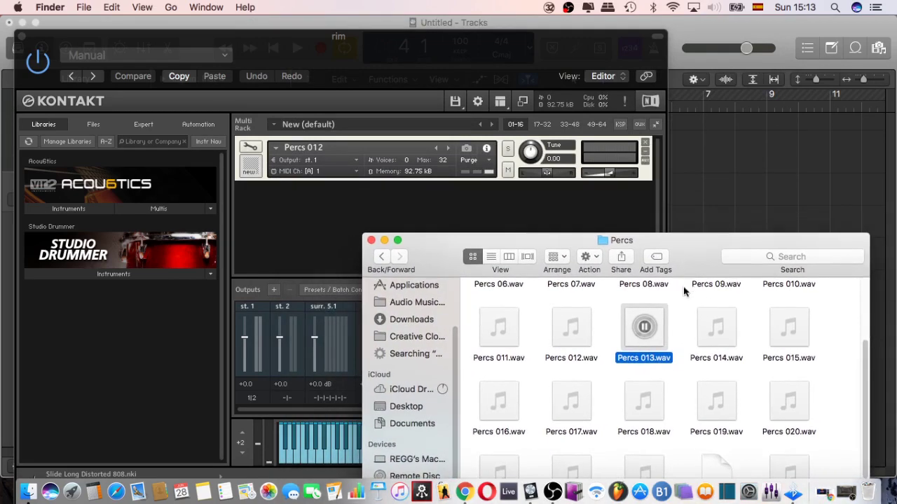
pyautogui.click(715, 327)
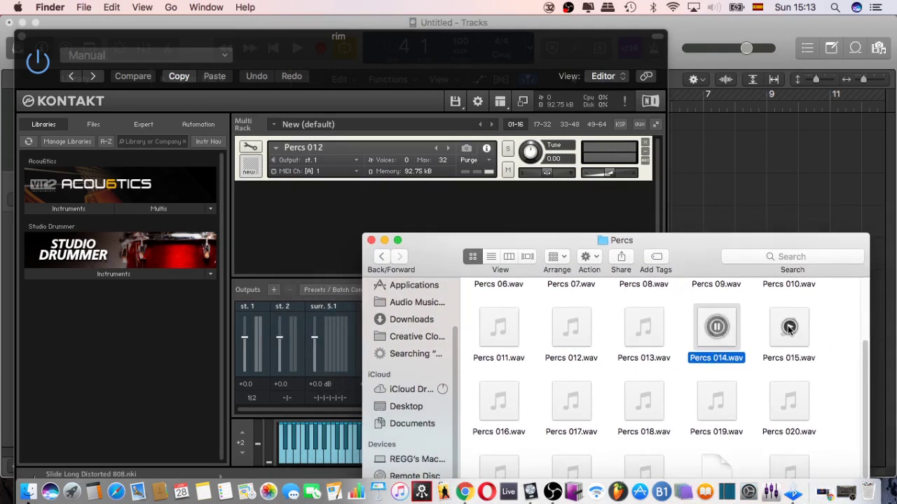
pyautogui.moveTo(705, 322); pyautogui.dragTo(290, 234)
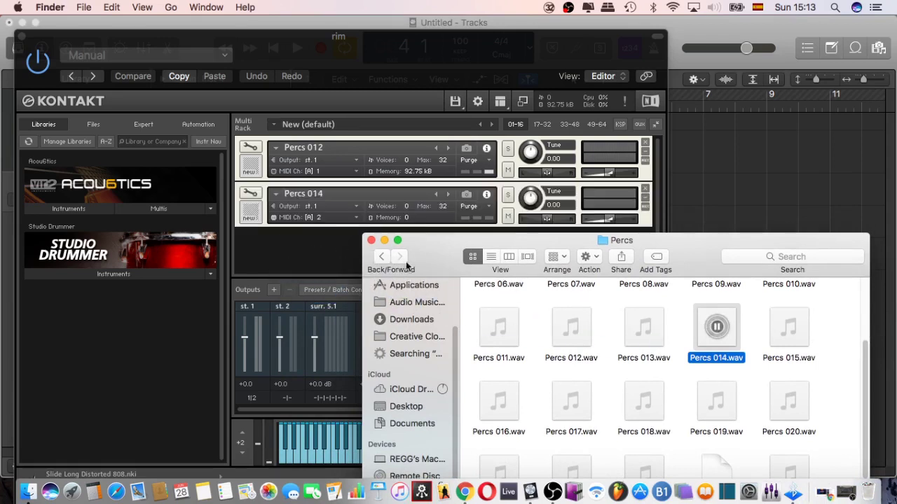
# Preview Percs 015.wav and Percs 016.wav, add Percs 016.wav as a third Kontakt layer, and put the Finder window away
pyautogui.click(789, 327)
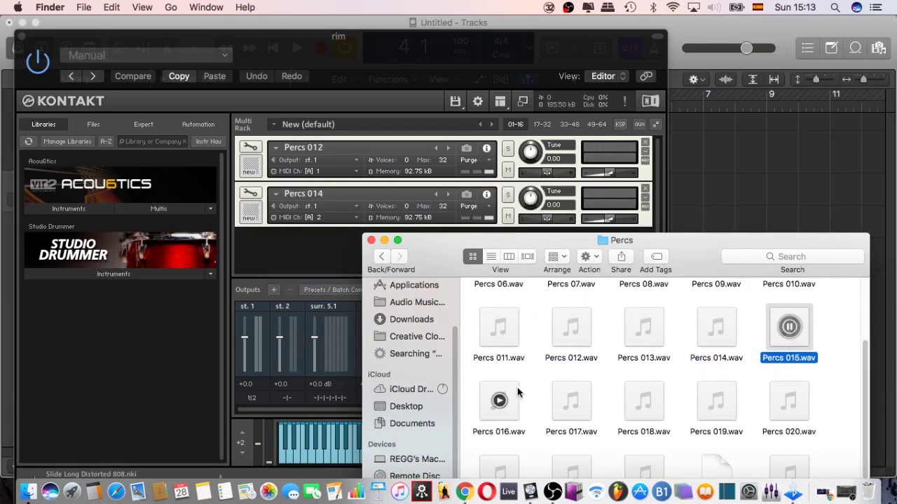
pyautogui.click(497, 399)
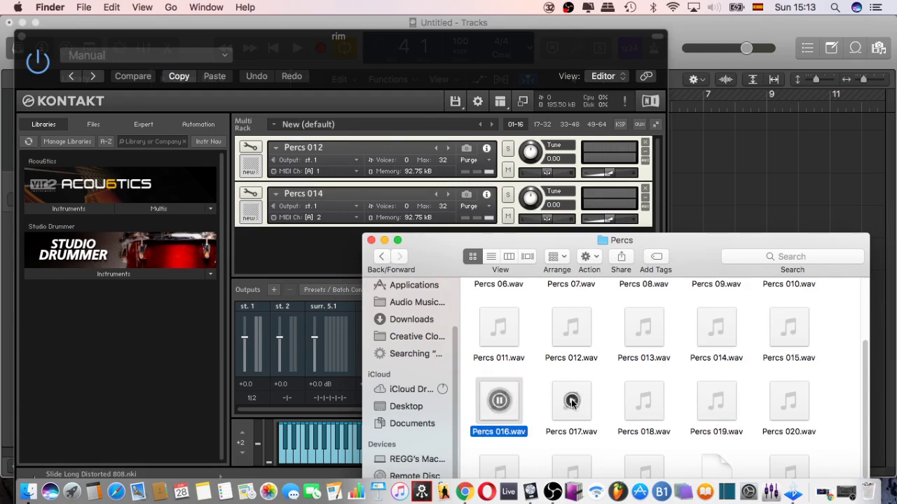
pyautogui.moveTo(499, 401); pyautogui.dragTo(287, 257)
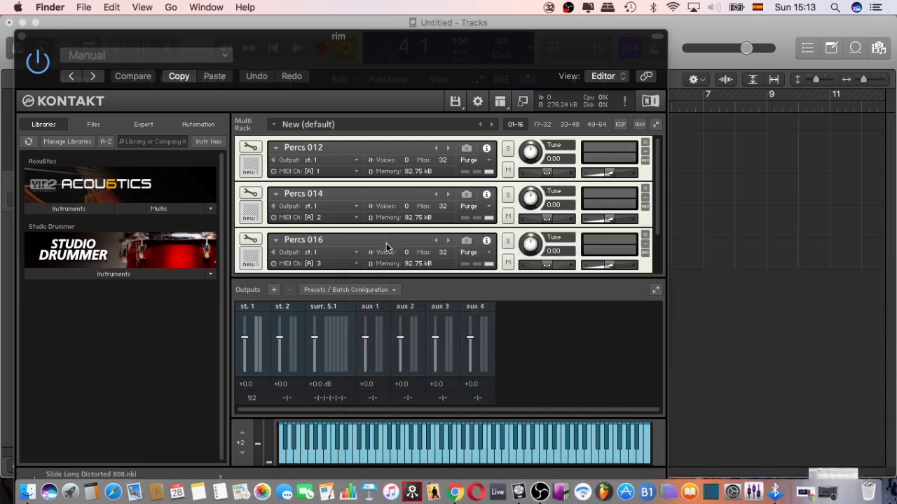
pyautogui.click(370, 240)
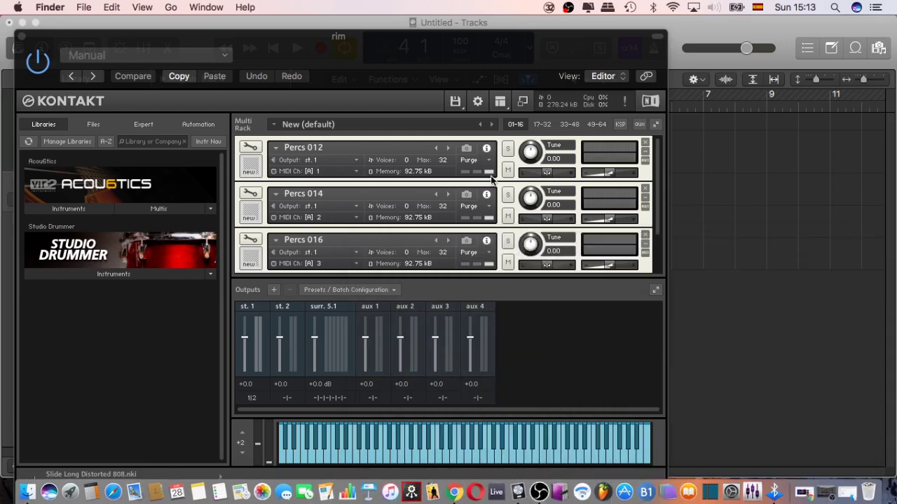
# Set the MIDI channel of Percs 014 and Percs 016 to Port A channel 1 so all three rim layers play together
pyautogui.click(356, 214)
pyautogui.click(356, 217)
pyautogui.moveTo(364, 241)
pyautogui.click(397, 238)
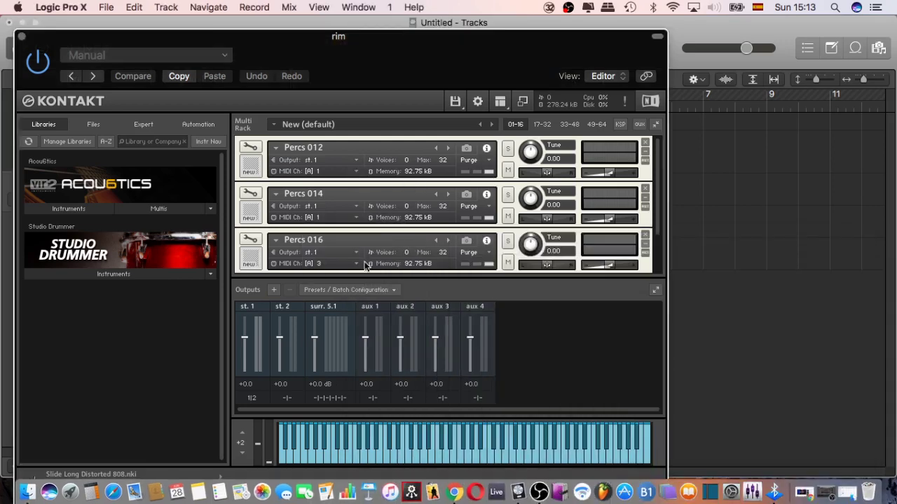
pyautogui.click(356, 263)
pyautogui.moveTo(381, 286)
pyautogui.click(425, 287)
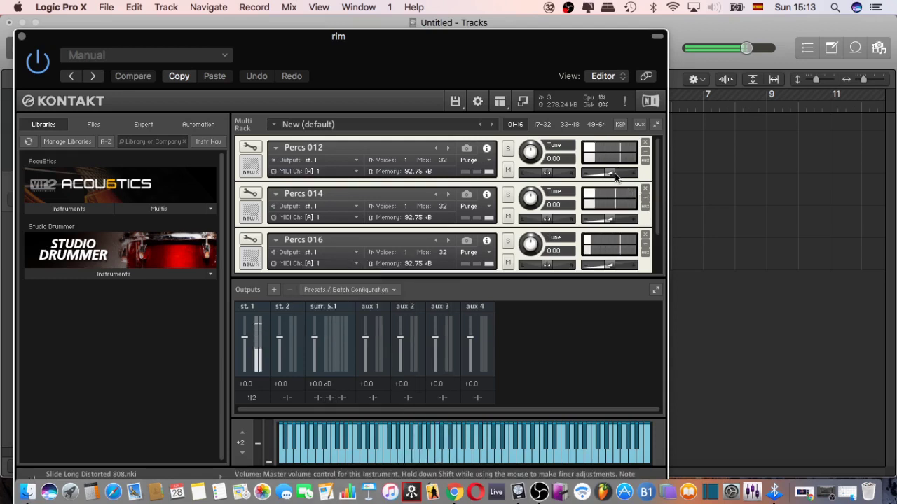
# Balance the three rim layers in Kontakt by raising the Percs 014 and Percs 016 volumes and readjusting Percs 012
pyautogui.moveTo(609, 173)
pyautogui.mouseDown()
pyautogui.moveTo(621, 177)
pyautogui.moveTo(604, 179)
pyautogui.mouseUp()
pyautogui.moveTo(609, 220); pyautogui.dragTo(617, 219)
pyautogui.moveTo(609, 266); pyautogui.dragTo(621, 267)
pyautogui.moveTo(618, 222); pyautogui.dragTo(601, 220)
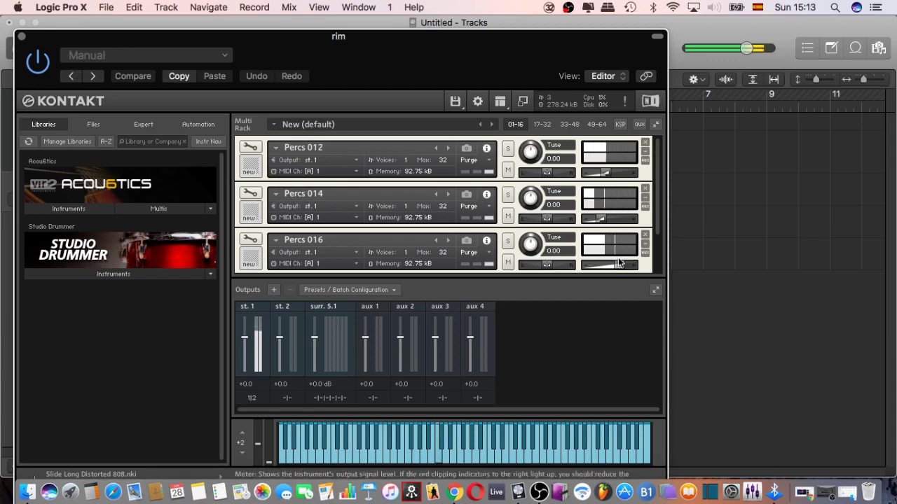
pyautogui.moveTo(619, 266); pyautogui.dragTo(622, 266)
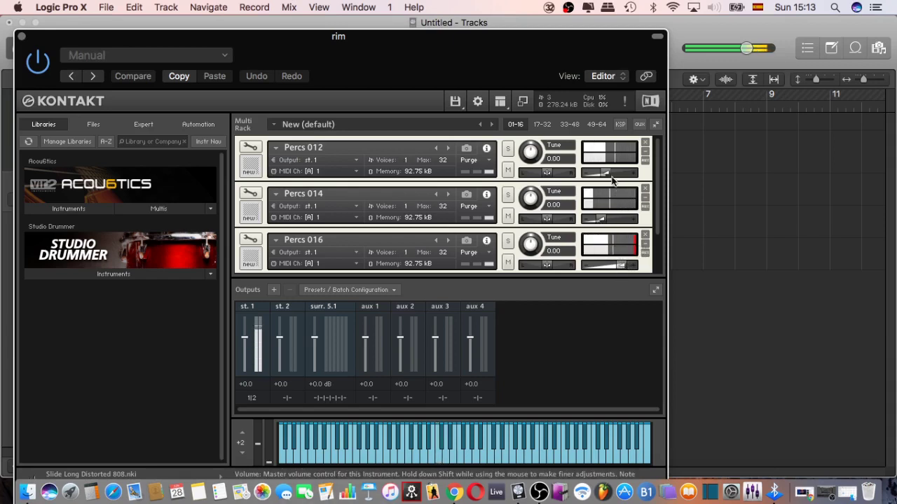
pyautogui.moveTo(609, 174); pyautogui.dragTo(602, 174)
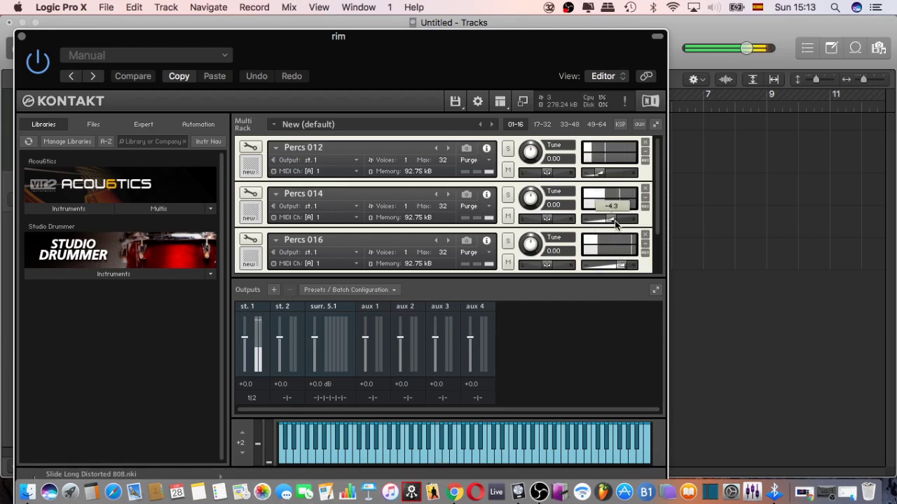
pyautogui.moveTo(600, 220); pyautogui.dragTo(624, 223)
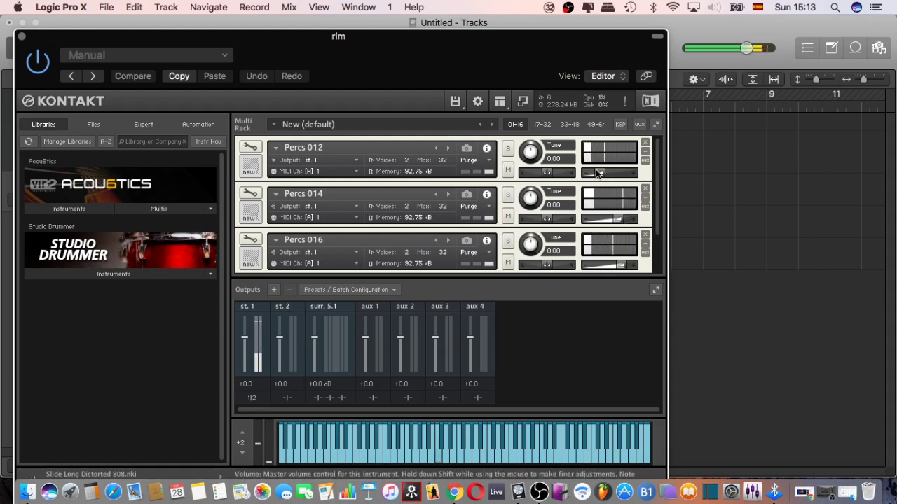
pyautogui.moveTo(600, 174); pyautogui.dragTo(613, 175)
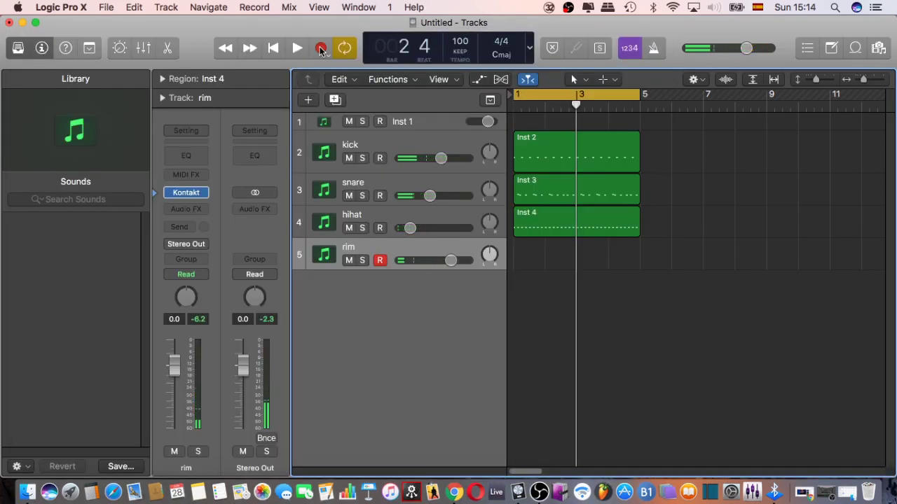
# Record the rim pattern over the four-bar loop and quantize all its C3 notes to 1/16
pyautogui.click(321, 48)
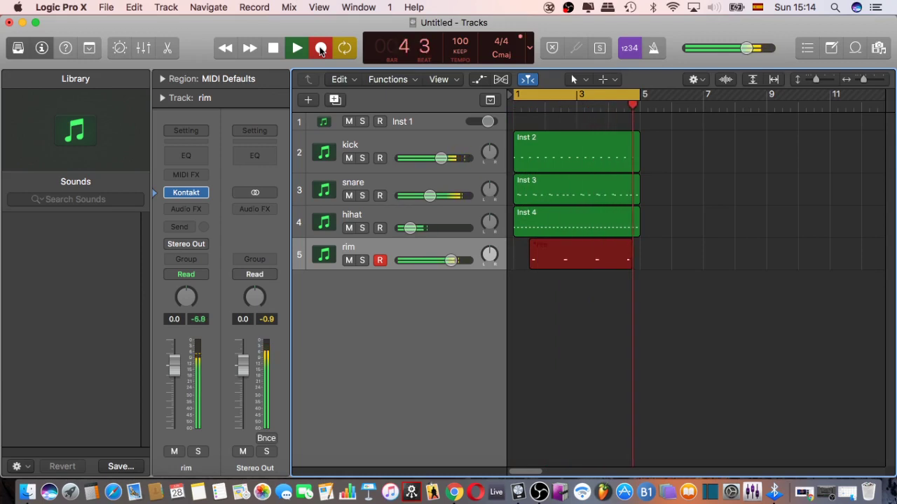
pyautogui.press('space')
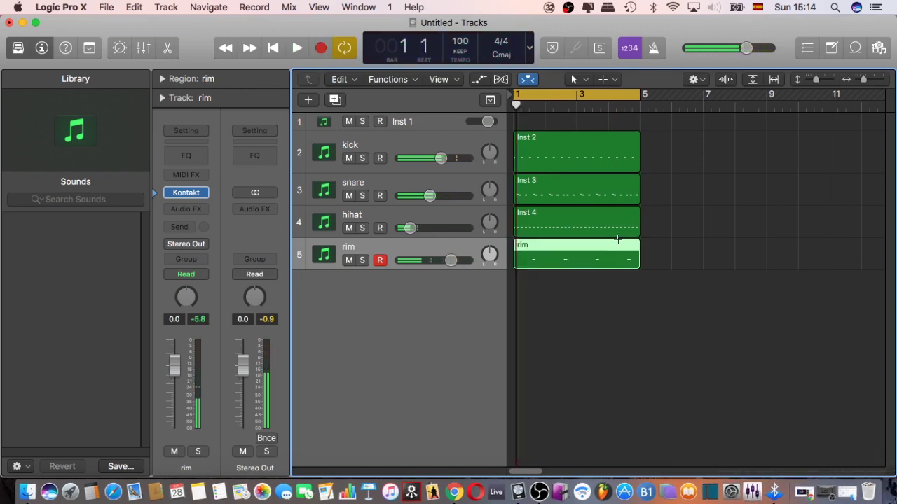
pyautogui.doubleClick(590, 251)
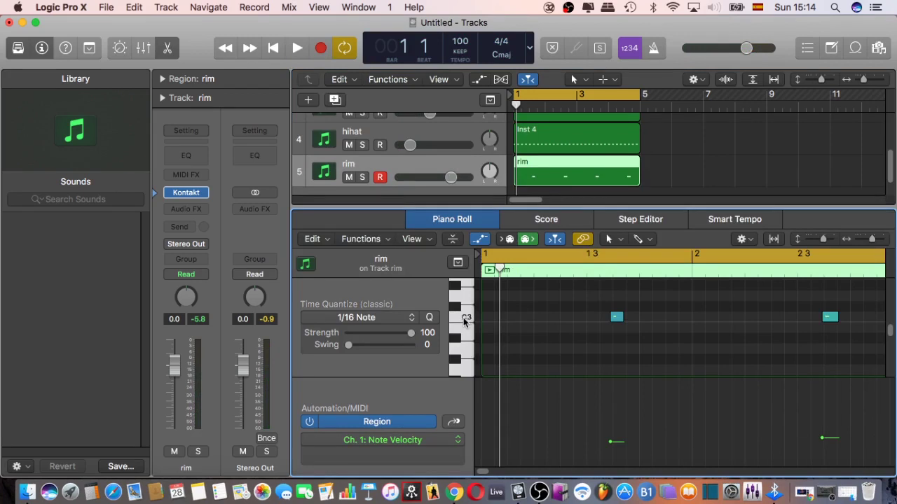
pyautogui.click(463, 321)
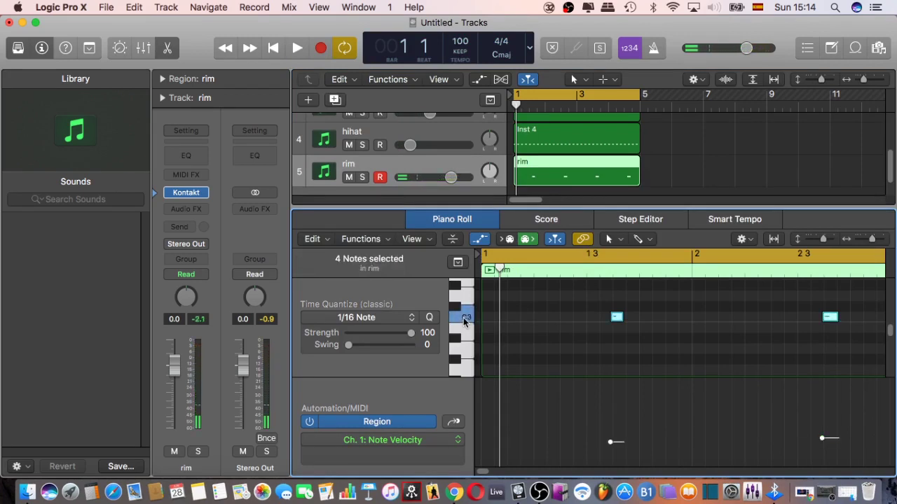
pyautogui.press('q')
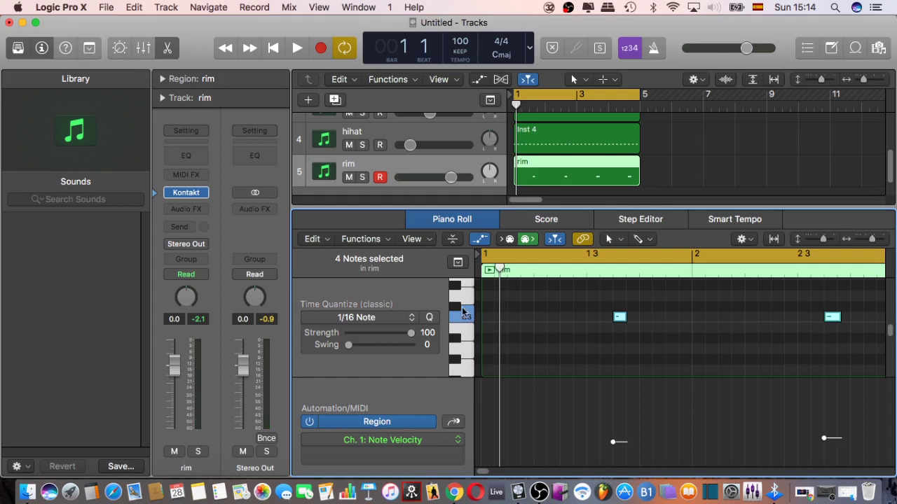
pyautogui.click(169, 48)
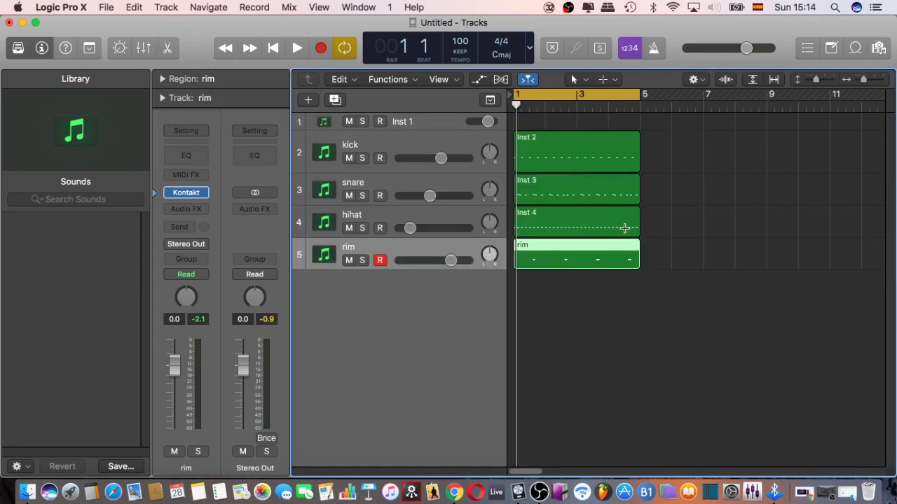
# Play back the loop to check the quantized rim pattern against the kick, snare and hi-hat
pyautogui.click(664, 252)
pyautogui.press('space')
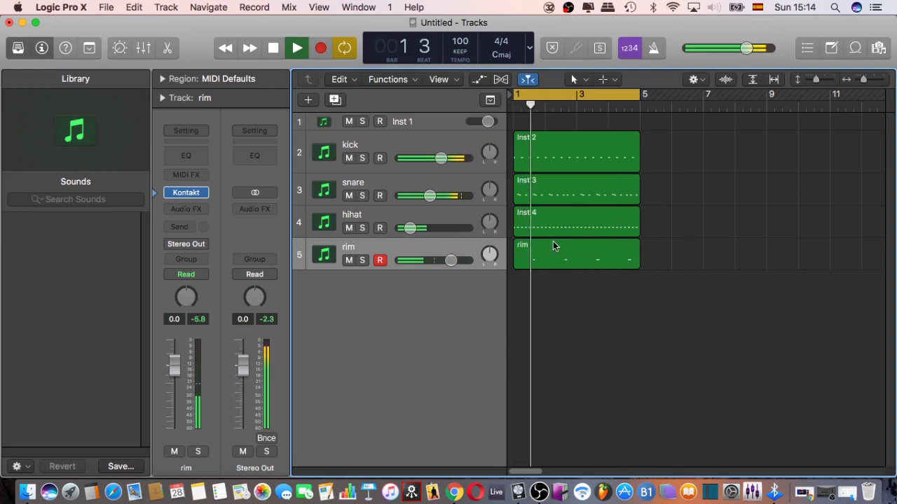
pyautogui.press('space')
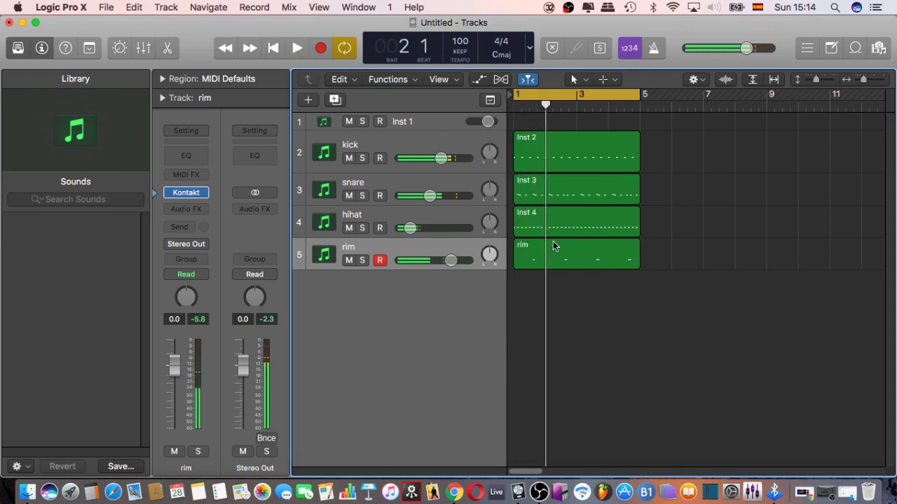
# Review the rim region's note placement in the Piano Roll, and play the full loop with all four drum tracks again
pyautogui.doubleClick(553, 241)
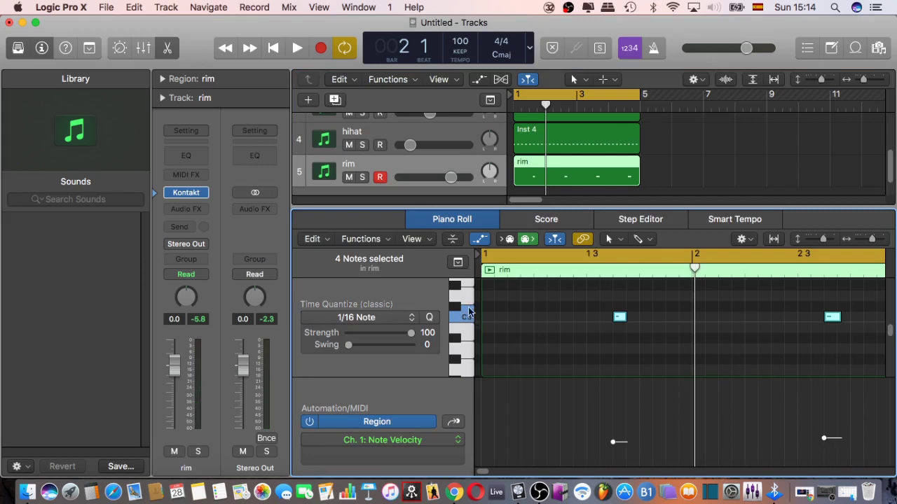
pyautogui.moveTo(892, 163); pyautogui.dragTo(891, 174)
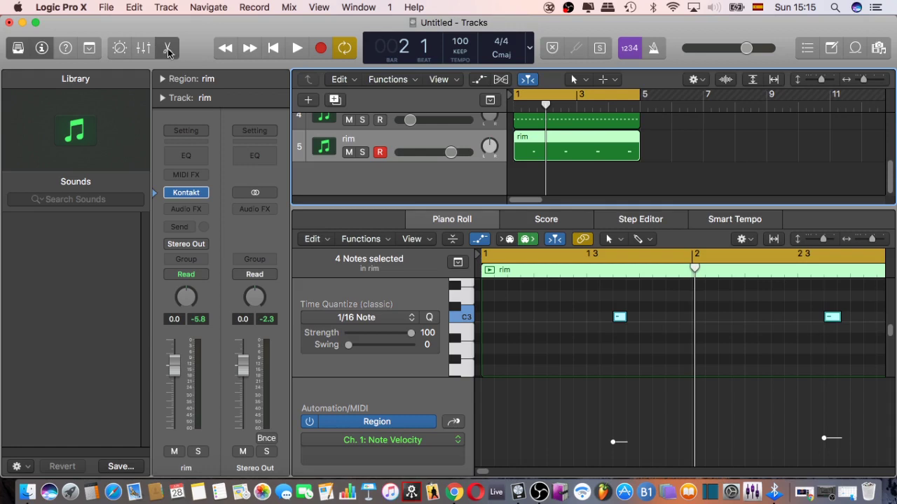
pyautogui.scroll(5, 891, 180)
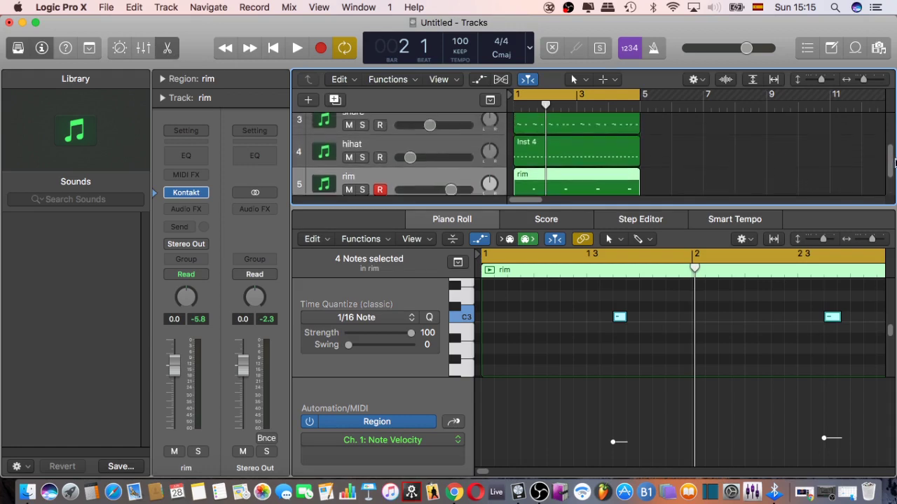
pyautogui.scroll(-5, 595, 154)
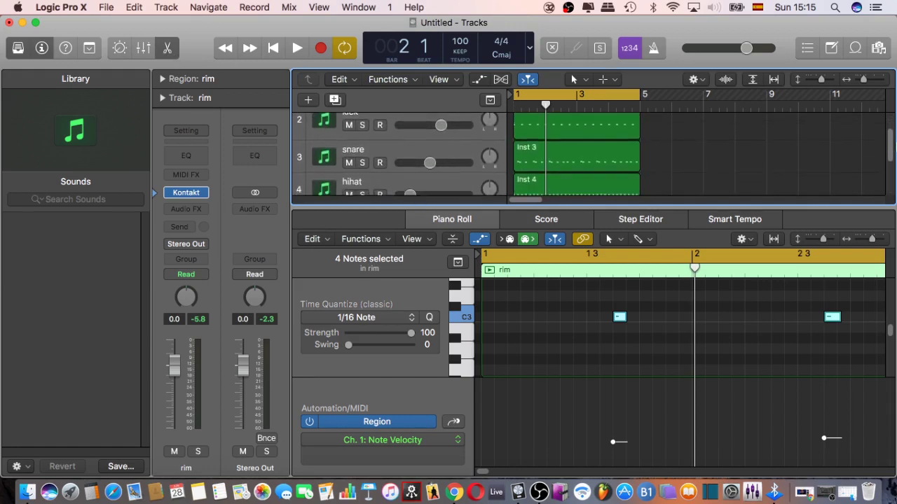
pyautogui.scroll(-2, 891, 168)
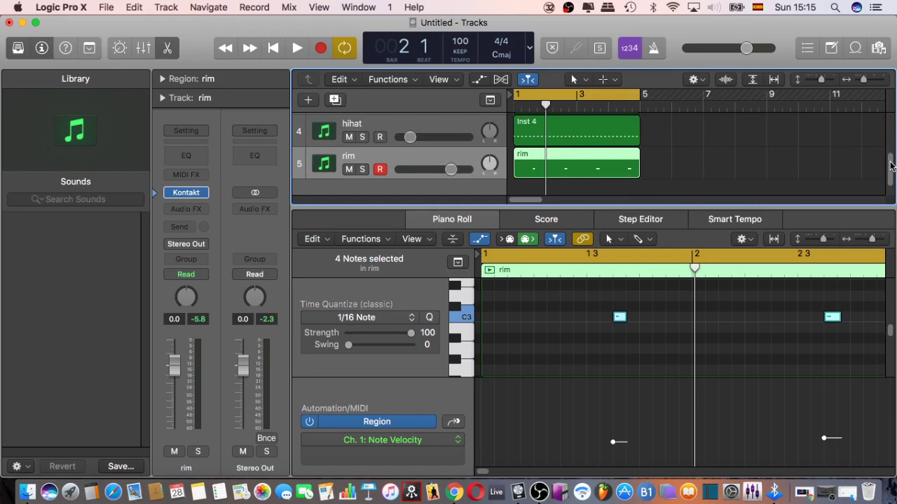
pyautogui.click(167, 48)
pyautogui.press('space')
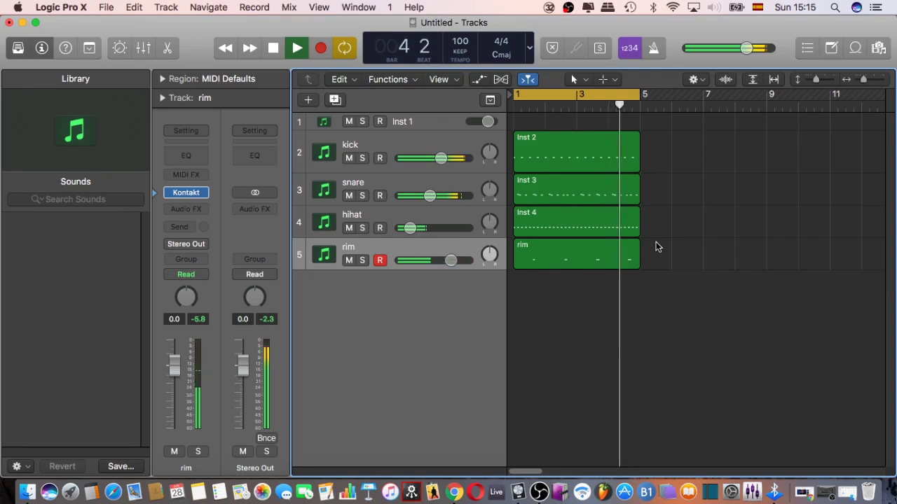
pyautogui.press('space')
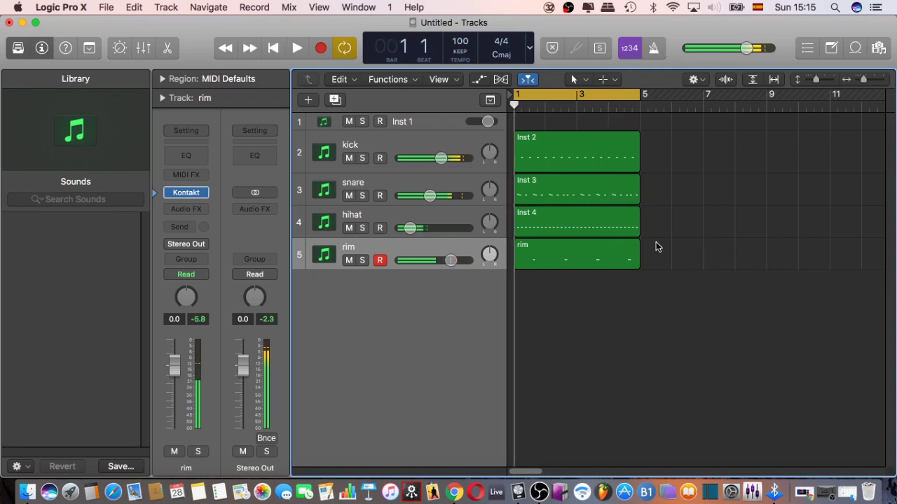
pyautogui.rightClick(370, 284)
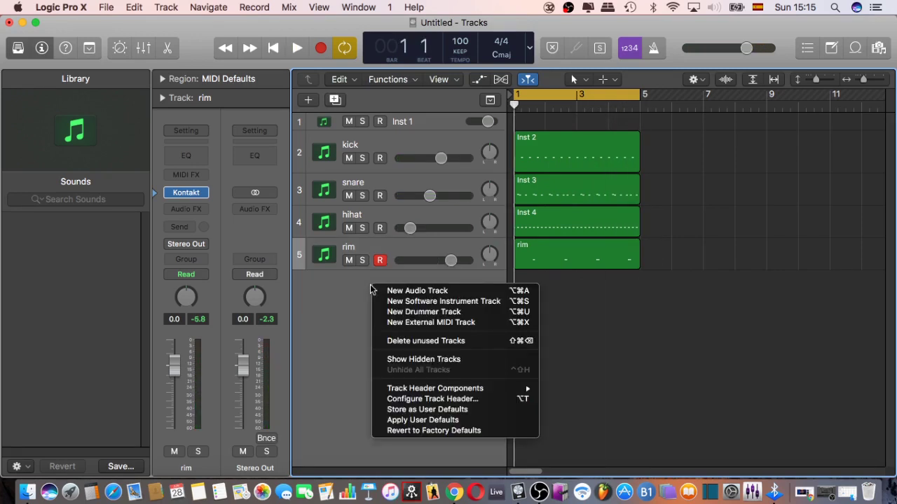
pyautogui.click(390, 291)
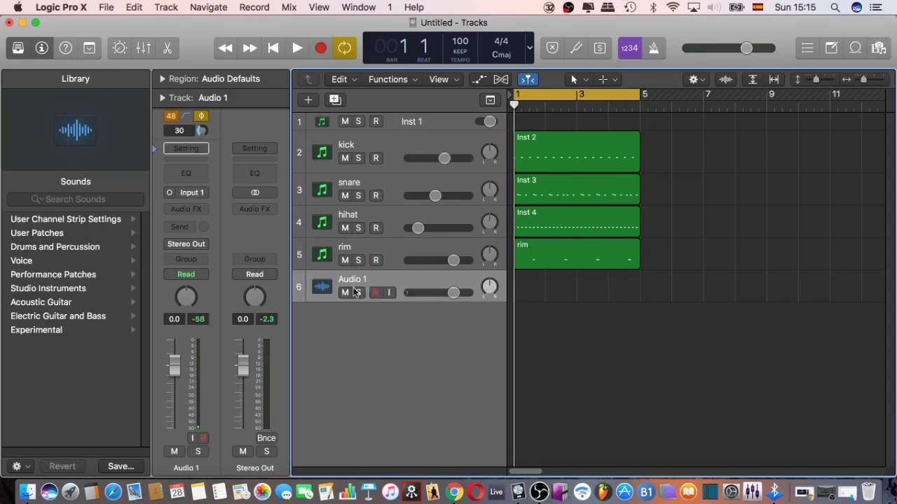
pyautogui.press('BackSpace')
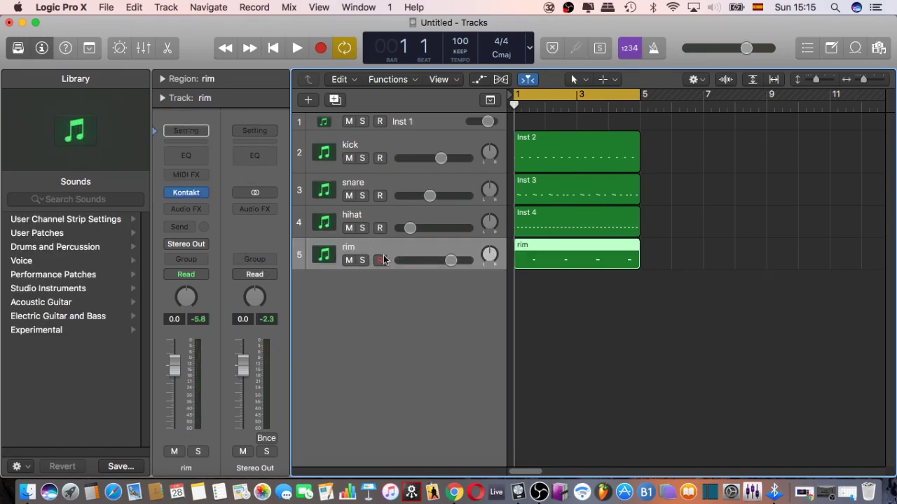
# Create a software instrument track below the rim track and name it shaker
pyautogui.rightClick(361, 302)
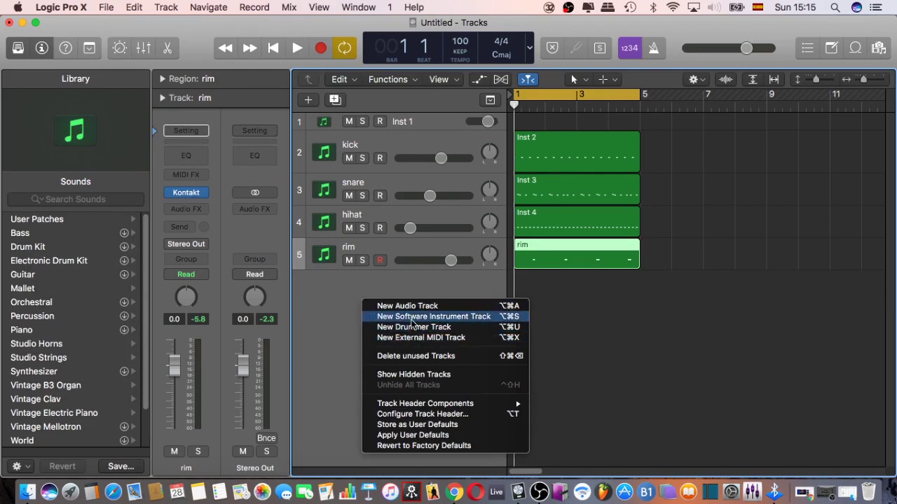
pyautogui.click(433, 316)
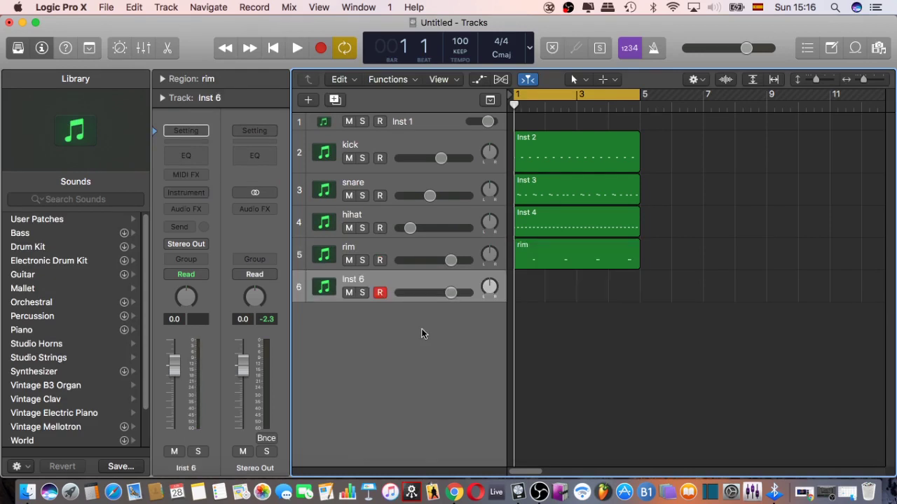
pyautogui.doubleClick(361, 278)
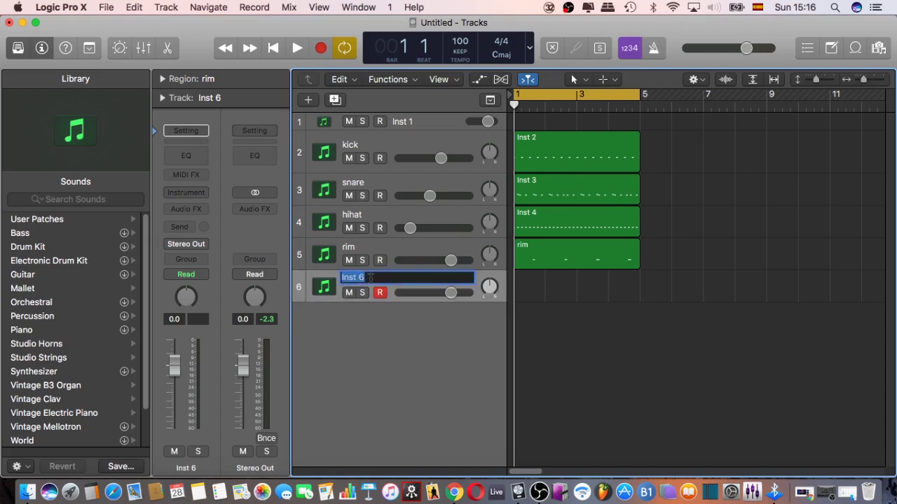
pyautogui.write('shaker')
pyautogui.press('Return')
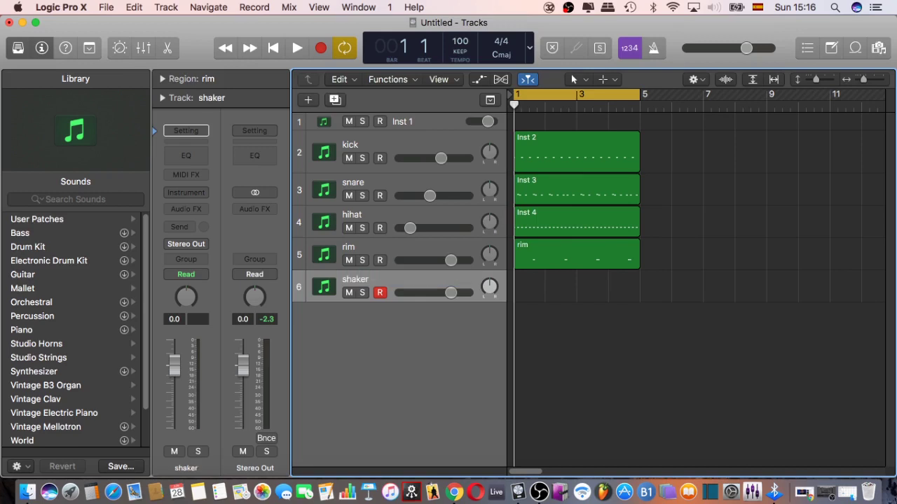
# Load Kontakt on the shaker track and preview Shakers 02.wav from the Shakers sample folder in Finder
pyautogui.click(201, 196)
pyautogui.moveTo(206, 222)
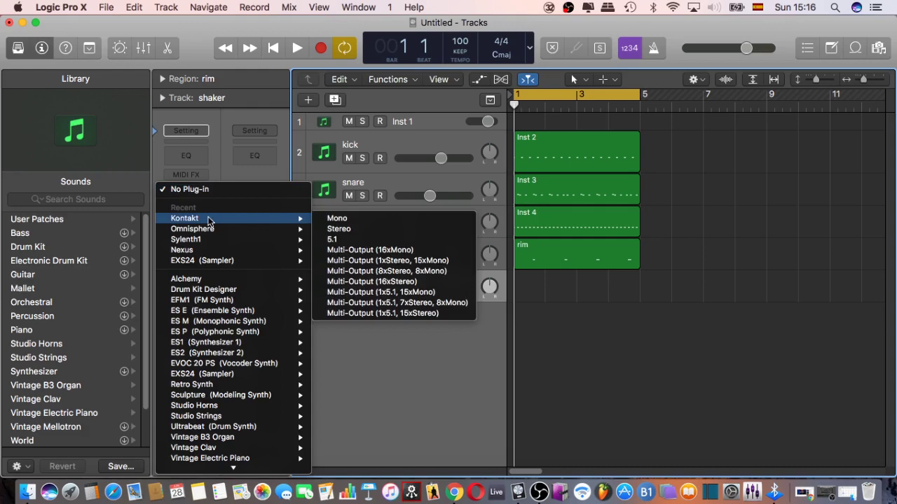
pyautogui.press('Escape')
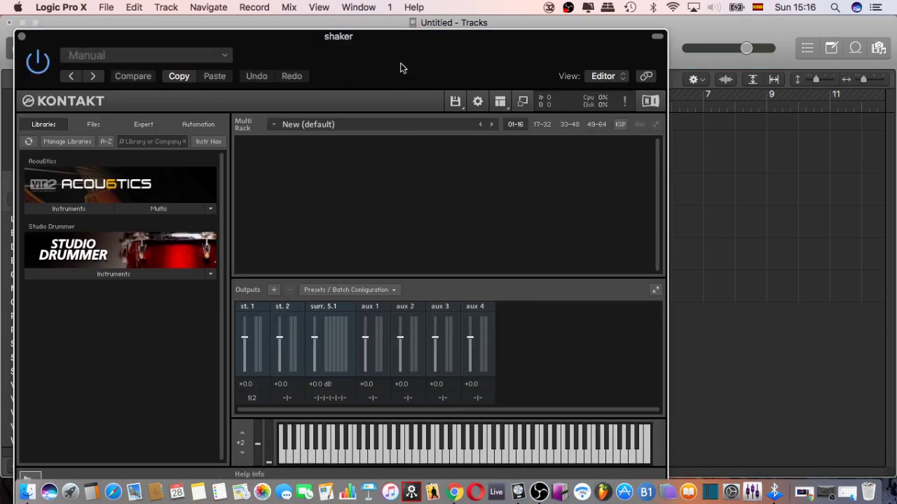
pyautogui.moveTo(400, 68); pyautogui.dragTo(468, 54)
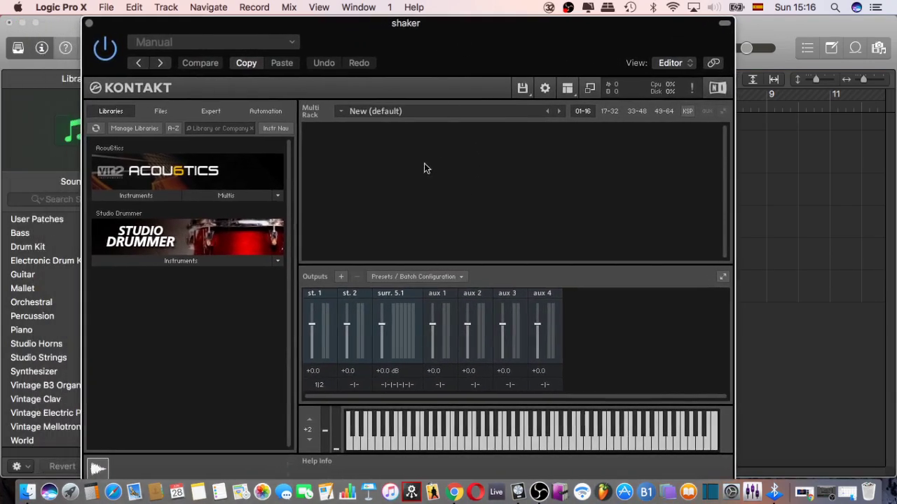
pyautogui.click(28, 490)
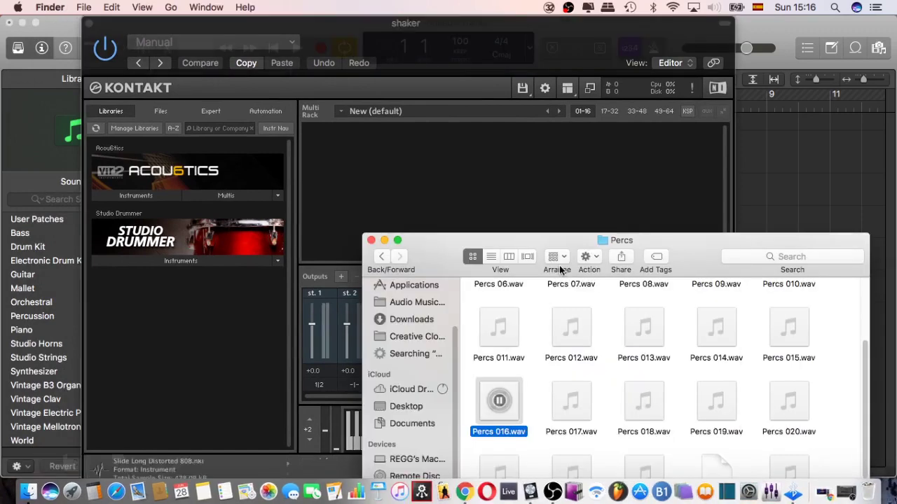
pyautogui.moveTo(673, 254); pyautogui.dragTo(649, 191)
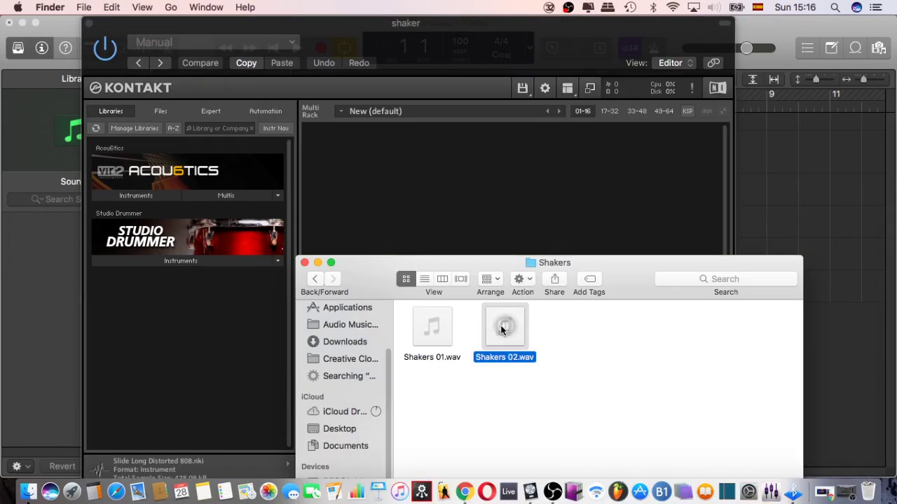
# Close the Kontakt window and delete the shaker software instrument track
pyautogui.click(88, 28)
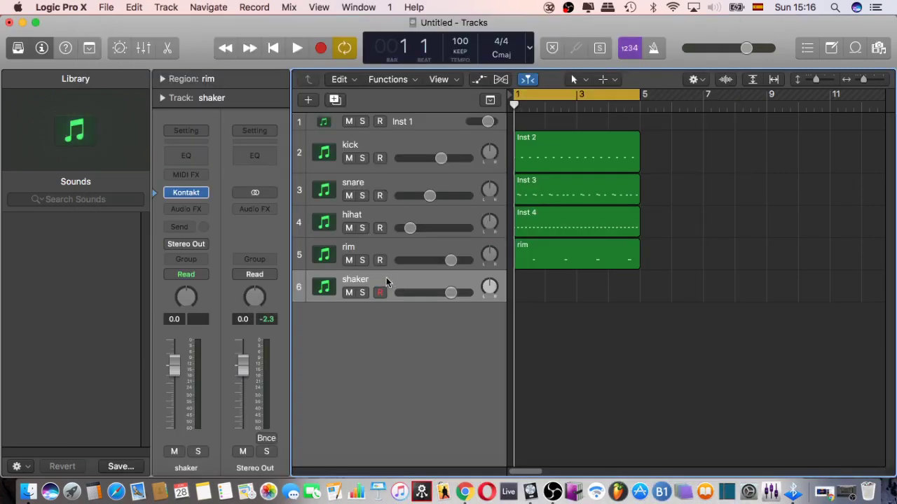
pyautogui.press('super+BackSpace')
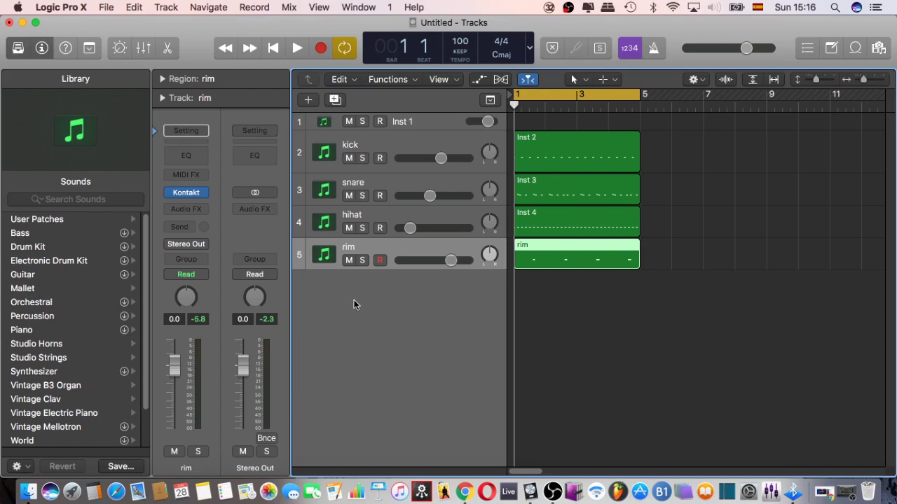
pyautogui.rightClick(363, 289)
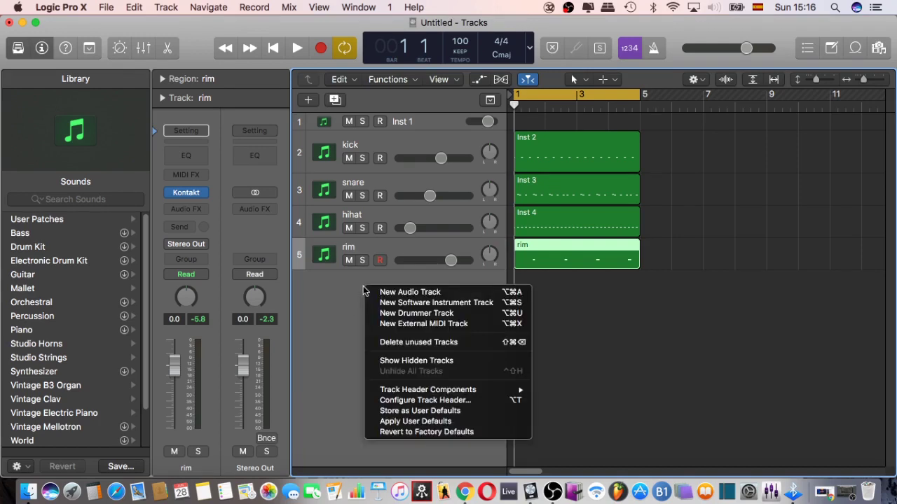
pyautogui.click(433, 294)
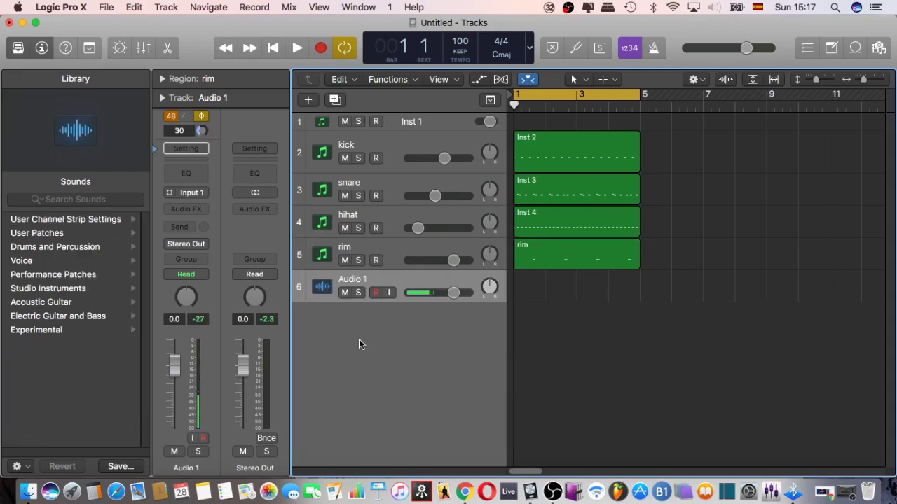
pyautogui.press('super+z')
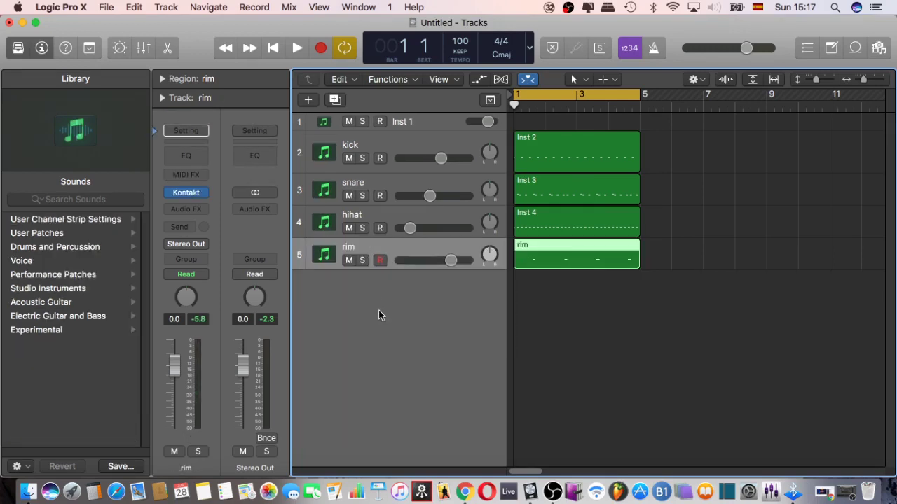
# Create an audio track below the rim track and name it audio
pyautogui.rightClick(362, 301)
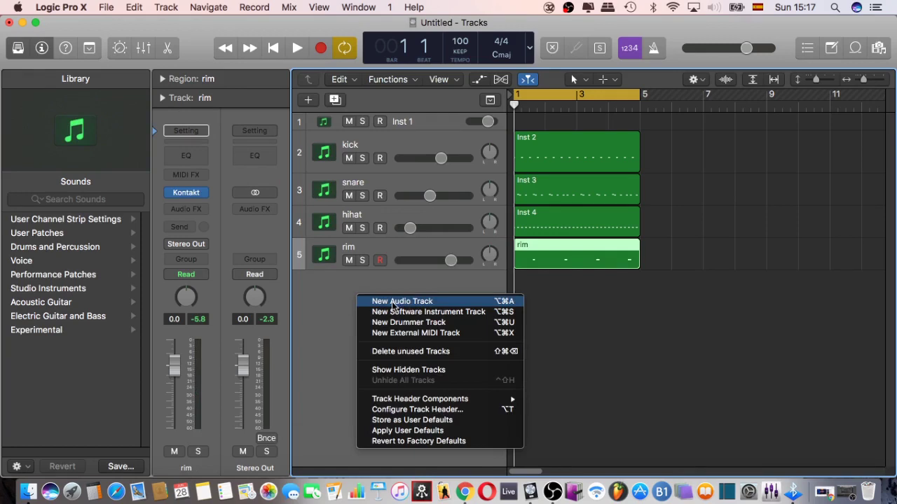
pyautogui.click(396, 303)
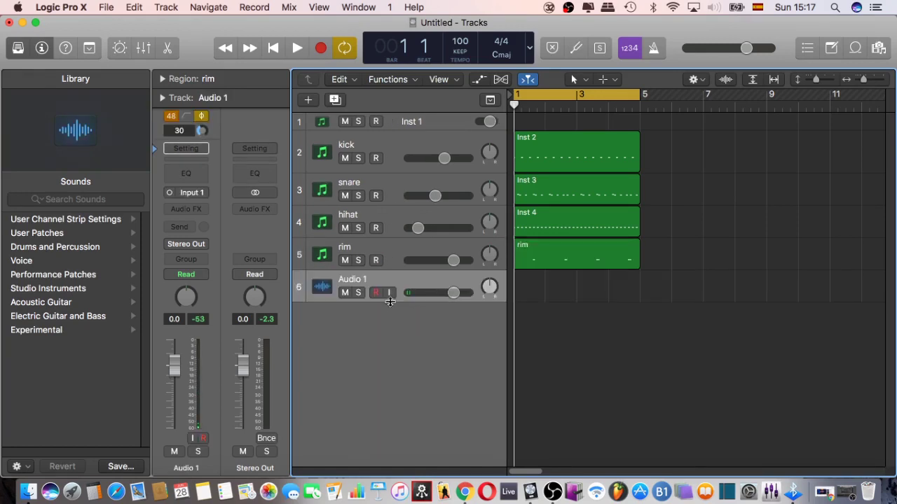
pyautogui.doubleClick(351, 278)
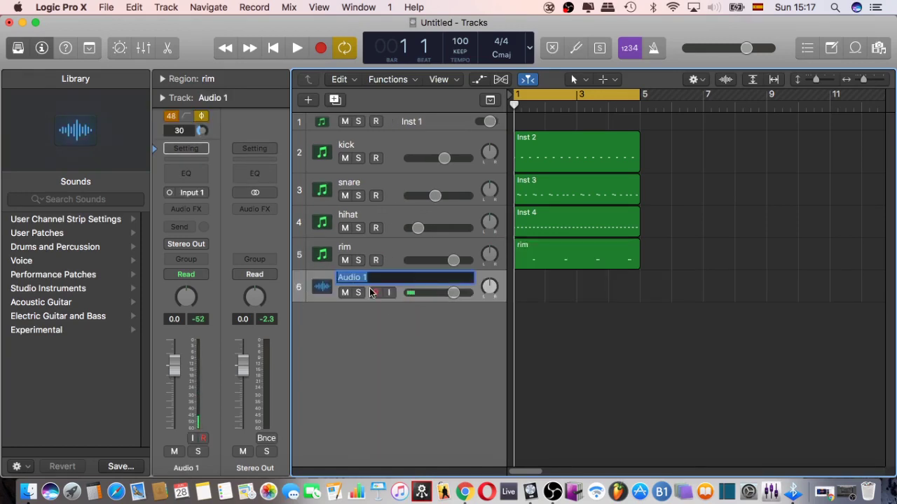
pyautogui.write('shaker')
pyautogui.press('Return')
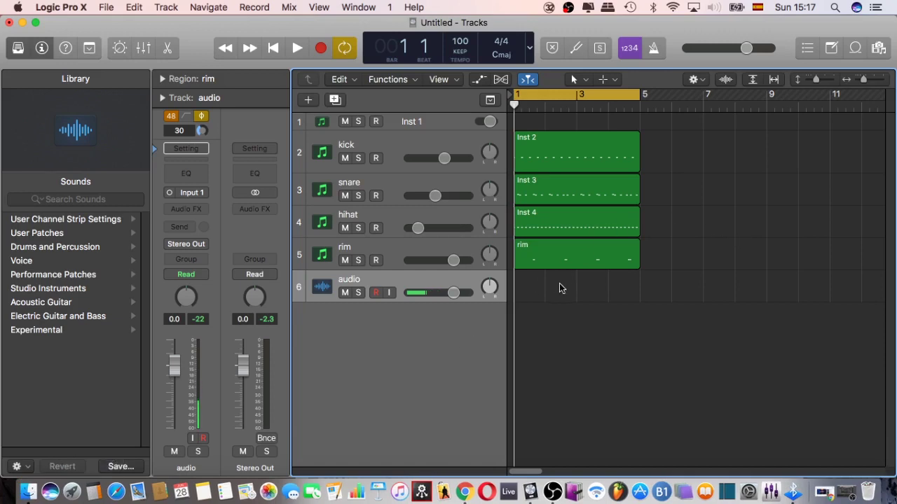
# Import Shakers 02.wav from the Shakers folder in Finder onto the audio track near bar 2, and move the Finder window out of the way
pyautogui.click(28, 492)
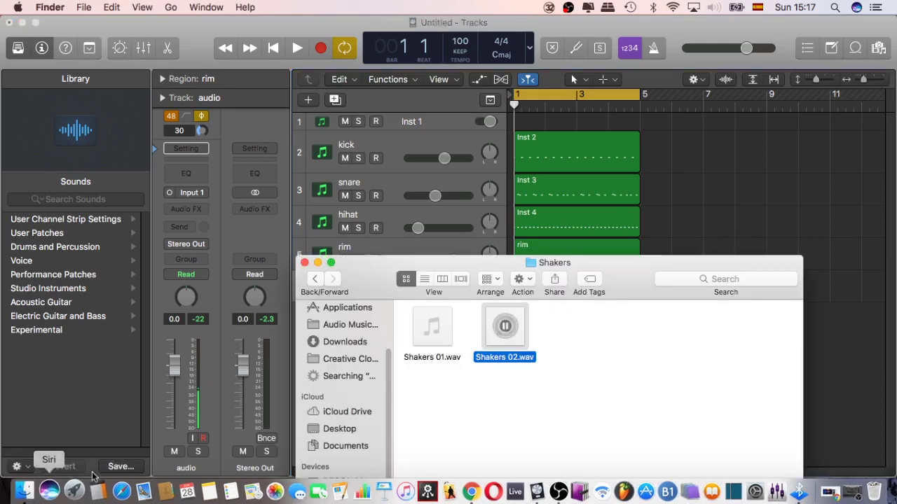
pyautogui.click(623, 400)
pyautogui.moveTo(617, 264); pyautogui.dragTo(301, 159)
pyautogui.moveTo(176, 205); pyautogui.dragTo(546, 285)
pyautogui.moveTo(119, 158); pyautogui.dragTo(312, 268)
pyautogui.click(236, 264)
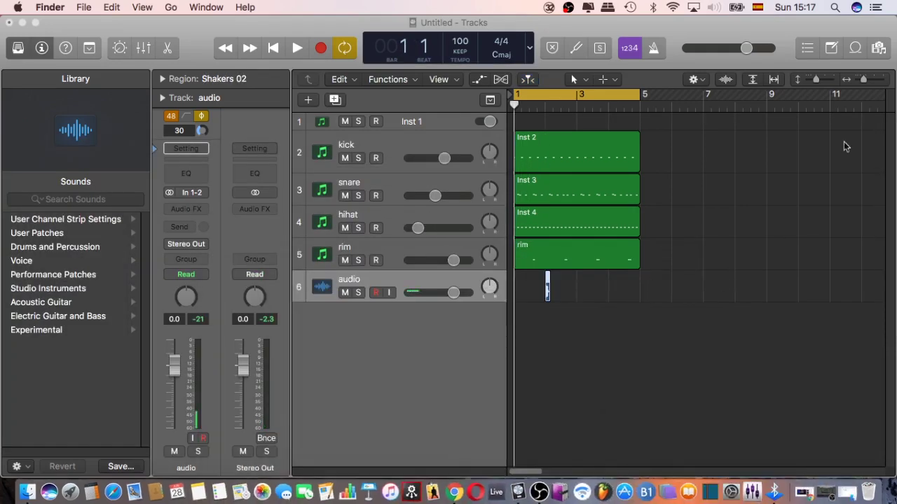
# Hide the Library and move the Shakers 02 region to the start of bar 1
pyautogui.click(869, 80)
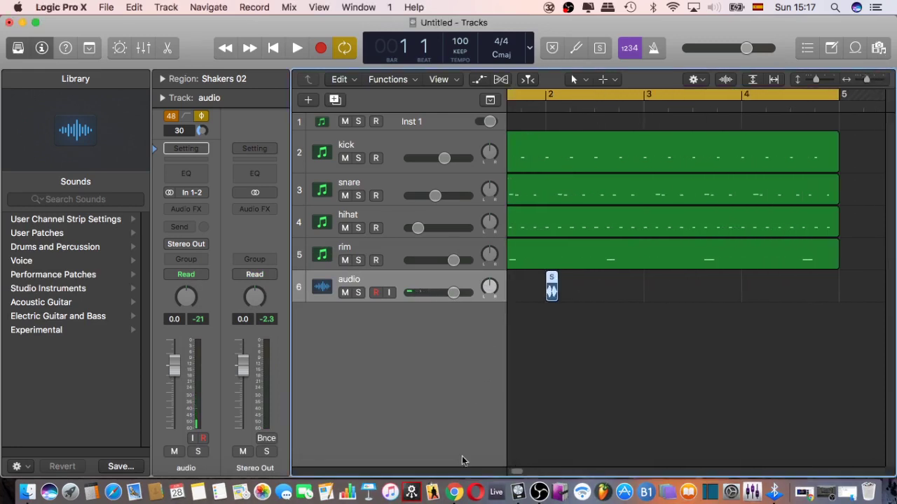
pyautogui.moveTo(513, 474); pyautogui.dragTo(510, 475)
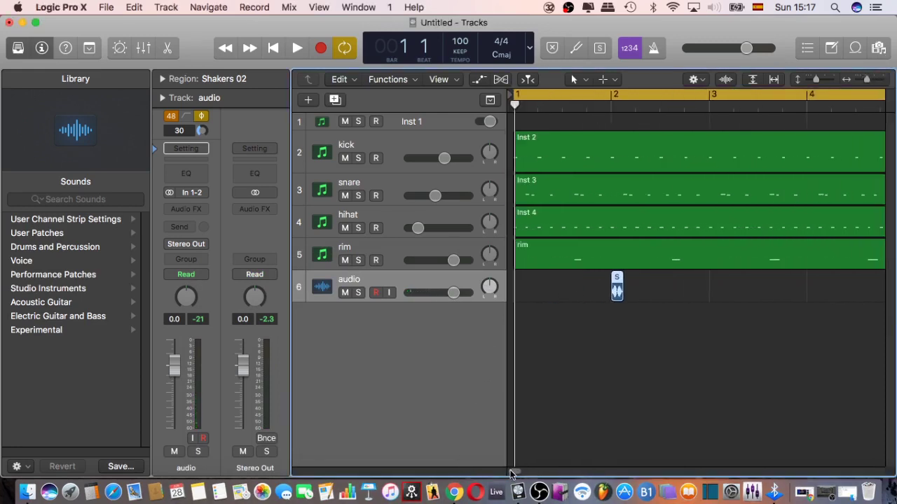
pyautogui.click(19, 47)
pyautogui.moveTo(466, 280); pyautogui.dragTo(369, 281)
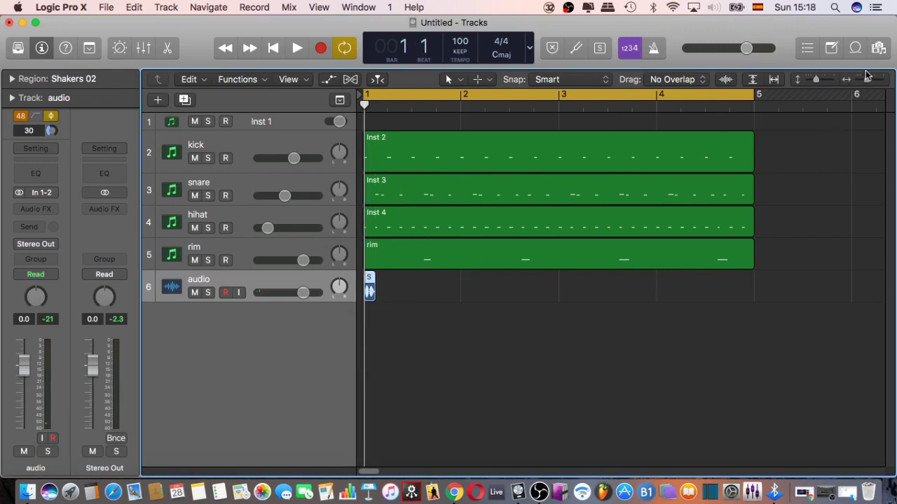
pyautogui.moveTo(866, 76); pyautogui.dragTo(880, 79)
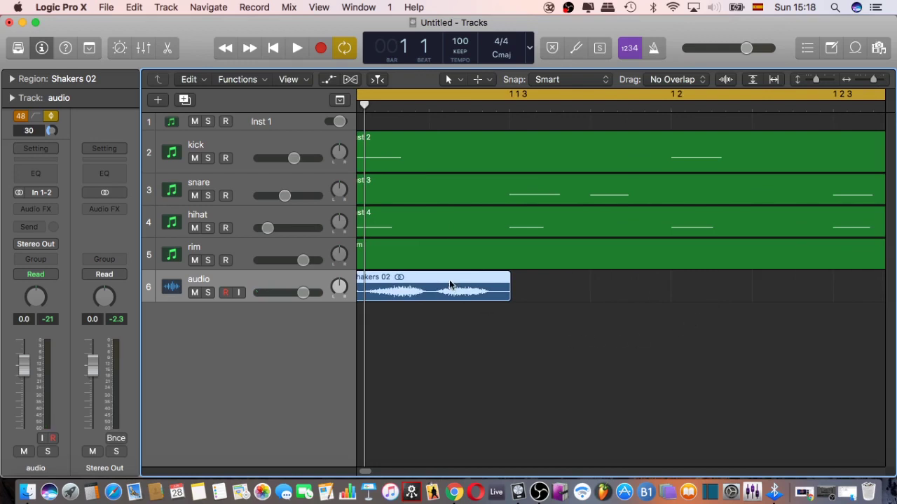
# Shift the Shakers 02 region to the first offbeat at position 1 1 3 and audition it with the drums
pyautogui.moveTo(434, 278); pyautogui.dragTo(596, 279)
pyautogui.press('space')
pyautogui.press('space')
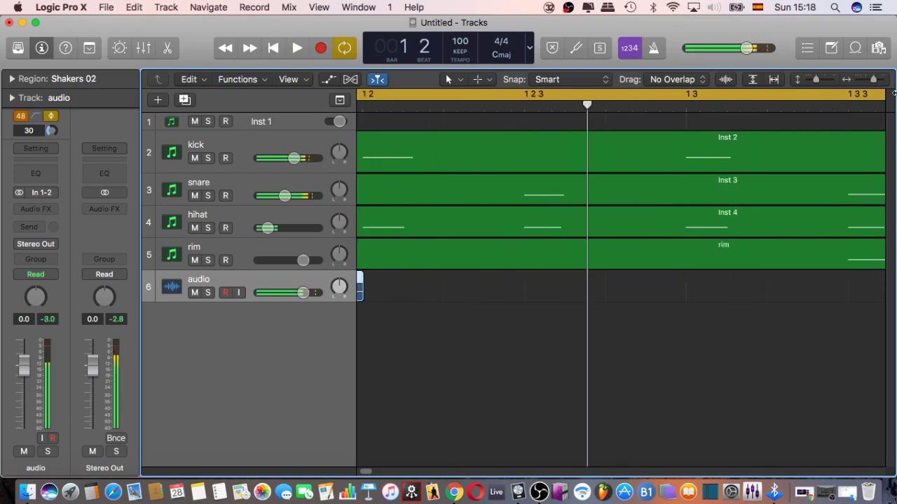
# Repeat the shaker region every two beats through bar 4, shift all eight regions one beat later to start at 1 2 3 1, and play the loop
pyautogui.moveTo(385, 276); pyautogui.dragTo(719, 290)
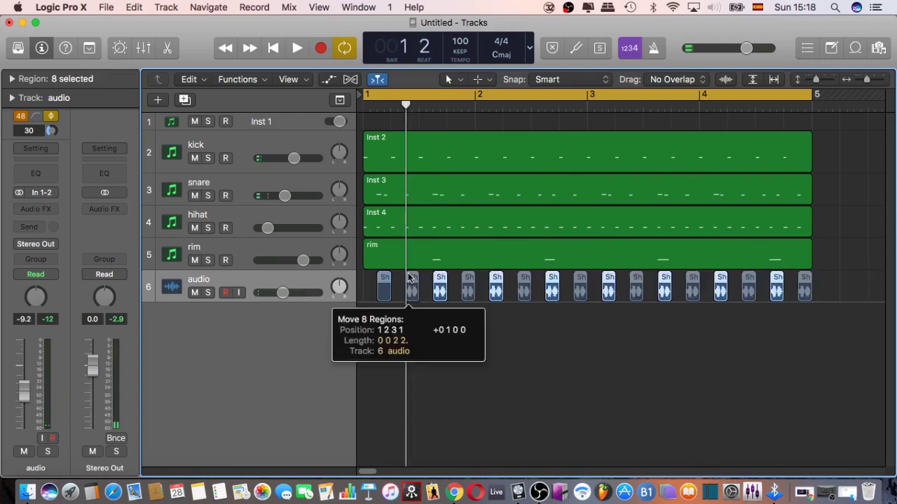
pyautogui.moveTo(399, 301); pyautogui.dragTo(400, 301)
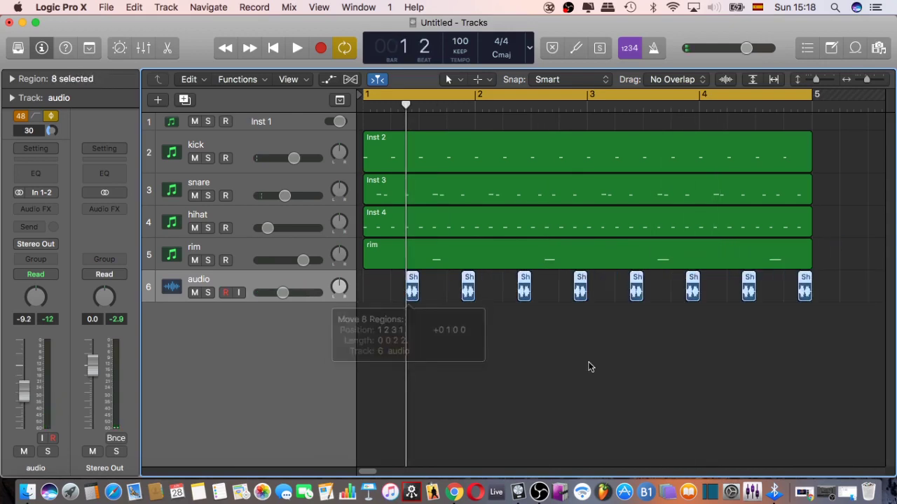
pyautogui.press('space')
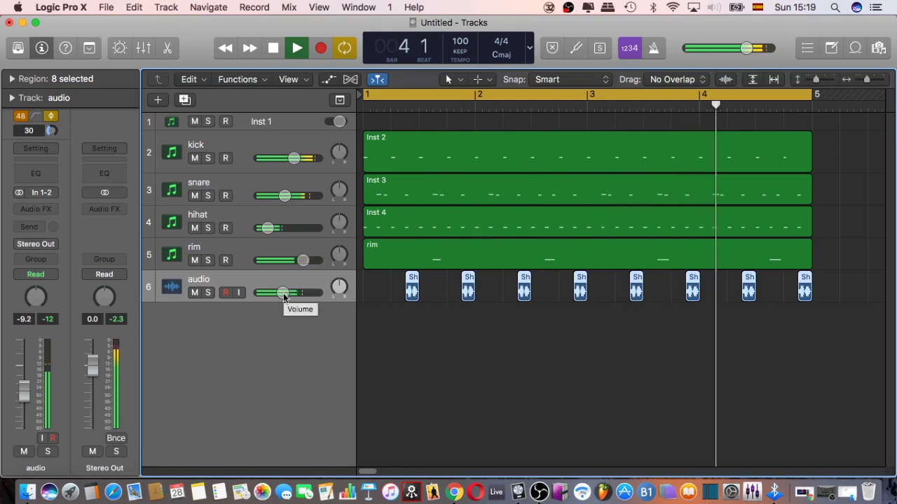
# Set the audio track's volume to -9.0 dB and replay the loop
pyautogui.moveTo(287, 293); pyautogui.dragTo(289, 298)
pyautogui.press('space')
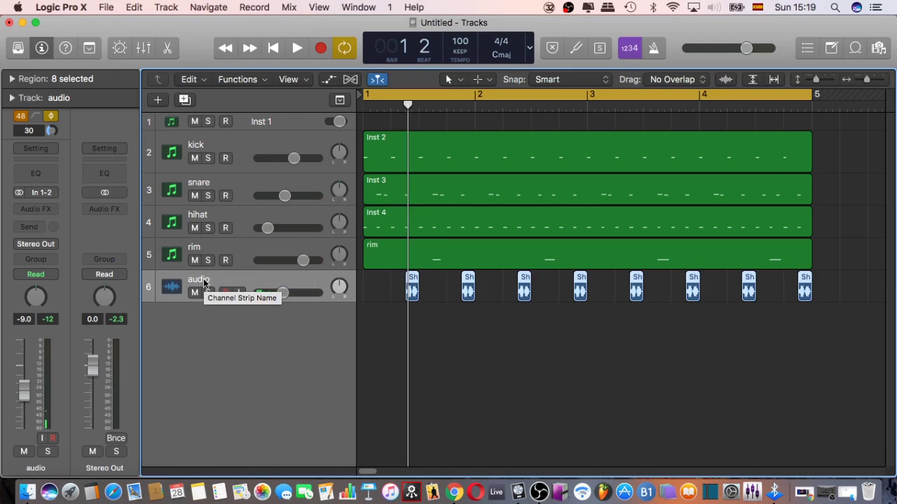
pyautogui.press('space')
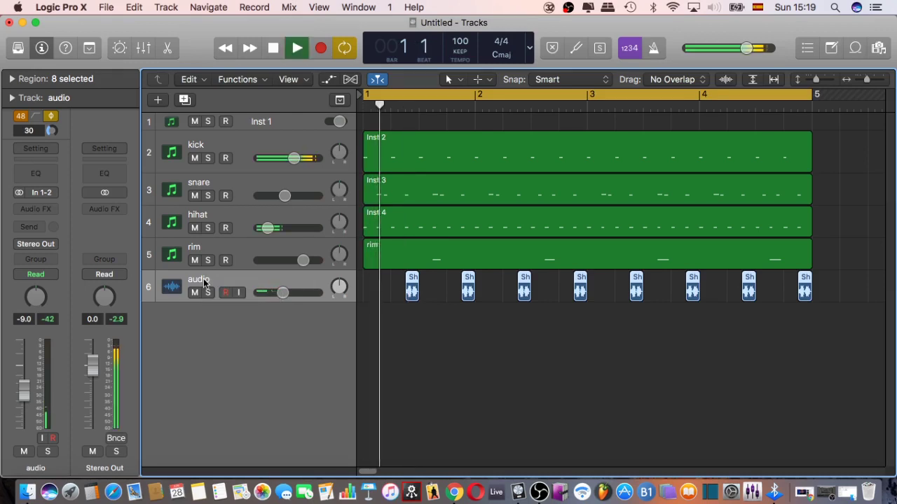
# Rename the audio track as shaker and resume playback
pyautogui.doubleClick(203, 279)
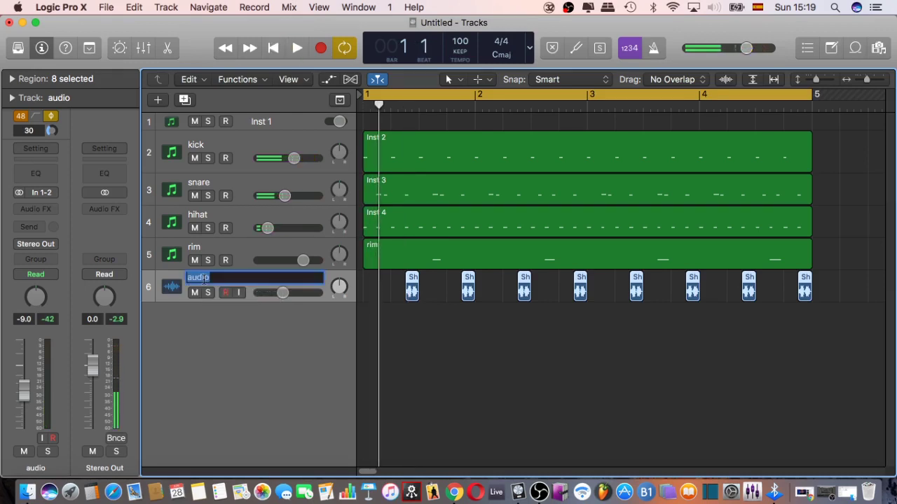
pyautogui.write('sh')
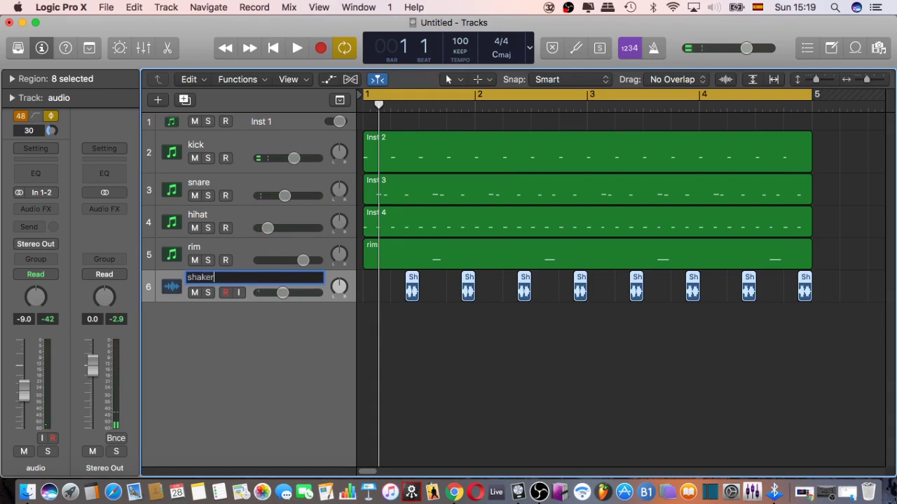
pyautogui.write('aker')
pyautogui.press('Return')
pyautogui.press('space')
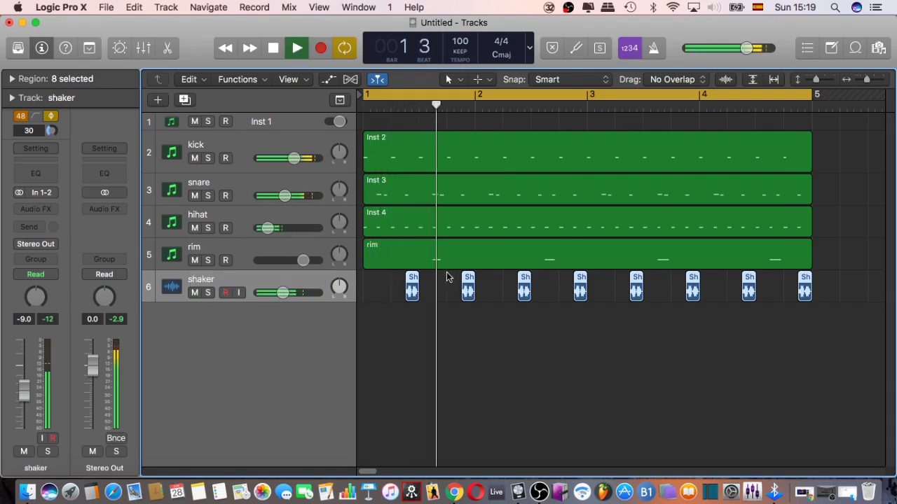
# Balance the mix during playback: set the shaker to -19.5 dB, lower the rim, and raise the snare and kick slightly
pyautogui.click(442, 308)
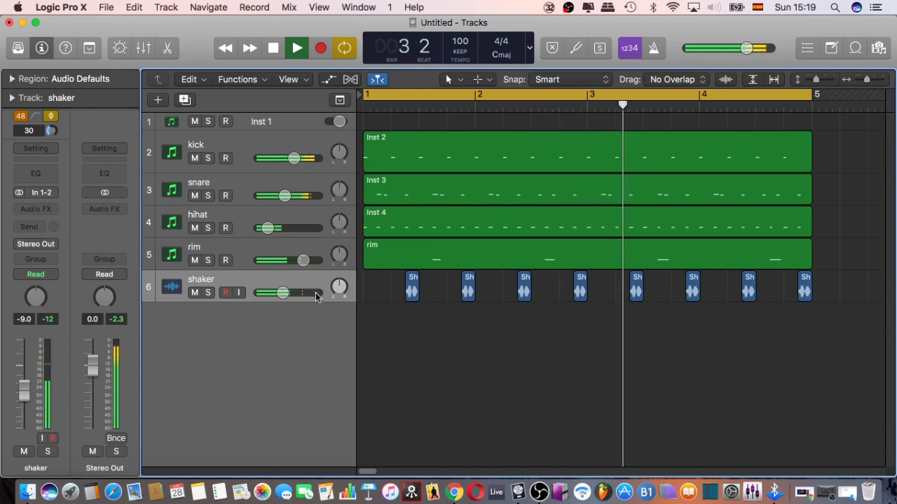
pyautogui.moveTo(315, 296); pyautogui.dragTo(307, 294)
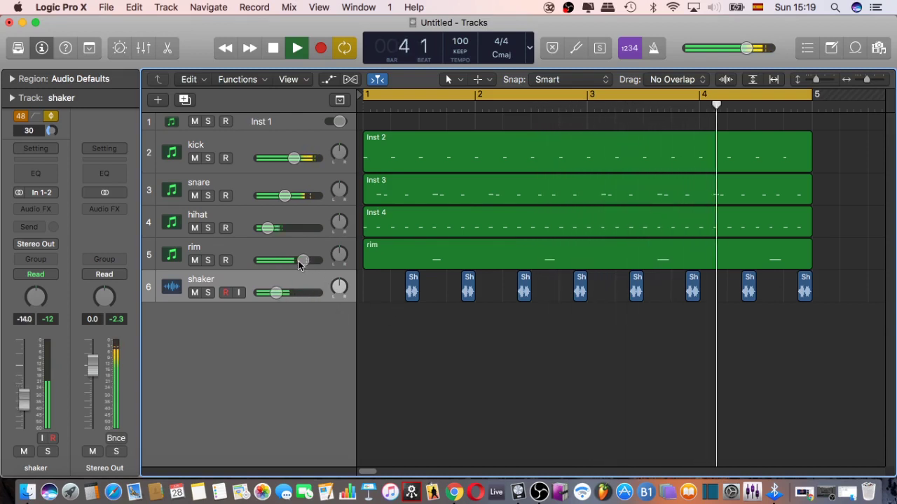
pyautogui.moveTo(297, 261); pyautogui.dragTo(280, 260)
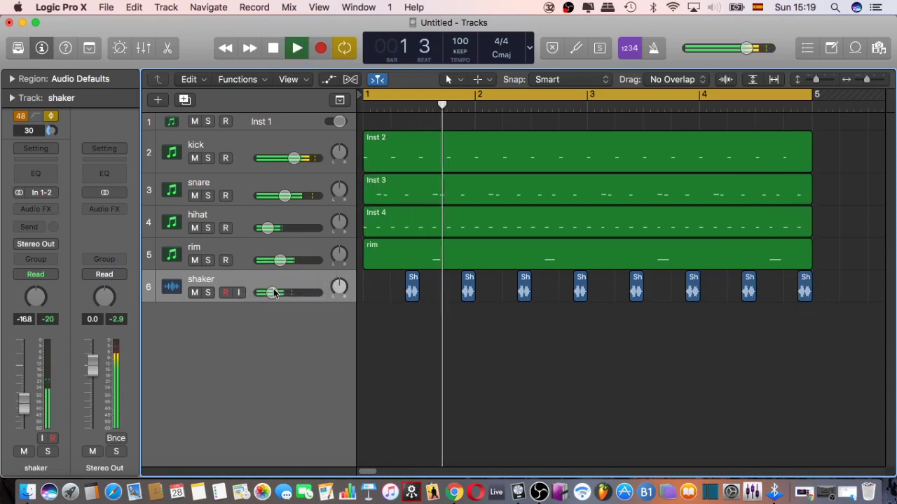
pyautogui.moveTo(274, 292); pyautogui.dragTo(270, 293)
pyautogui.moveTo(286, 260); pyautogui.dragTo(279, 260)
pyautogui.moveTo(284, 195); pyautogui.dragTo(286, 195)
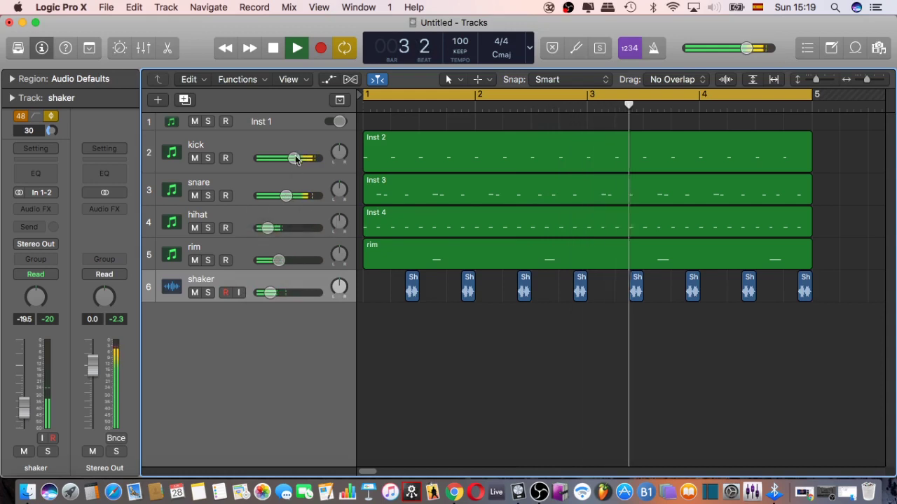
pyautogui.click(295, 159)
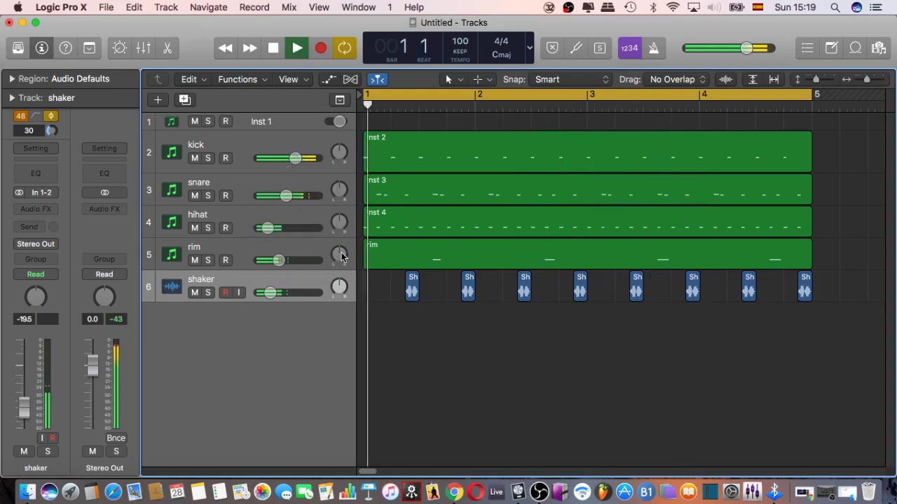
# Pan the rim track to +15 and play the loop to check it
pyautogui.moveTo(341, 256)
pyautogui.mouseDown()
pyautogui.moveTo(341, 244)
pyautogui.moveTo(340, 259)
pyautogui.mouseUp()
pyautogui.press('space')
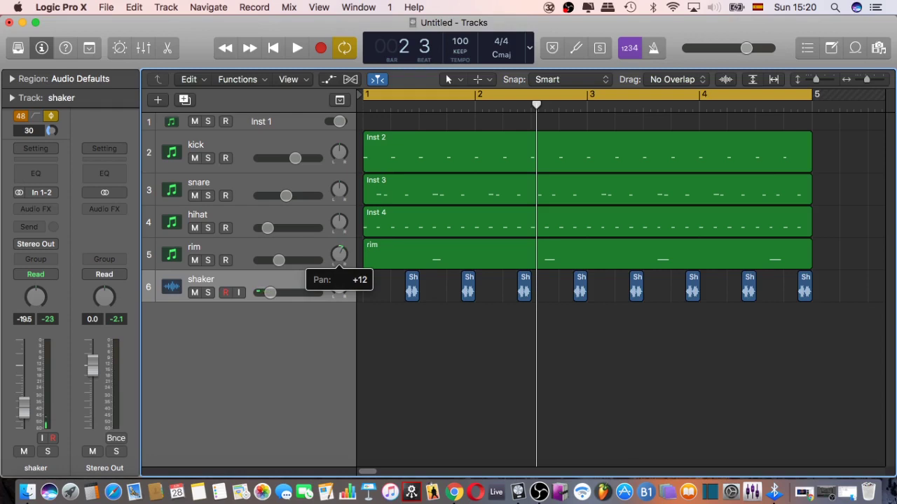
pyautogui.moveTo(340, 255); pyautogui.dragTo(340, 254)
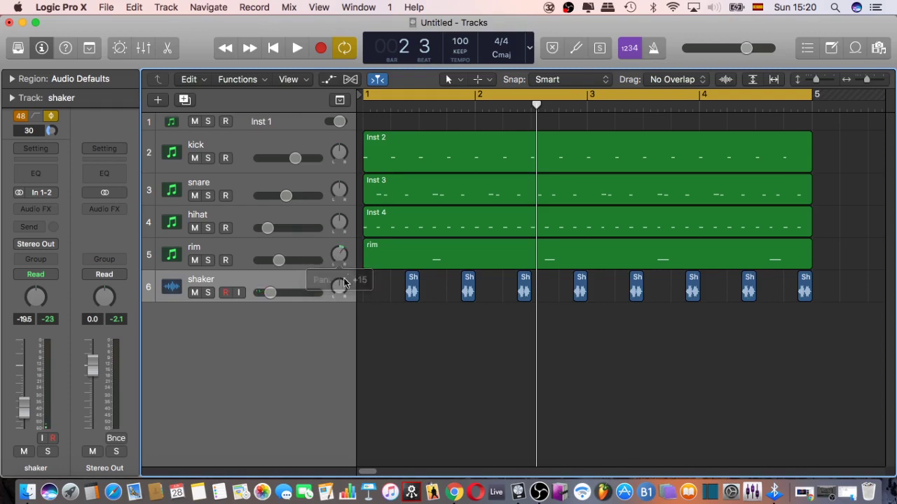
pyautogui.press('space')
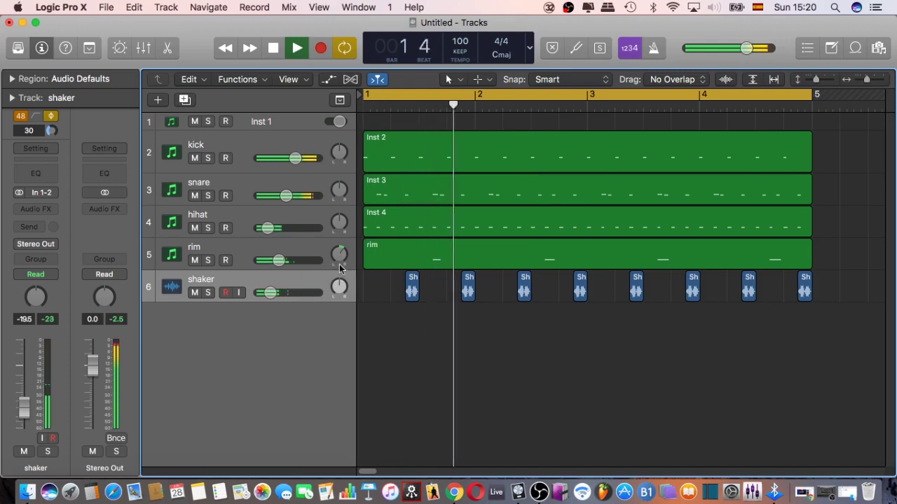
# Pan the shaker track to -15 and play the loop again
pyautogui.moveTo(339, 285); pyautogui.dragTo(337, 297)
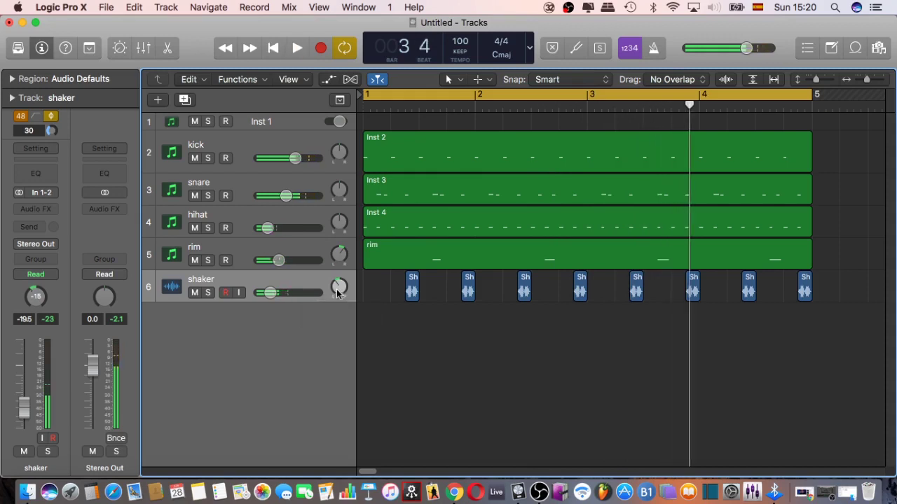
pyautogui.press('space')
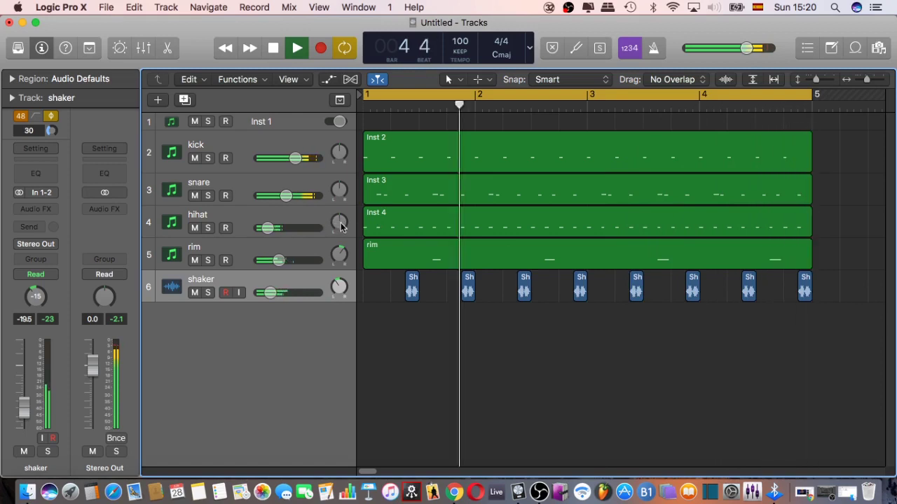
# Pan the hihat track to about -7 and listen to the loop
pyautogui.moveTo(334, 226); pyautogui.dragTo(337, 227)
pyautogui.press('space')
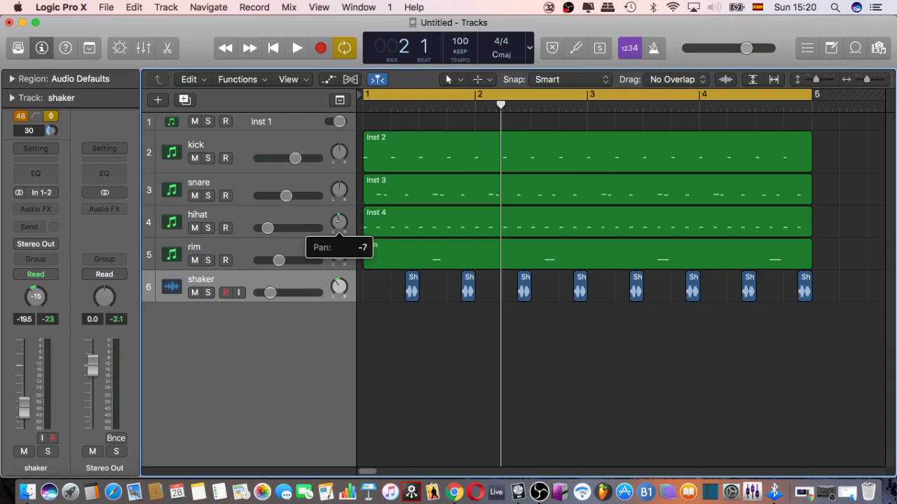
pyautogui.moveTo(337, 224); pyautogui.dragTo(337, 225)
pyautogui.press('space')
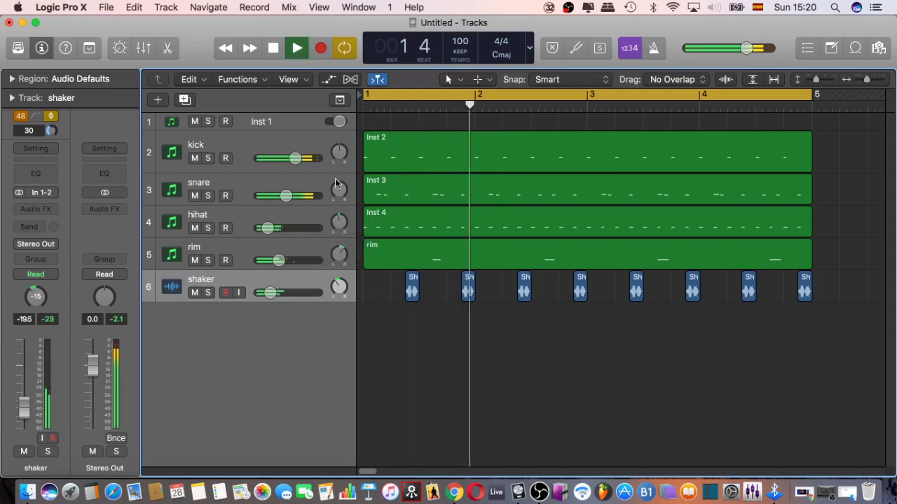
# Pan the snare track to about +4 and play the full loop with all the panned tracks
pyautogui.press('space')
pyautogui.moveTo(339, 194); pyautogui.dragTo(339, 194)
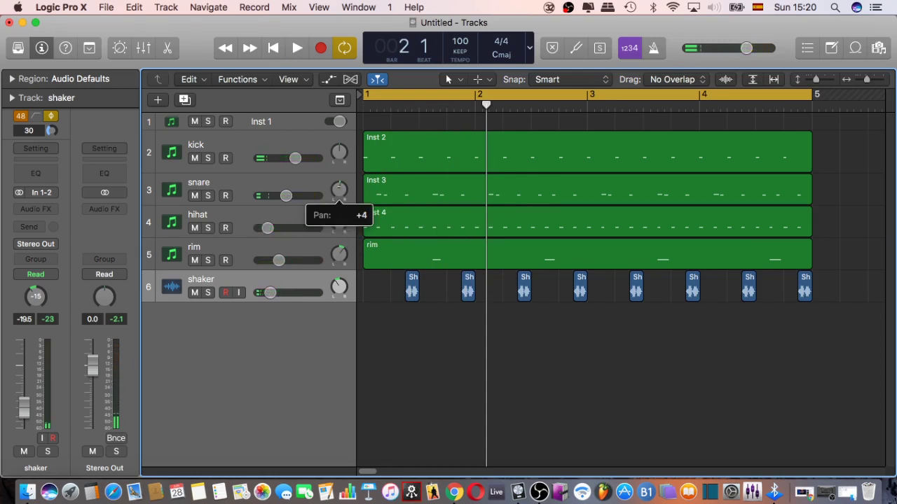
pyautogui.moveTo(339, 194); pyautogui.dragTo(339, 193)
pyautogui.press('space')
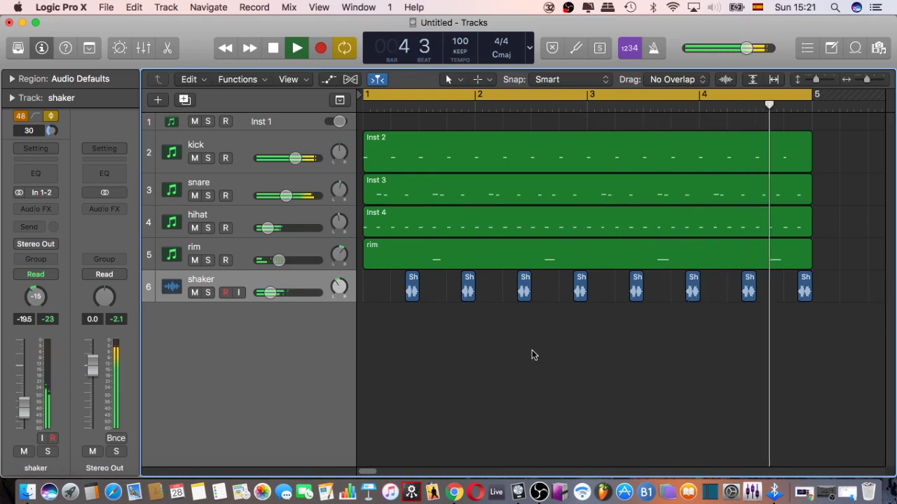
pyautogui.press('space')
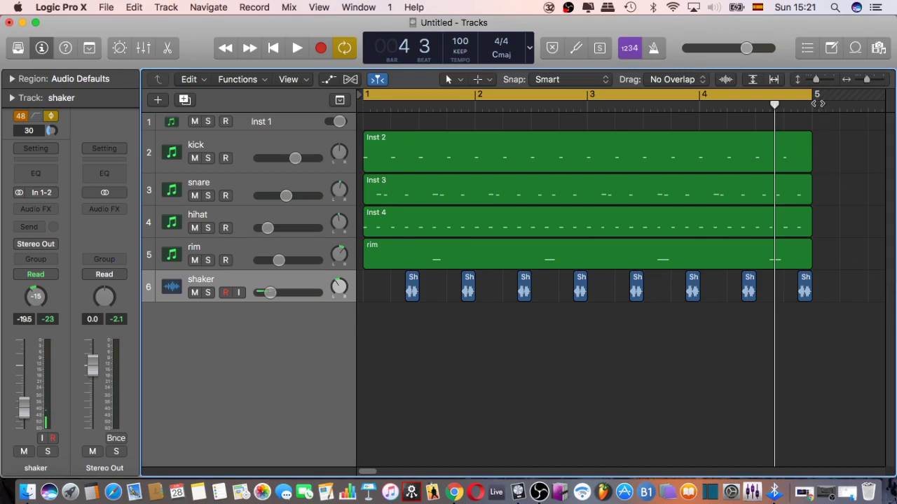
# Zoom the arrangement out horizontally to make room after the four-bar loop and delete the empty Inst 1 track
pyautogui.moveTo(813, 94); pyautogui.dragTo(814, 94)
pyautogui.moveTo(866, 81); pyautogui.dragTo(861, 80)
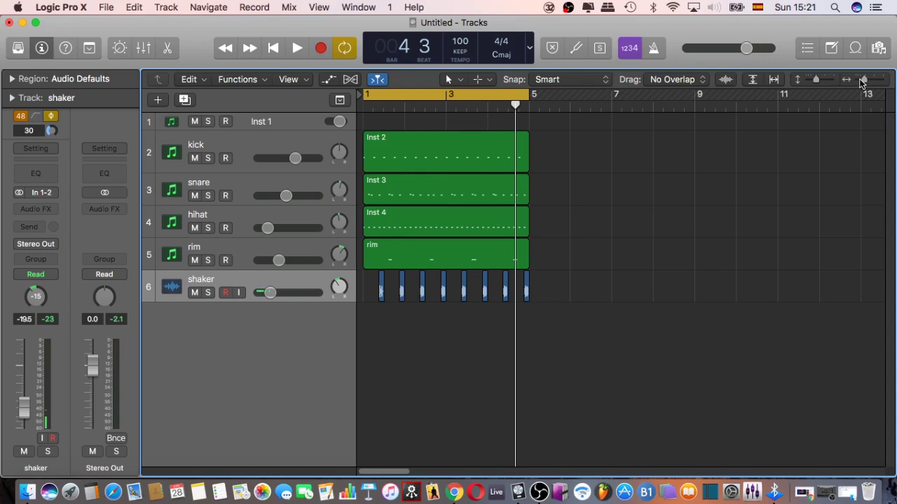
pyautogui.moveTo(860, 80); pyautogui.dragTo(863, 81)
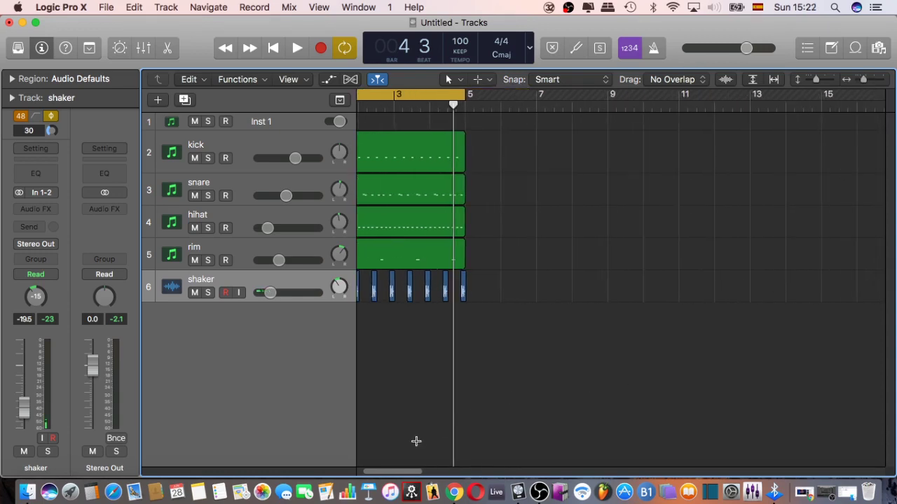
pyautogui.moveTo(410, 475); pyautogui.dragTo(352, 484)
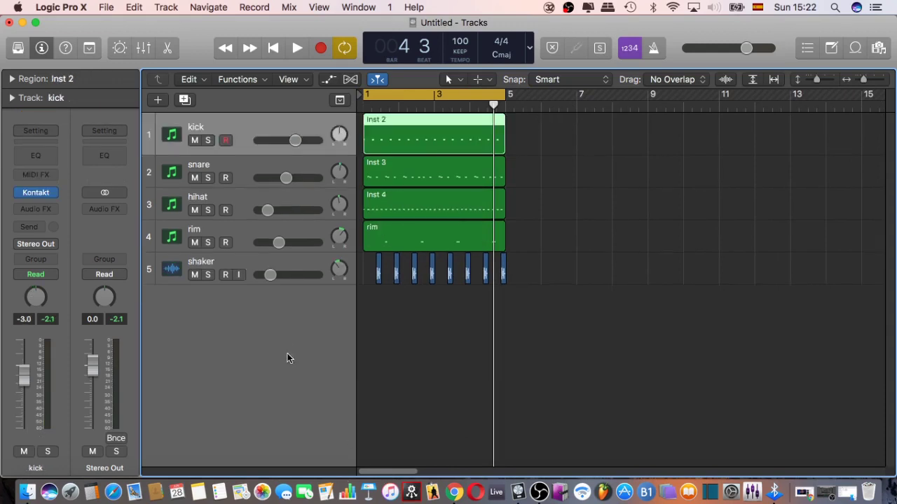
pyautogui.click(272, 323)
# Create one new software instrument track with an empty channel strip below the shaker track
pyautogui.click(250, 264)
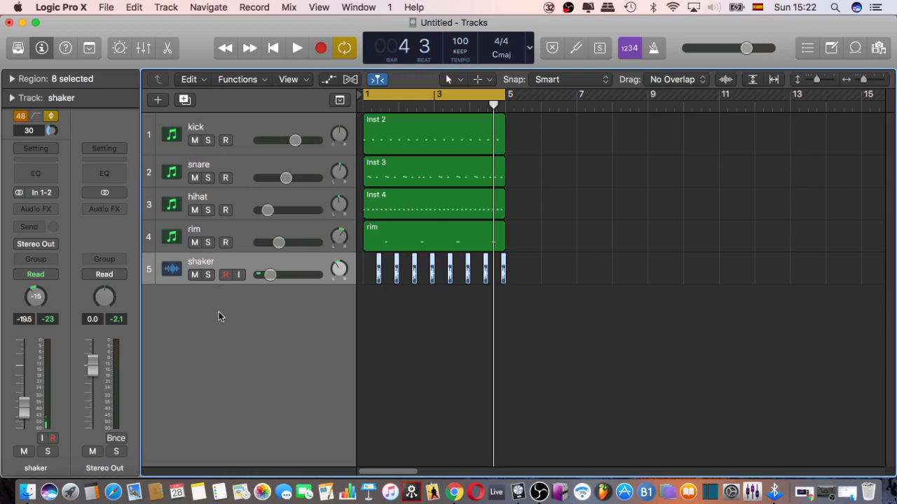
pyautogui.click(166, 7)
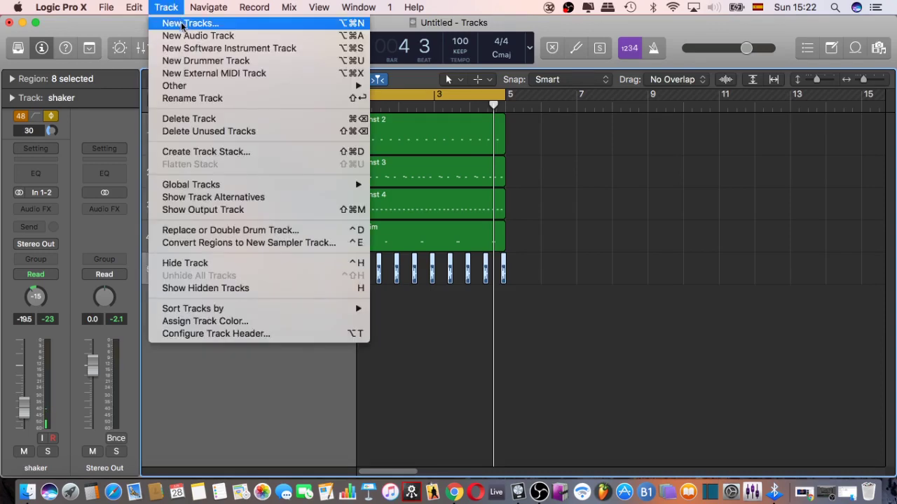
pyautogui.click(183, 26)
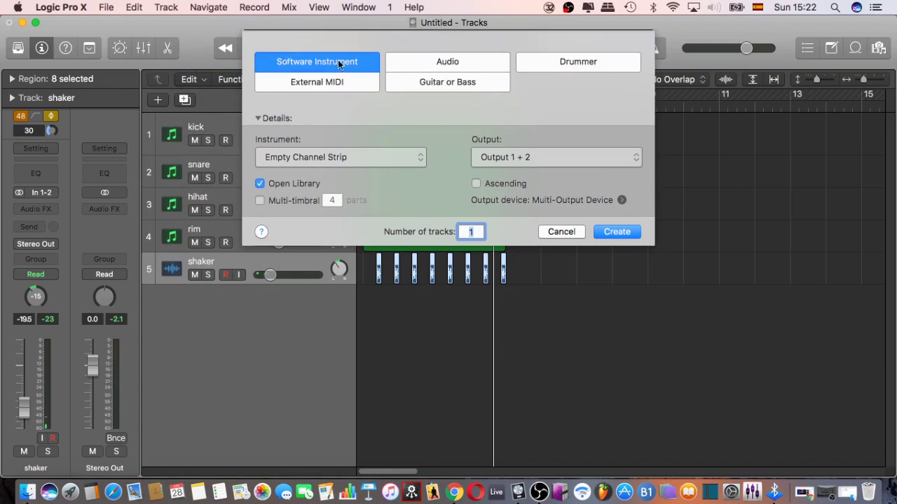
pyautogui.click(616, 232)
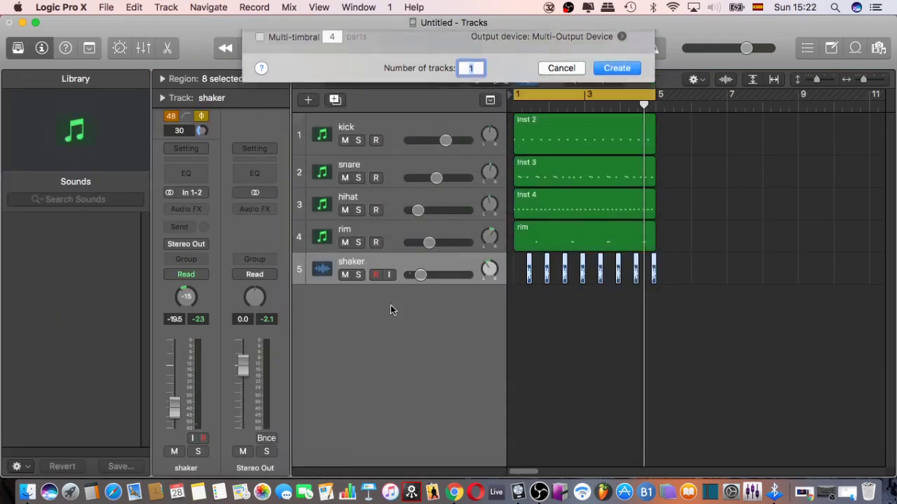
# Load the Spectrasonics Omnisphere instrument on the new track
pyautogui.click(204, 195)
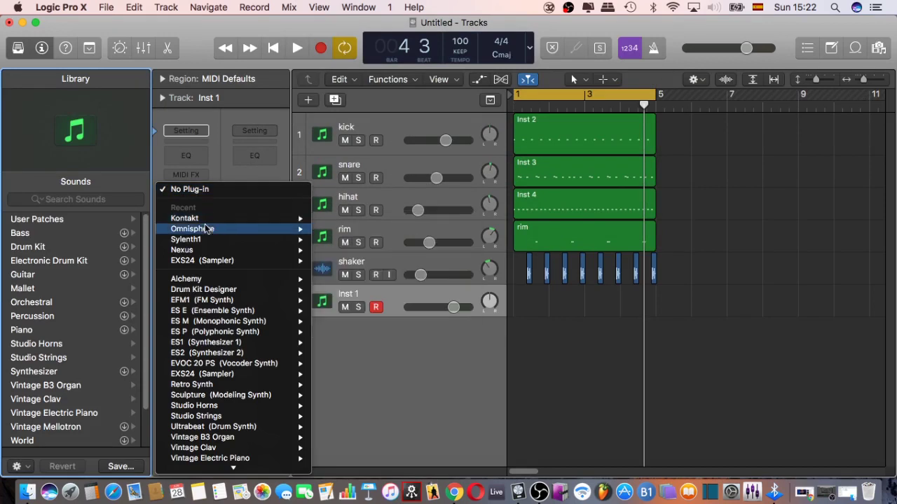
pyautogui.moveTo(206, 231)
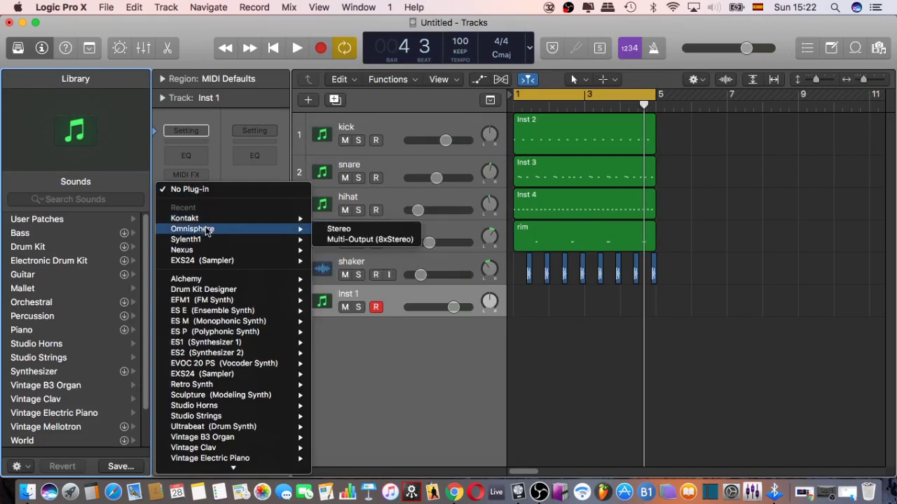
pyautogui.moveTo(235, 468)
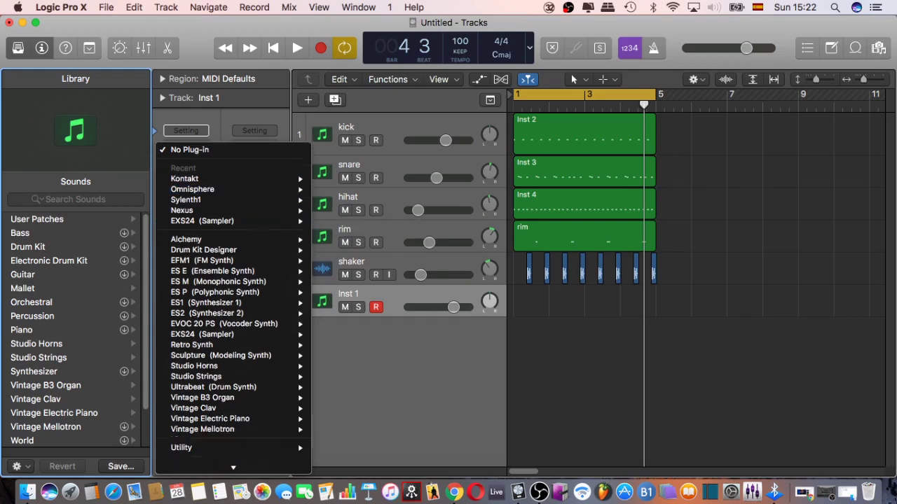
pyautogui.moveTo(207, 459)
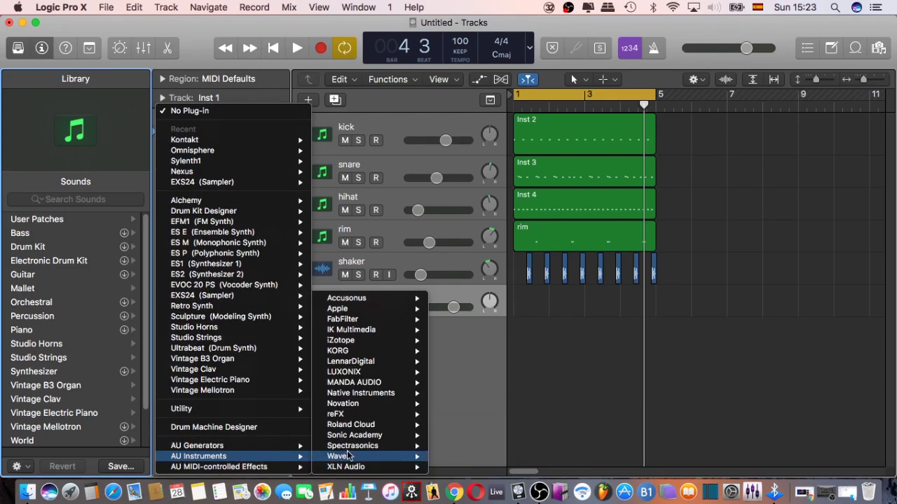
pyautogui.moveTo(367, 447)
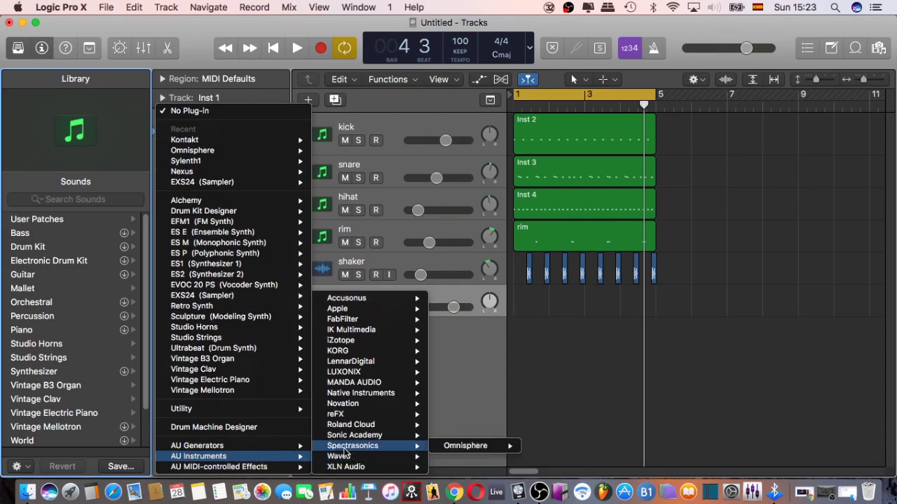
pyautogui.moveTo(445, 452)
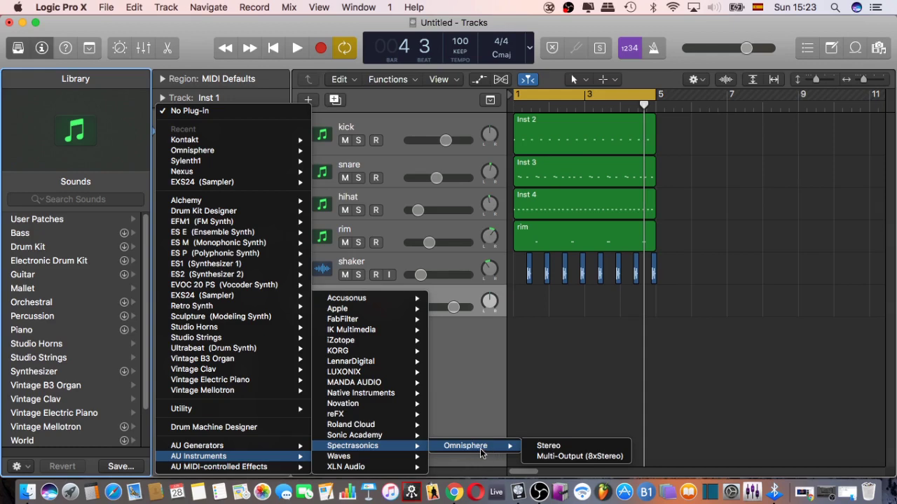
pyautogui.click(478, 453)
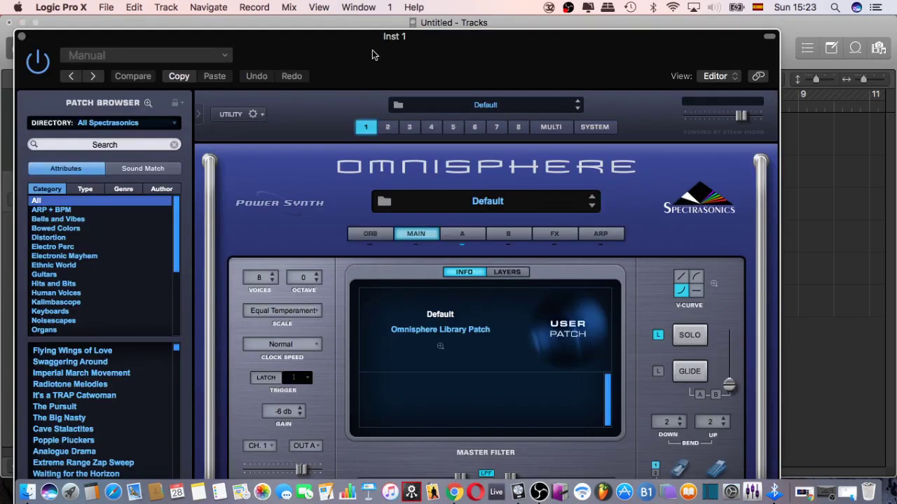
# Browse the Kalimbascope category in Omnisphere and load the Blue Nile Baseball Bat patch
pyautogui.moveTo(372, 49); pyautogui.dragTo(427, 36)
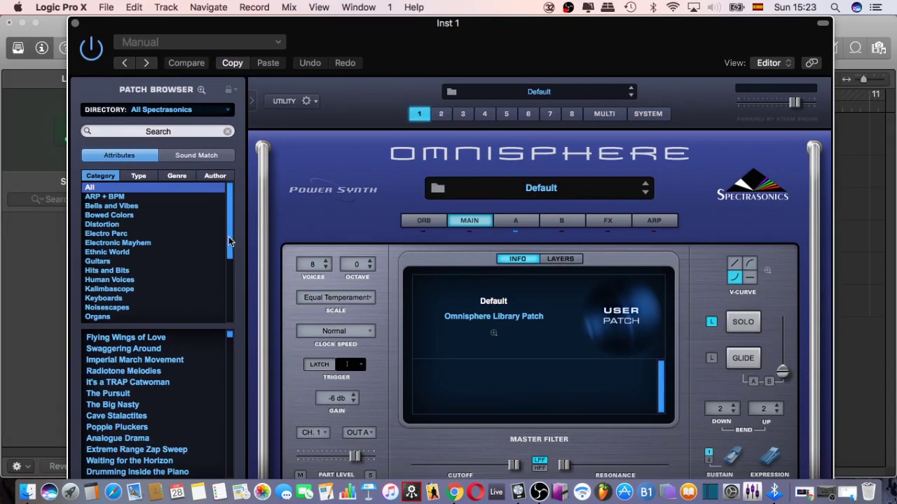
pyautogui.click(124, 290)
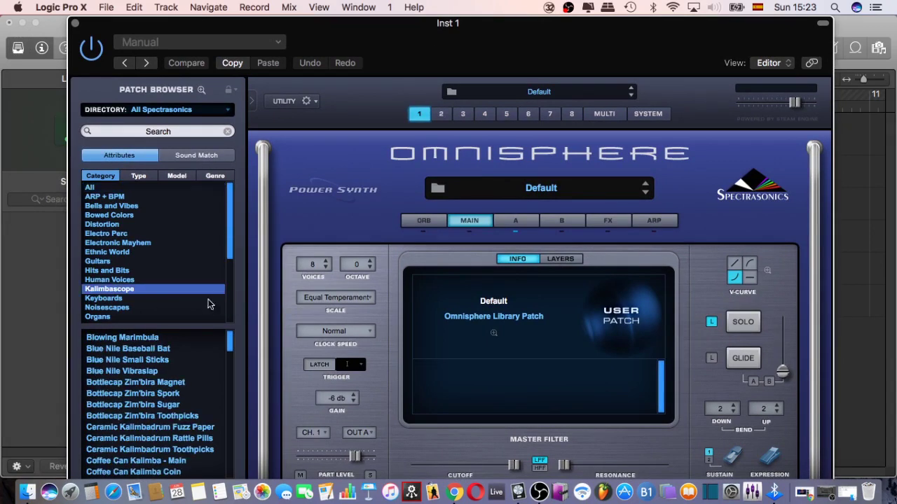
pyautogui.click(142, 350)
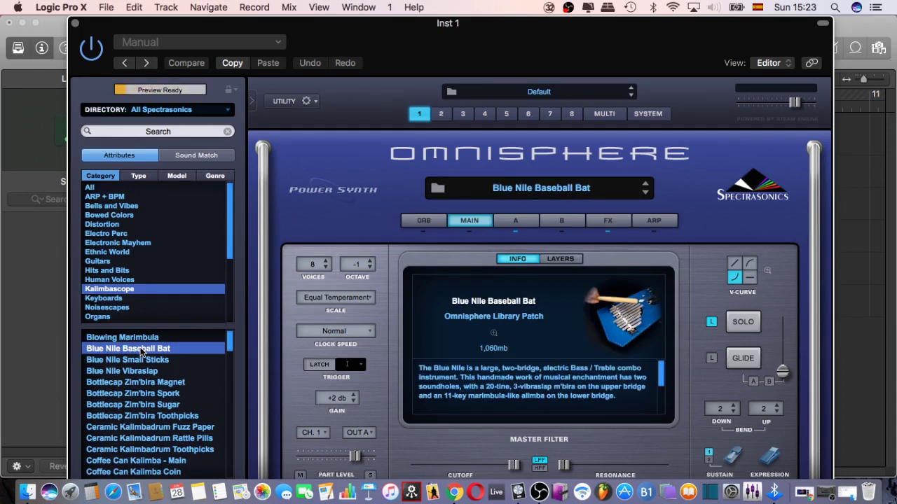
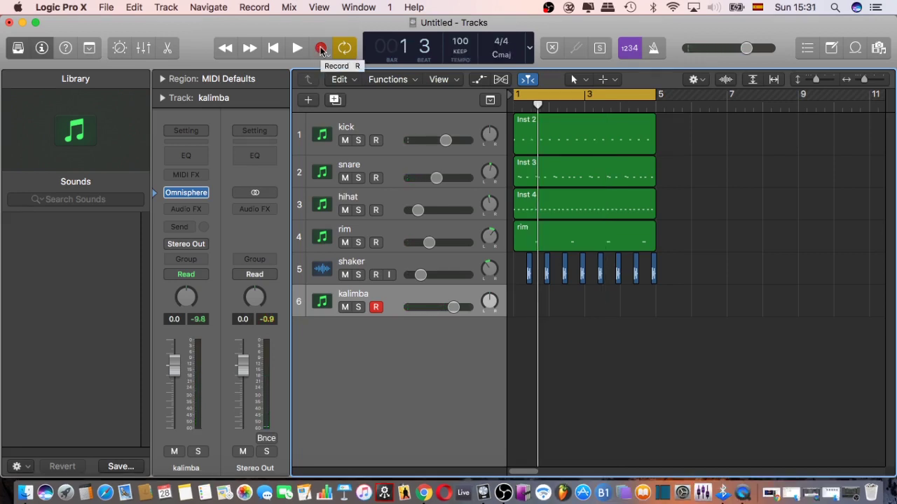
# Record a four-bar kalimba part over the loop and quantize all its notes to 1/16
pyautogui.click(321, 48)
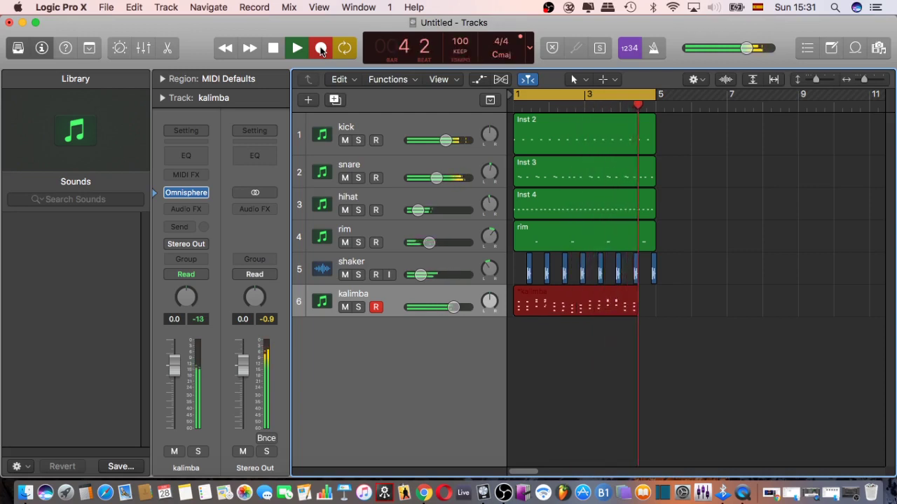
pyautogui.press('space')
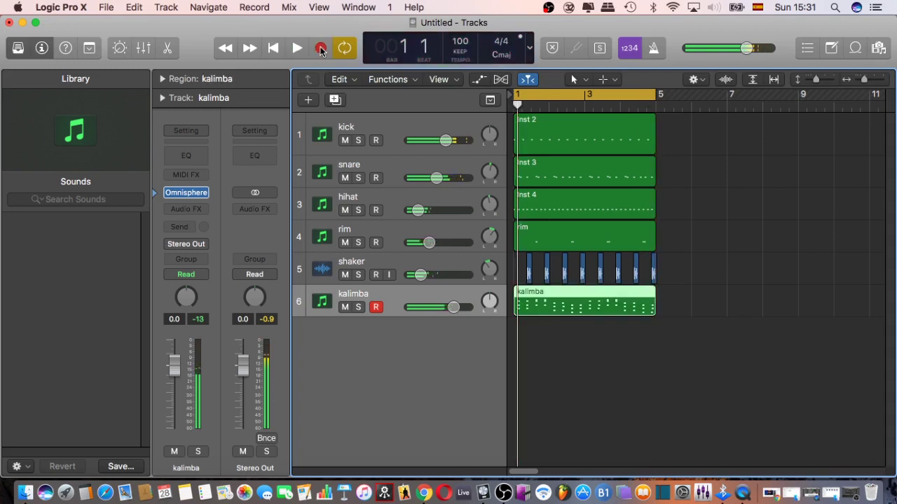
pyautogui.press('p')
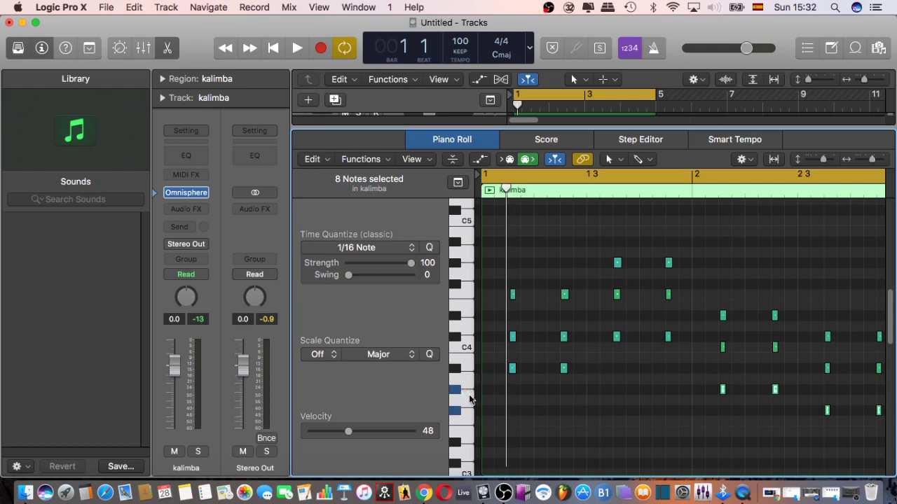
pyautogui.moveTo(464, 396); pyautogui.dragTo(456, 283)
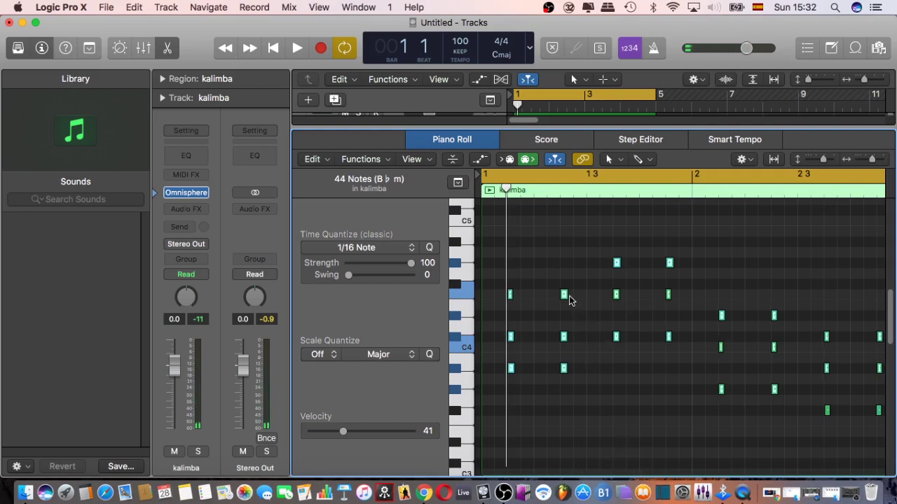
# Play the loop from the arrangement view and set the kalimba track's volume to -2.5 dB
pyautogui.press('space')
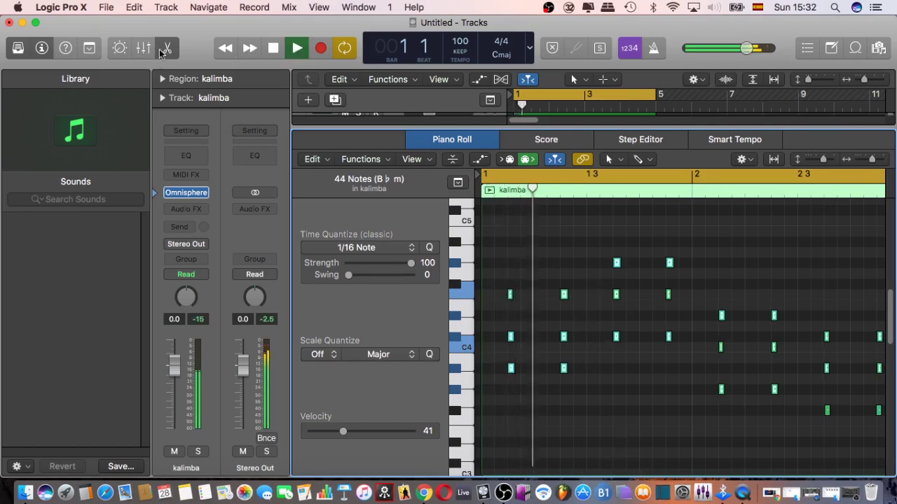
pyautogui.click(173, 52)
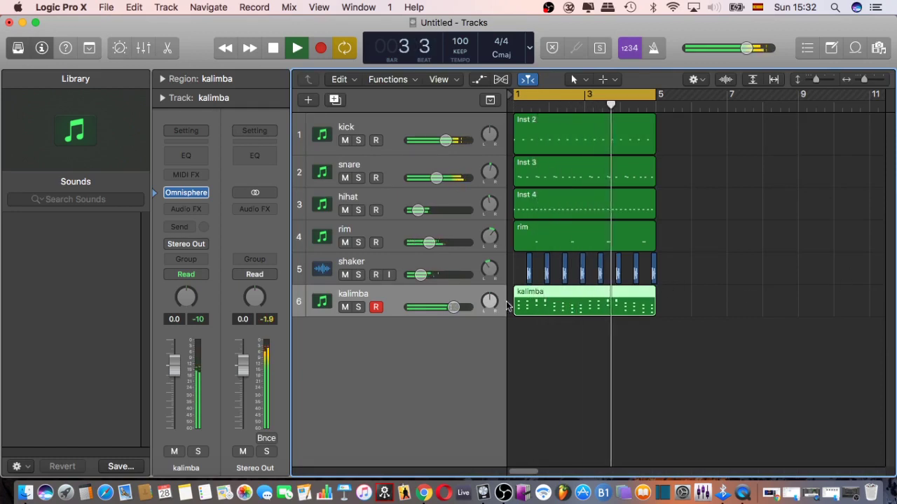
pyautogui.moveTo(454, 309); pyautogui.dragTo(447, 308)
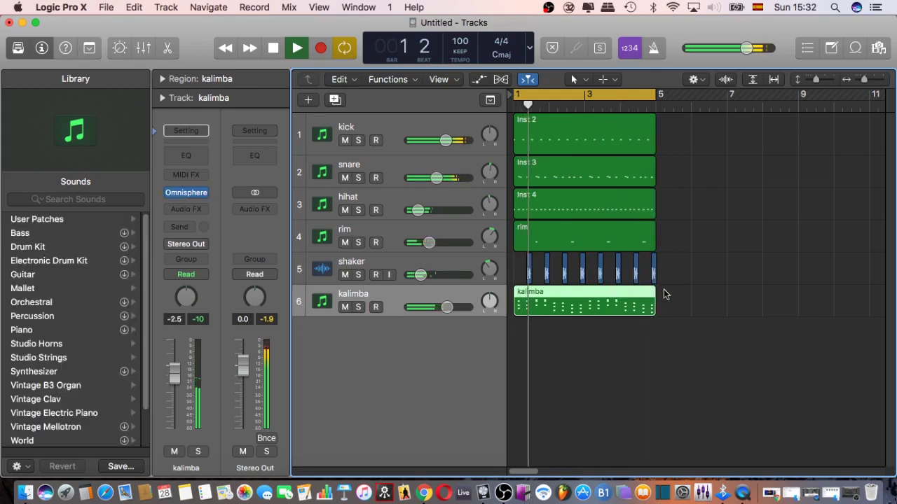
pyautogui.click(657, 315)
pyautogui.press('space')
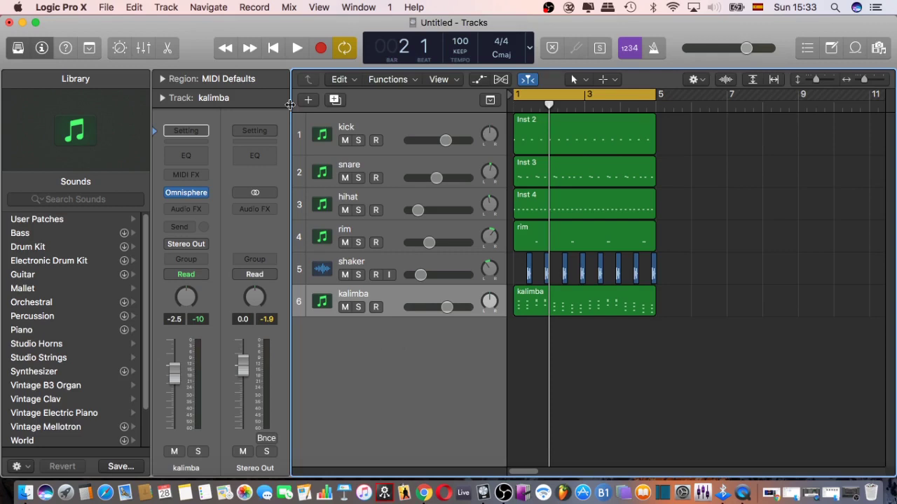
# Create another software instrument track below the kalimba track and load Kontakt on it
pyautogui.click(166, 8)
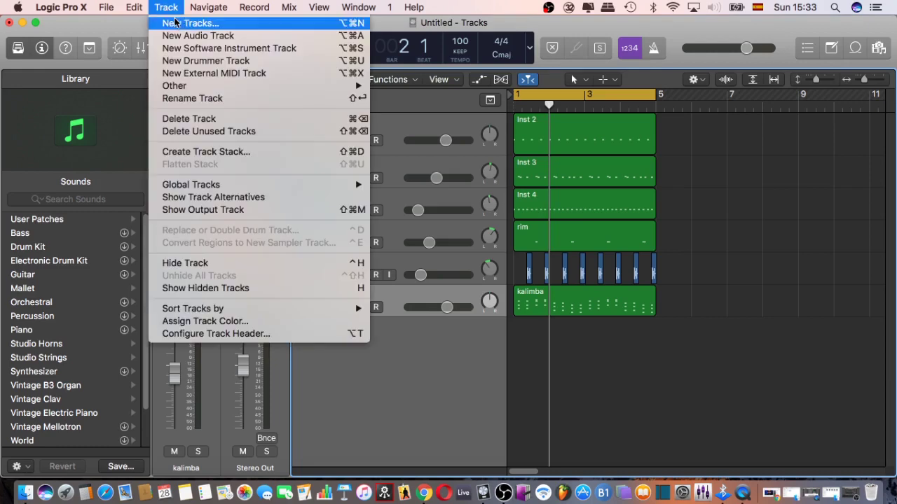
pyautogui.click(177, 21)
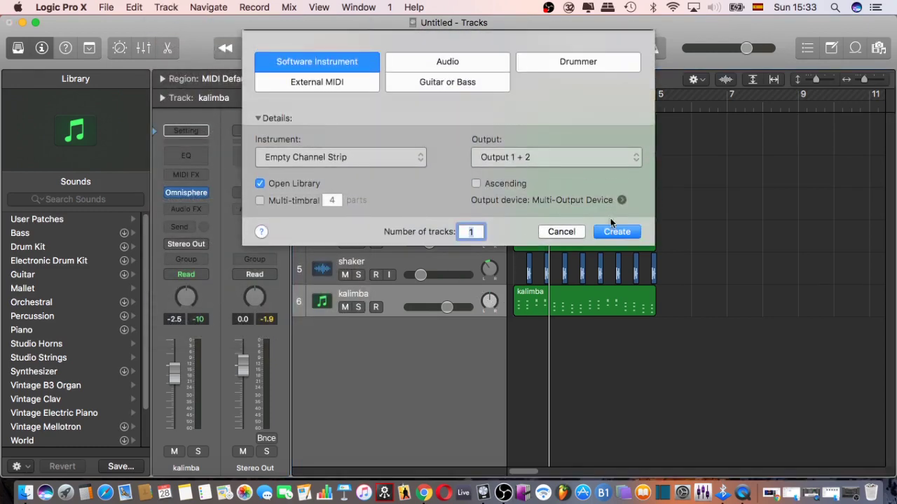
pyautogui.click(615, 232)
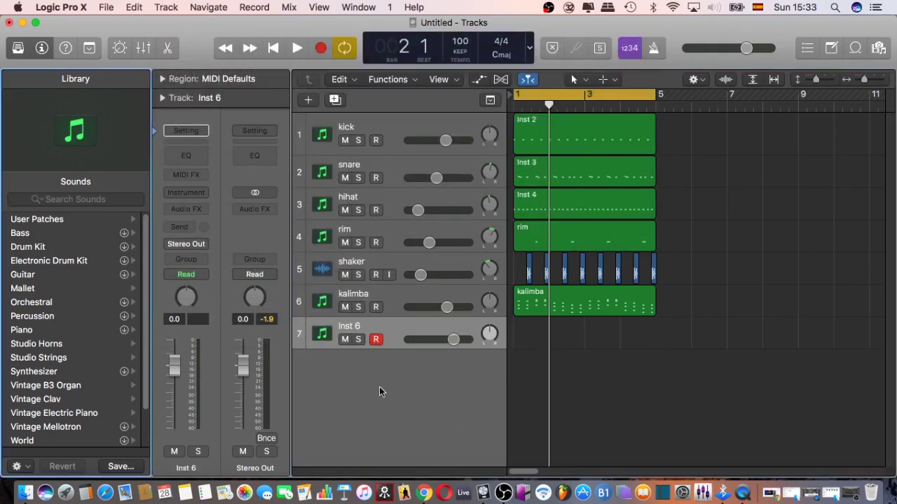
pyautogui.click(203, 194)
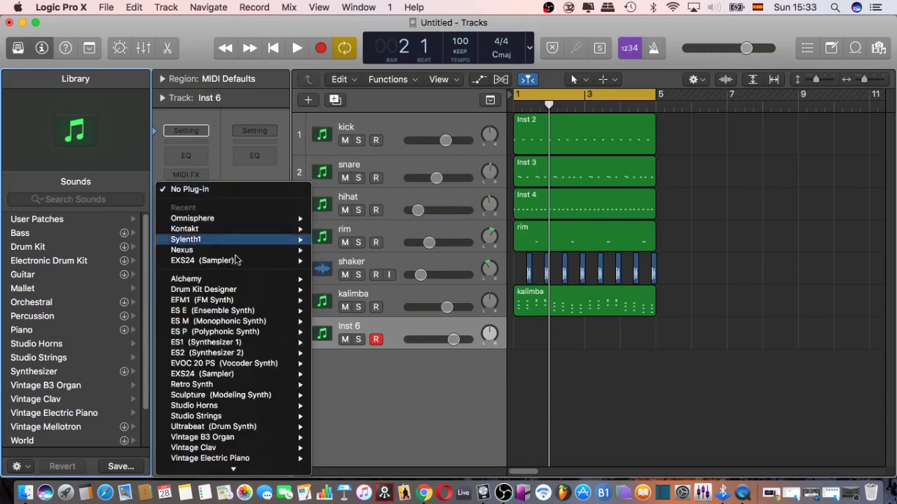
pyautogui.moveTo(202, 192)
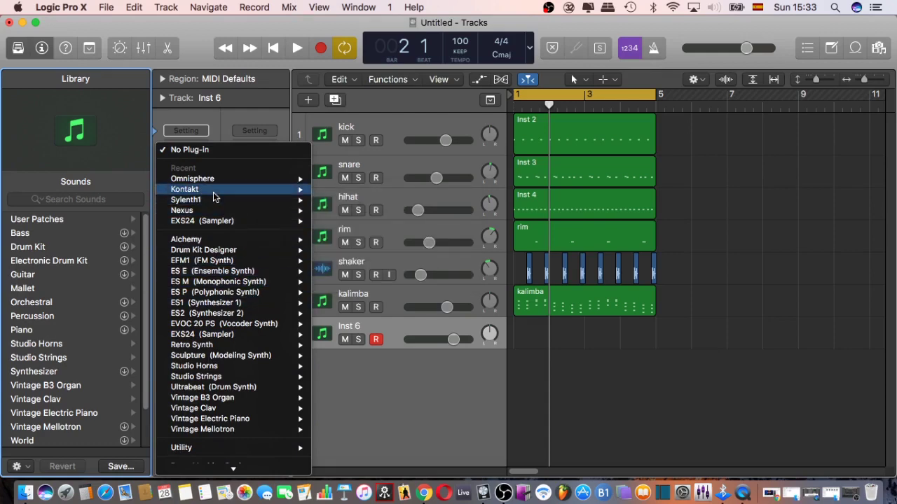
pyautogui.click(212, 192)
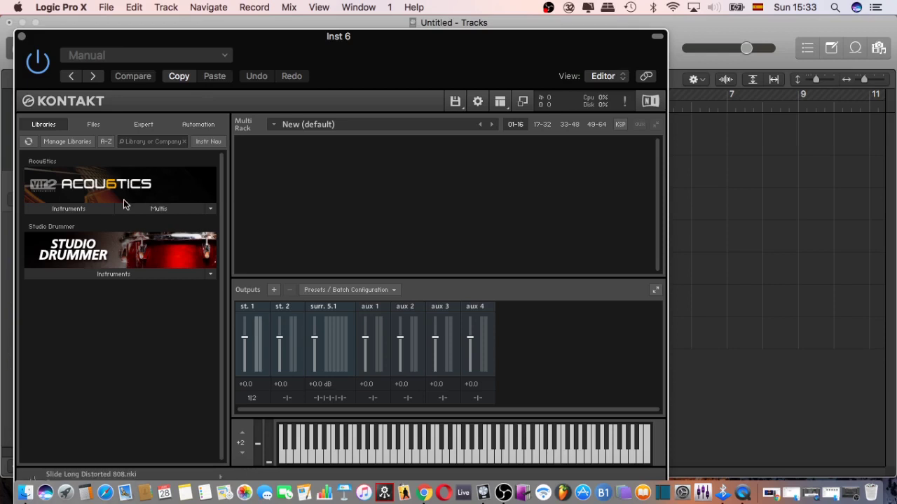
# Load the Ukulele Low-G (Finger) instrument from the Acou6tics library into Kontakt
pyautogui.click(81, 209)
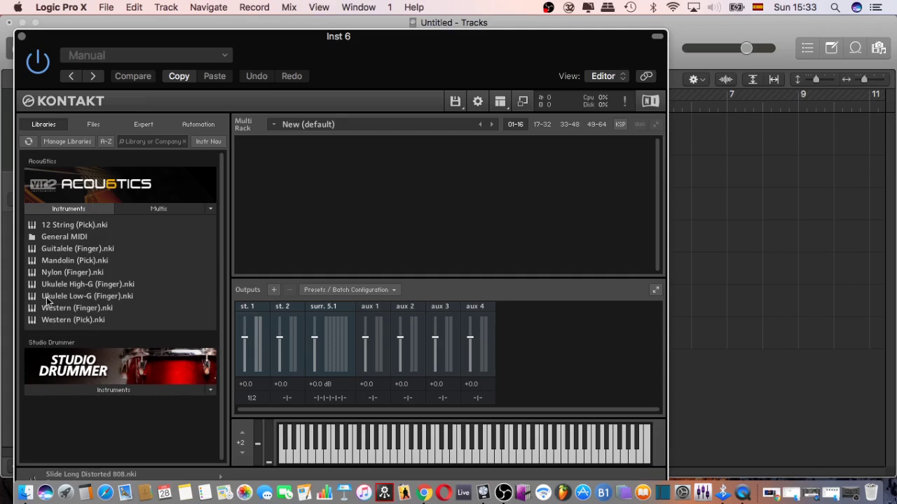
pyautogui.click(105, 301)
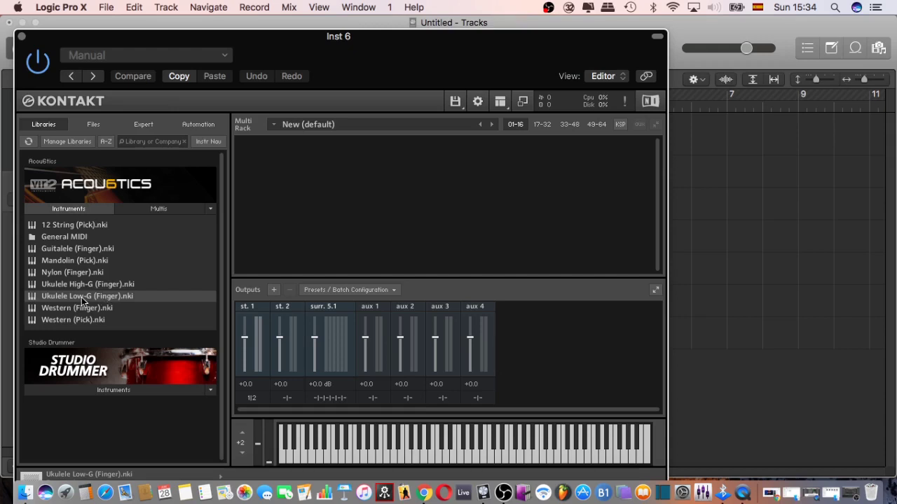
pyautogui.doubleClick(117, 296)
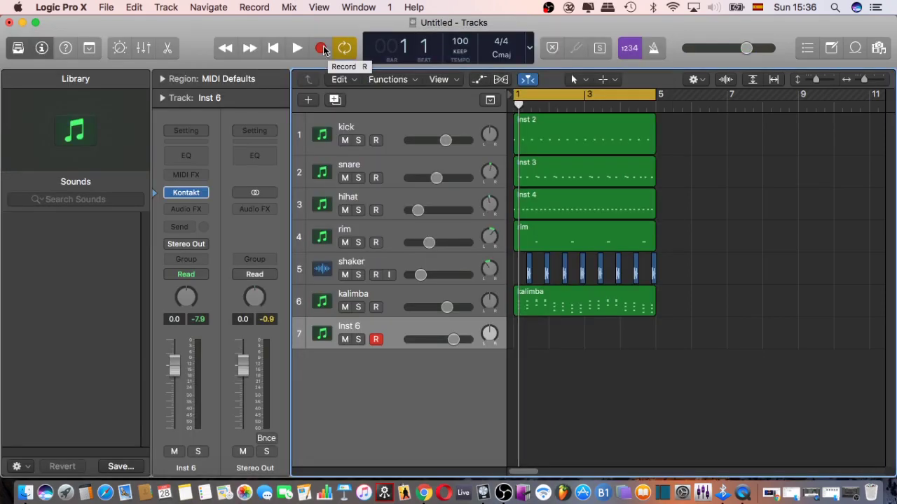
# Record a two-bar ukulele part on track 7 over the loop, then deselect the recorded region
pyautogui.click(321, 48)
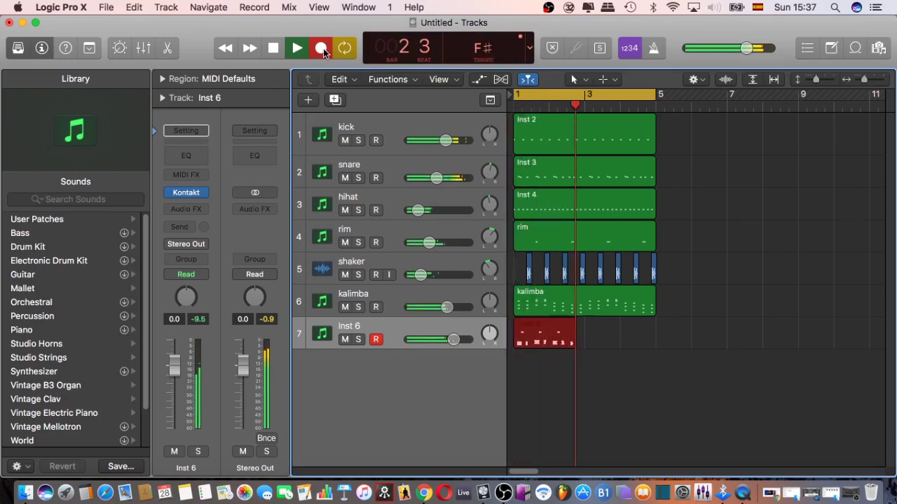
pyautogui.press('space')
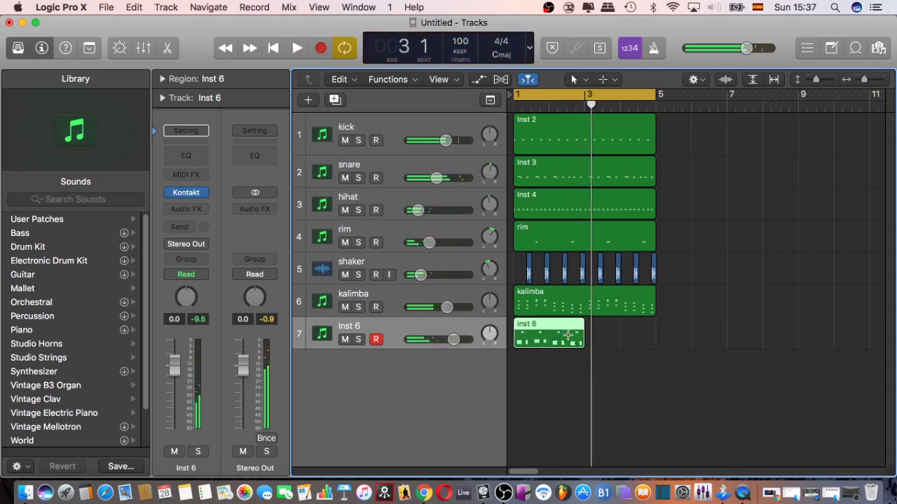
pyautogui.click(595, 331)
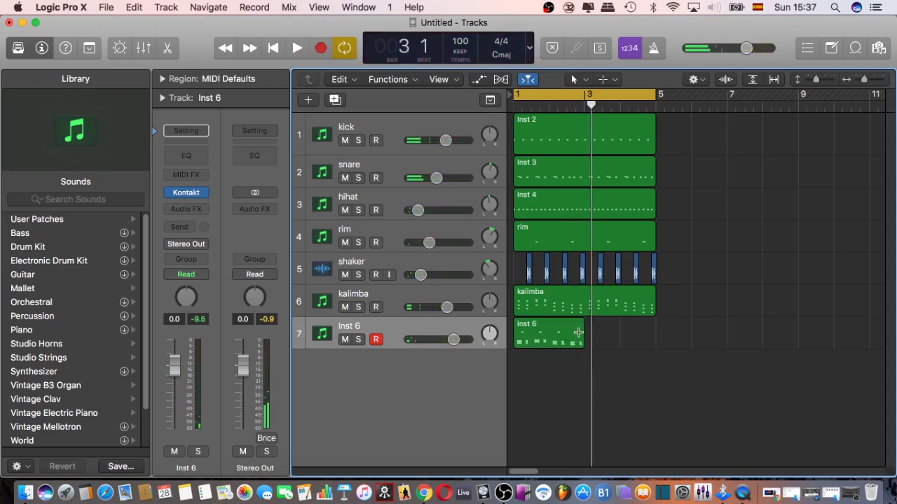
# Quantize all notes of the ukulele region to 1/16 and play the loop back, returning to the arrangement view
pyautogui.doubleClick(561, 326)
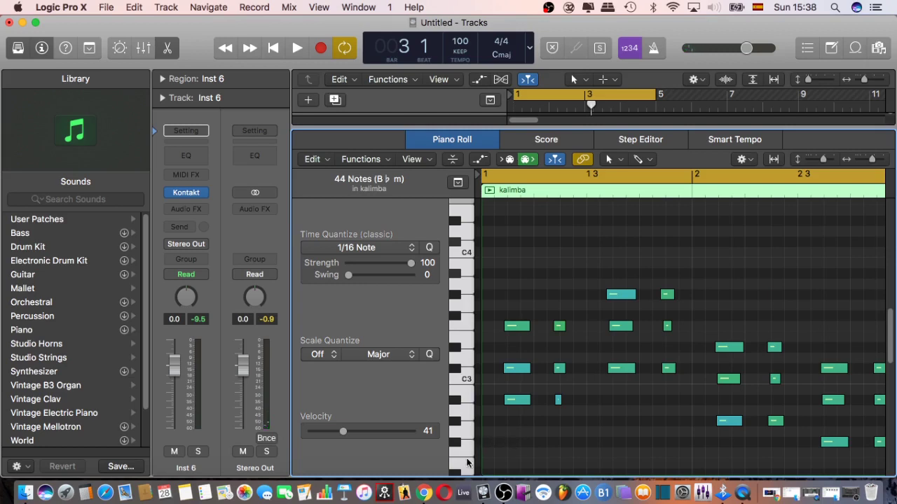
pyautogui.moveTo(890, 319); pyautogui.dragTo(884, 339)
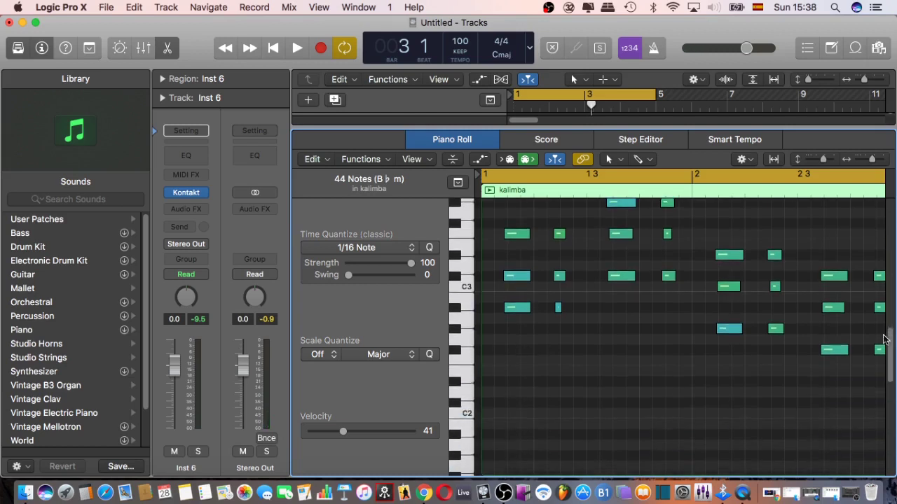
pyautogui.moveTo(468, 350); pyautogui.dragTo(465, 191)
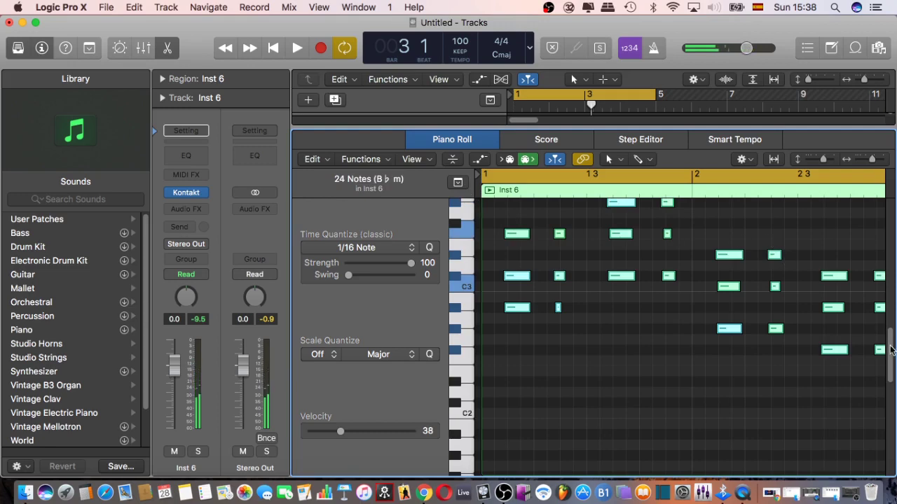
pyautogui.scroll(5, 891, 351)
pyautogui.moveTo(825, 159); pyautogui.dragTo(812, 161)
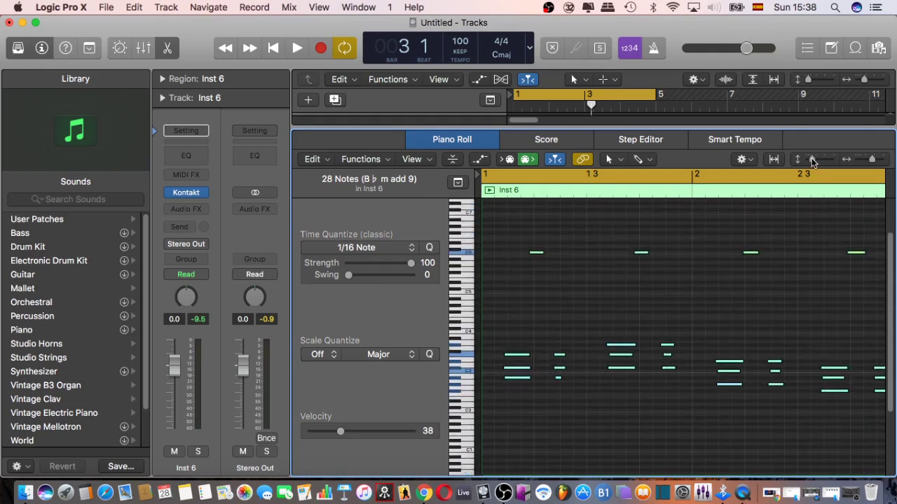
pyautogui.press('q')
pyautogui.press('space')
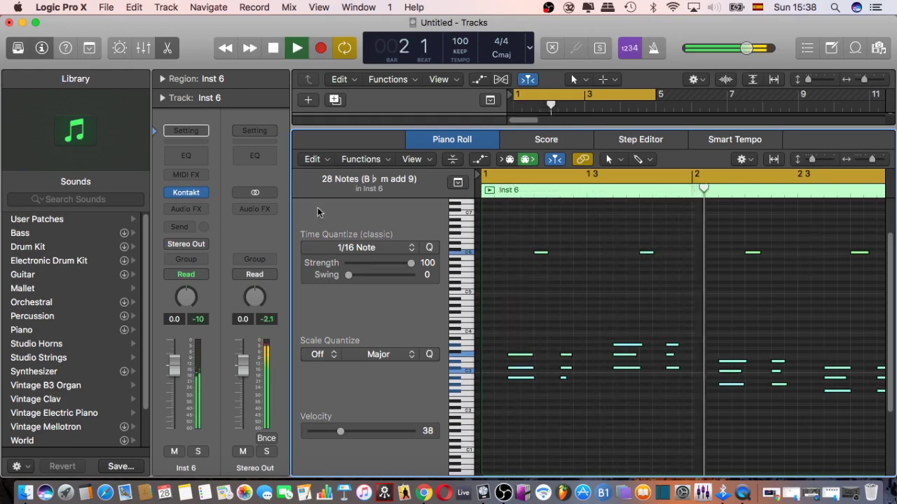
pyautogui.click(169, 47)
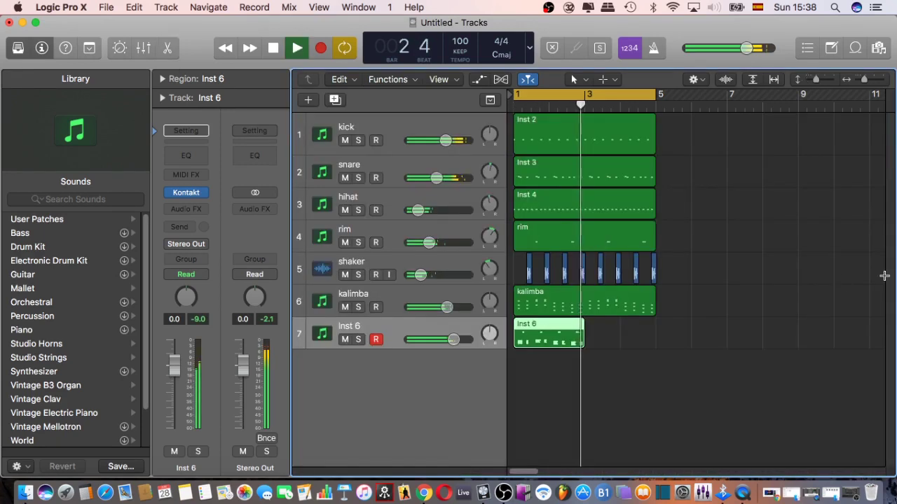
# Play the four-bar loop to hear the Inst 6 part with the drums and kalimba
pyautogui.press('space')
pyautogui.press('space')
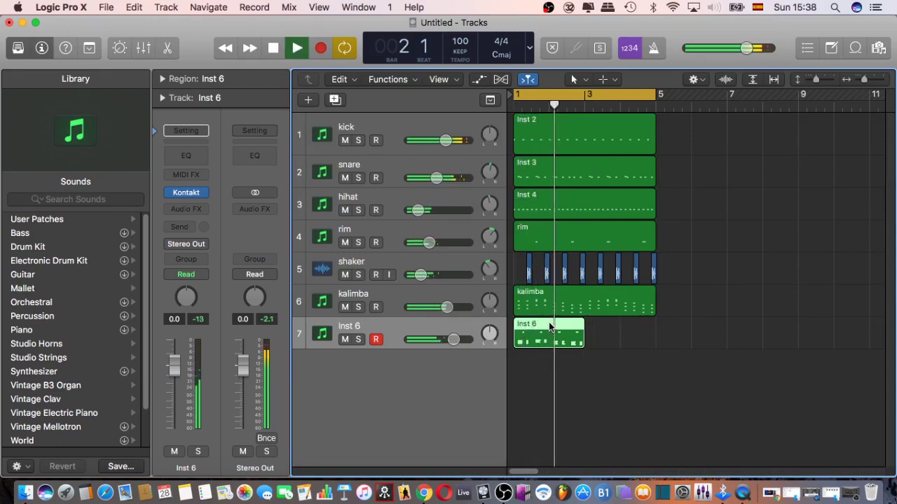
pyautogui.press('space')
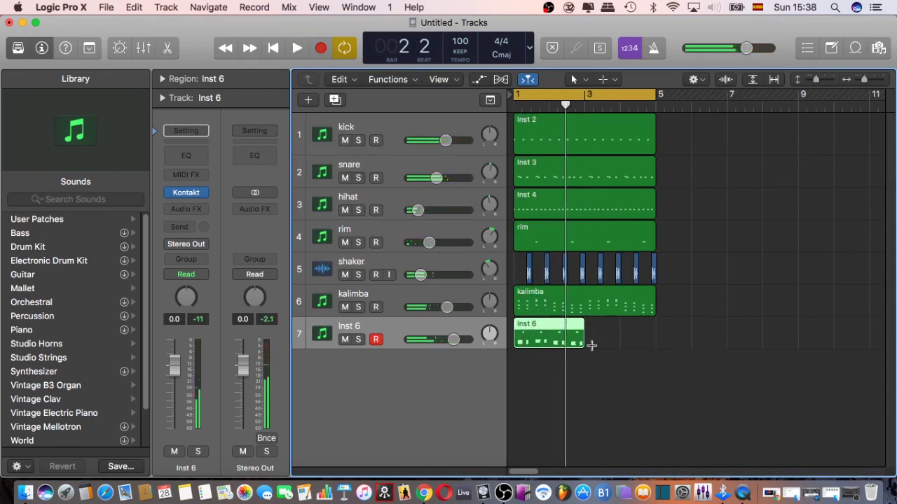
# Inspect the Inst 6 region's notes in the Piano Roll, close the editor and play the loop again
pyautogui.click(592, 336)
pyautogui.doubleClick(559, 328)
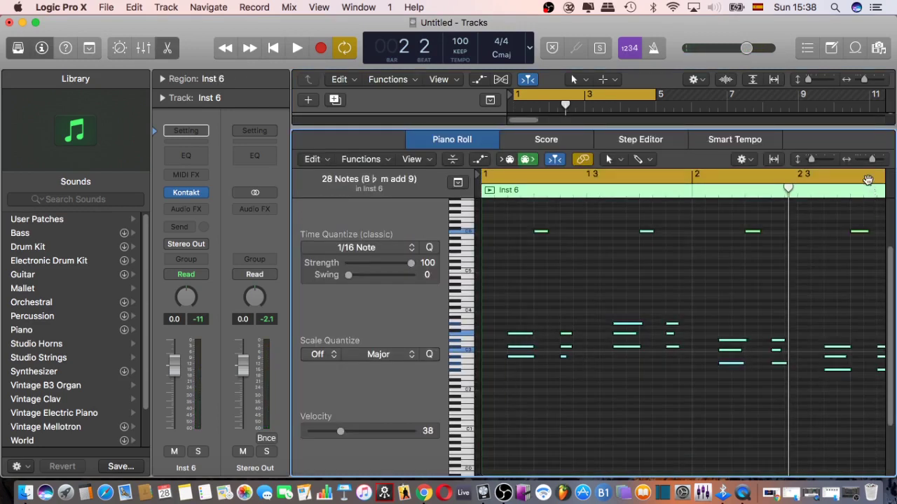
pyautogui.moveTo(872, 163); pyautogui.dragTo(877, 160)
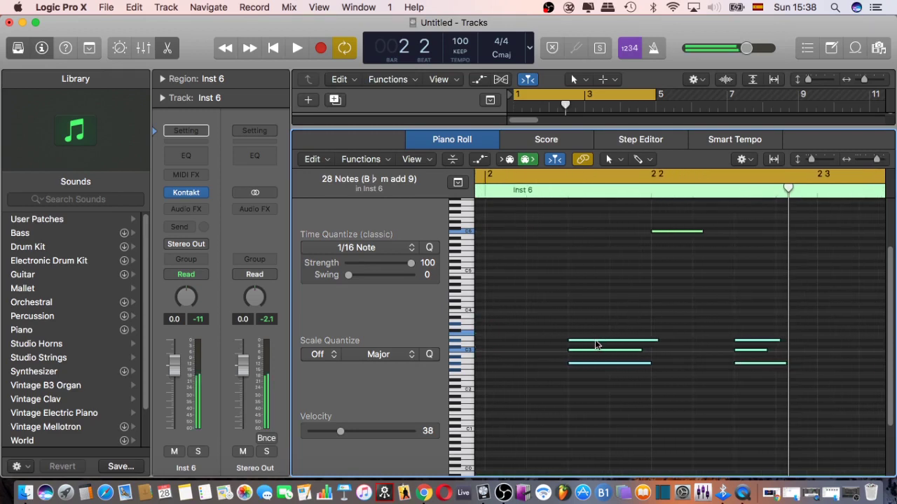
pyautogui.moveTo(596, 342); pyautogui.dragTo(593, 344)
pyautogui.press('space')
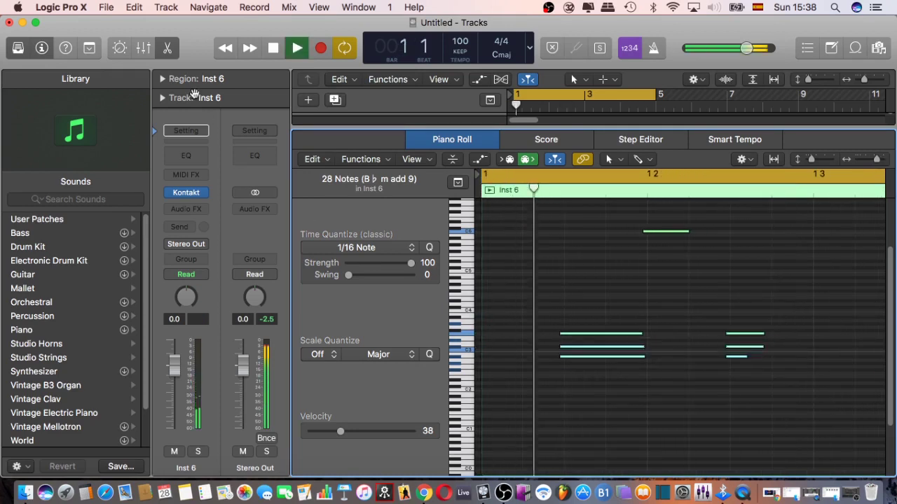
pyautogui.click(168, 47)
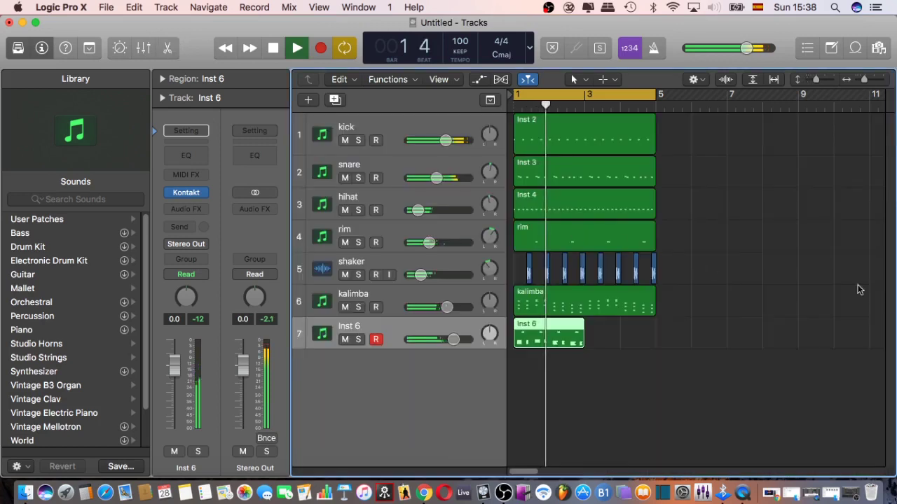
pyautogui.press('space')
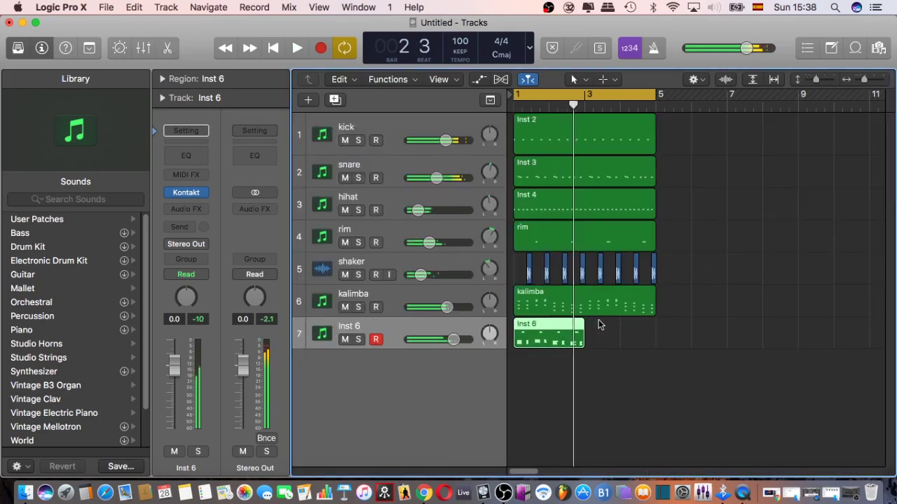
# Copy the Inst 6 region to bar 3 to fill the four-bar cycle, and listen to the loop
pyautogui.click(602, 327)
pyautogui.click(532, 328)
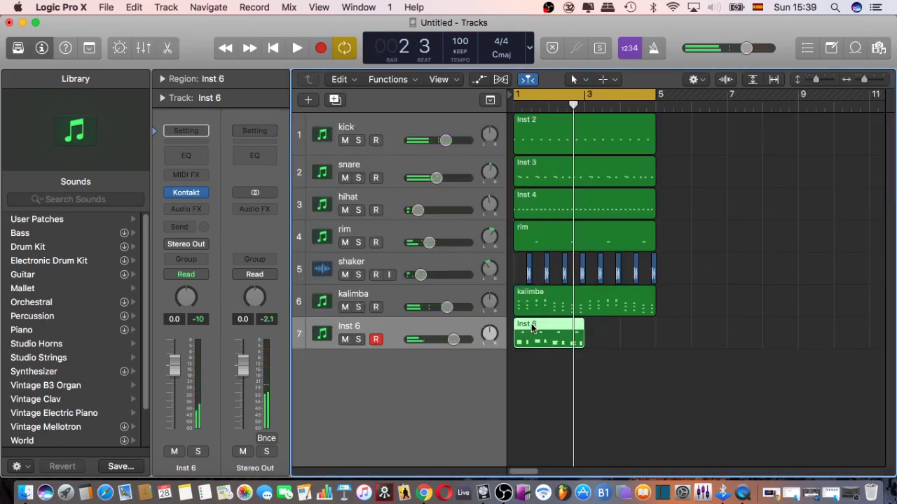
pyautogui.moveTo(538, 322); pyautogui.dragTo(636, 339)
pyautogui.press('space')
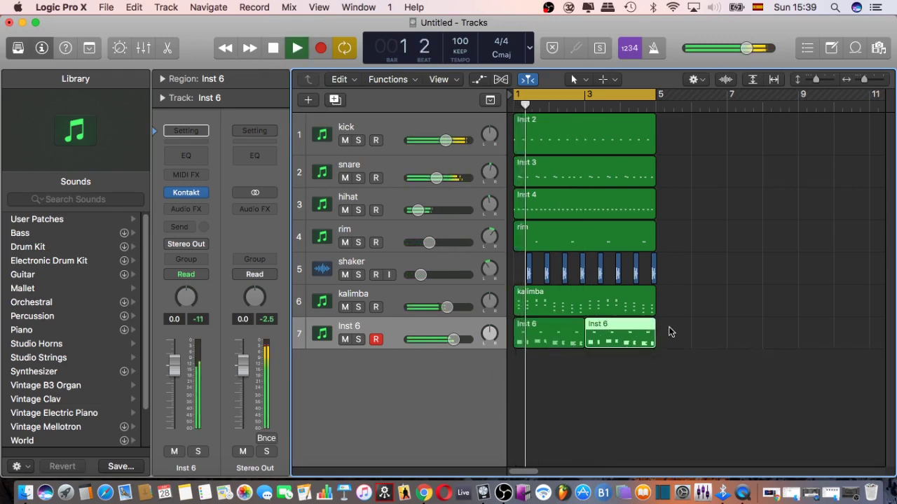
pyautogui.click(670, 332)
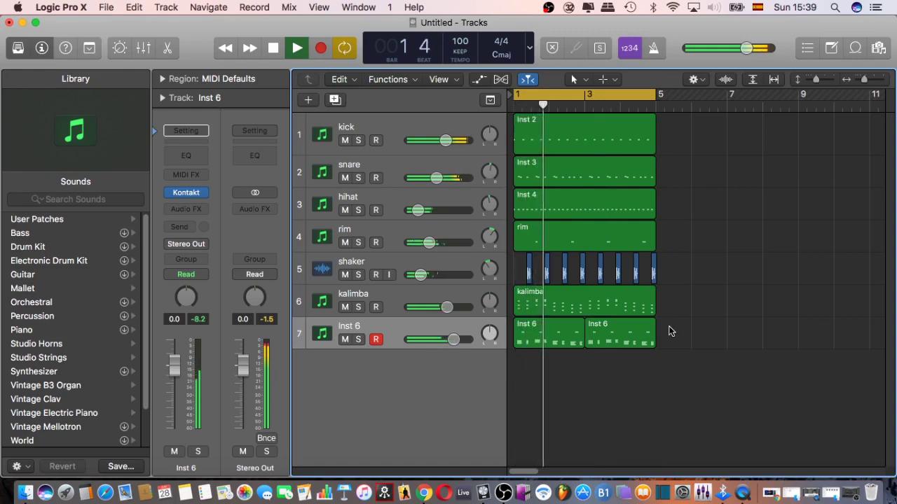
pyautogui.press('space')
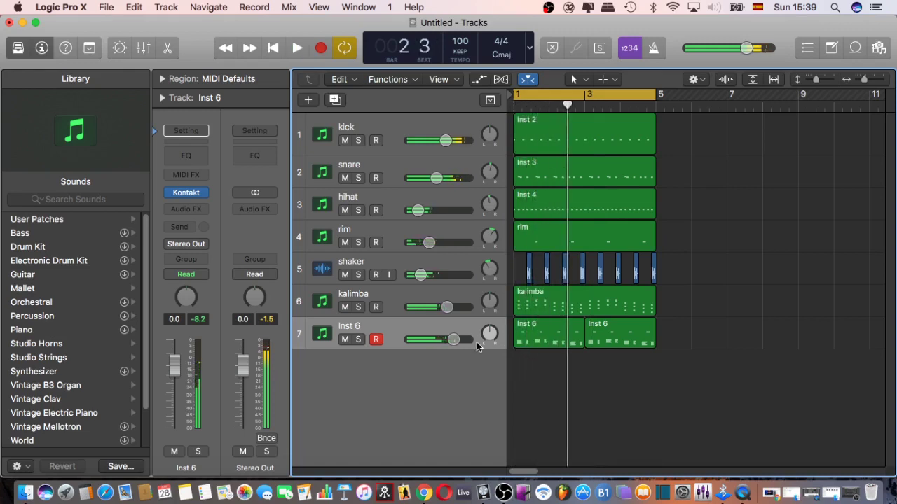
# Lower the Inst 6 track to -3.6 dB and pan it to +20, with the kalimba track panned left
pyautogui.moveTo(453, 339); pyautogui.dragTo(443, 339)
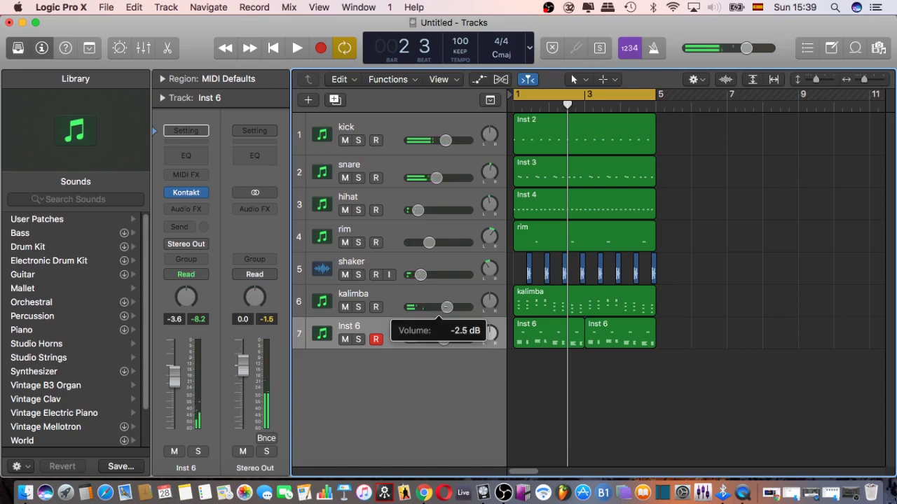
pyautogui.click(490, 301)
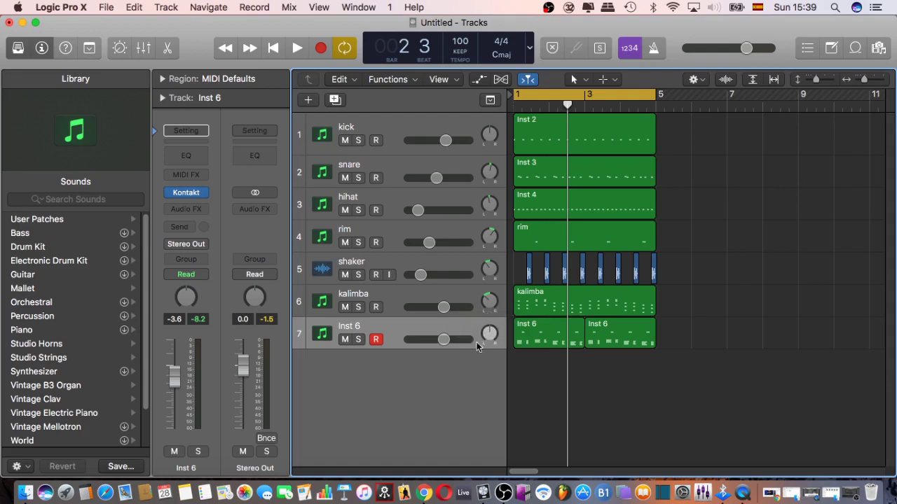
pyautogui.moveTo(490, 337); pyautogui.dragTo(490, 334)
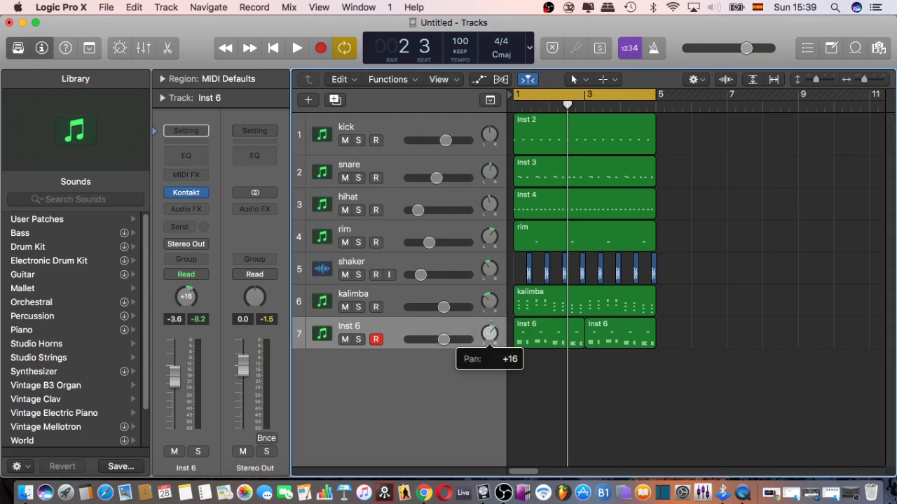
pyautogui.press('space')
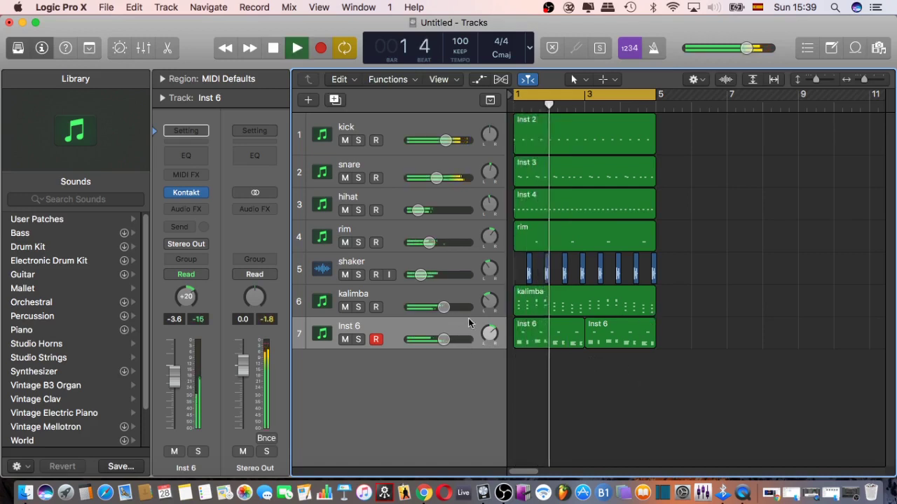
pyautogui.press('space')
# Narrow the panning by setting Inst 6 to +10 and bringing the kalimba closer to centre
pyautogui.moveTo(489, 335); pyautogui.dragTo(489, 335)
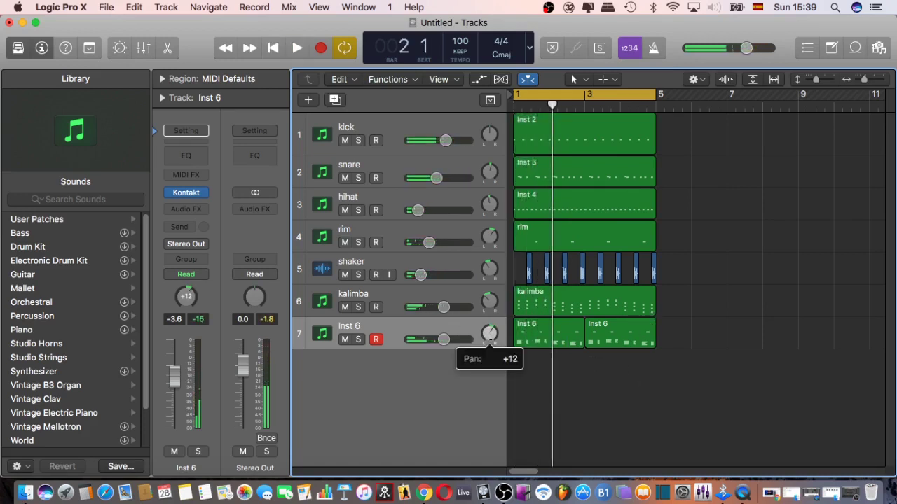
pyautogui.moveTo(489, 301); pyautogui.dragTo(489, 309)
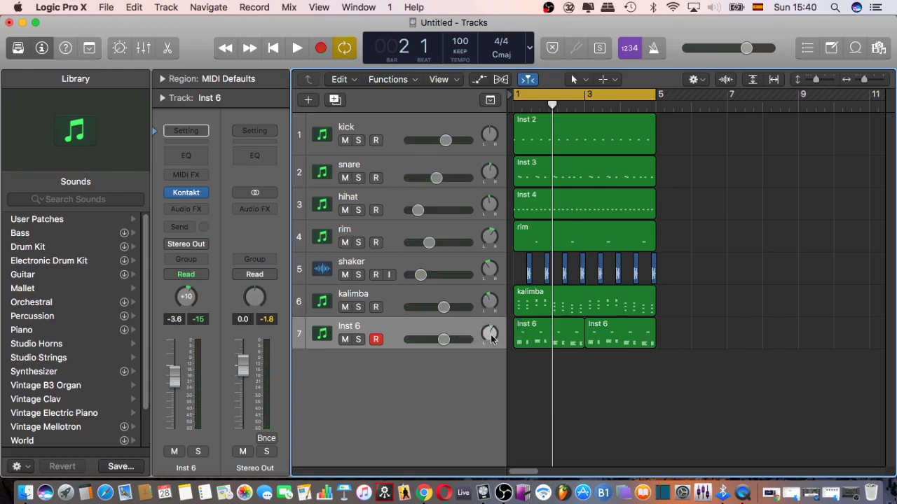
pyautogui.click(491, 336)
# Balance the two melodic tracks during playback, setting Inst 6 to -11.2 dB and lowering the kalimba slightly
pyautogui.press('space')
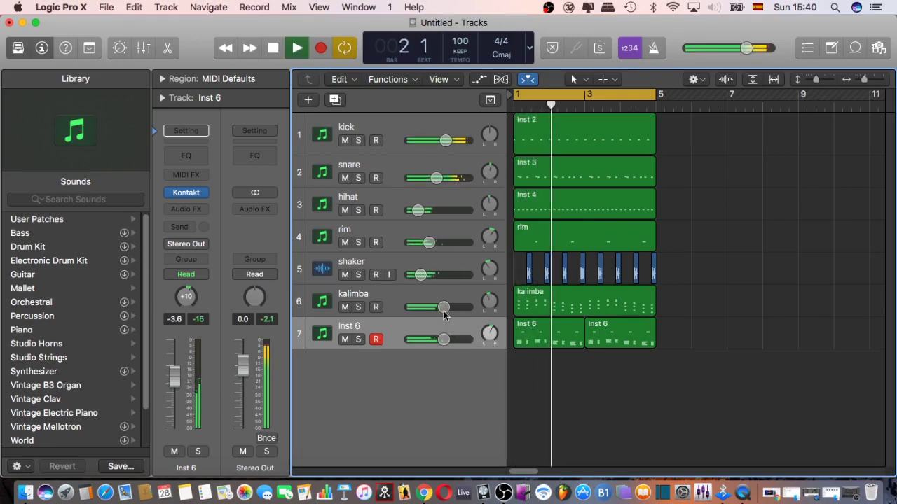
pyautogui.moveTo(443, 307); pyautogui.dragTo(441, 307)
pyautogui.moveTo(445, 339); pyautogui.dragTo(440, 339)
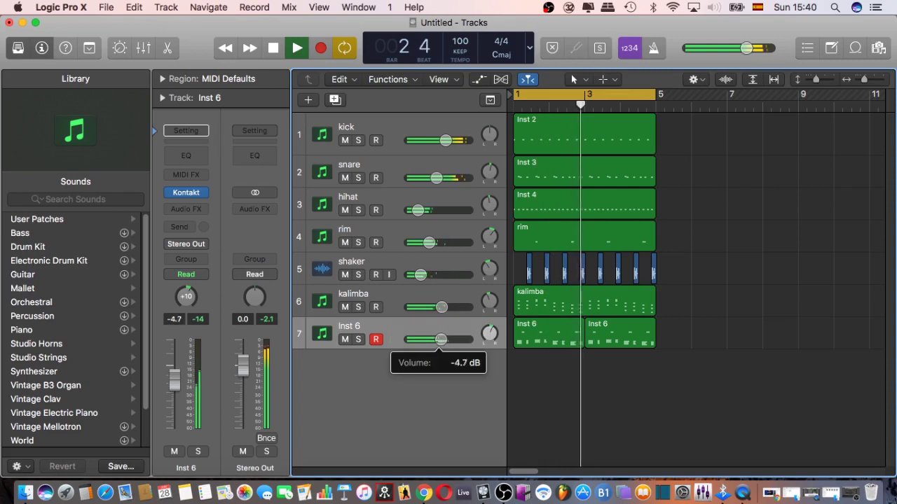
pyautogui.moveTo(442, 307)
pyautogui.mouseDown()
pyautogui.moveTo(440, 333)
pyautogui.moveTo(433, 306)
pyautogui.mouseUp()
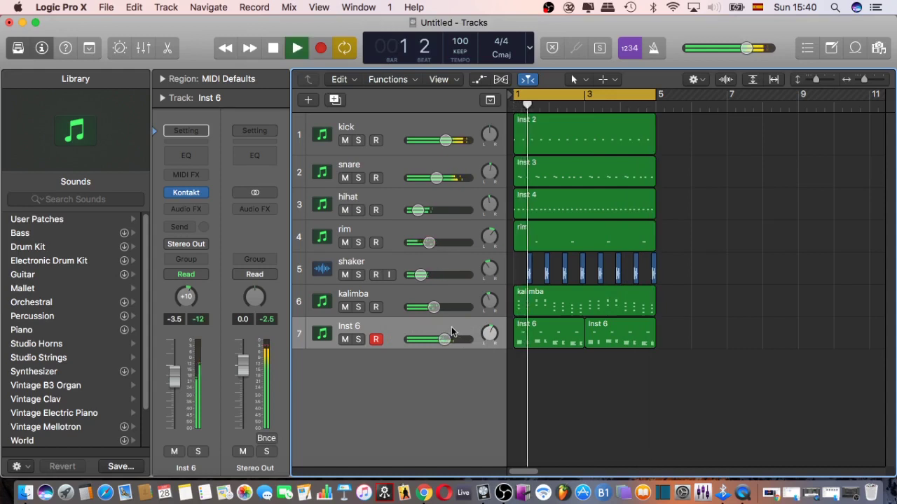
pyautogui.moveTo(433, 307); pyautogui.dragTo(446, 307)
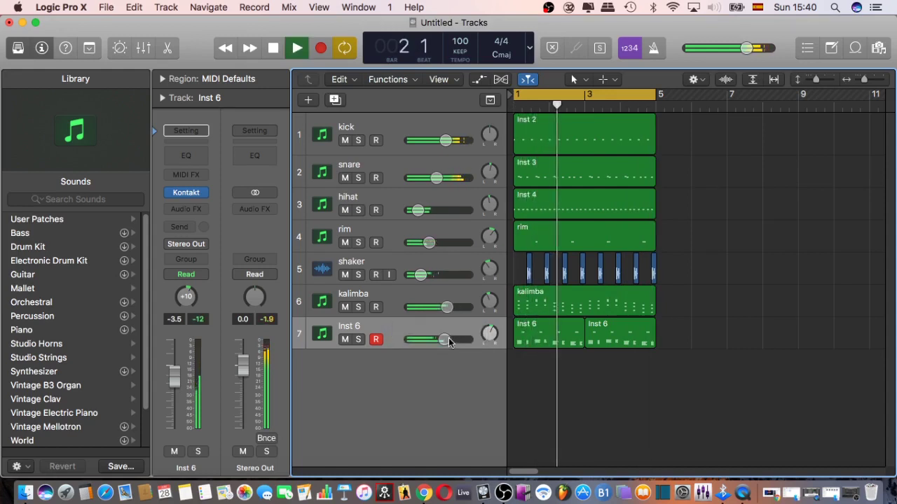
pyautogui.moveTo(443, 339); pyautogui.dragTo(431, 339)
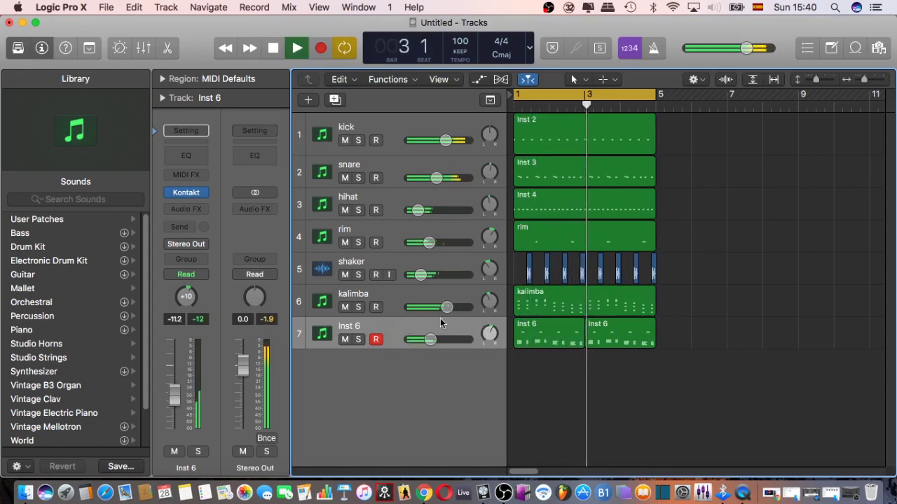
pyautogui.moveTo(449, 308); pyautogui.dragTo(444, 313)
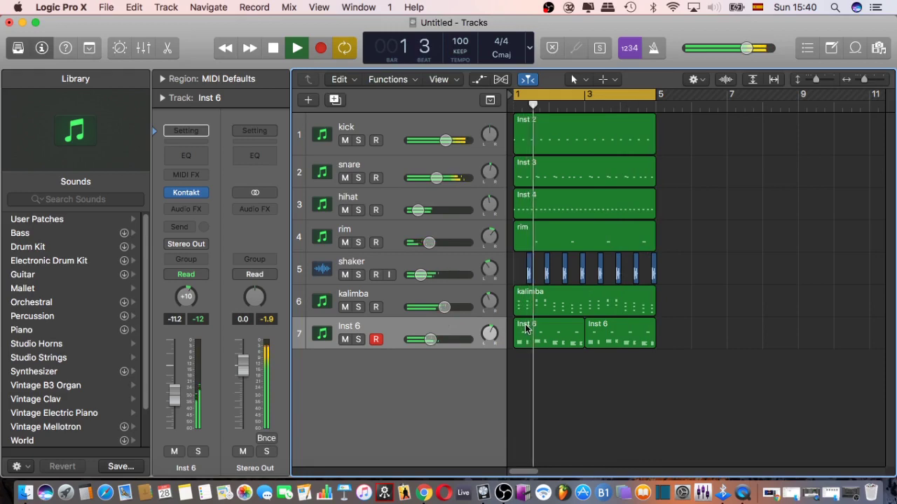
pyautogui.press('space')
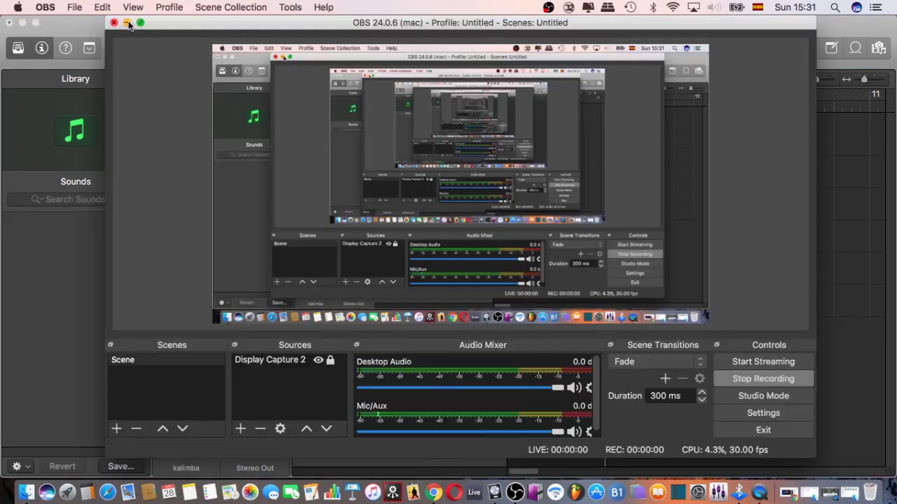
# Minimize the OBS window and switch to the Logic Pro X project
pyautogui.click(127, 23)
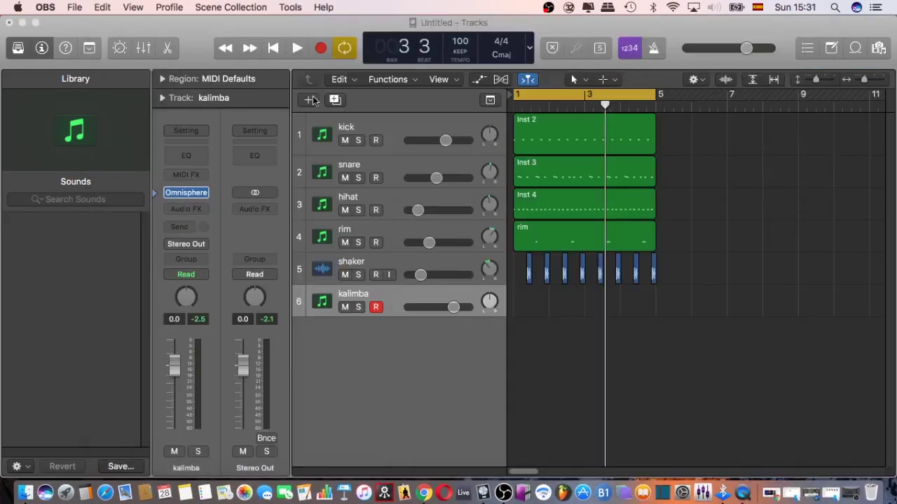
pyautogui.click(443, 21)
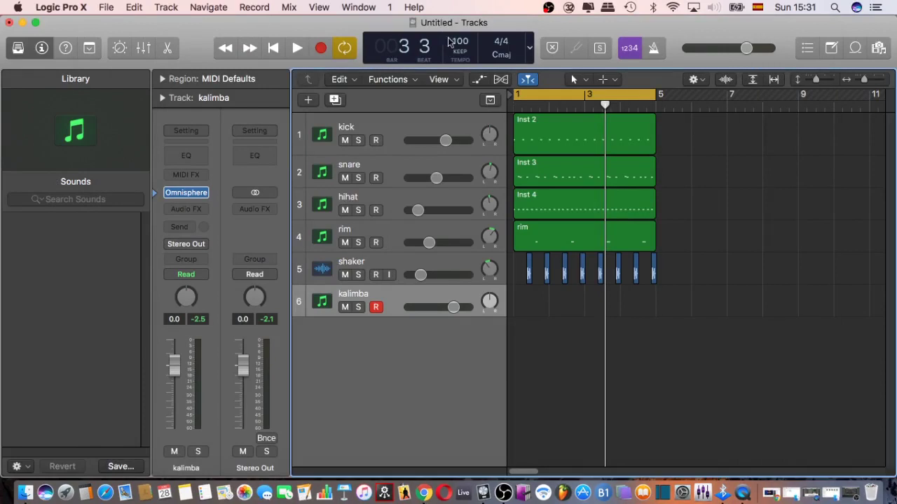
pyautogui.click(321, 49)
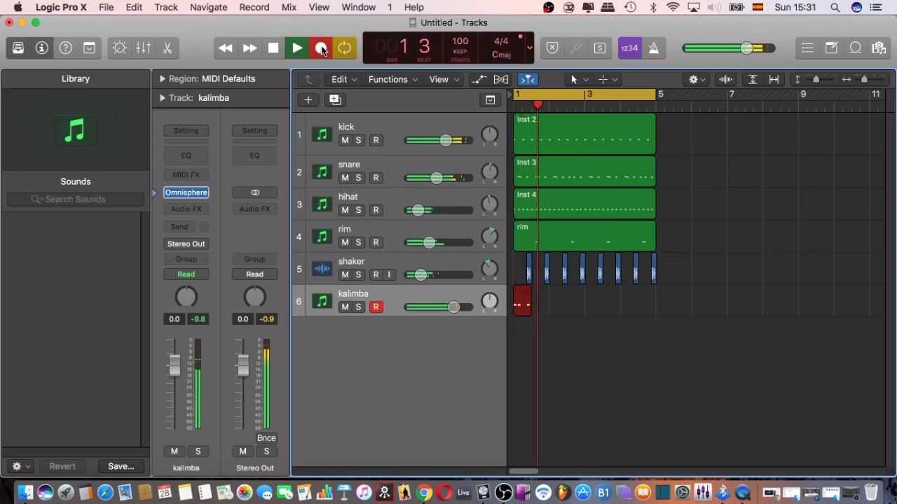
pyautogui.press('space')
pyautogui.press('Delete')
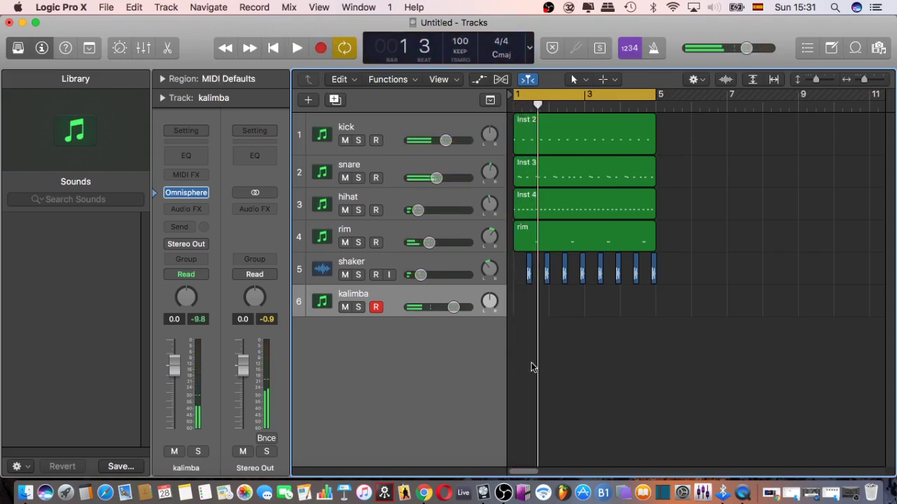
# Record a four-bar chord part on the kalimba track across bars 1 to 4
pyautogui.click(321, 49)
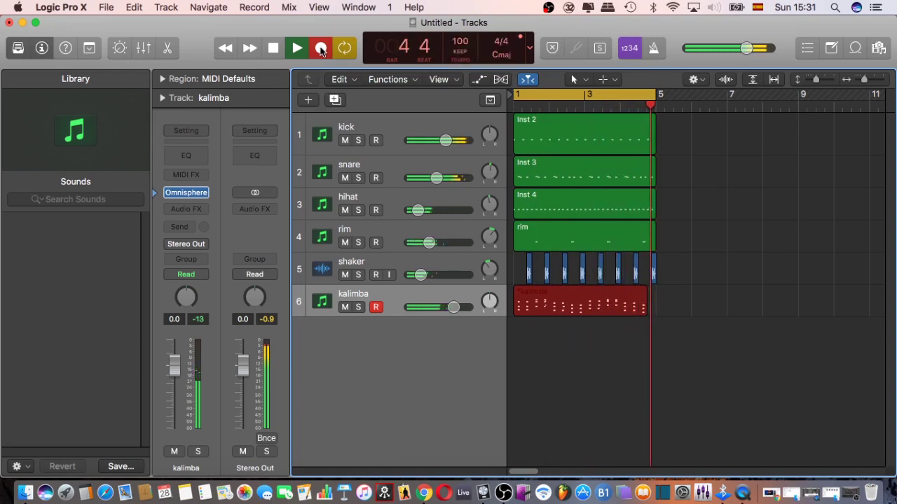
pyautogui.press('space')
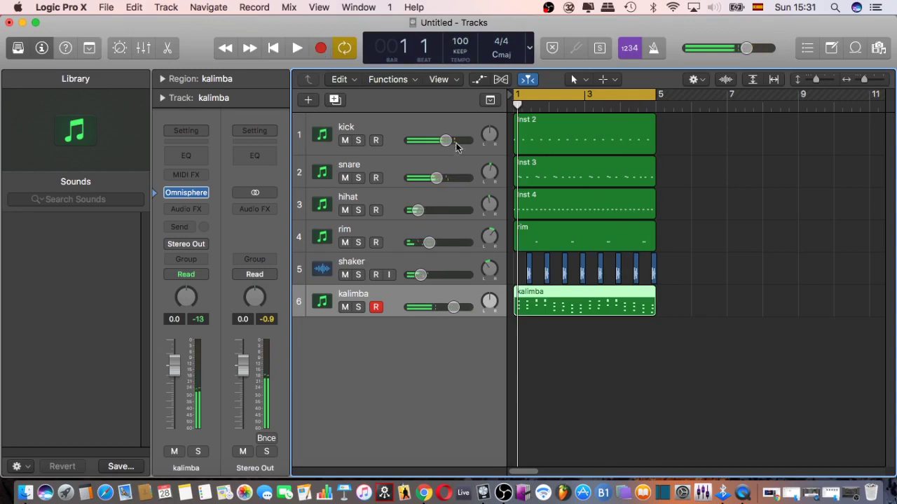
pyautogui.click(667, 295)
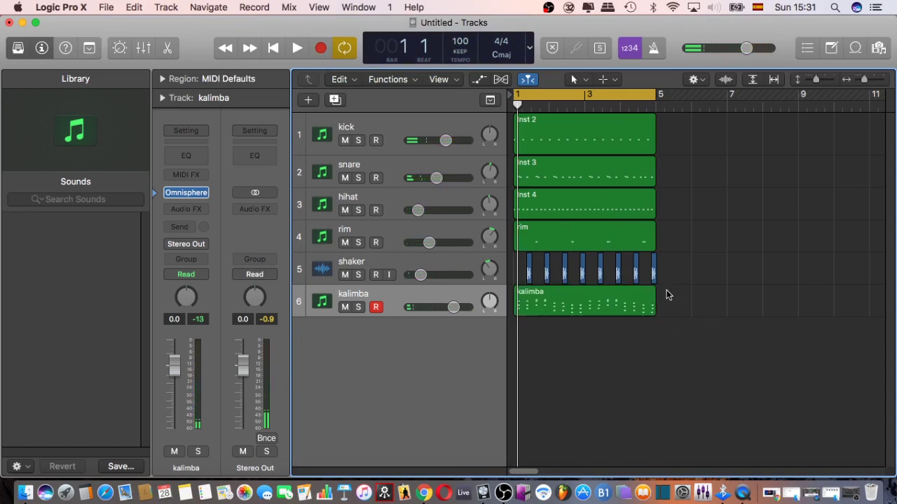
# Open the kalimba region in the Piano Roll, enlarge the editor and hide its automation lane
pyautogui.doubleClick(585, 290)
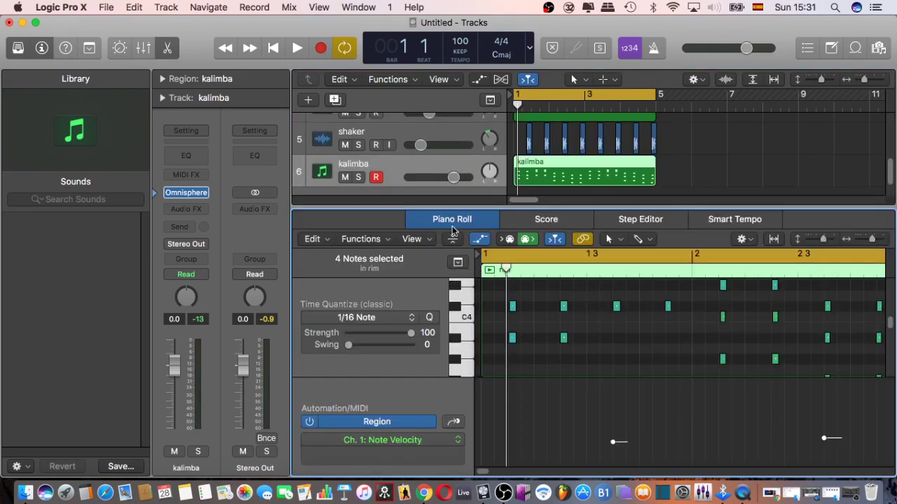
pyautogui.moveTo(530, 208); pyautogui.dragTo(530, 130)
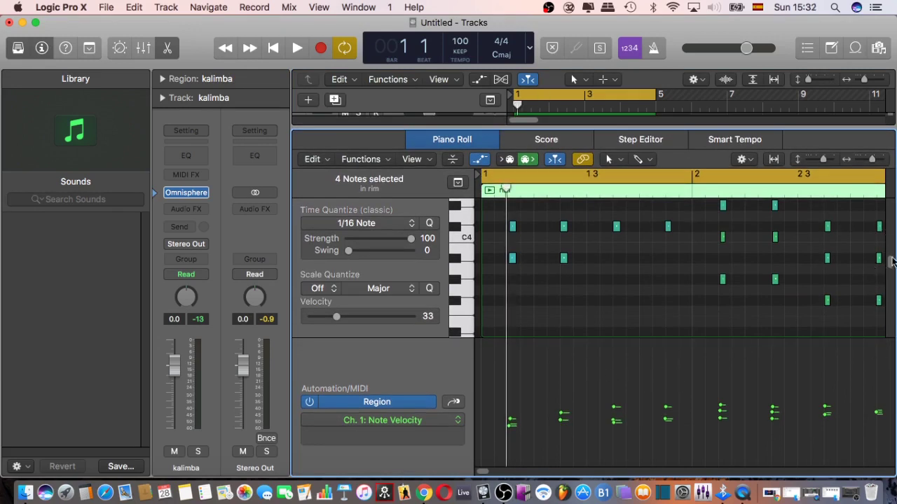
pyautogui.scroll(3, 841, 281)
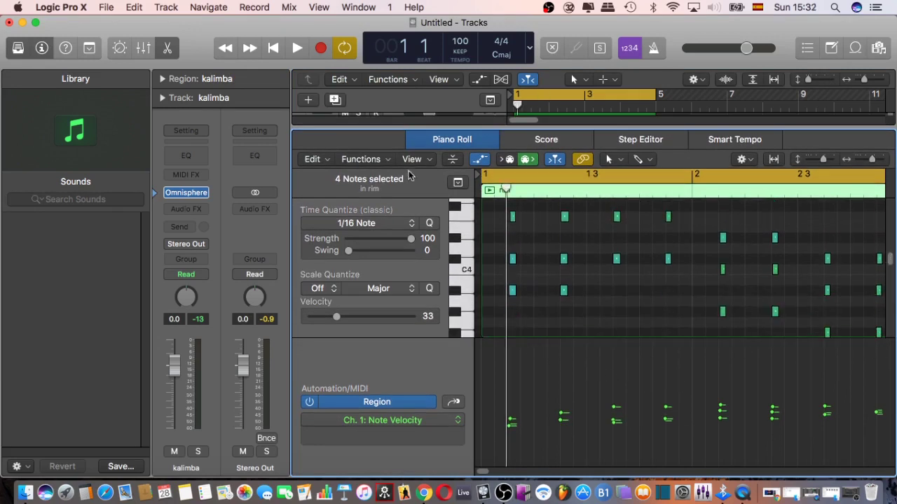
pyautogui.click(479, 160)
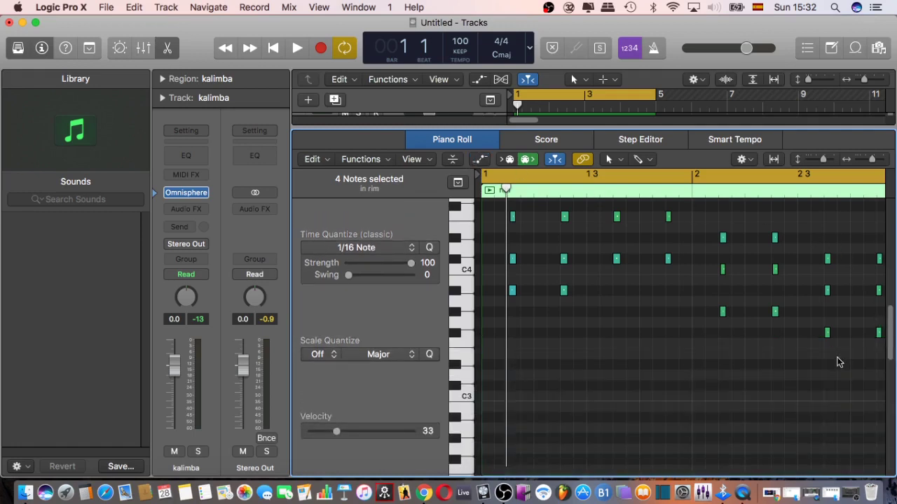
# Select all the notes in the kalimba region and quantize them to 1/16 Note
pyautogui.scroll(5, 891, 330)
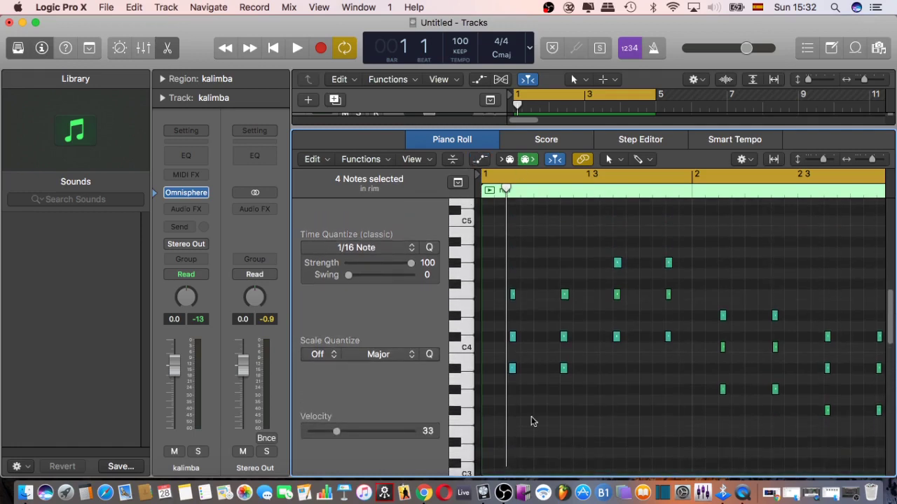
pyautogui.click(466, 412)
pyautogui.keyDown('shift'); pyautogui.click(462, 391); pyautogui.keyUp('shift')
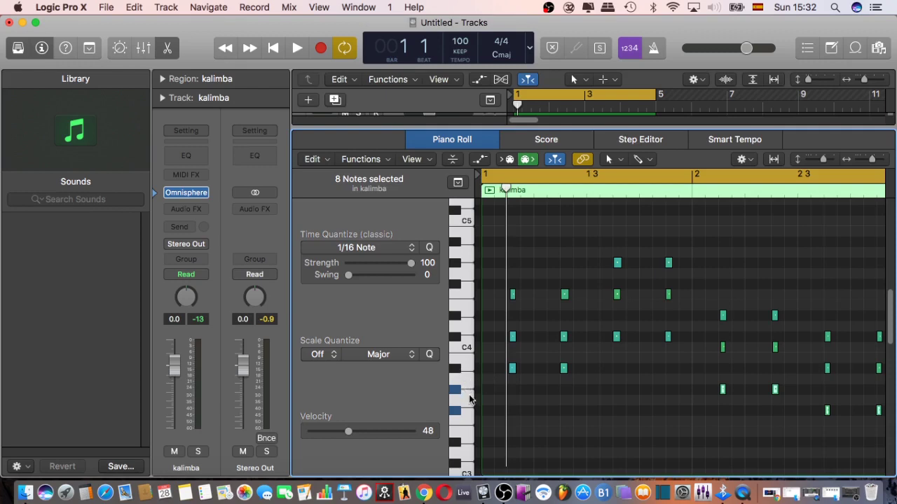
pyautogui.moveTo(462, 390); pyautogui.dragTo(451, 227)
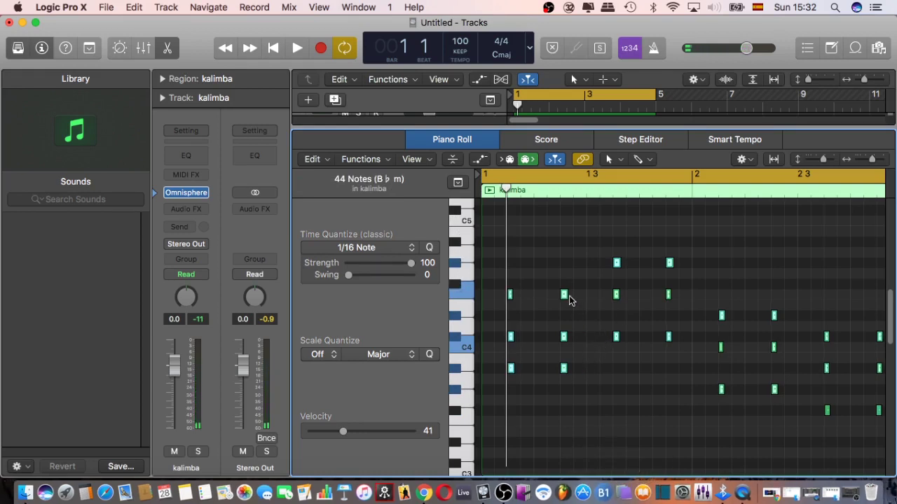
# Close the editor and, during playback, lower the kalimba track to -2.5 dB and turn off its record arming
pyautogui.press('space')
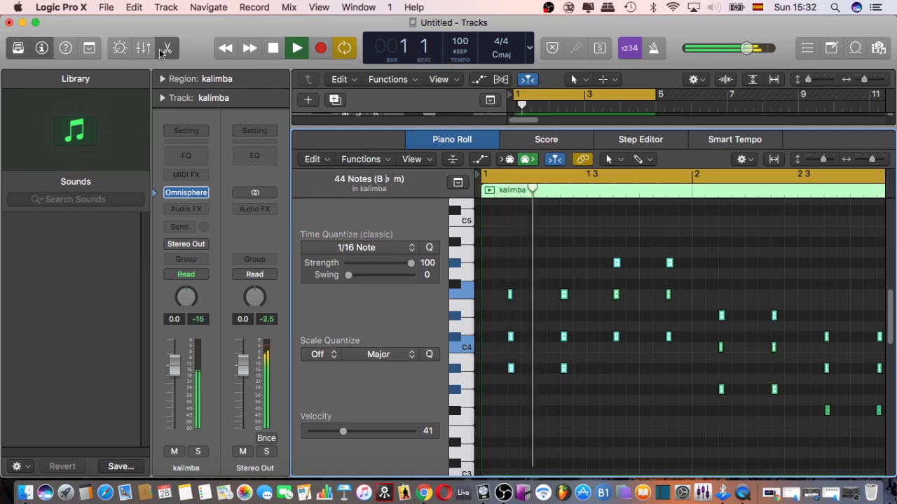
pyautogui.click(173, 52)
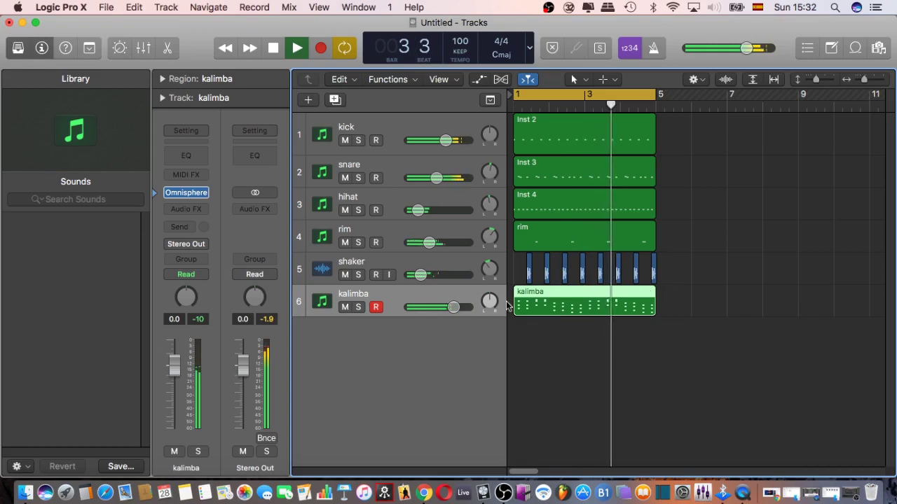
pyautogui.moveTo(456, 307); pyautogui.dragTo(449, 308)
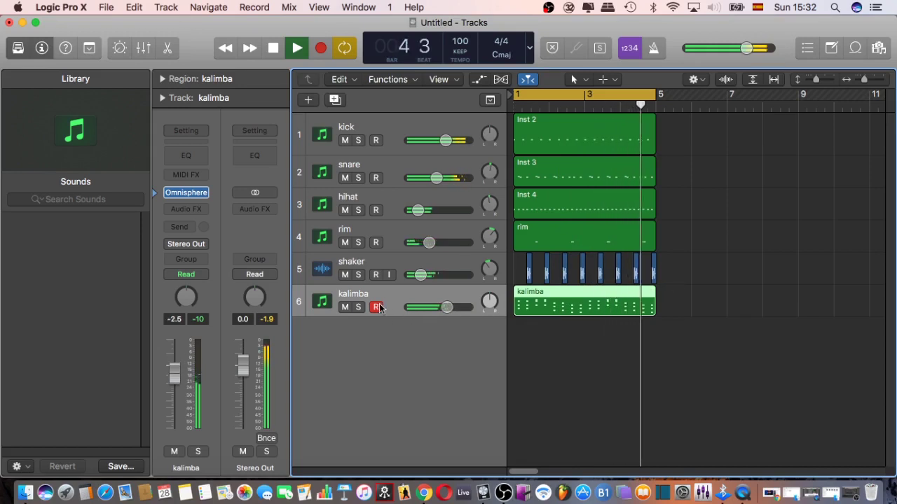
pyautogui.click(377, 307)
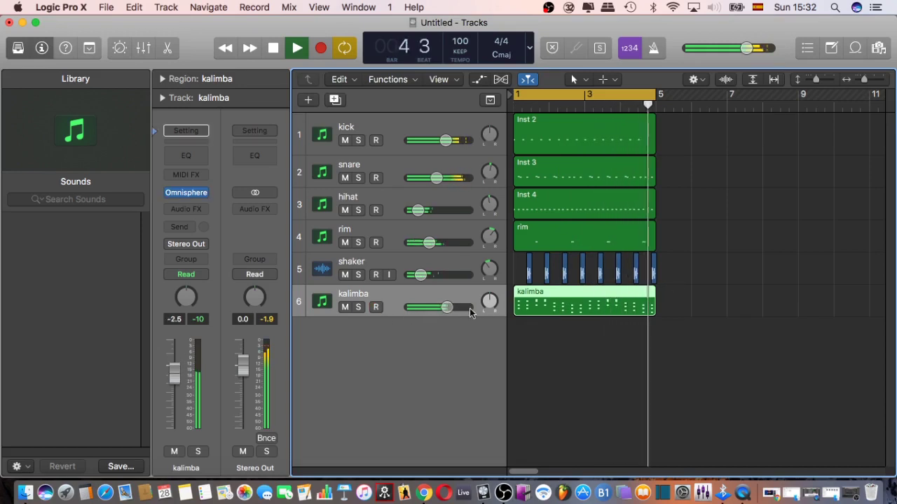
pyautogui.click(662, 293)
pyautogui.press('space')
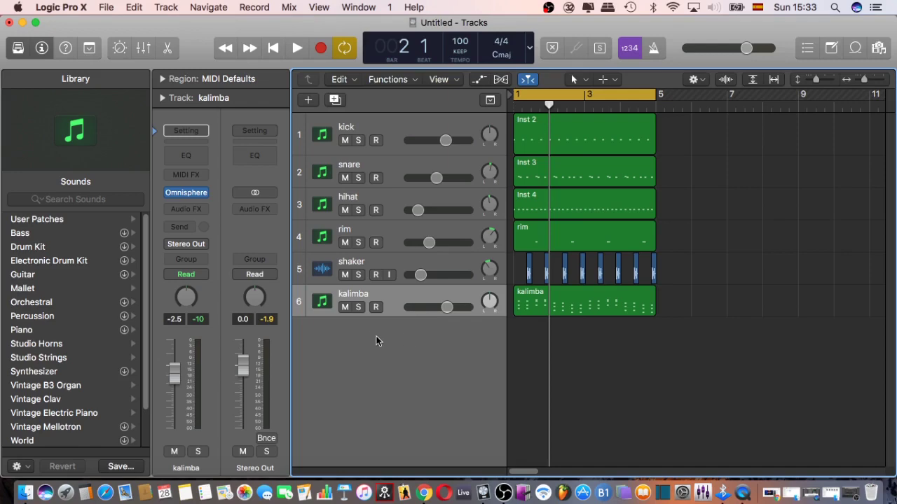
# Create one new software instrument track below the kalimba track
pyautogui.click(166, 8)
pyautogui.click(186, 23)
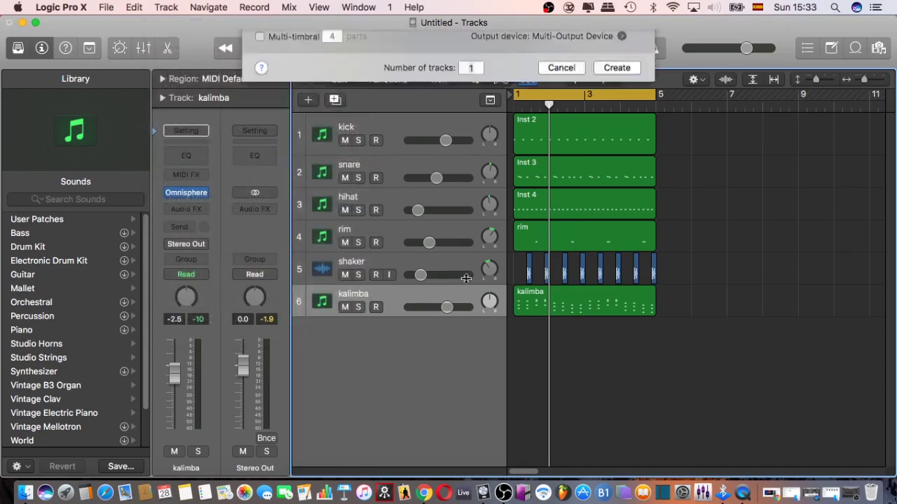
pyautogui.click(613, 232)
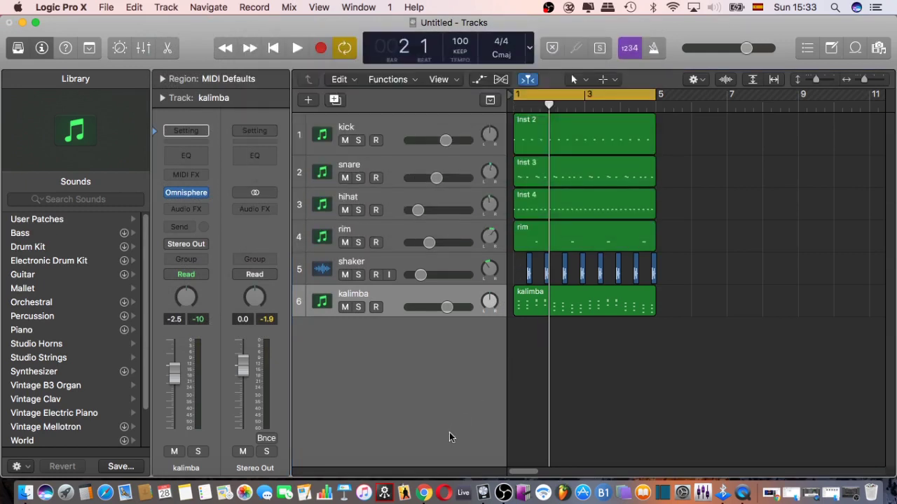
# Load Kontakt on the Inst 6 track with the Ukulele Low-G (Finger) instrument from the Acou6tics library
pyautogui.click(204, 194)
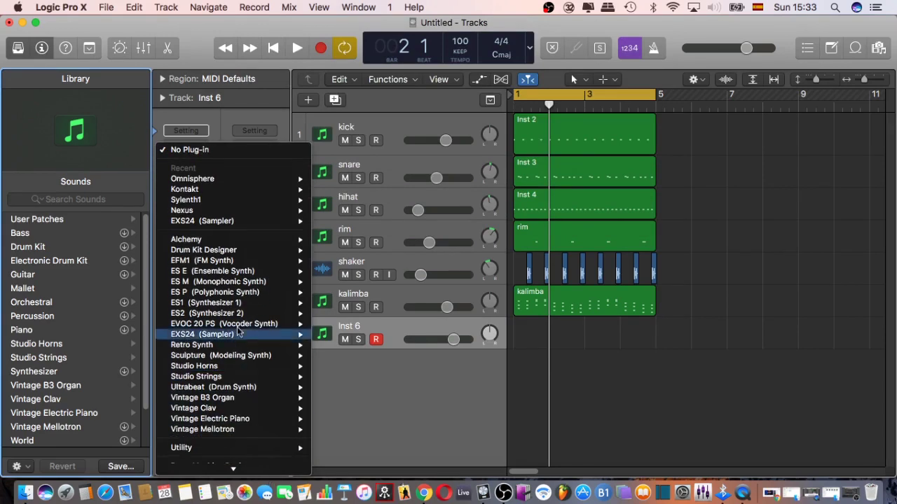
pyautogui.moveTo(202, 195)
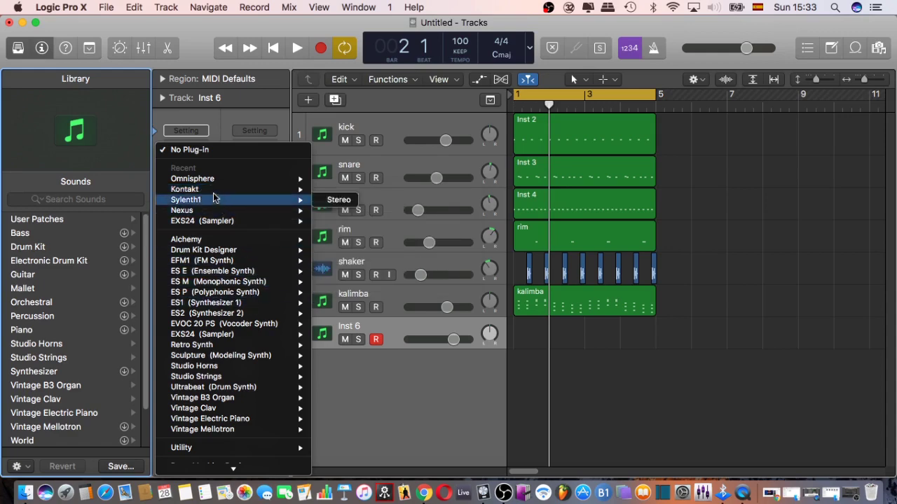
pyautogui.click(211, 192)
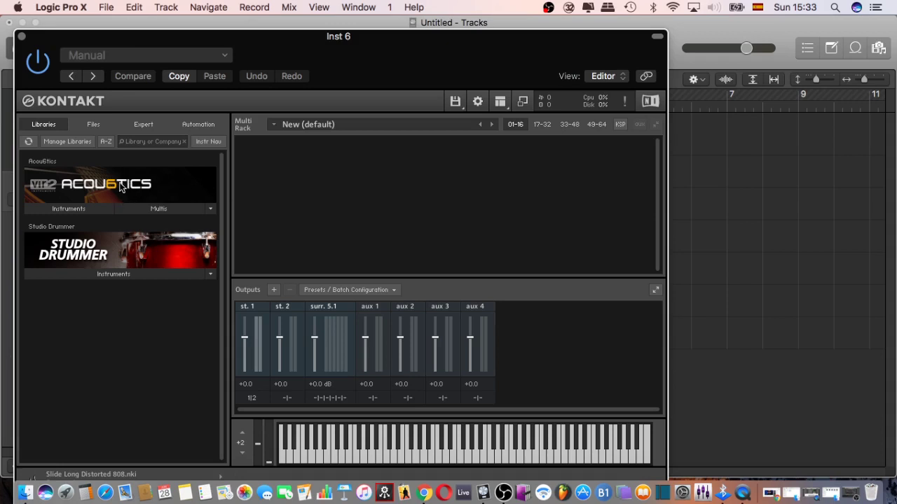
pyautogui.click(82, 210)
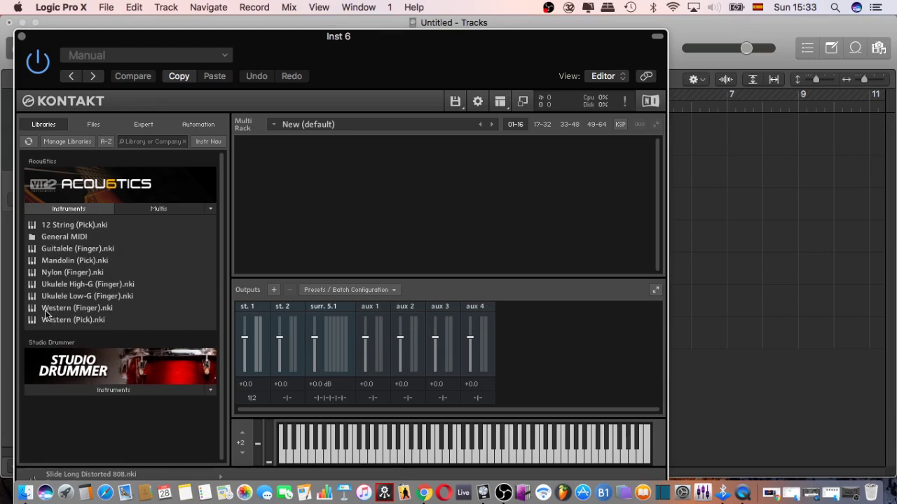
pyautogui.click(79, 300)
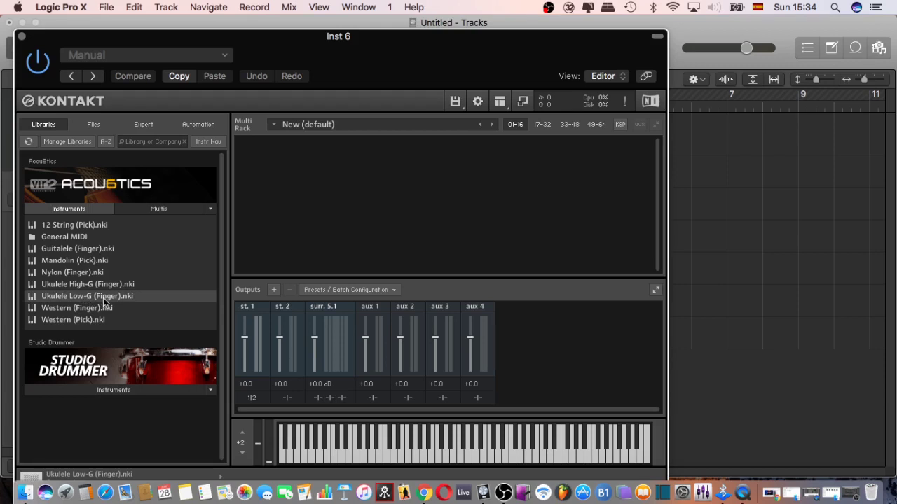
pyautogui.doubleClick(126, 295)
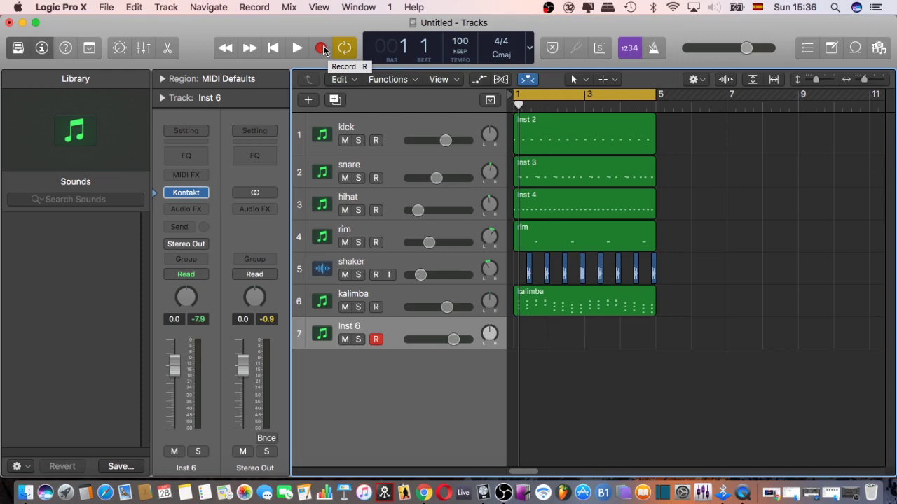
# Play the loop from bar 1 in short passes to rehearse the ukulele part on the Inst 6 track
pyautogui.click(322, 48)
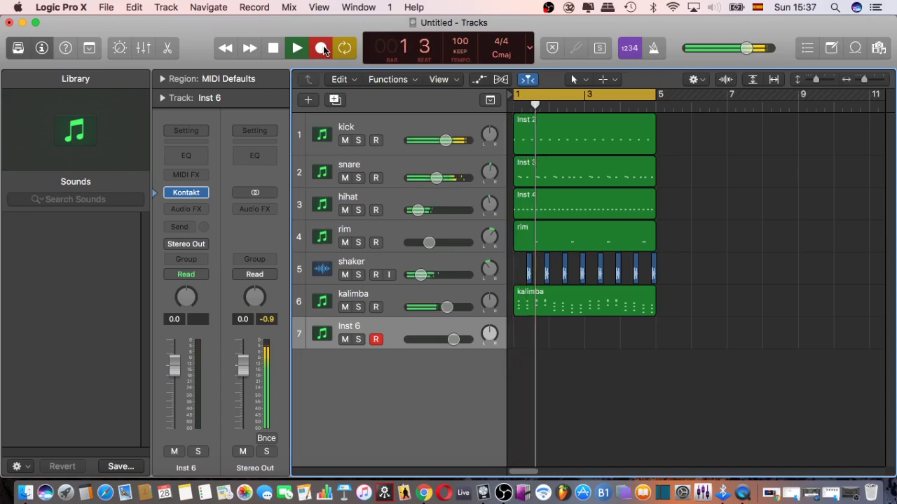
pyautogui.click(323, 45)
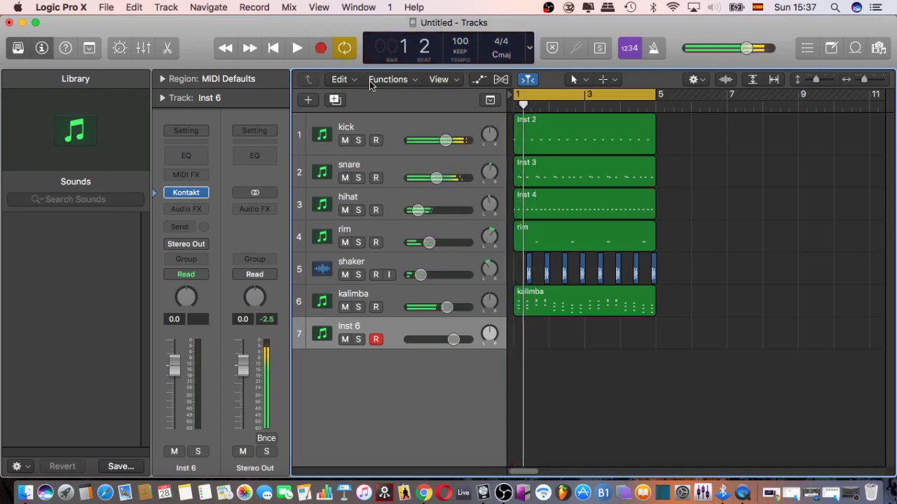
pyautogui.press('space')
pyautogui.press('space')
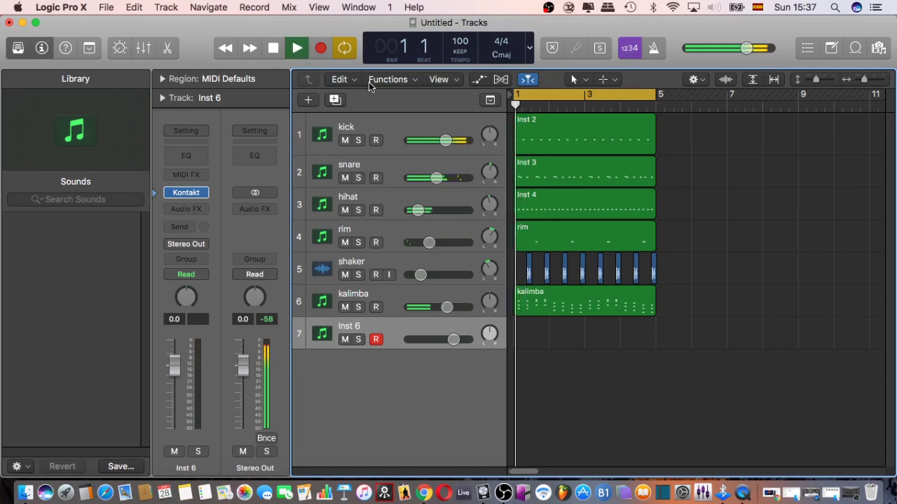
pyautogui.press('space')
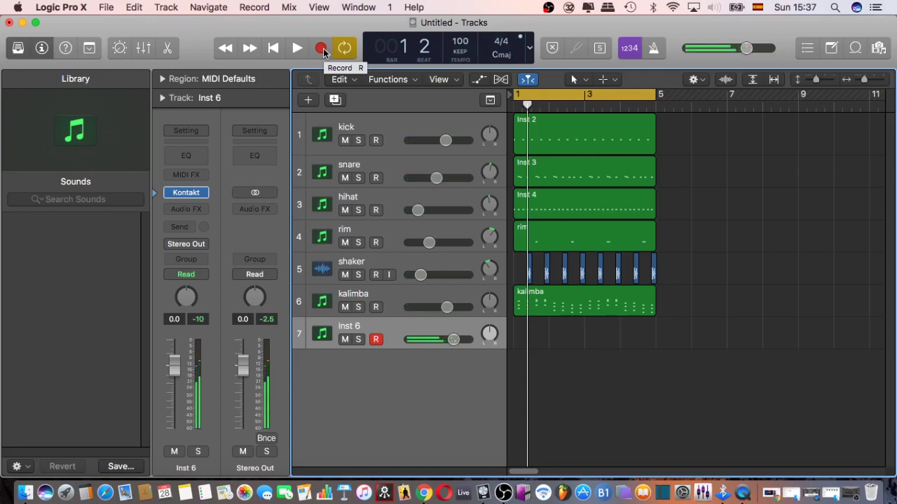
pyautogui.press('space')
pyautogui.press('space')
pyautogui.press('space')
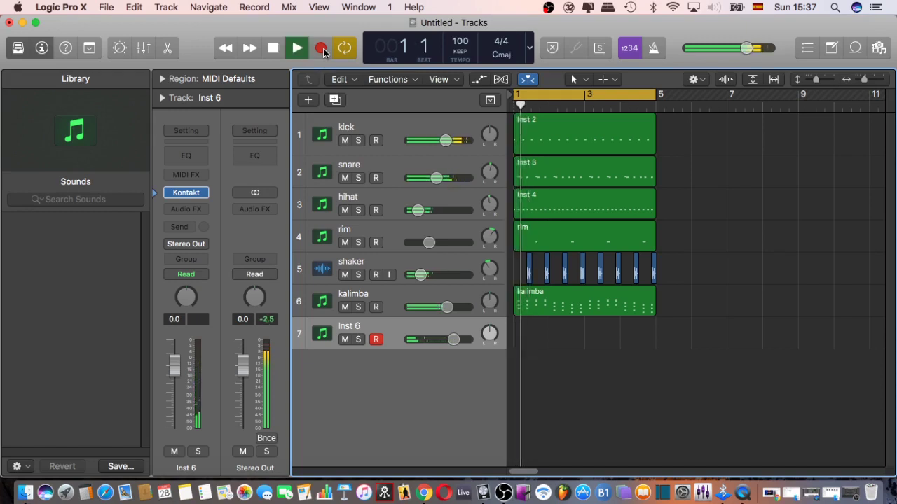
pyautogui.press('space')
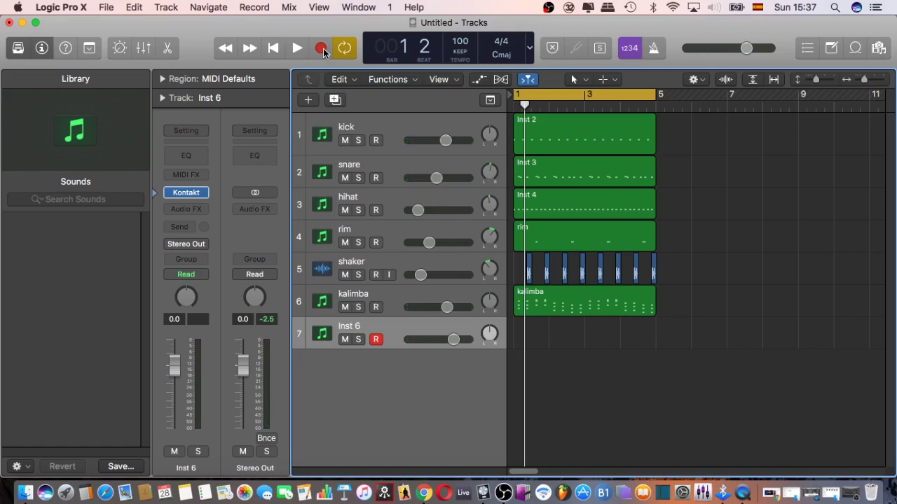
pyautogui.click(321, 48)
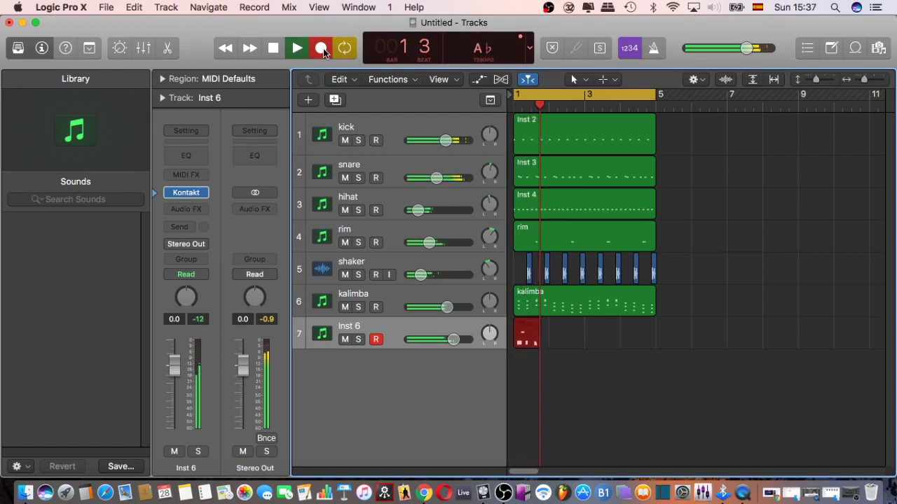
pyautogui.click(323, 48)
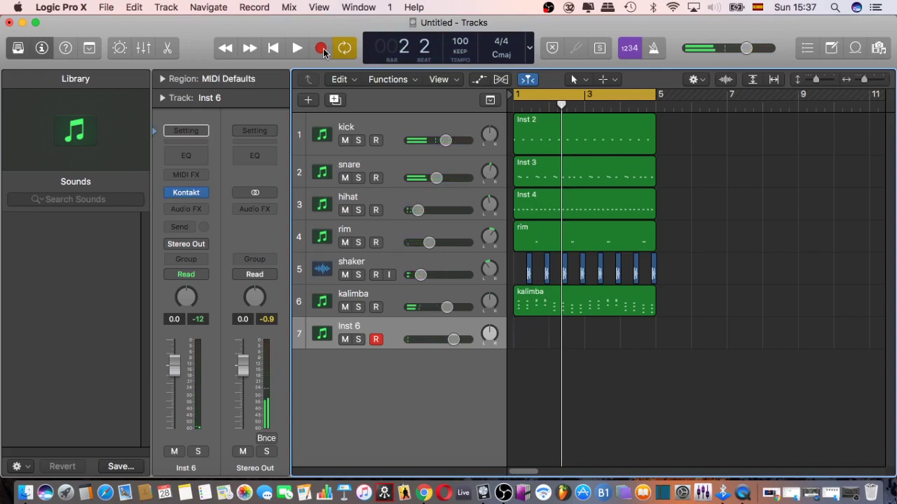
pyautogui.click(323, 48)
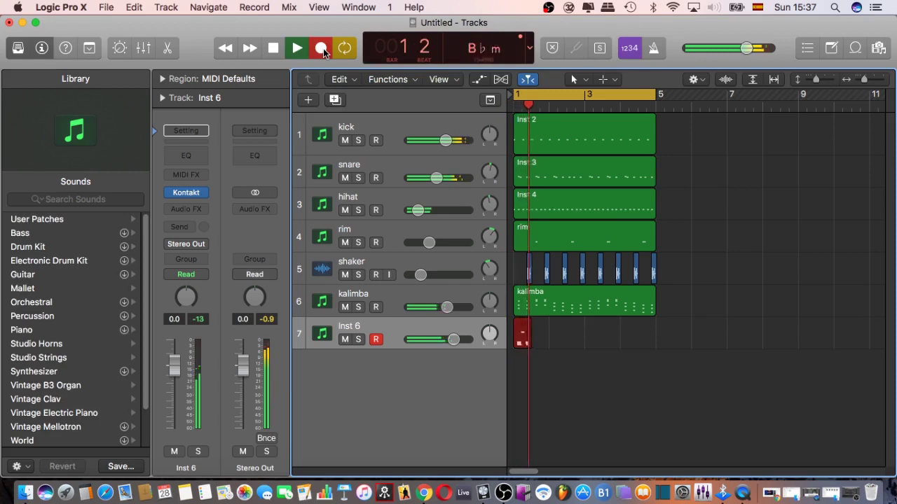
pyautogui.click(323, 48)
pyautogui.press('Delete')
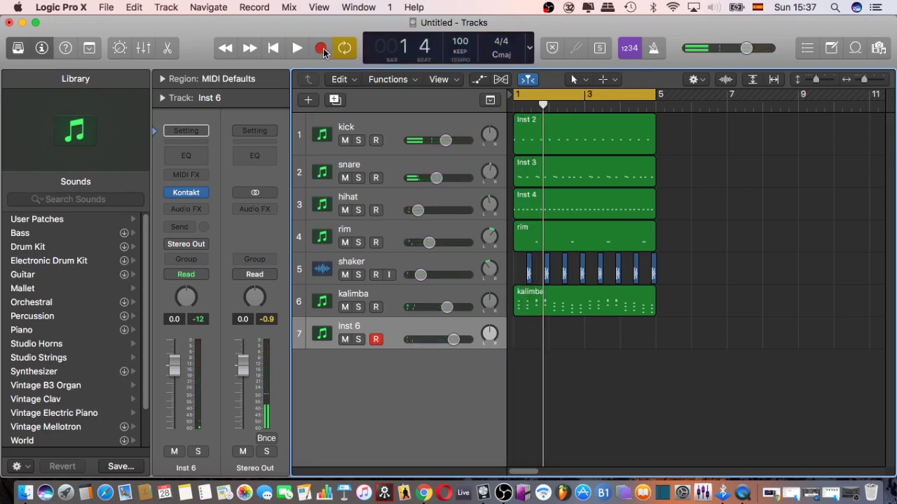
pyautogui.click(321, 49)
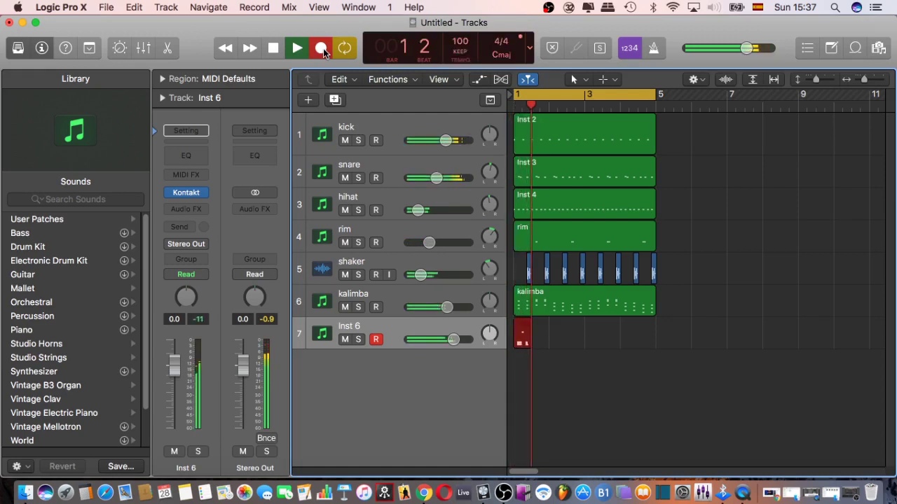
pyautogui.press('space')
pyautogui.press('super+z')
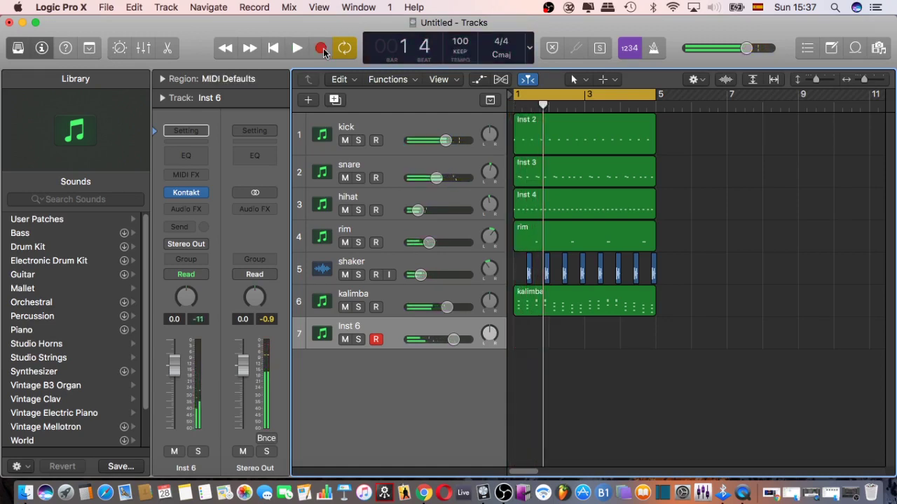
# Record a two-bar ukulele chord part on the Inst 6 track across bars 1 and 2
pyautogui.click(323, 49)
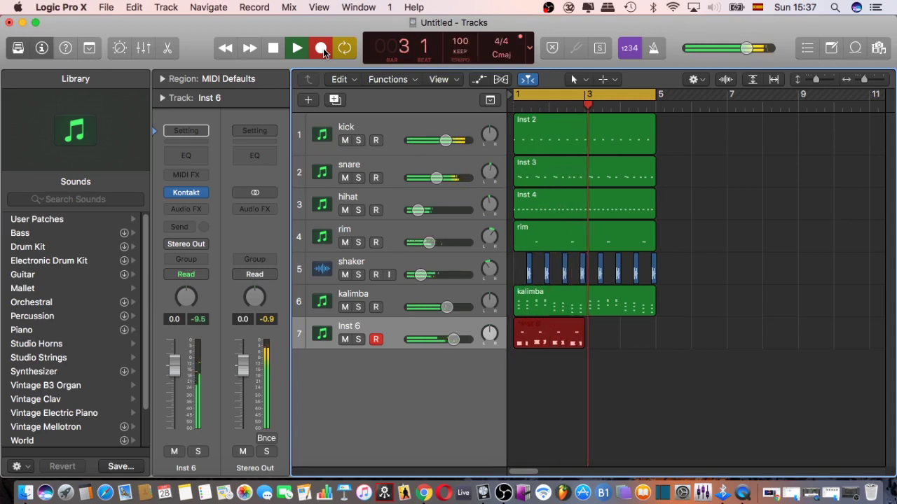
pyautogui.press('space')
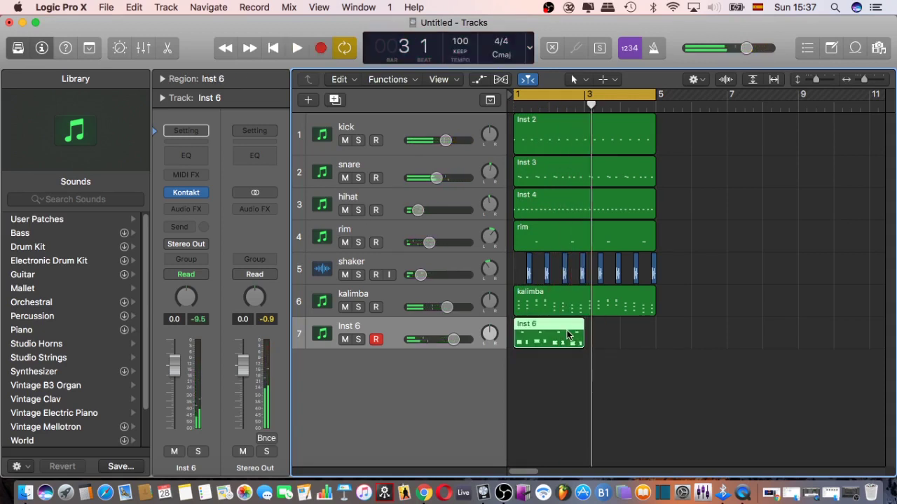
pyautogui.click(599, 333)
# Select all the notes of the Inst 6 region, including the high C6 ones, and quantize them to 1/16 Note
pyautogui.doubleClick(562, 323)
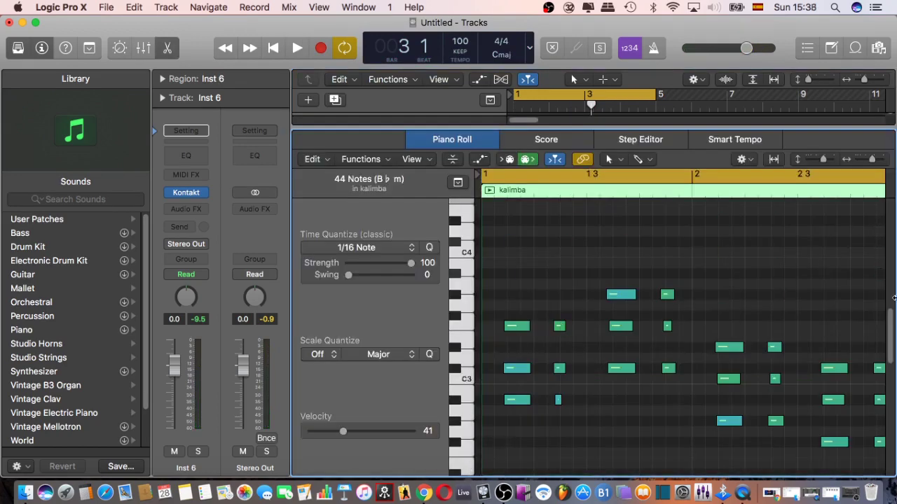
pyautogui.scroll(-5, 891, 319)
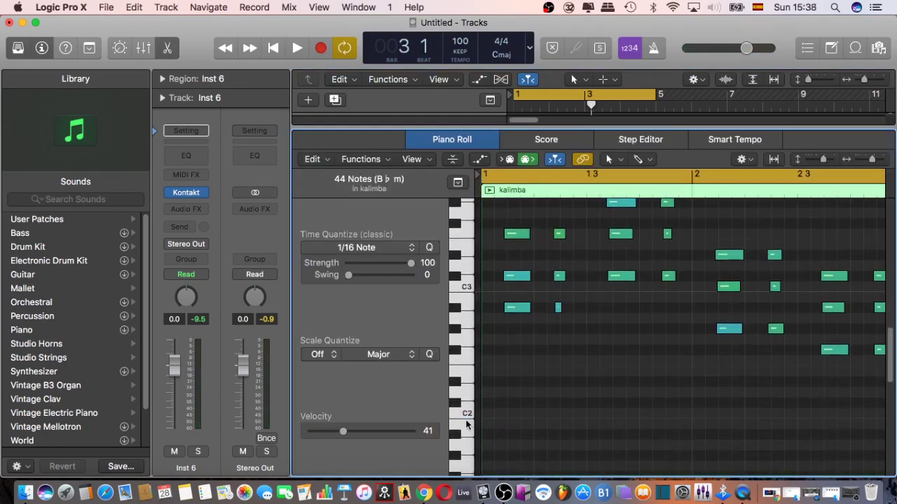
pyautogui.moveTo(479, 402); pyautogui.dragTo(502, 219)
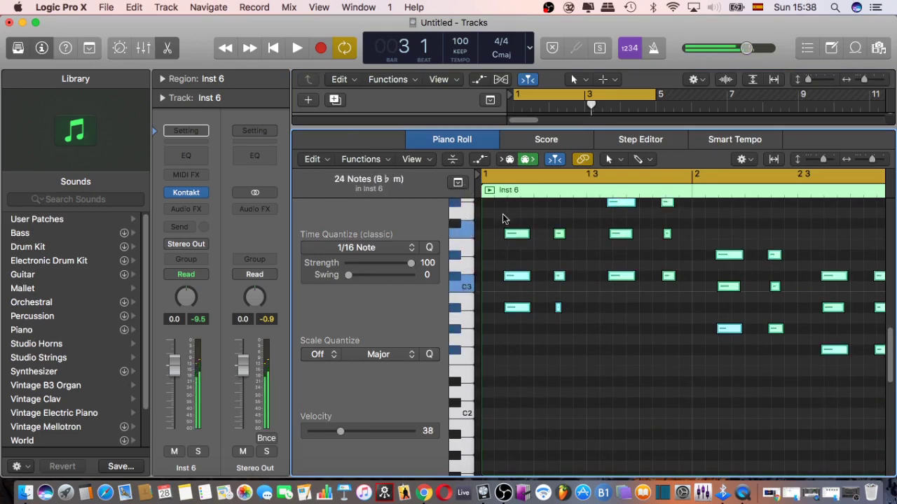
pyautogui.moveTo(891, 350); pyautogui.dragTo(890, 330)
pyautogui.moveTo(825, 160); pyautogui.dragTo(811, 159)
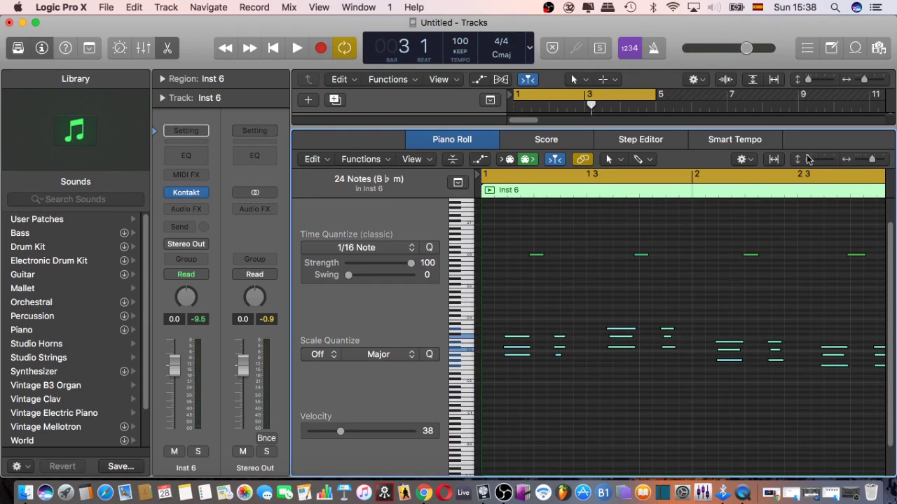
pyautogui.moveTo(808, 159); pyautogui.dragTo(815, 158)
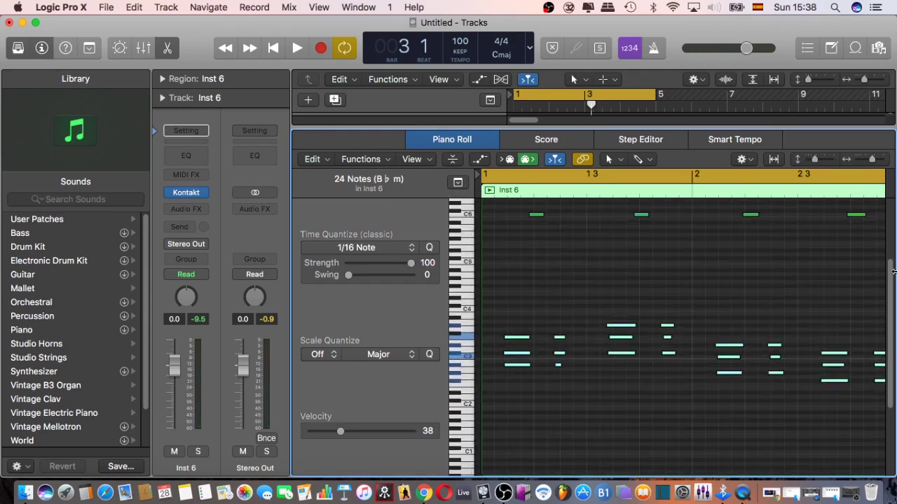
pyautogui.moveTo(890, 280); pyautogui.dragTo(891, 271)
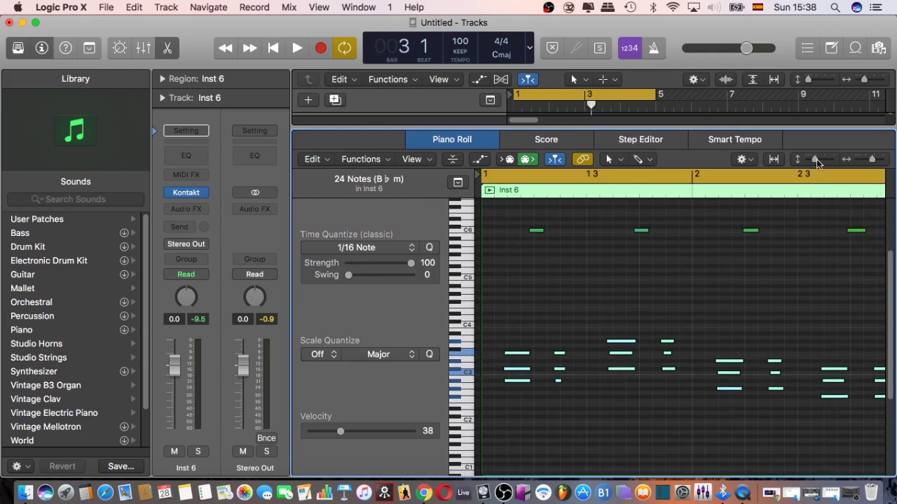
pyautogui.moveTo(815, 159); pyautogui.dragTo(812, 159)
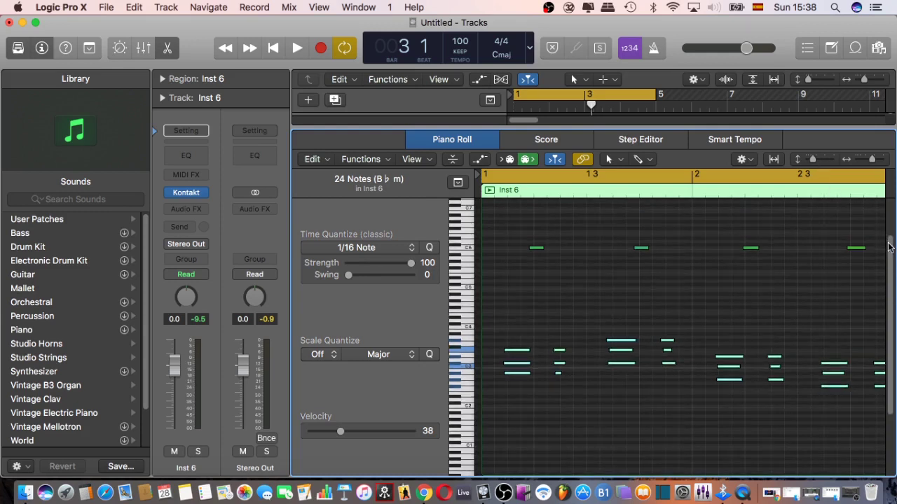
pyautogui.moveTo(890, 248); pyautogui.dragTo(890, 243)
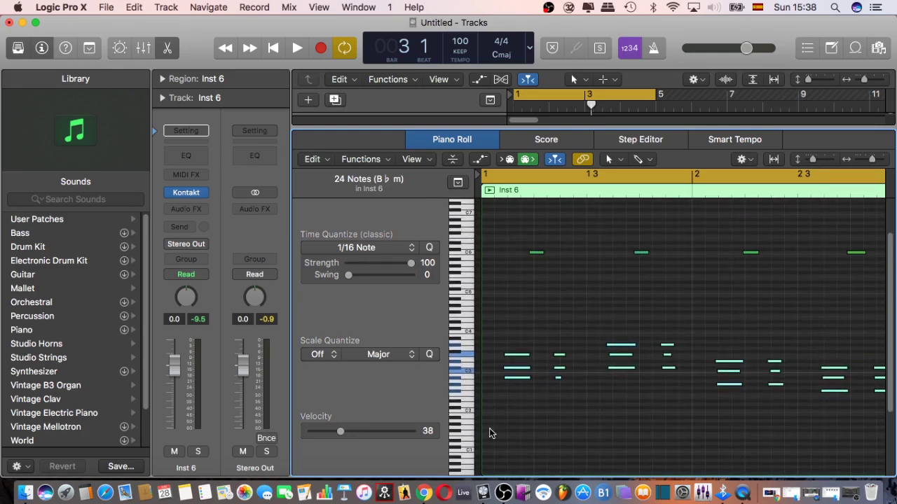
pyautogui.moveTo(467, 411); pyautogui.dragTo(460, 251)
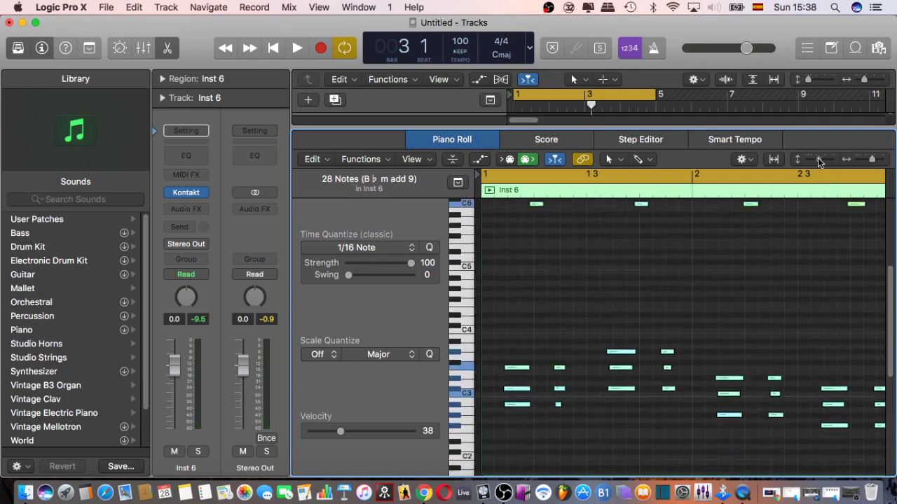
pyautogui.moveTo(811, 161); pyautogui.dragTo(811, 159)
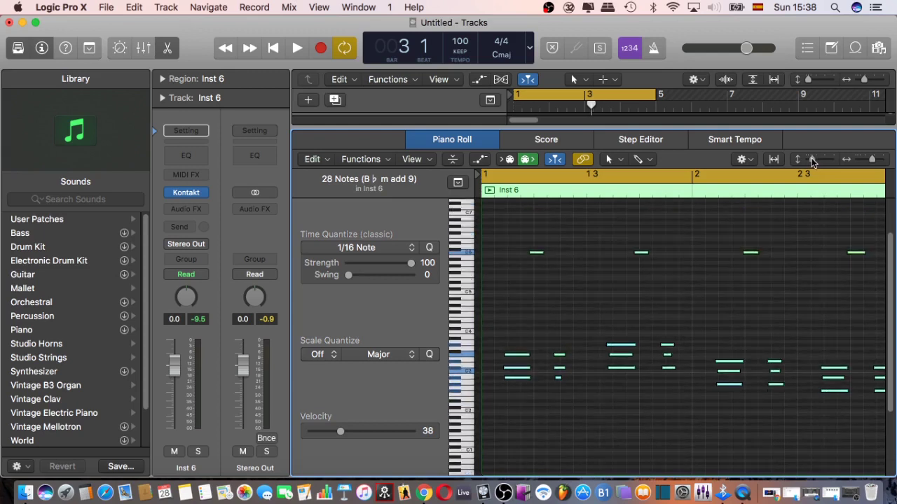
# Play the loop from bar 1 to check the quantized ukulele part, closing the note editor during playback
pyautogui.press('space')
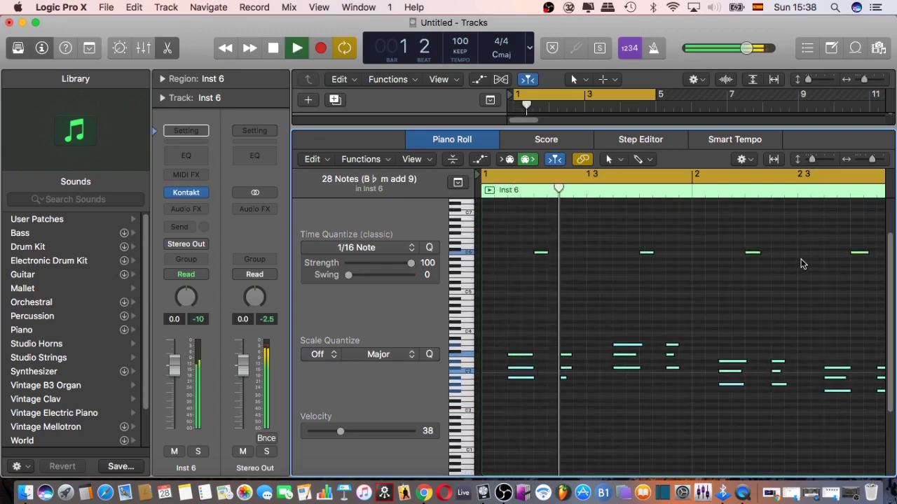
pyautogui.click(168, 47)
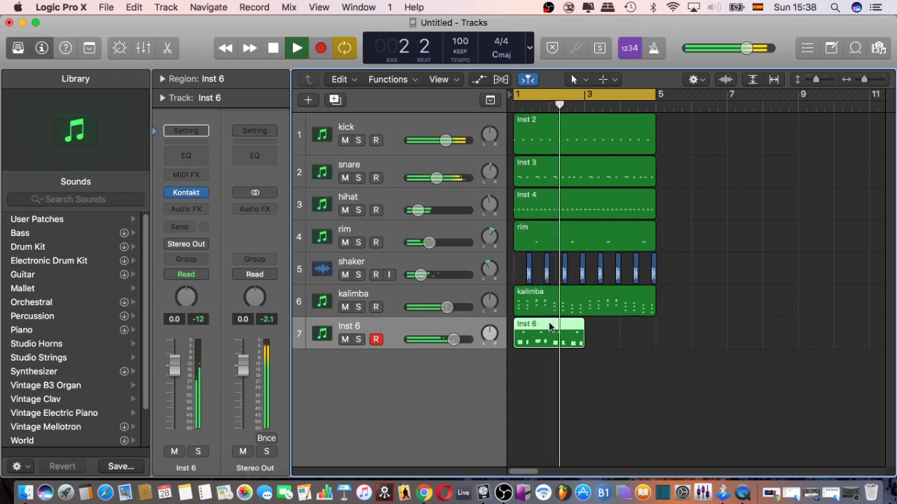
pyautogui.press('space')
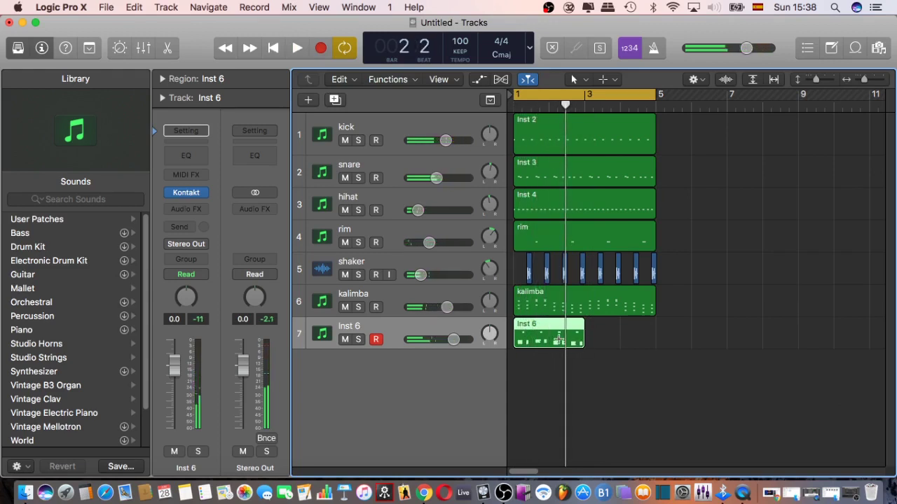
# Shift all the ukulele notes of the Inst 6 region slightly ahead of the grid and audition the timing
pyautogui.click(597, 336)
pyautogui.doubleClick(559, 330)
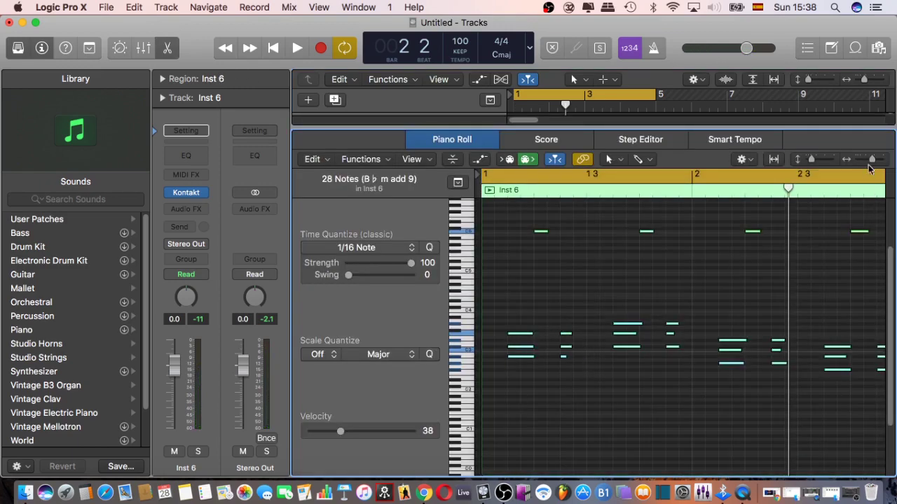
pyautogui.moveTo(873, 162); pyautogui.dragTo(875, 171)
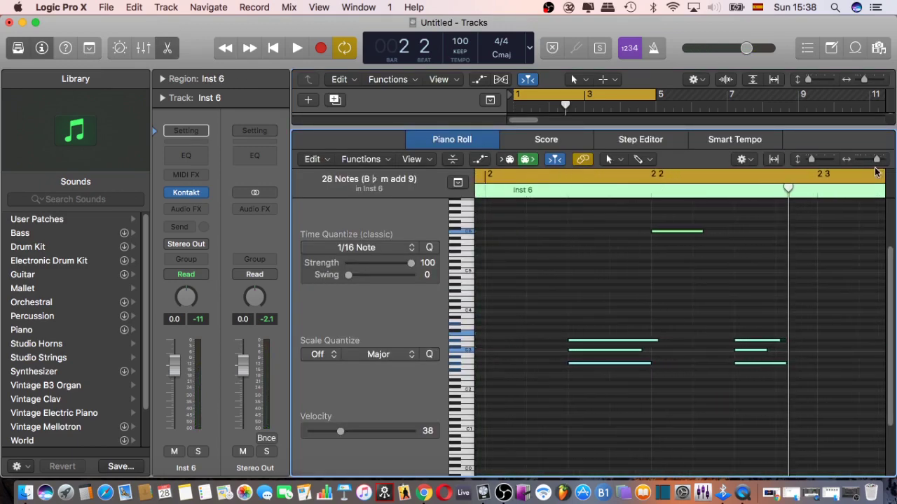
pyautogui.moveTo(596, 344); pyautogui.dragTo(592, 345)
pyautogui.press('space')
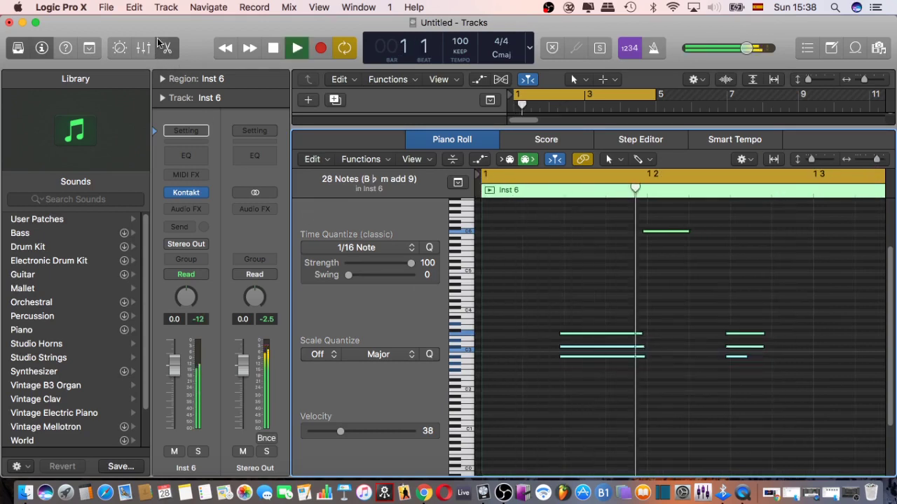
pyautogui.click(170, 45)
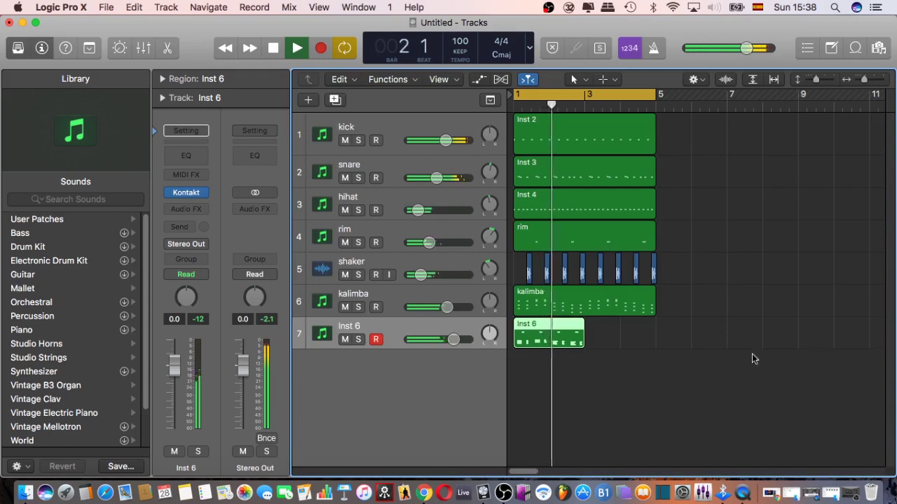
pyautogui.press('space')
# Copy the two-bar Inst 6 region to bar 3 so that the ukulele part fills bars 1 to 4
pyautogui.click(600, 322)
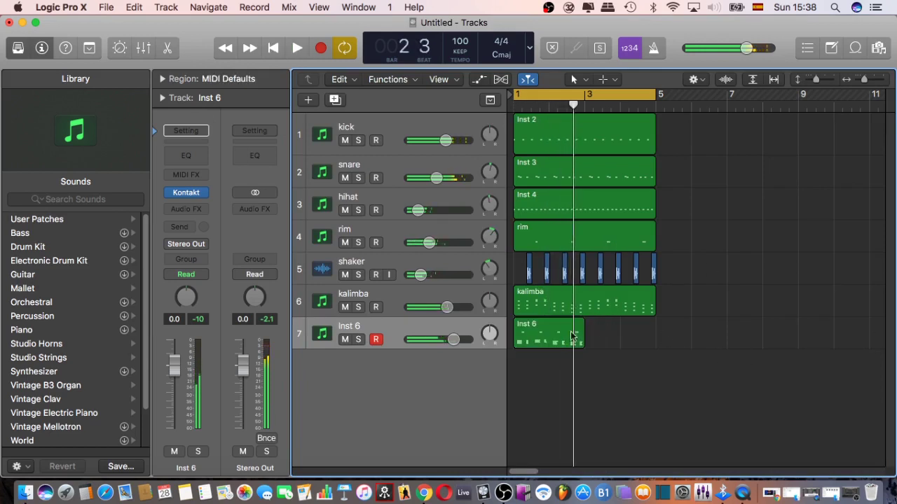
pyautogui.click(531, 328)
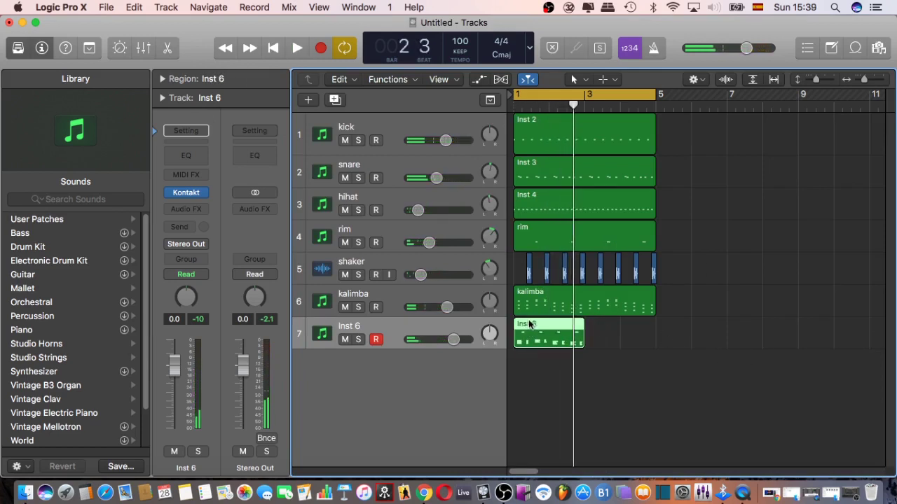
pyautogui.moveTo(526, 326); pyautogui.dragTo(624, 346)
# Play the four-bar loop to listen to the repeated ukulele part with the drums and kalimba
pyautogui.press('space')
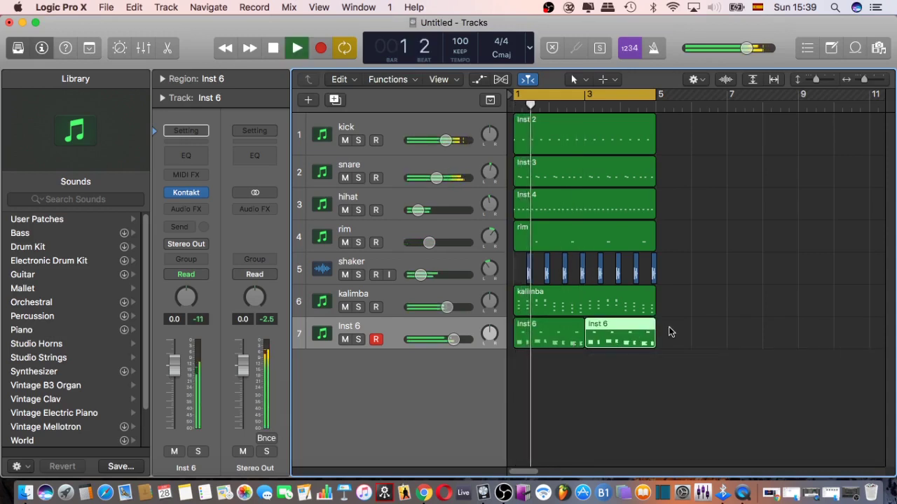
pyautogui.click(668, 327)
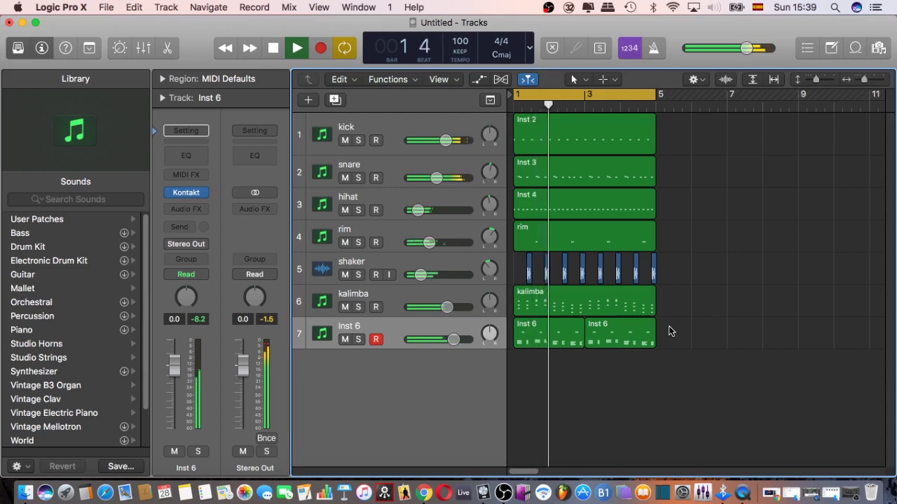
pyautogui.press('space')
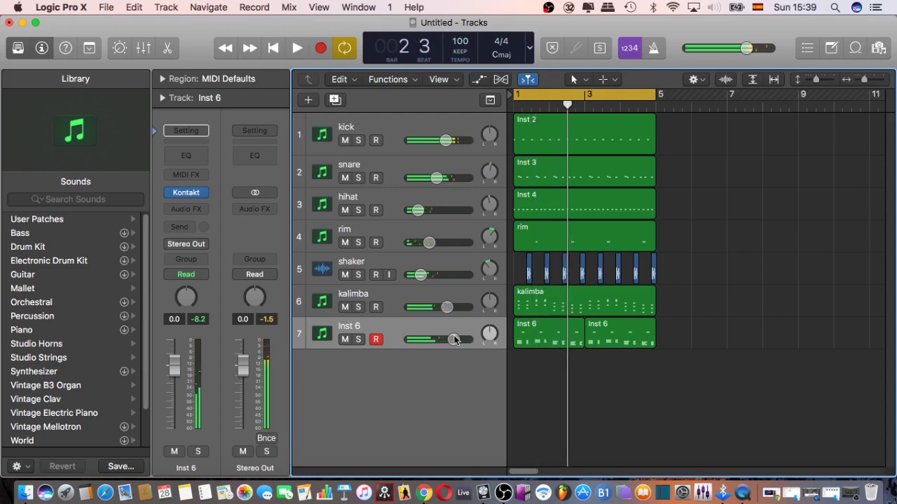
# Lower the kalimba and Inst 6 volumes, Inst 6 to -3.6 dB, and pan the kalimba to -10 and Inst 6 to +10
pyautogui.moveTo(454, 339); pyautogui.dragTo(490, 302)
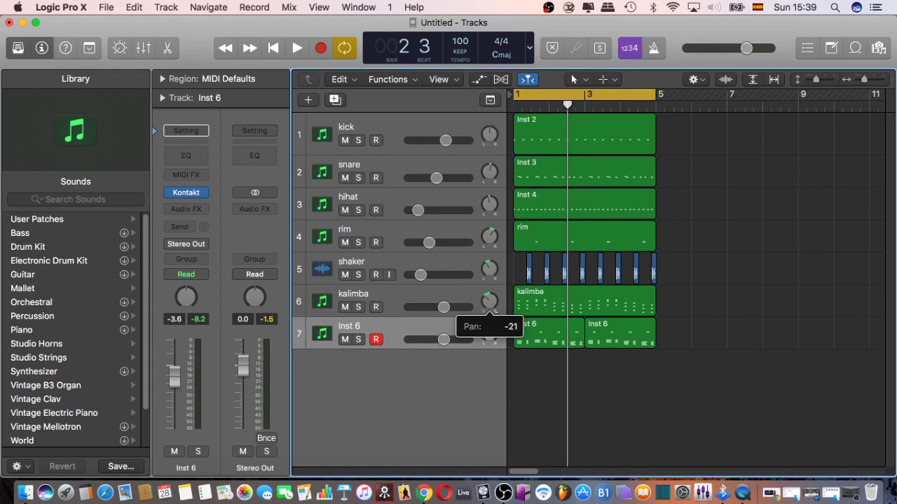
pyautogui.moveTo(489, 334); pyautogui.dragTo(489, 329)
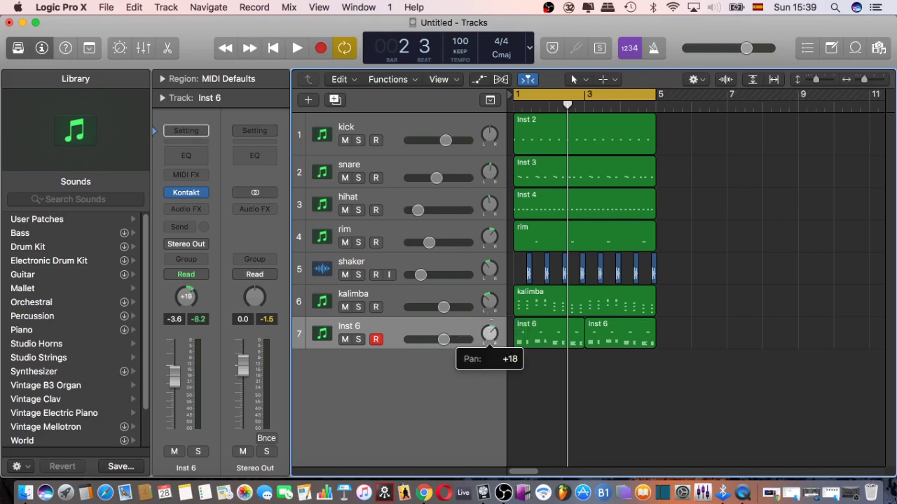
pyautogui.press('space')
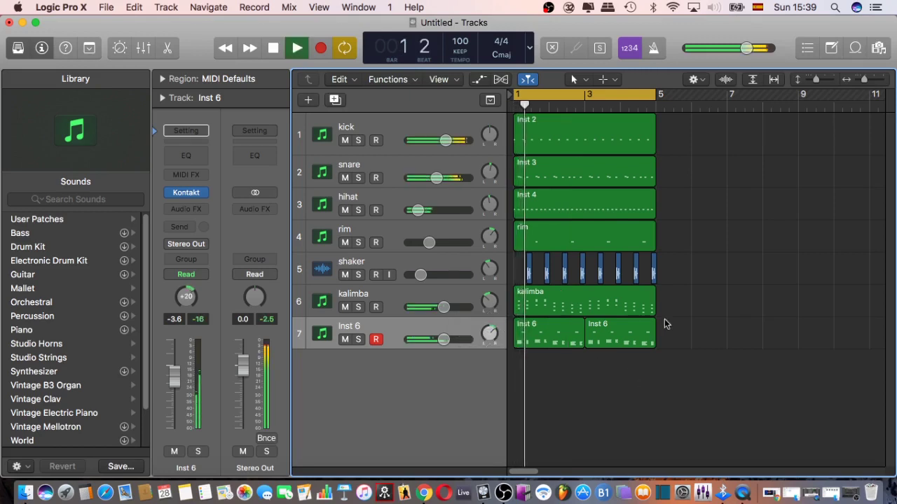
pyautogui.press('space')
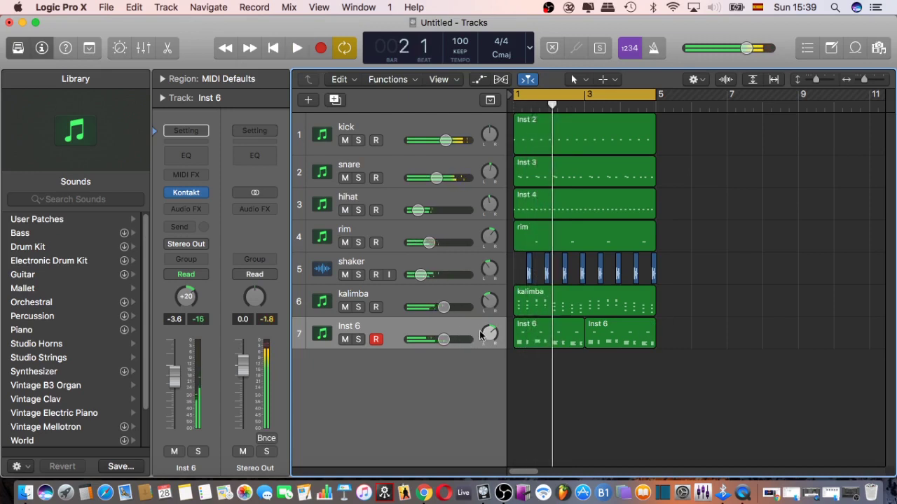
pyautogui.moveTo(489, 334)
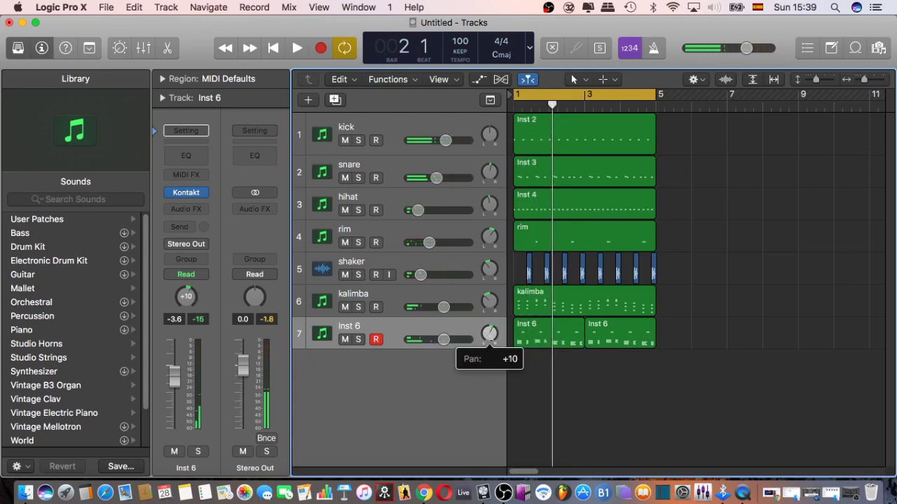
pyautogui.moveTo(489, 301); pyautogui.dragTo(489, 310)
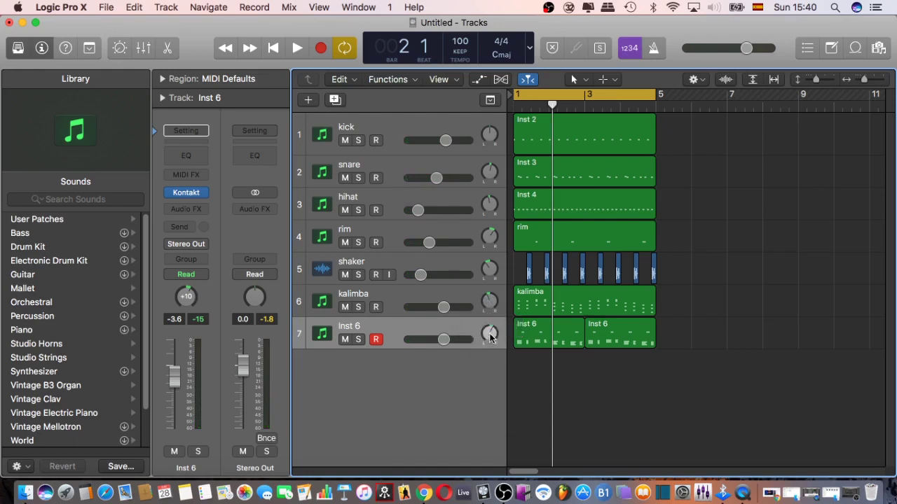
# Balance the melodic tracks while the loop plays, setting the kalimba volume to -1.8 dB and Inst 6 to -11.2 dB
pyautogui.press('space')
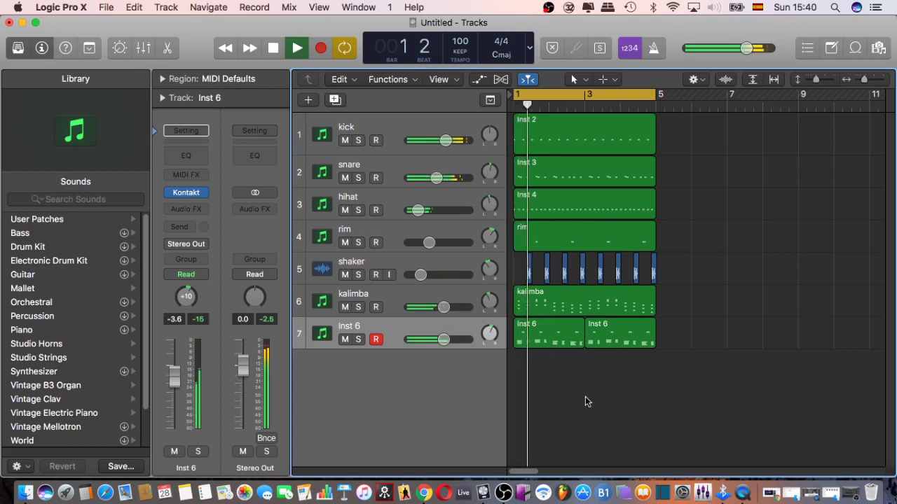
pyautogui.moveTo(443, 307); pyautogui.dragTo(442, 307)
pyautogui.moveTo(444, 340); pyautogui.dragTo(440, 340)
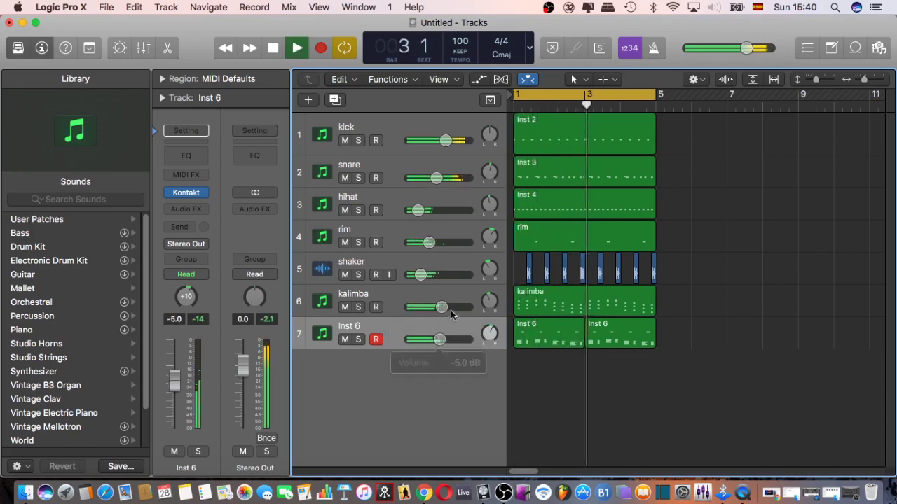
pyautogui.moveTo(442, 308); pyautogui.dragTo(436, 307)
pyautogui.moveTo(439, 340); pyautogui.dragTo(433, 307)
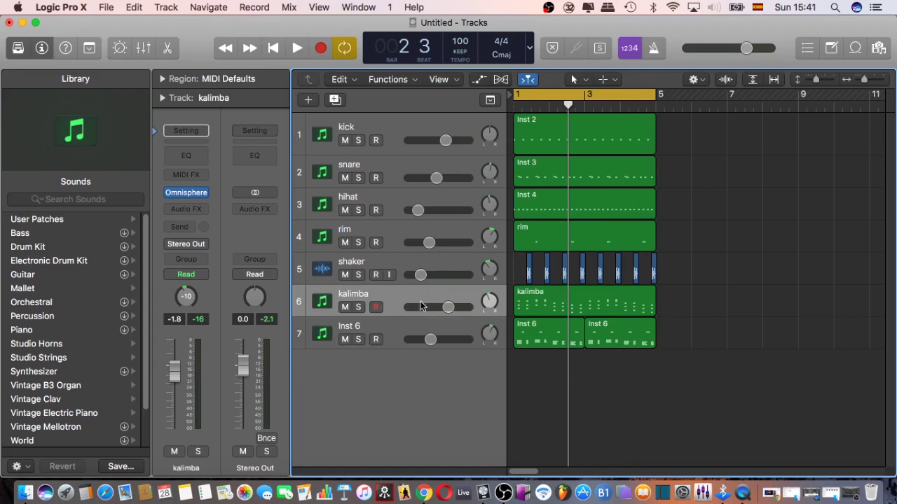
# Solo the kalimba and Inst 6 tracks and open the kalimba region in the Piano Roll
pyautogui.click(358, 307)
pyautogui.click(358, 340)
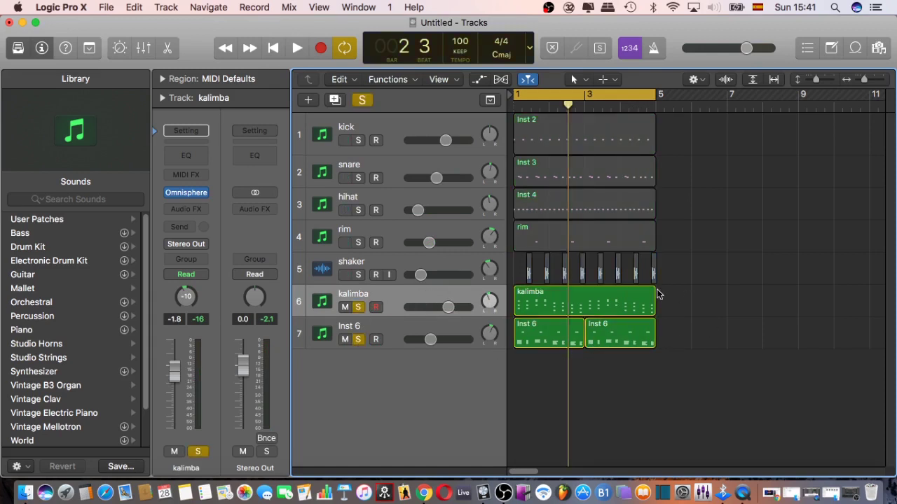
pyautogui.click(391, 327)
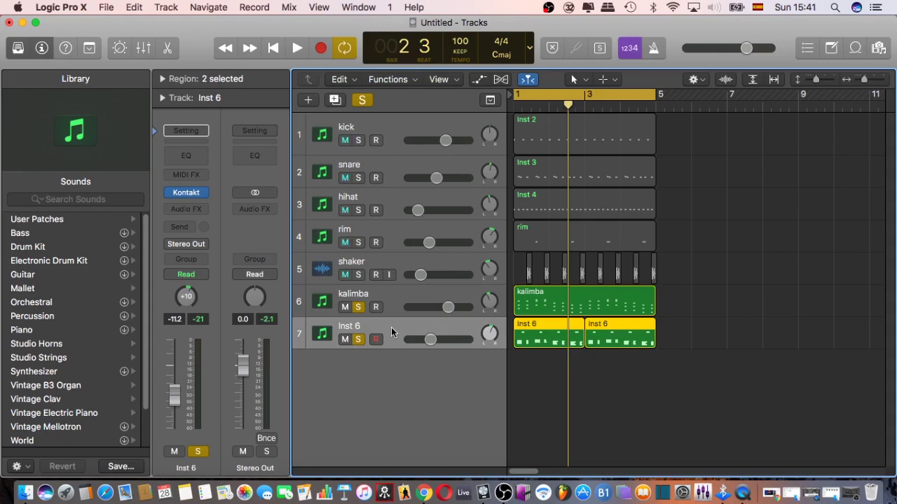
pyautogui.click(408, 295)
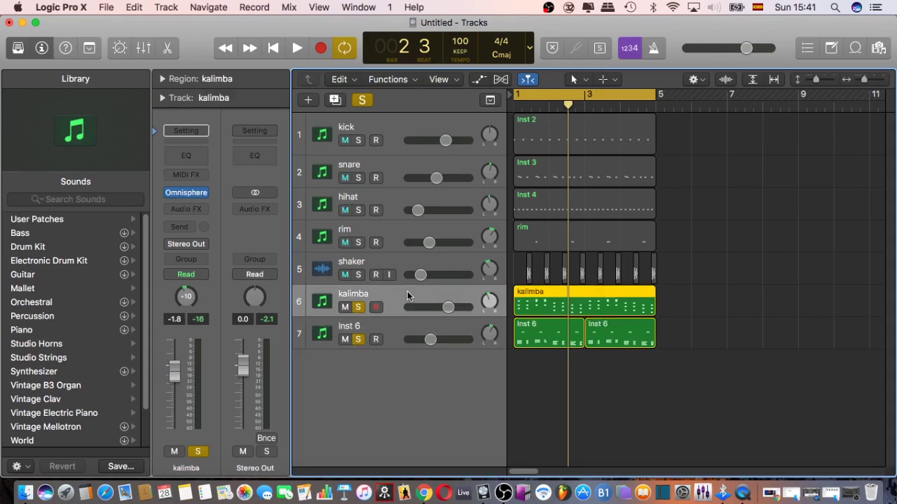
pyautogui.doubleClick(639, 293)
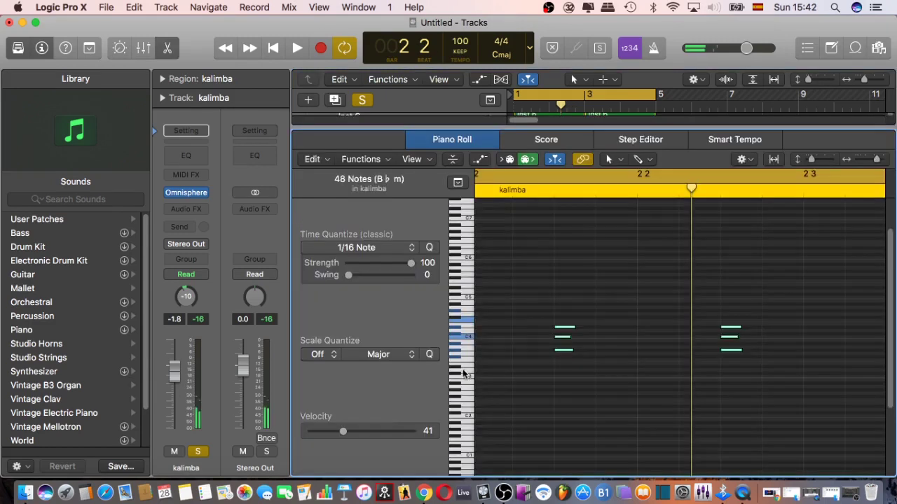
# Play the soloed loop to compare timings and shift the selected kalimba notes half a beat earlier, onto the beats
pyautogui.press('space')
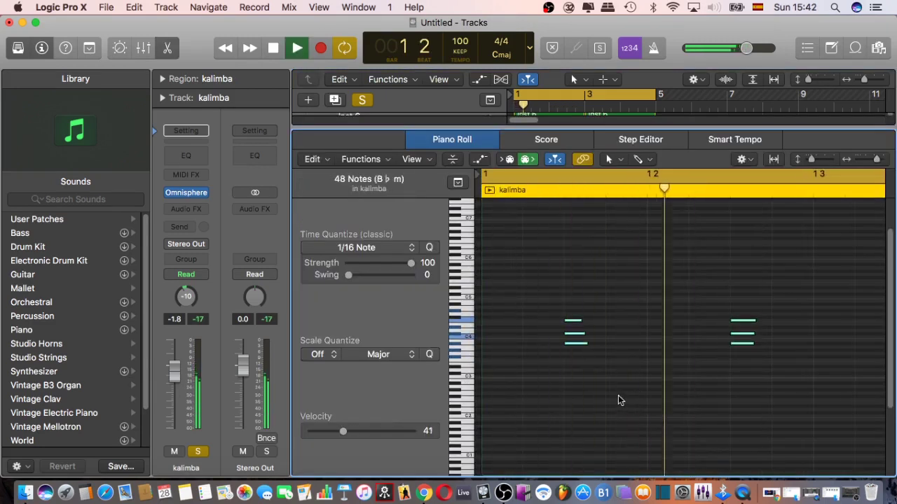
pyautogui.press('space')
pyautogui.press('space')
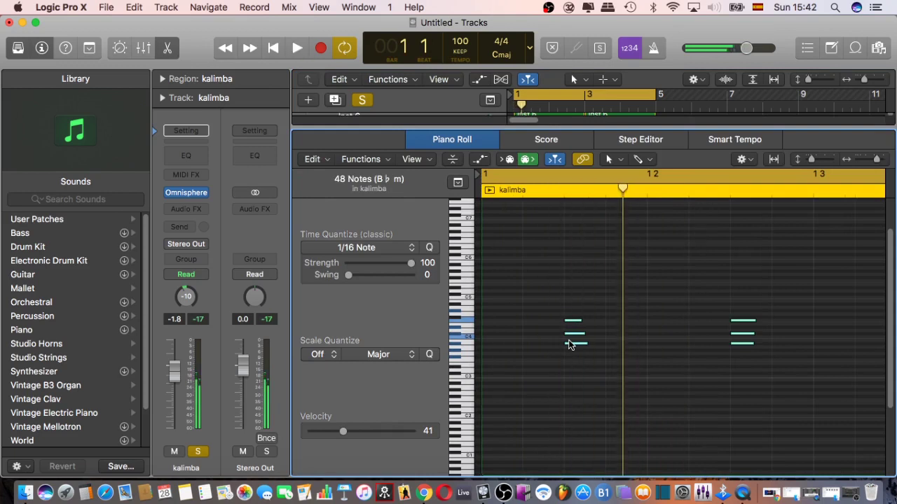
pyautogui.press('space')
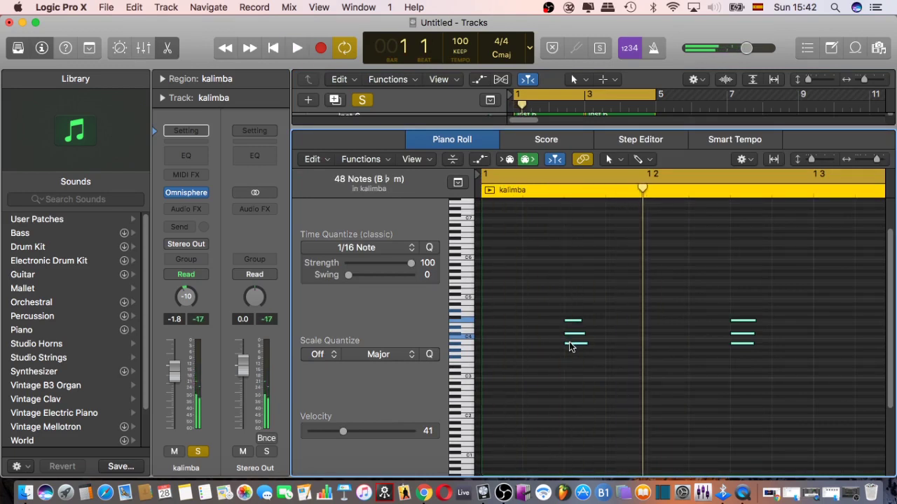
pyautogui.moveTo(572, 349)
pyautogui.press('space')
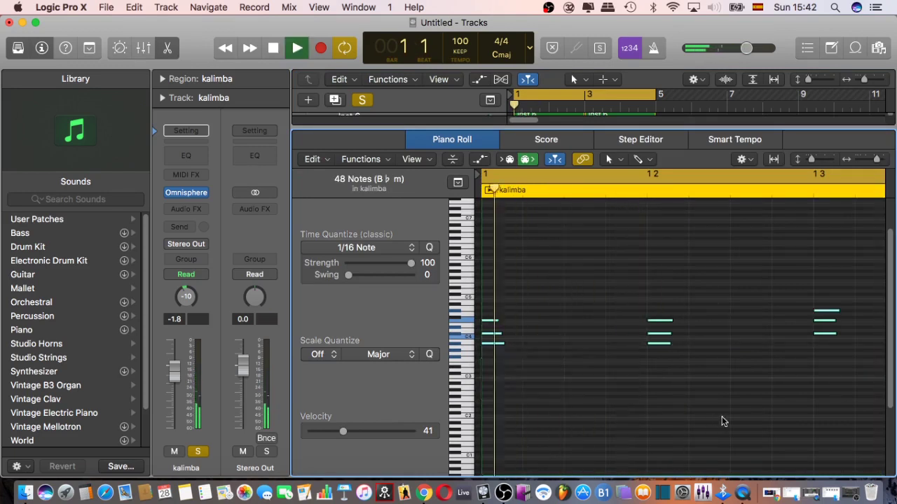
# Close the Piano Roll and clear the solo on the kalimba and Inst 6 tracks to hear the full mix
pyautogui.click(167, 48)
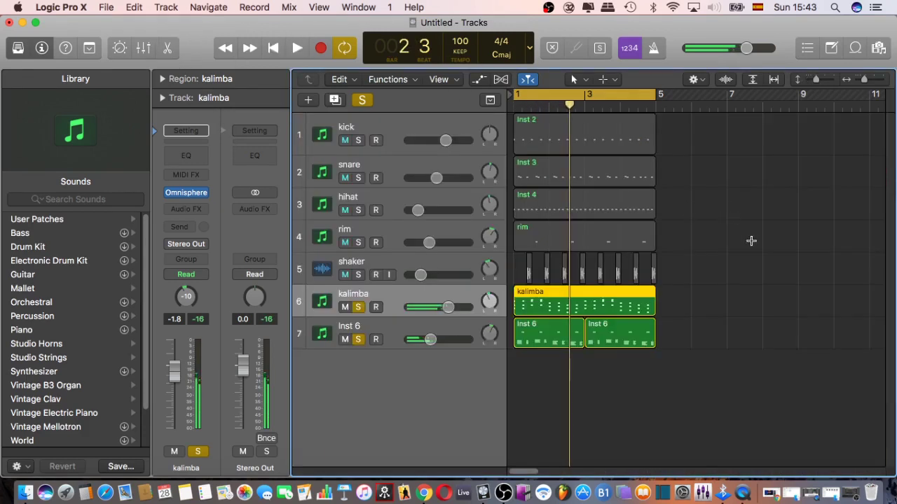
pyautogui.click(676, 295)
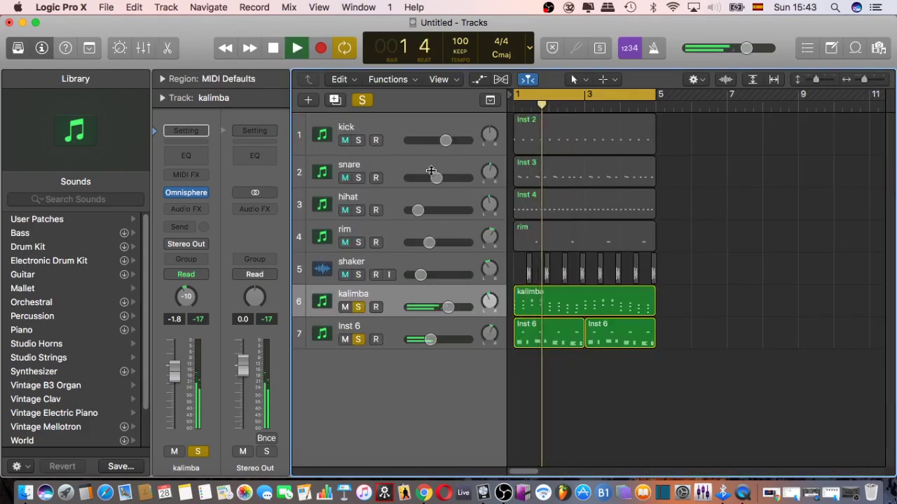
pyautogui.press('space')
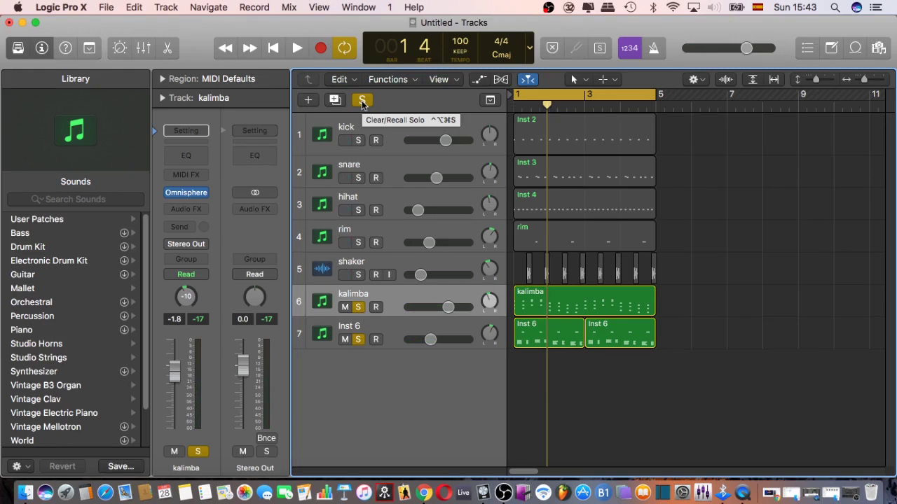
pyautogui.click(362, 100)
pyautogui.press('space')
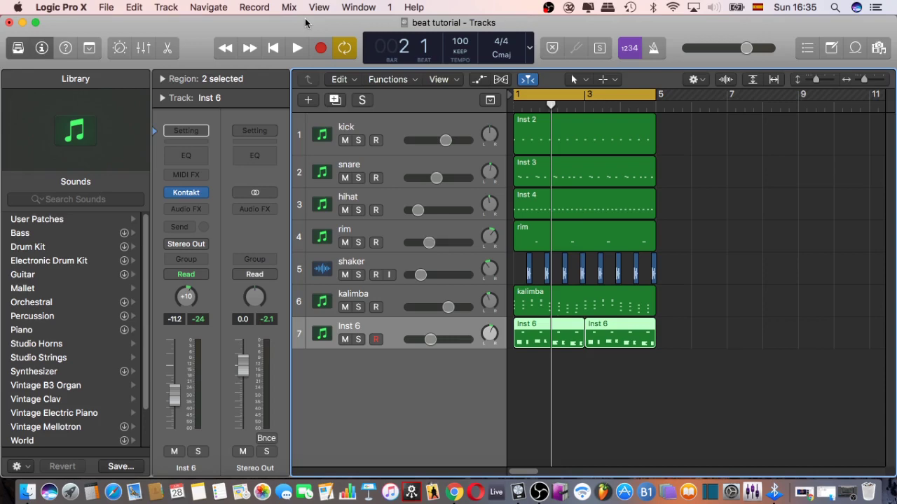
# Create one new software instrument track with an empty channel strip
pyautogui.click(168, 8)
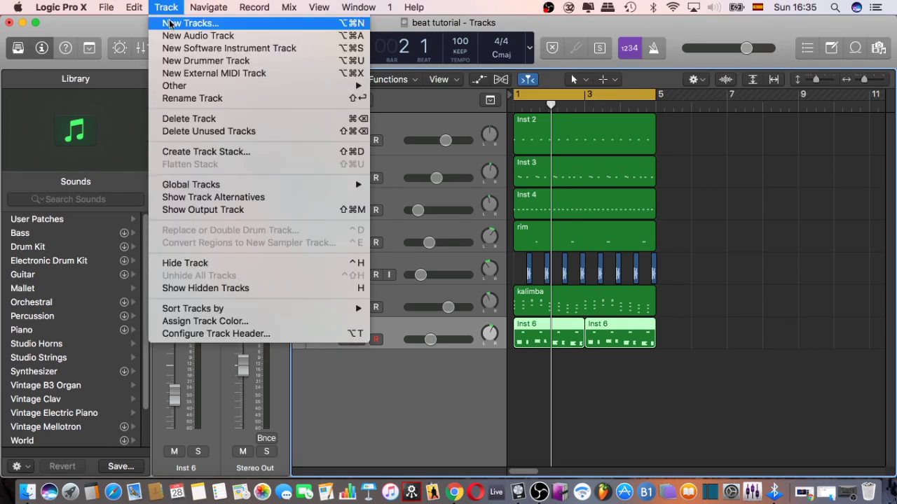
pyautogui.click(188, 24)
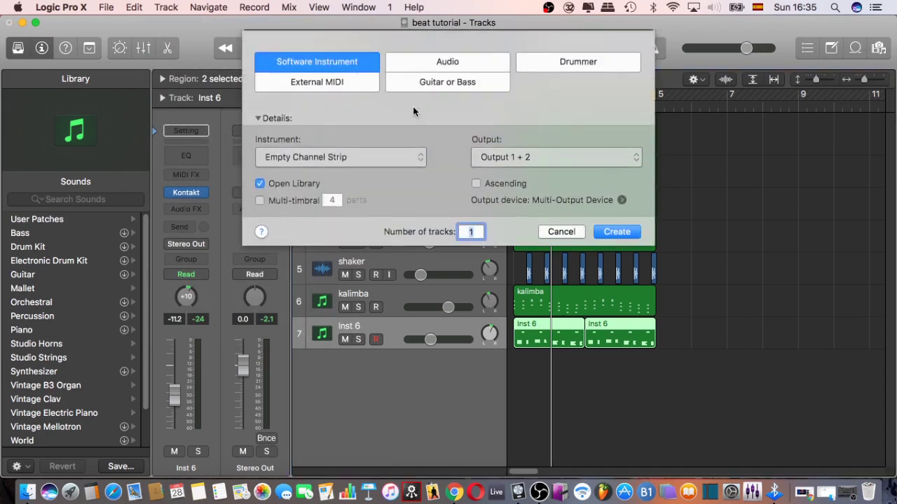
pyautogui.click(615, 232)
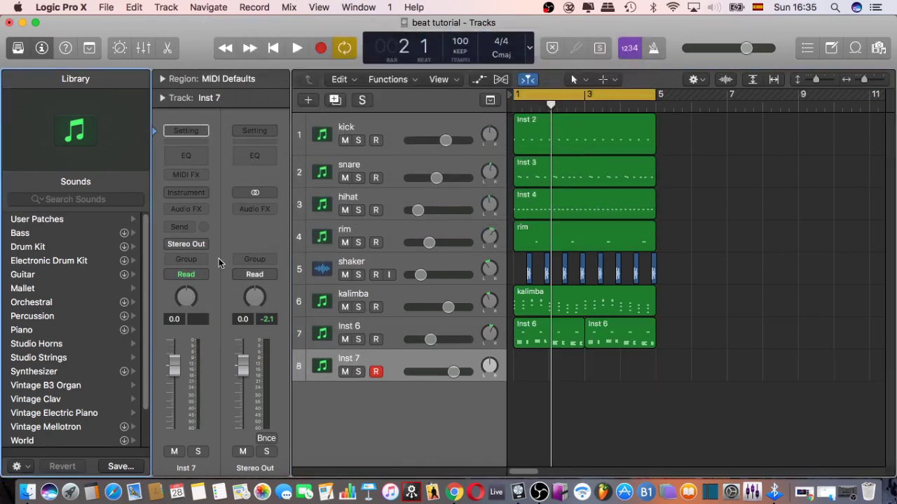
# Load the Spectrasonics Omnisphere instrument on the new Inst 7 track
pyautogui.click(200, 194)
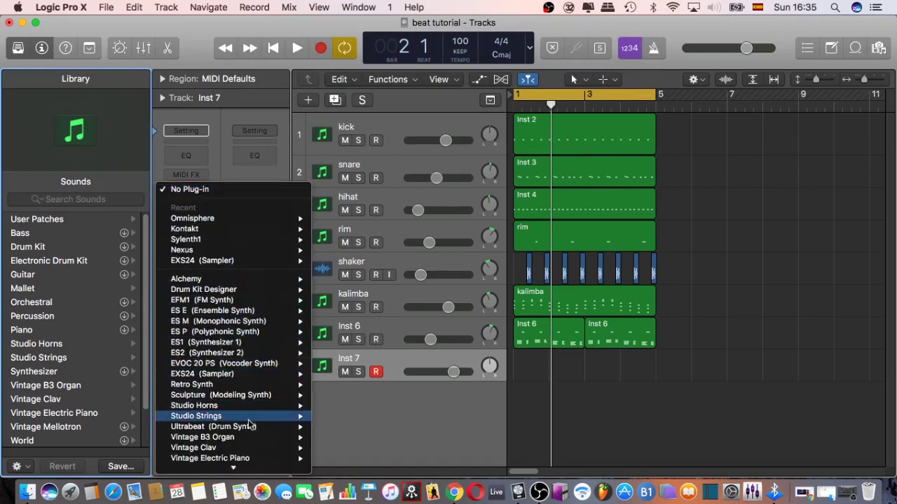
pyautogui.moveTo(221, 223)
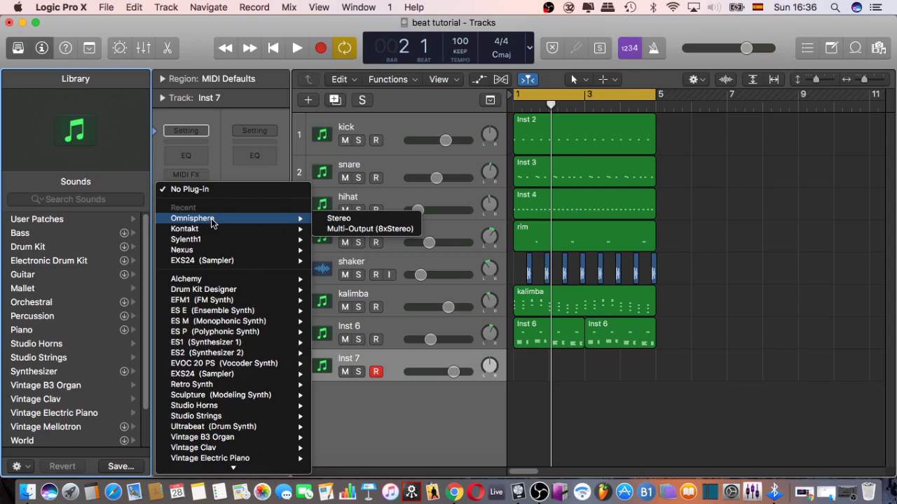
pyautogui.moveTo(232, 472)
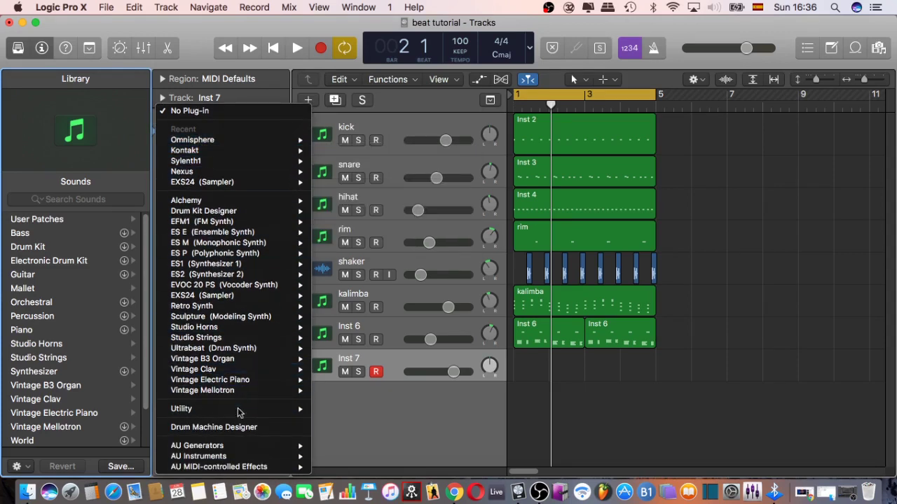
pyautogui.moveTo(202, 459)
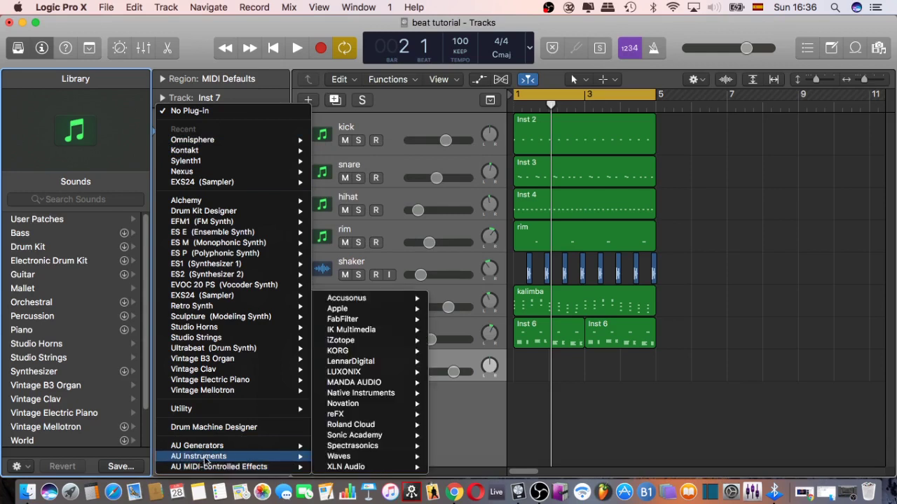
pyautogui.moveTo(352, 447)
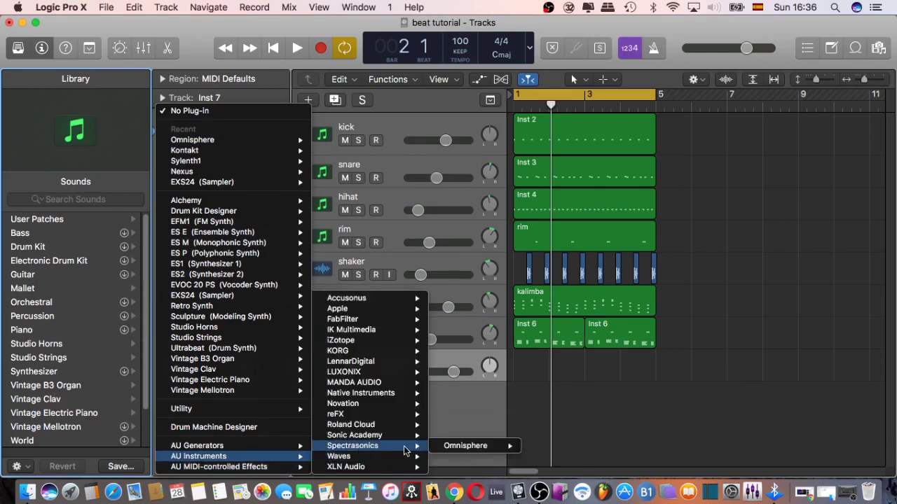
pyautogui.click(482, 450)
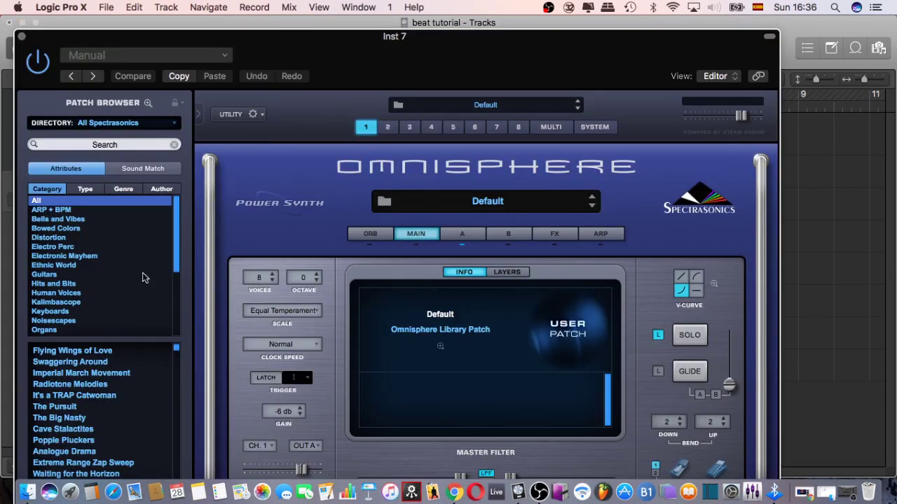
# Browse Omnisphere's Organs category, choose the Cheesy Toy Surf Organ patch and close the instrument window
pyautogui.click(48, 332)
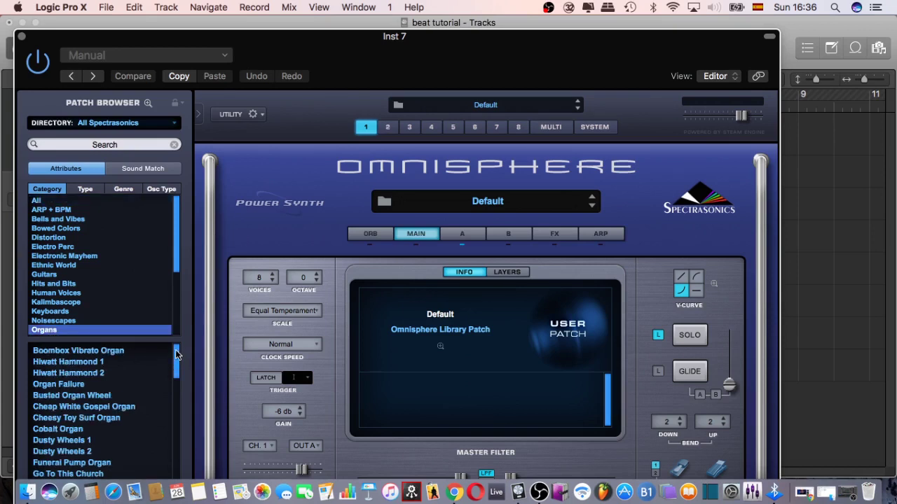
pyautogui.scroll(-1, 177, 355)
pyautogui.scroll(1, 175, 346)
pyautogui.click(90, 418)
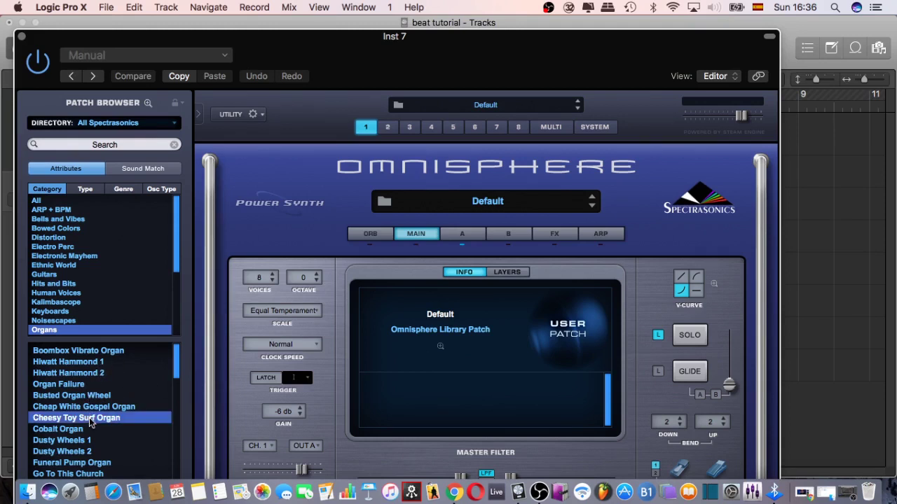
pyautogui.click(22, 37)
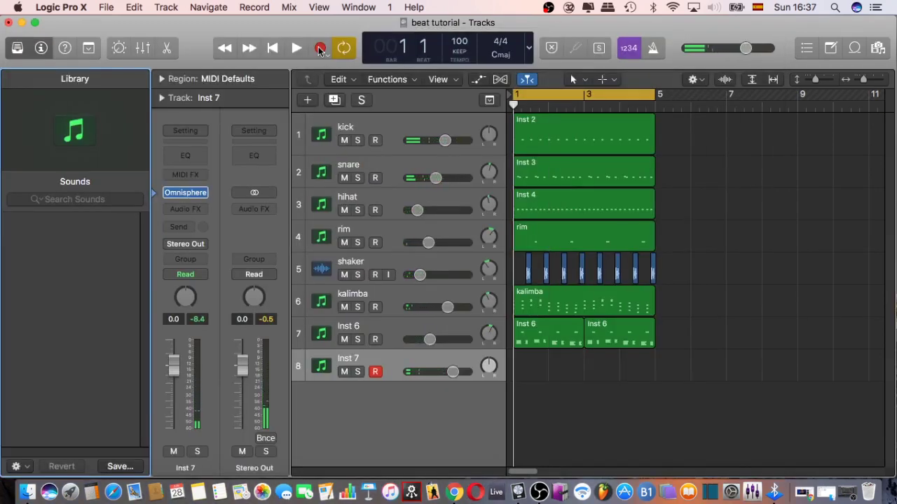
# Record offbeat organ chords on Inst 7 over the four-bar loop and quantize all the recorded notes to 1/16
pyautogui.click(319, 49)
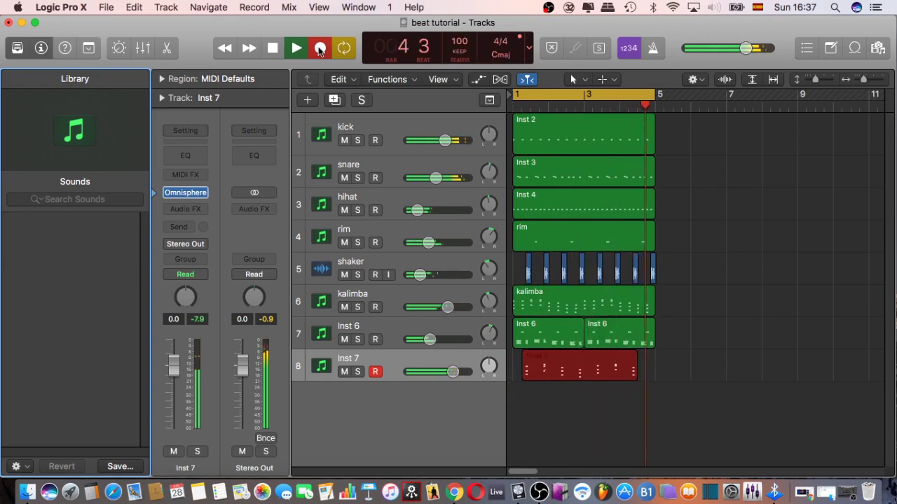
pyautogui.click(319, 49)
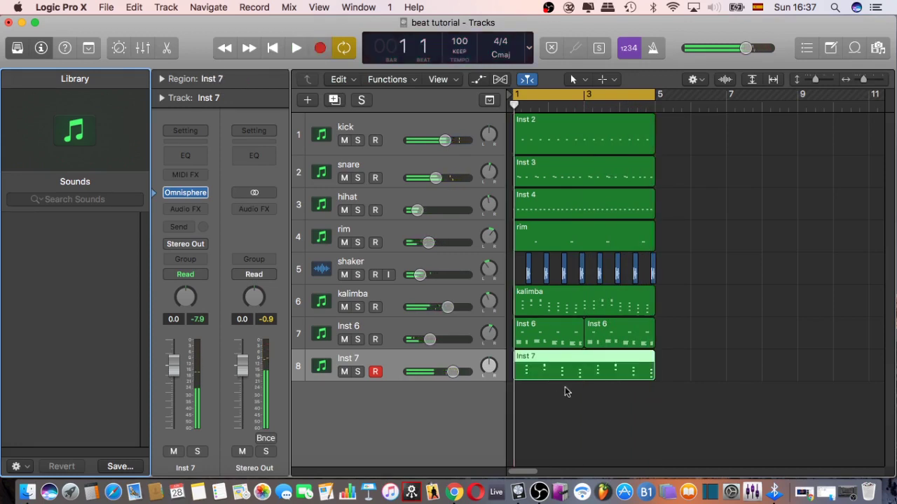
pyautogui.doubleClick(573, 356)
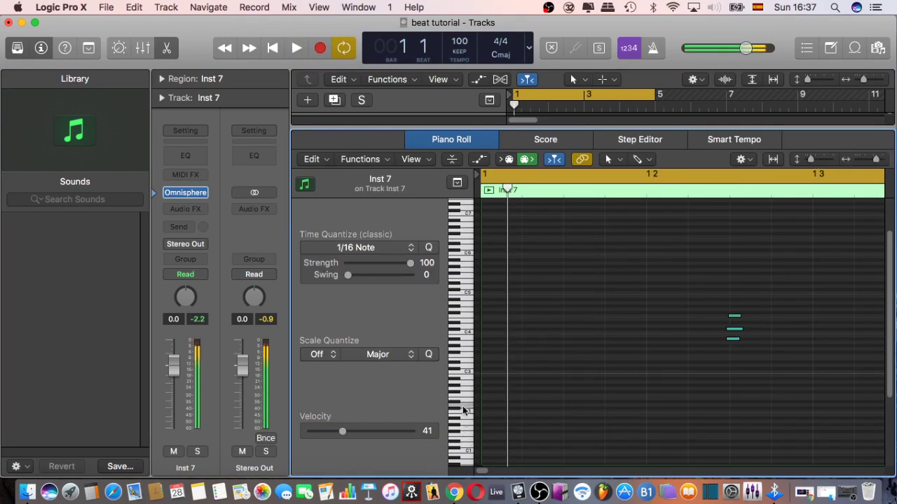
pyautogui.press('super+a')
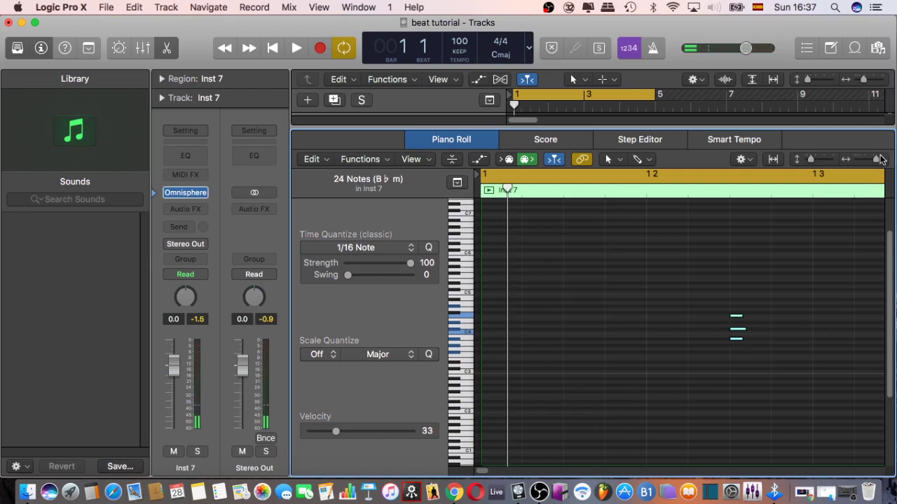
# Transpose the top note of the first organ chord down one octave
pyautogui.moveTo(876, 161); pyautogui.dragTo(860, 162)
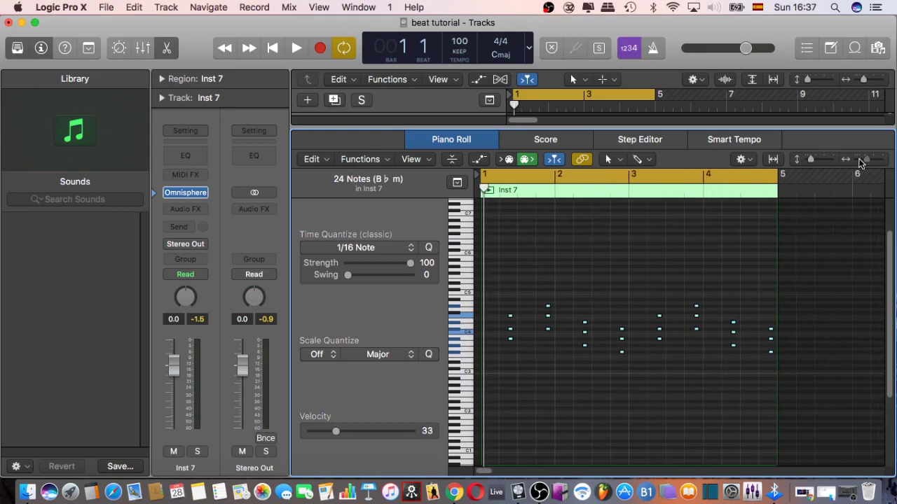
pyautogui.click(511, 316)
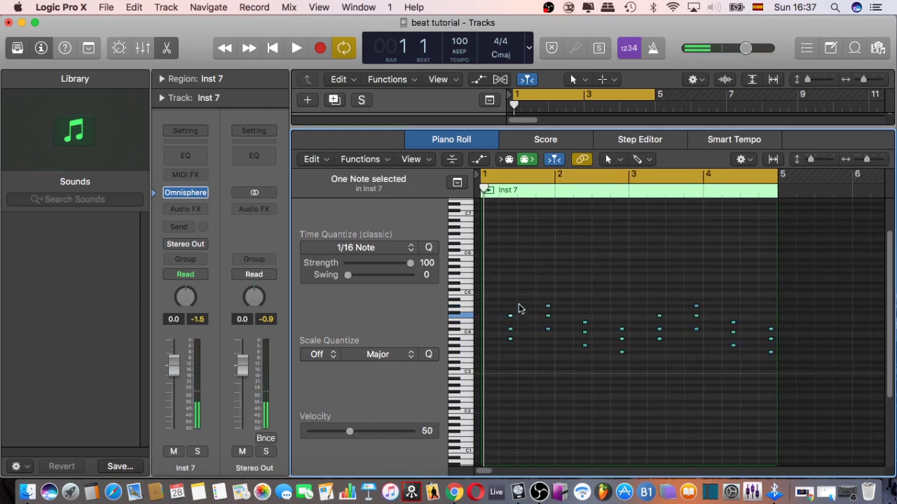
pyautogui.hotkey('shift', 'alt', 'Down')
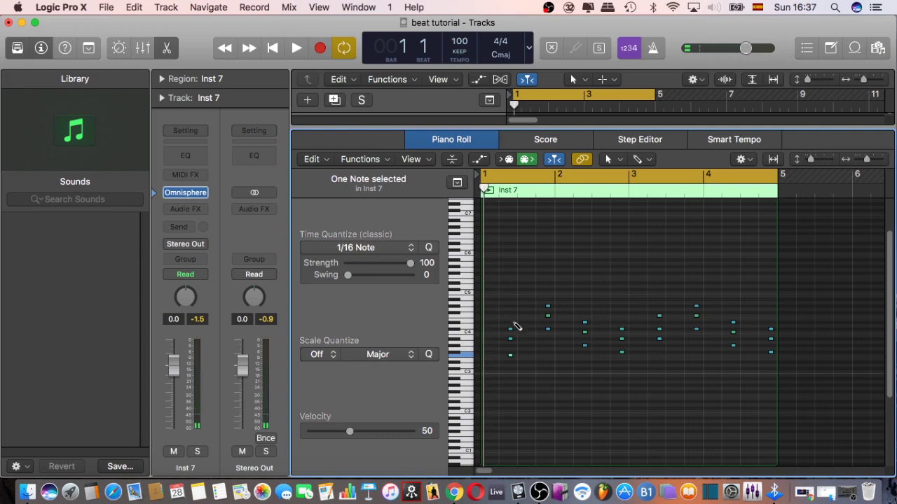
pyautogui.hotkey('shift', 'alt', 'Up')
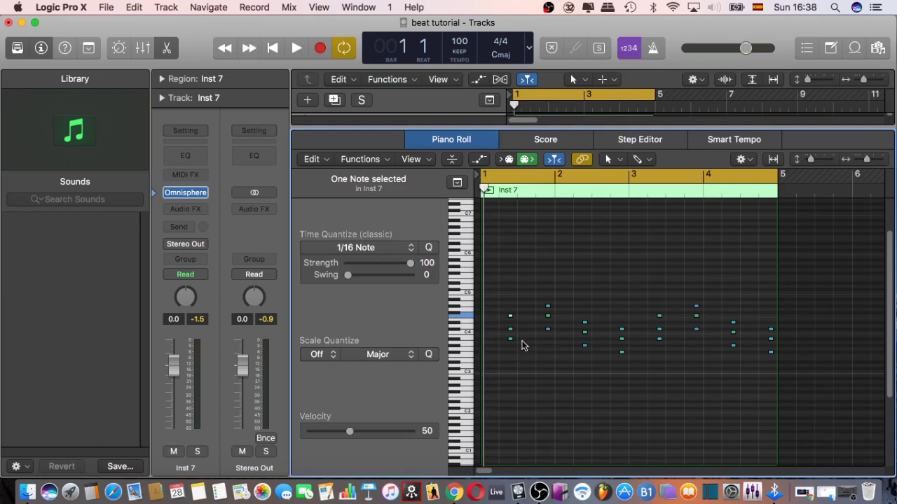
pyautogui.click(510, 316)
pyautogui.hotkey('shift', 'alt', 'Down')
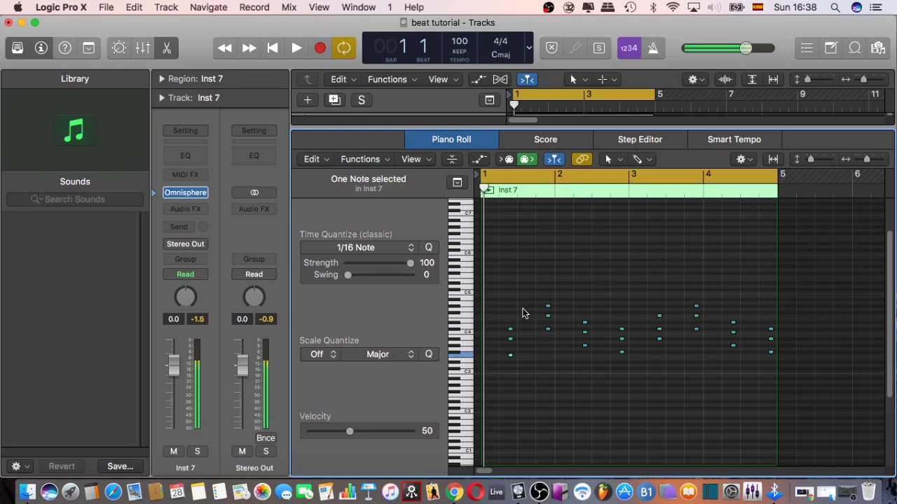
# Transpose the top note of each of the remaining seven organ chords down one octave
pyautogui.moveTo(539, 308); pyautogui.dragTo(568, 297)
pyautogui.hotkey('shift', 'alt', 'Down')
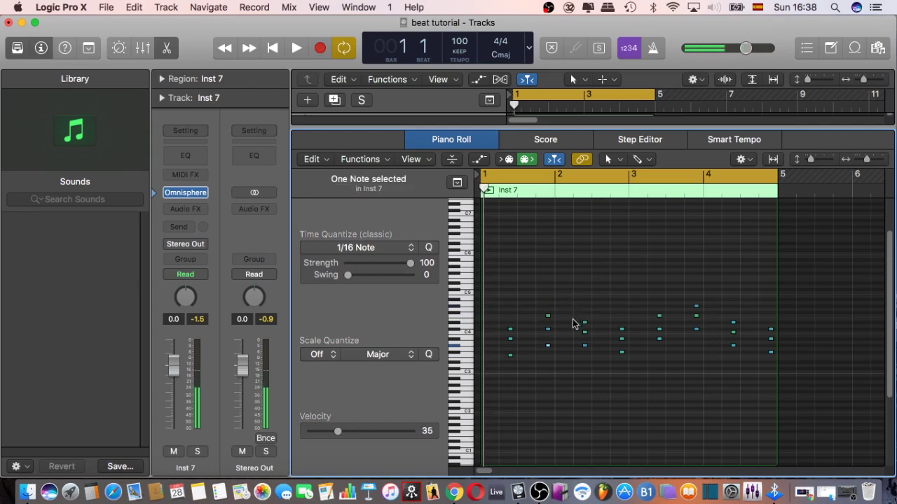
pyautogui.moveTo(577, 328); pyautogui.dragTo(776, 326)
pyautogui.hotkey('shift', 'alt', 'Down')
pyautogui.hotkey('shift', 'alt', 'Down')
pyautogui.hotkey('shift', 'alt', 'Down')
pyautogui.hotkey('shift', 'alt', 'Down')
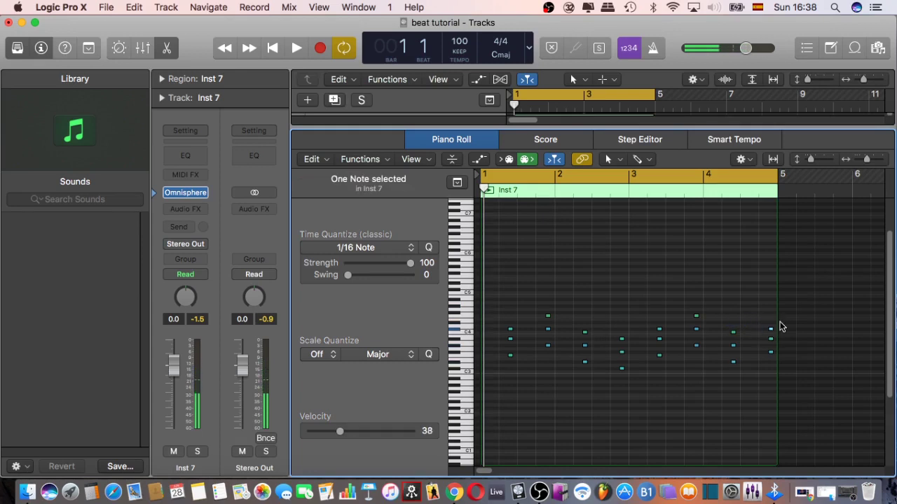
pyautogui.hotkey('shift', 'alt', 'Down')
# Play the loop in the full arrangement to check the revoiced organ chords
pyautogui.press('space')
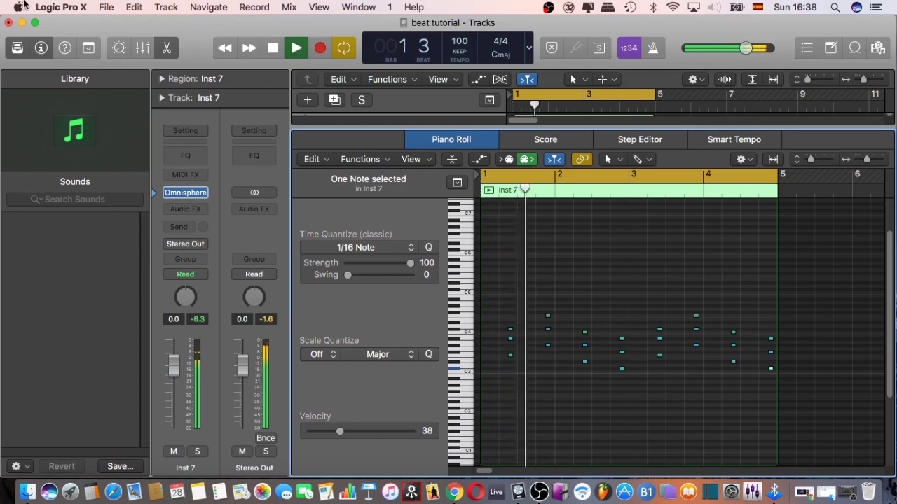
pyautogui.press('e')
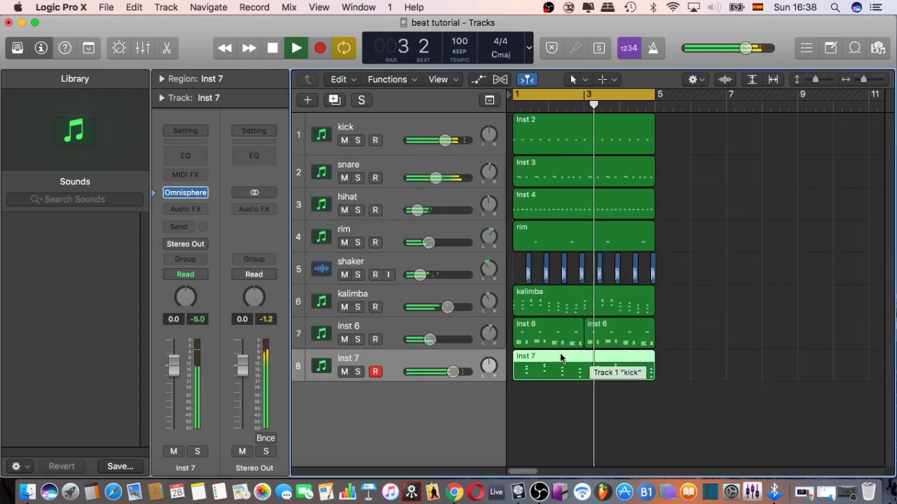
pyautogui.press('space')
# Lengthen all the organ chord notes on Inst 7 together, audition the loop, and trim their length back slightly
pyautogui.press('e')
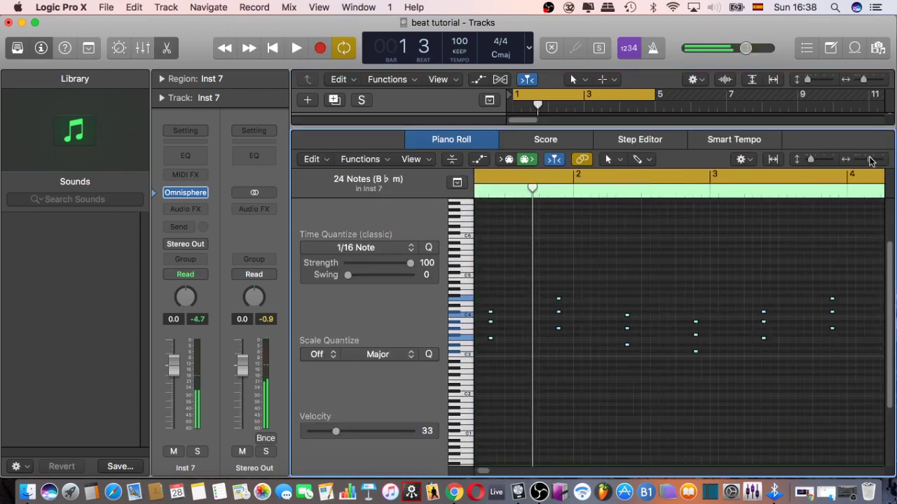
pyautogui.moveTo(869, 161); pyautogui.dragTo(873, 160)
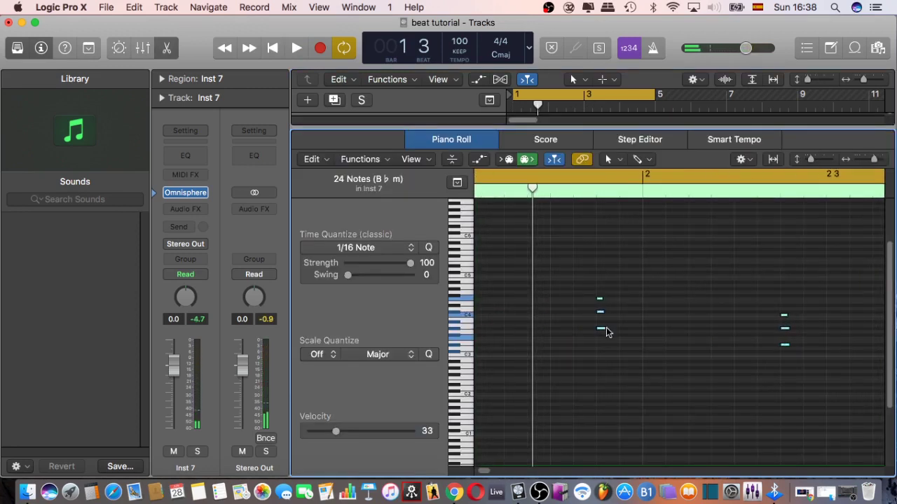
pyautogui.moveTo(601, 327); pyautogui.dragTo(615, 327)
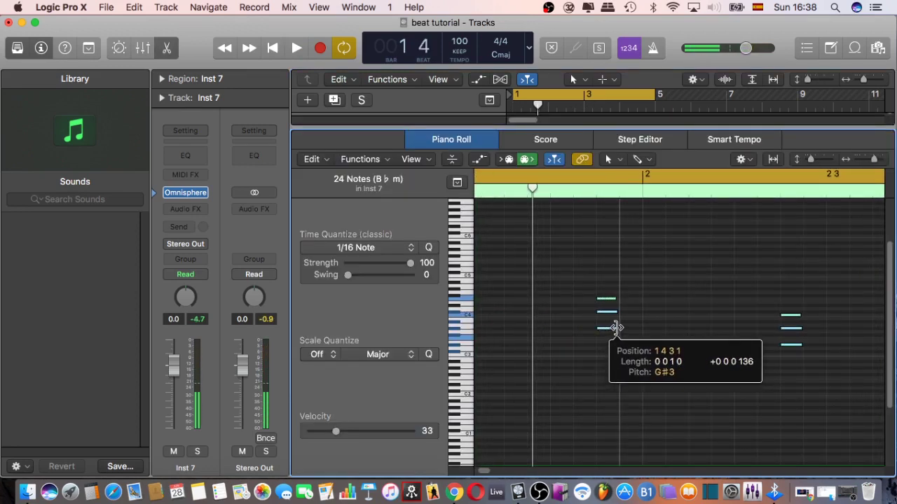
pyautogui.press('space')
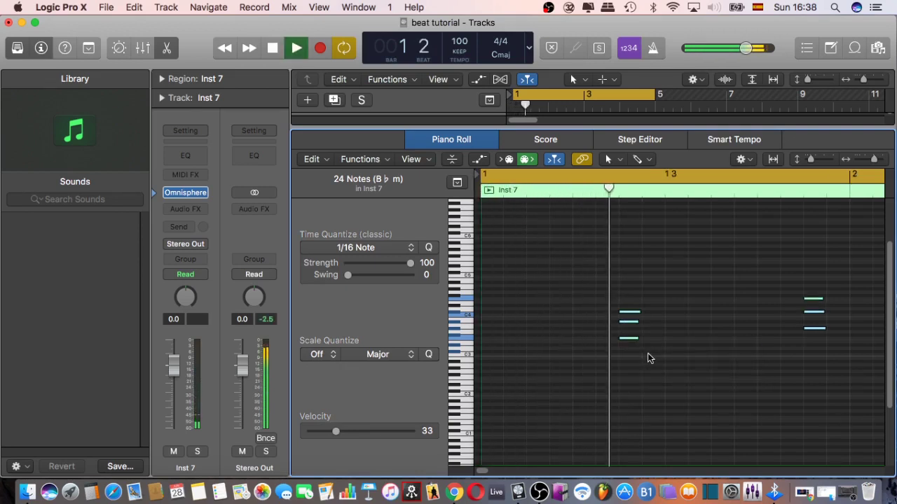
pyautogui.press('space')
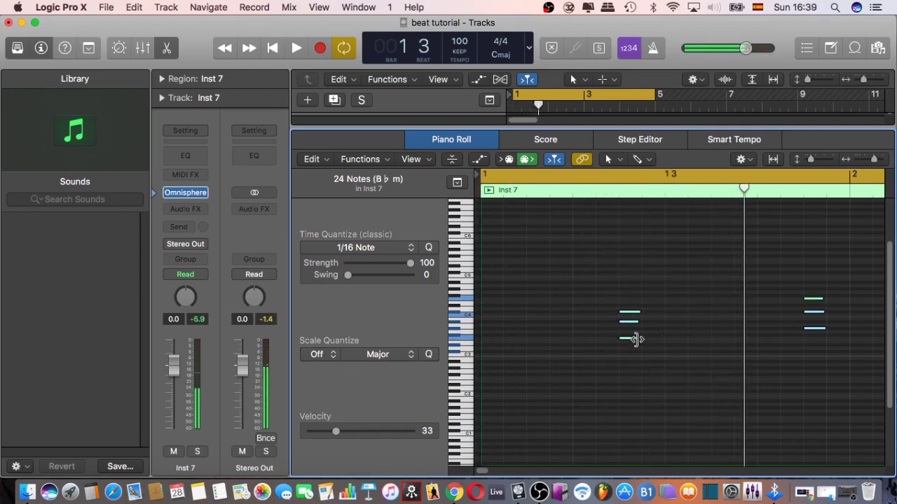
pyautogui.moveTo(636, 339); pyautogui.dragTo(632, 338)
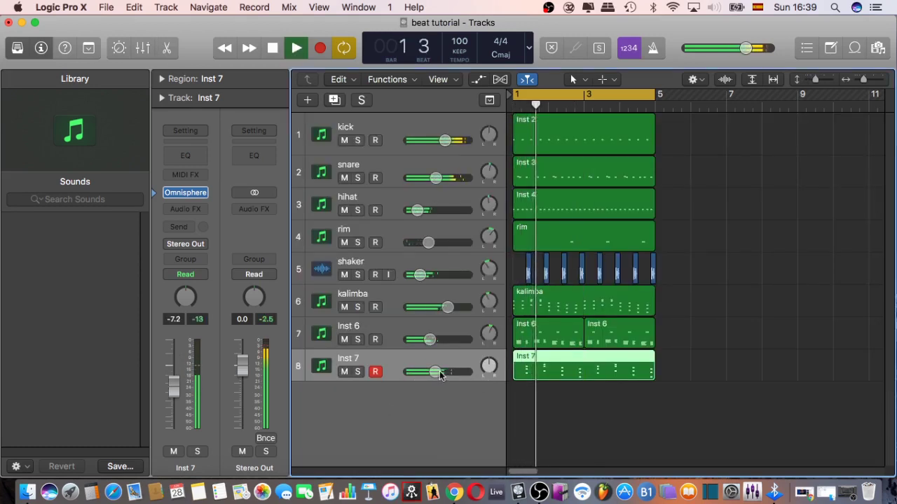
# Balance the melodic tracks during playback: Inst 7 at -11.4 dB panned to -15, Inst 6 at -12.6 dB
pyautogui.moveTo(440, 376); pyautogui.dragTo(490, 369)
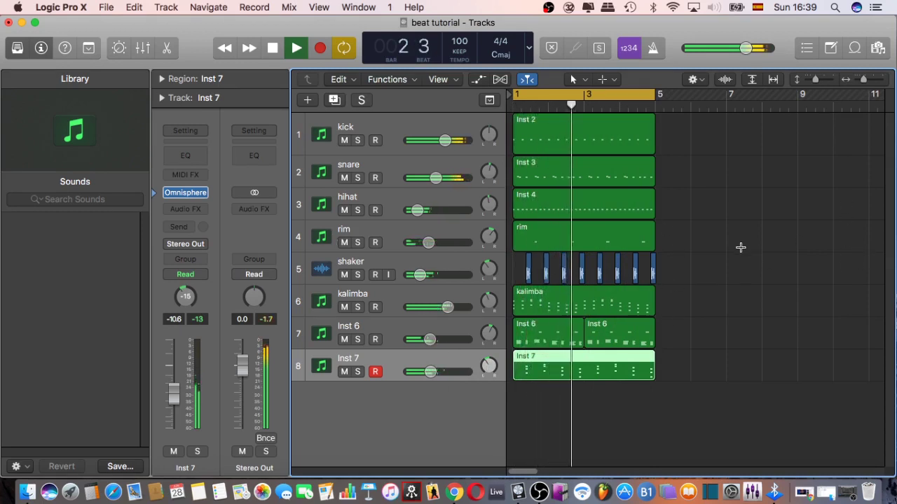
pyautogui.moveTo(429, 340); pyautogui.dragTo(427, 341)
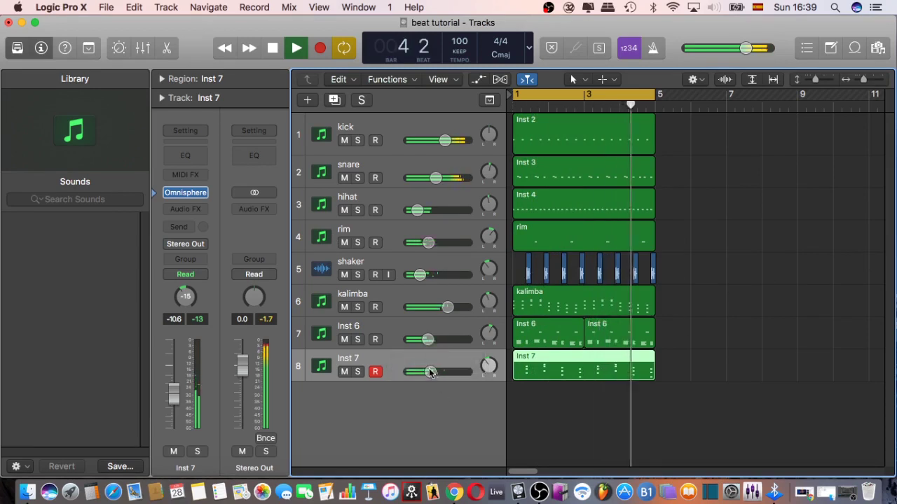
pyautogui.moveTo(430, 372); pyautogui.dragTo(429, 372)
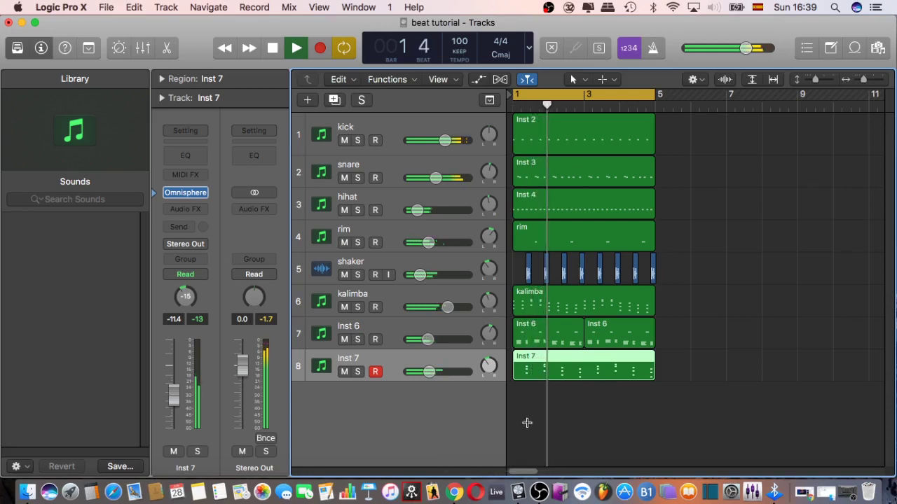
pyautogui.press('space')
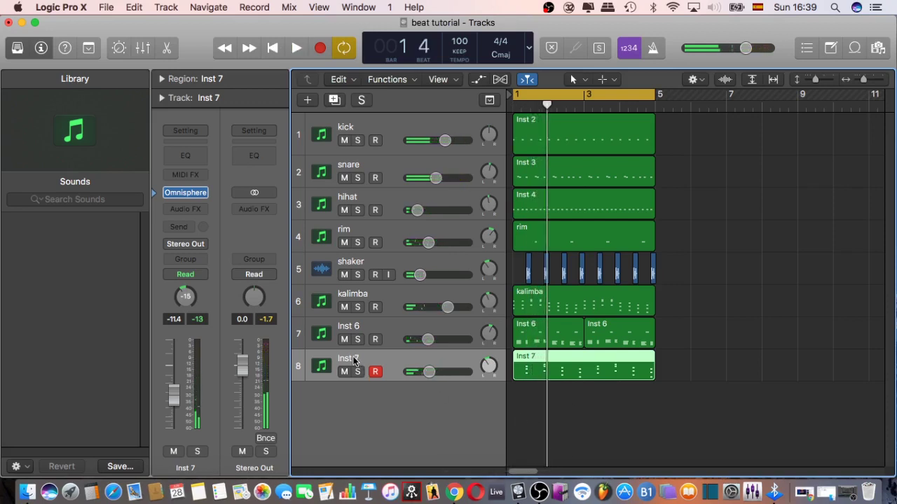
# Rename the Inst 7 track as organ and the Inst 6 track as ukelele
pyautogui.doubleClick(349, 358)
pyautogui.write('c')
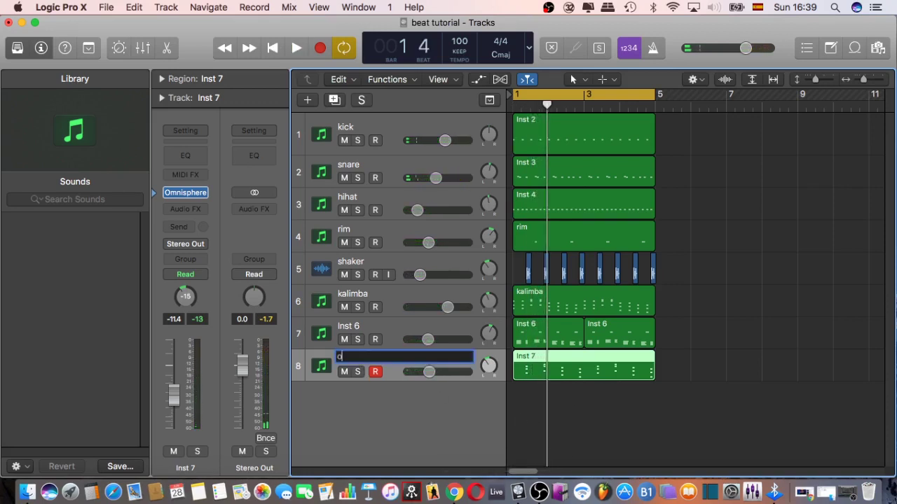
pyautogui.press('Return')
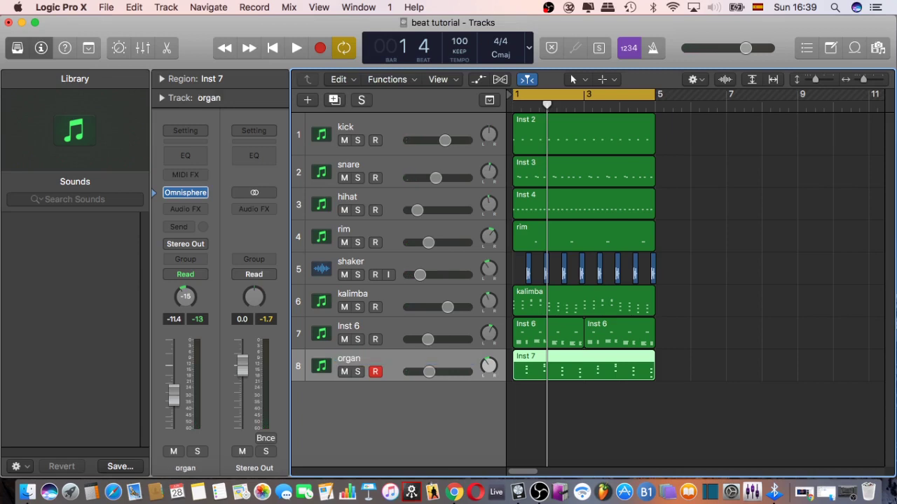
pyautogui.doubleClick(354, 328)
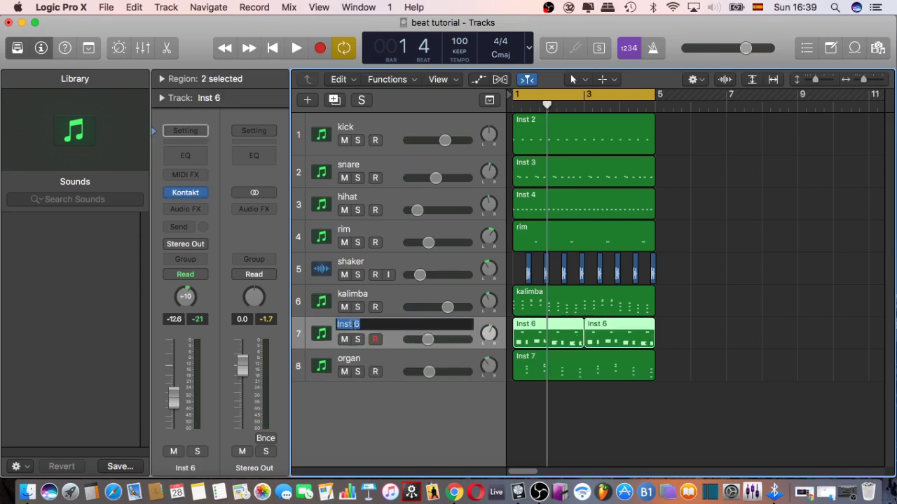
pyautogui.write('ukelele')
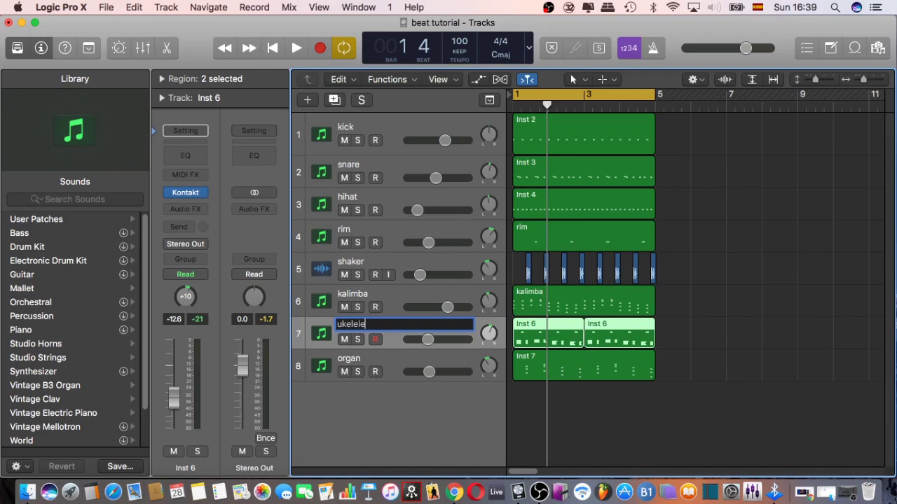
pyautogui.press('Return')
# Play the four-bar loop to check the balance of the ukelele and organ with the drums
pyautogui.press('space')
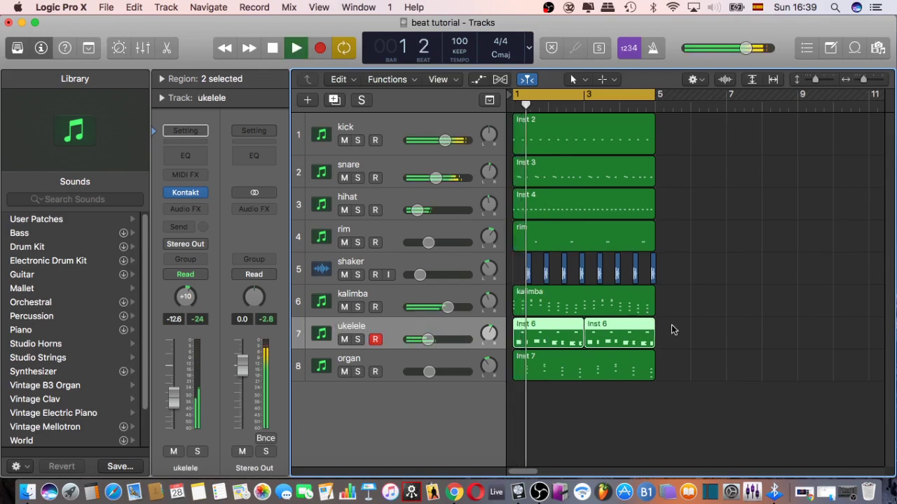
pyautogui.click(667, 333)
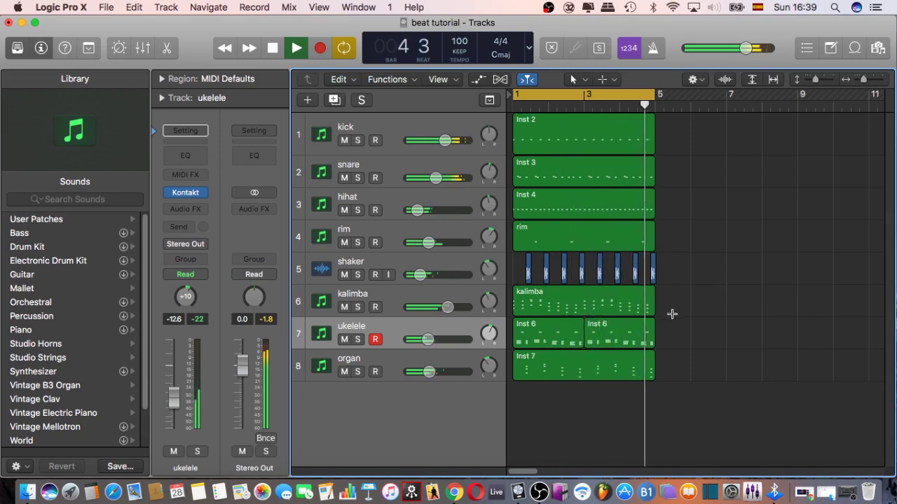
pyautogui.press('space')
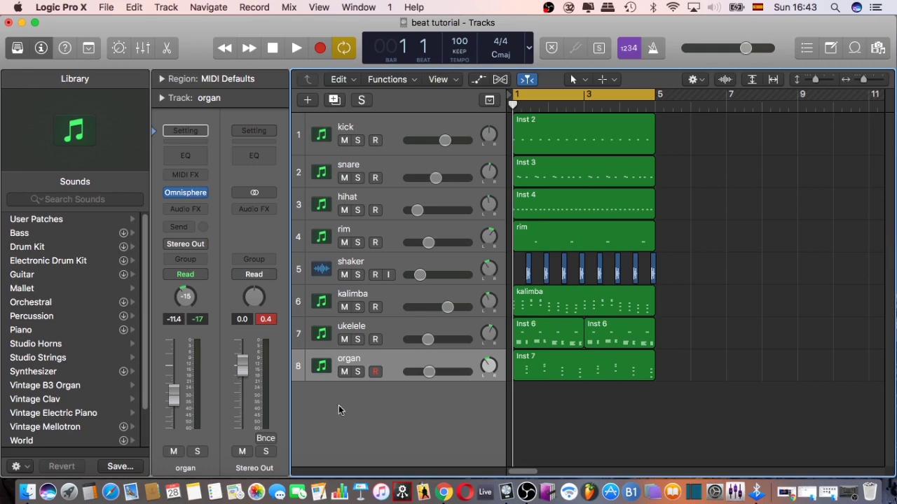
# Add one new software instrument track with an empty channel strip and load LennarDigital Sylenth1 on it
pyautogui.click(166, 7)
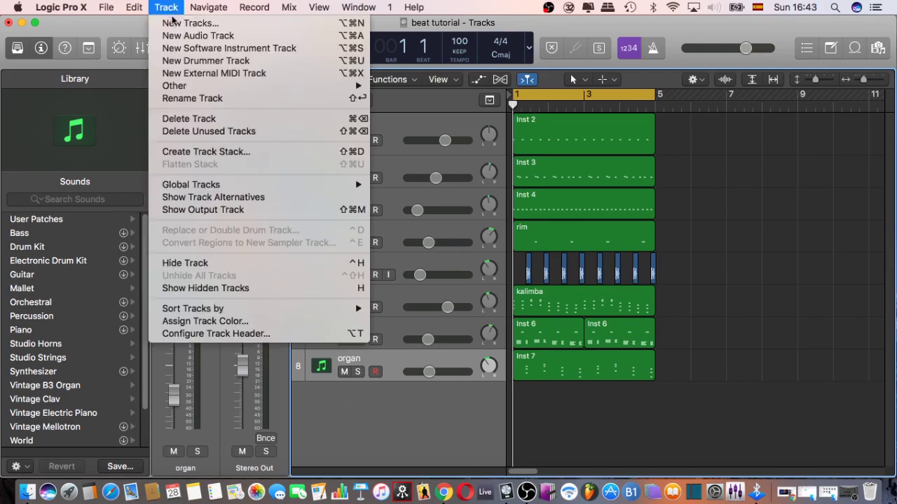
pyautogui.click(175, 22)
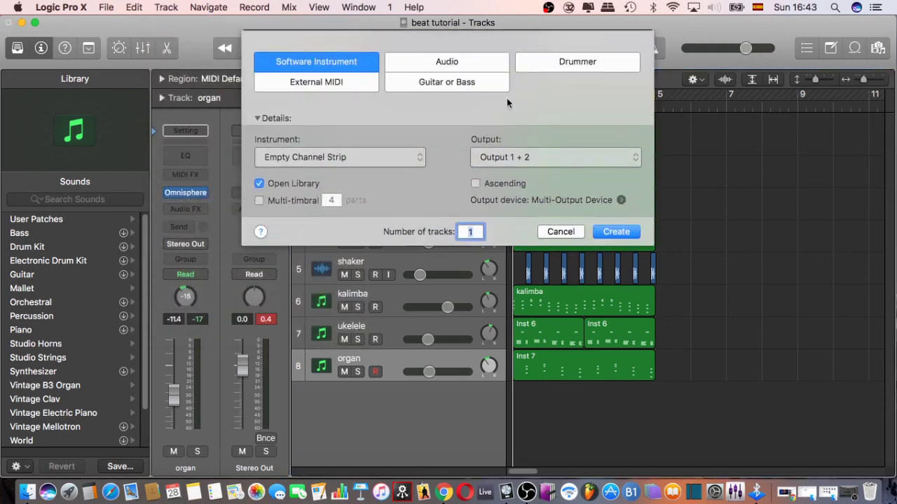
pyautogui.click(616, 232)
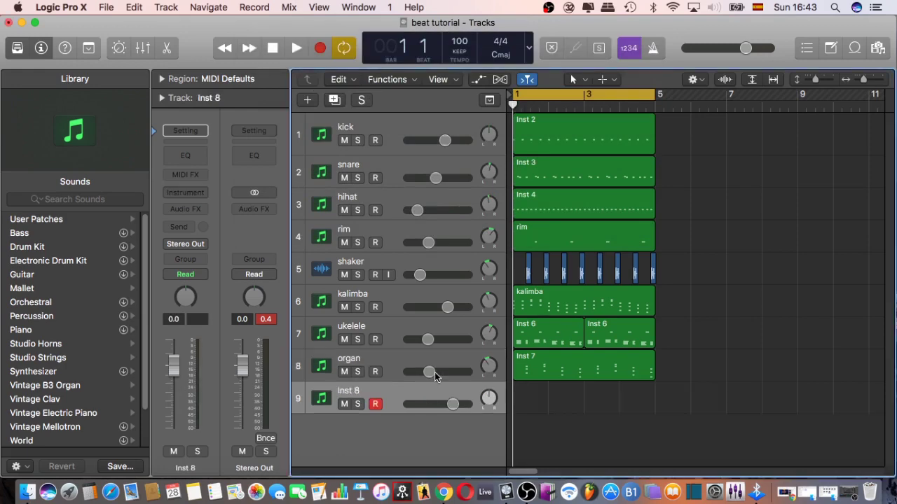
pyautogui.click(185, 192)
pyautogui.moveTo(198, 459)
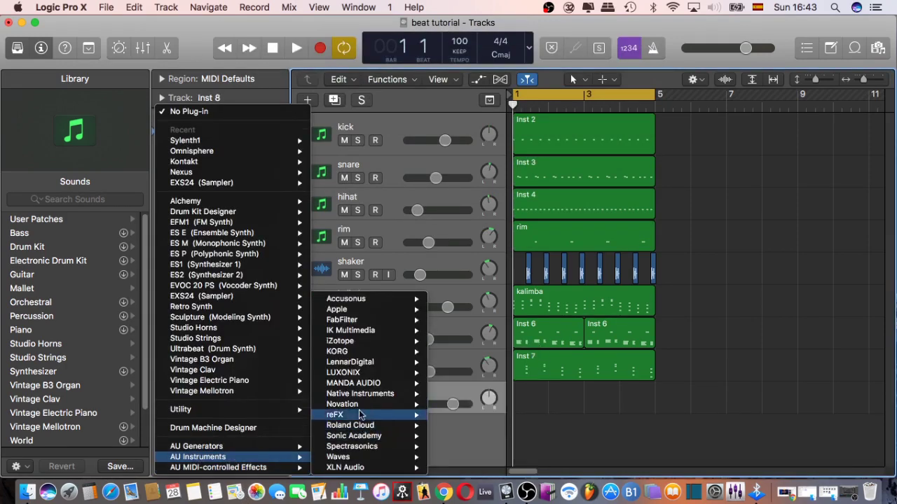
pyautogui.moveTo(365, 366)
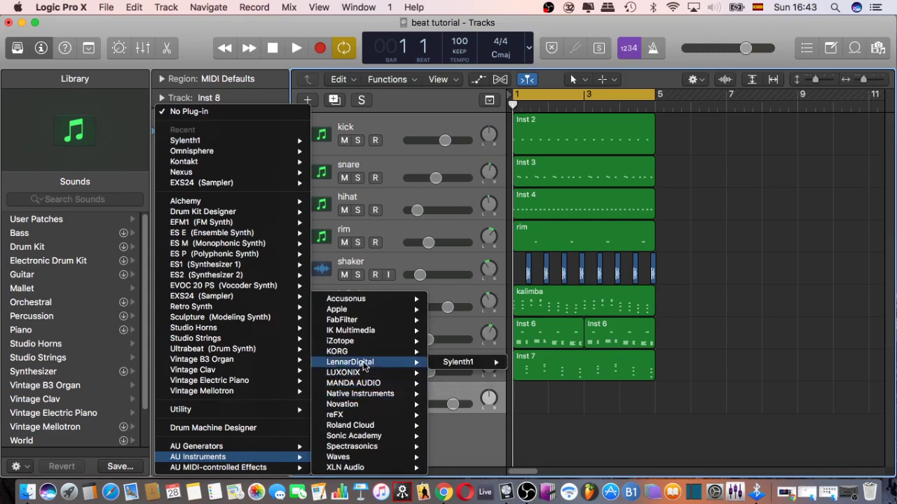
pyautogui.click(476, 363)
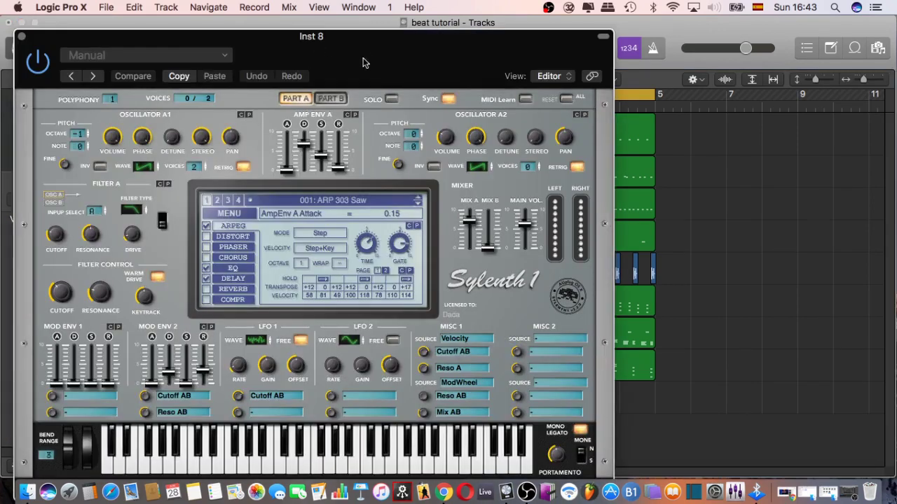
# Step through the Sylenth1 presets and load 006: ARP ChordPad
pyautogui.moveTo(363, 19); pyautogui.dragTo(379, 9)
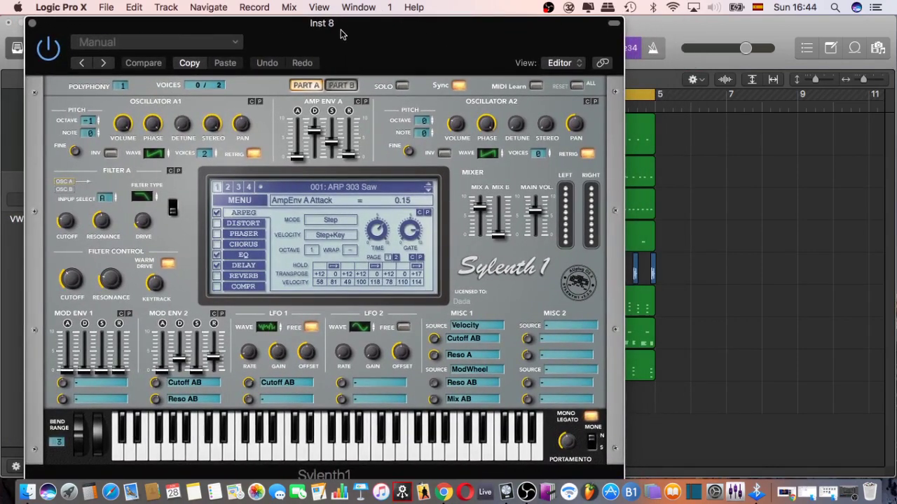
pyautogui.moveTo(342, 34); pyautogui.dragTo(364, 32)
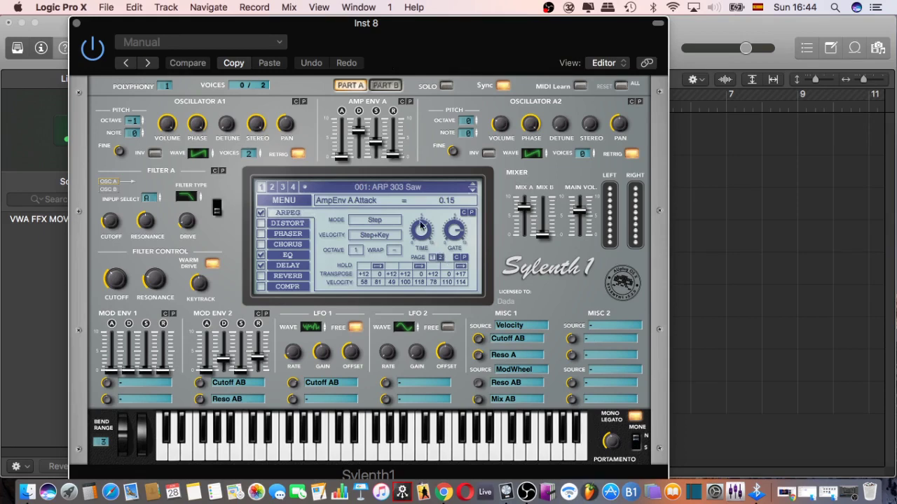
pyautogui.moveTo(386, 29); pyautogui.dragTo(414, 21)
pyautogui.click(500, 190)
pyautogui.click(500, 190)
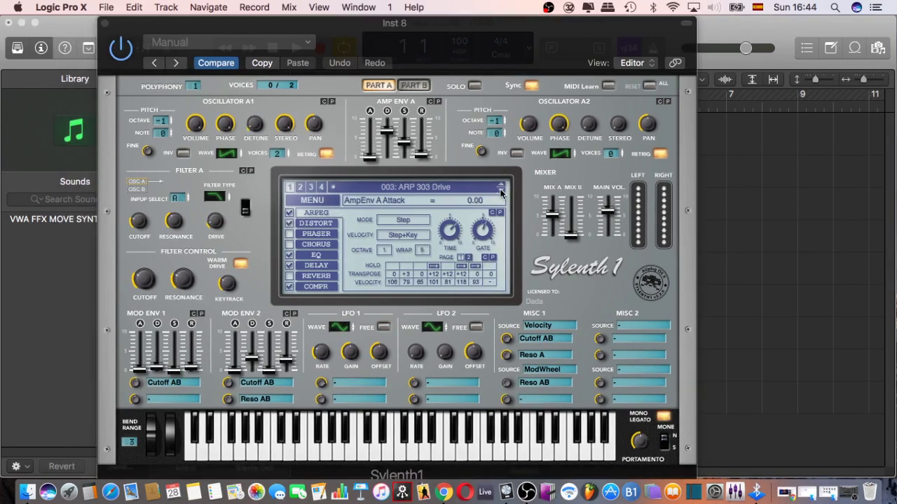
pyautogui.click(501, 190)
pyautogui.click(500, 190)
pyautogui.click(500, 190)
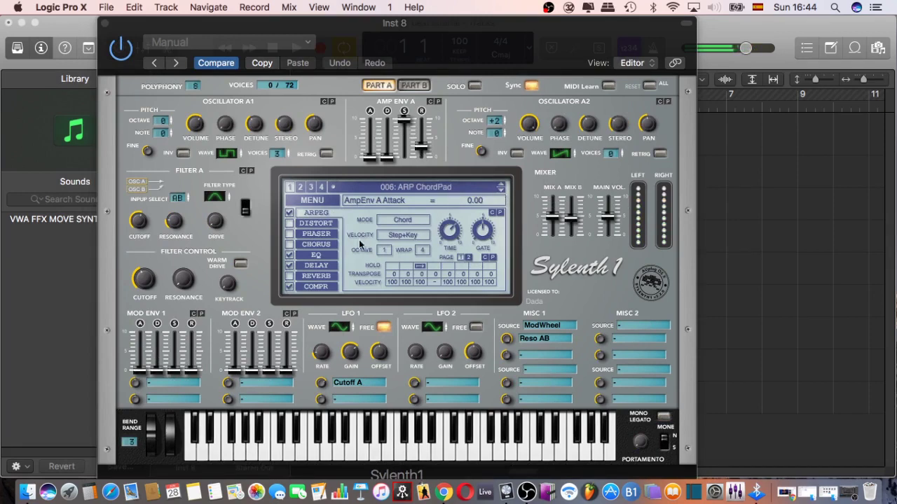
# Switch off the preset's arpeggiator and delay, and enable its reverb with size 6.12 and dry/wet 34.86 %
pyautogui.click(289, 214)
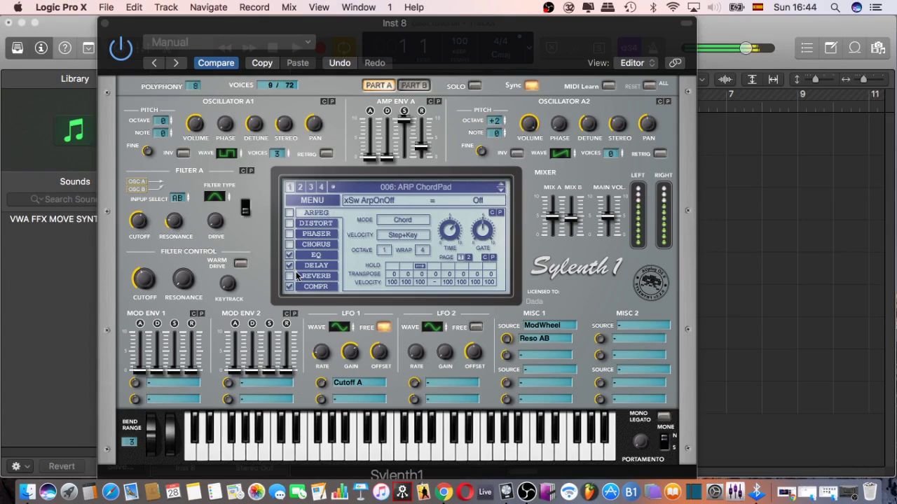
pyautogui.click(289, 265)
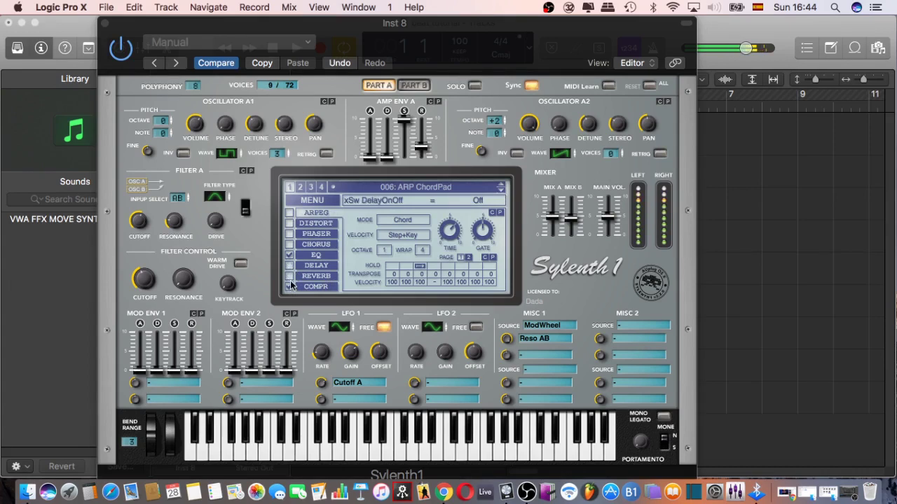
pyautogui.click(290, 276)
pyautogui.click(308, 277)
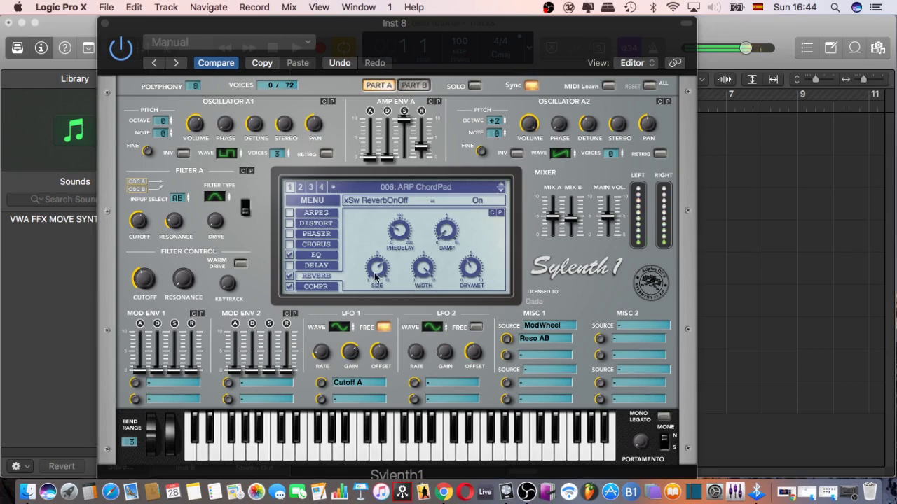
pyautogui.moveTo(374, 272); pyautogui.dragTo(377, 283)
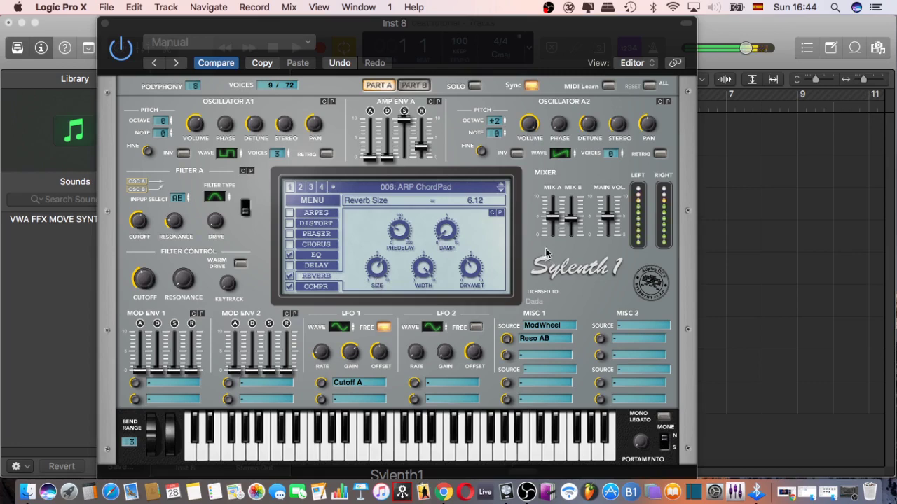
pyautogui.moveTo(474, 274); pyautogui.dragTo(471, 277)
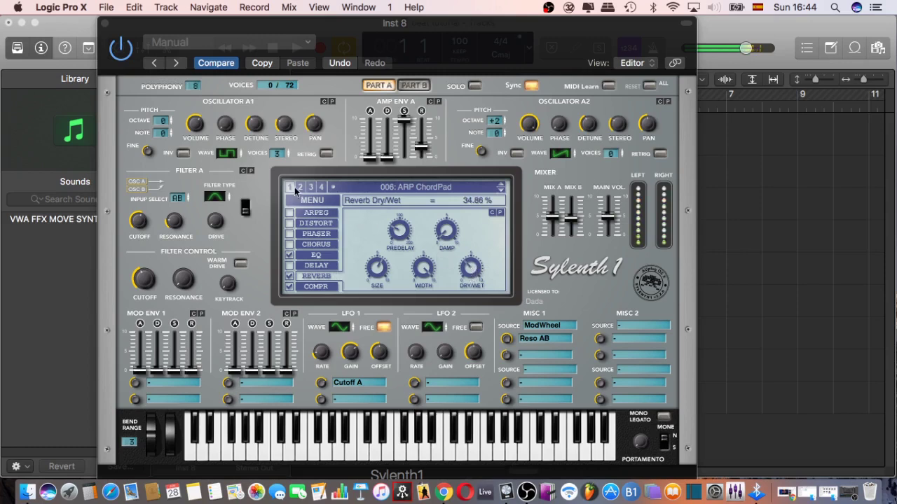
pyautogui.click(105, 23)
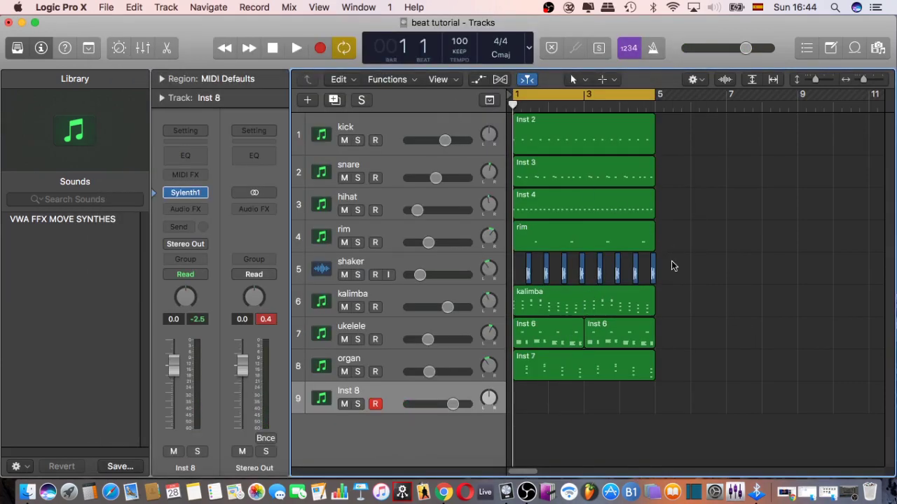
# Record a sparse Sylenth1 part on Inst 8 over the four-bar loop
pyautogui.click(319, 48)
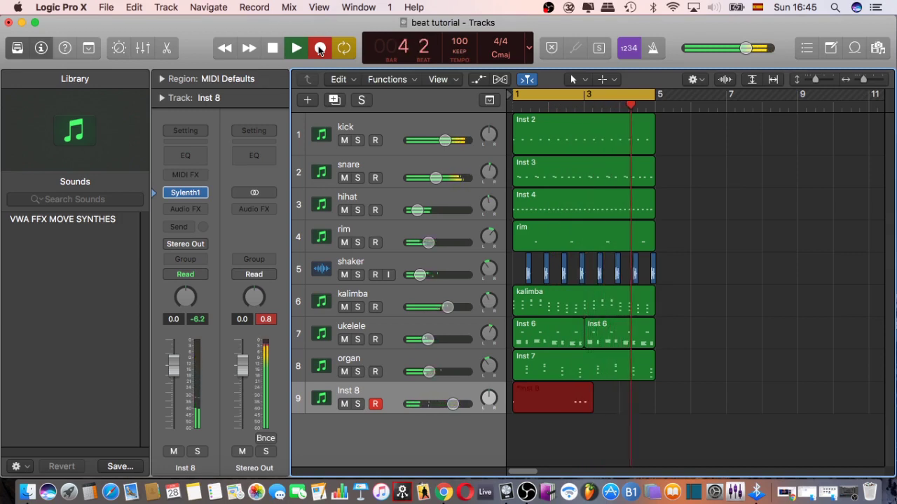
pyautogui.press('space')
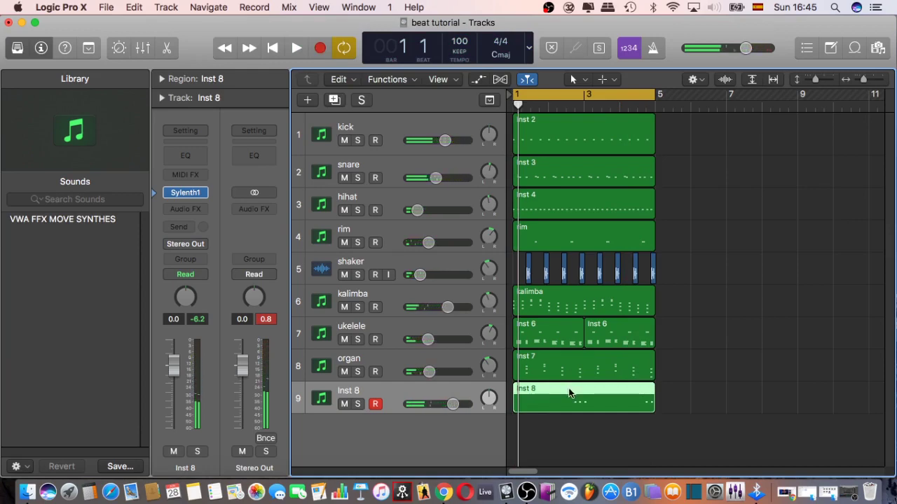
# Lower the Inst 8 track's volume to -10.6 dB while playing the loop
pyautogui.doubleClick(570, 391)
pyautogui.press('space')
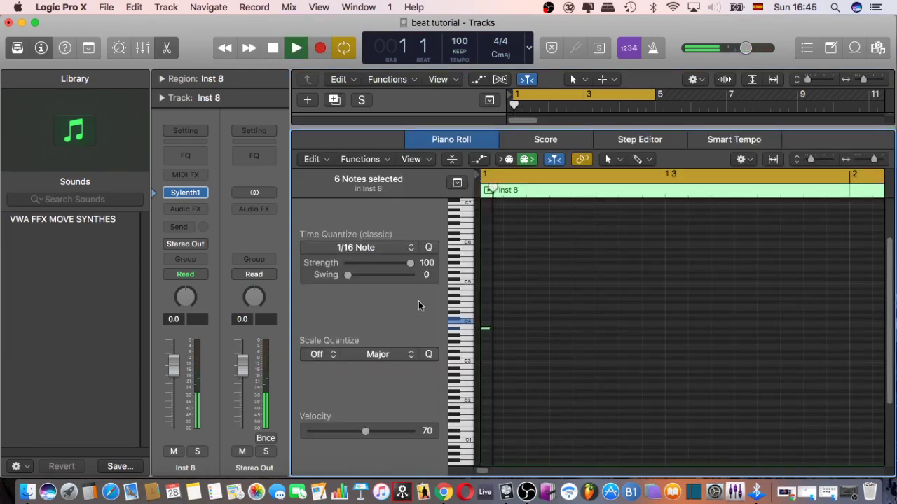
pyautogui.click(168, 47)
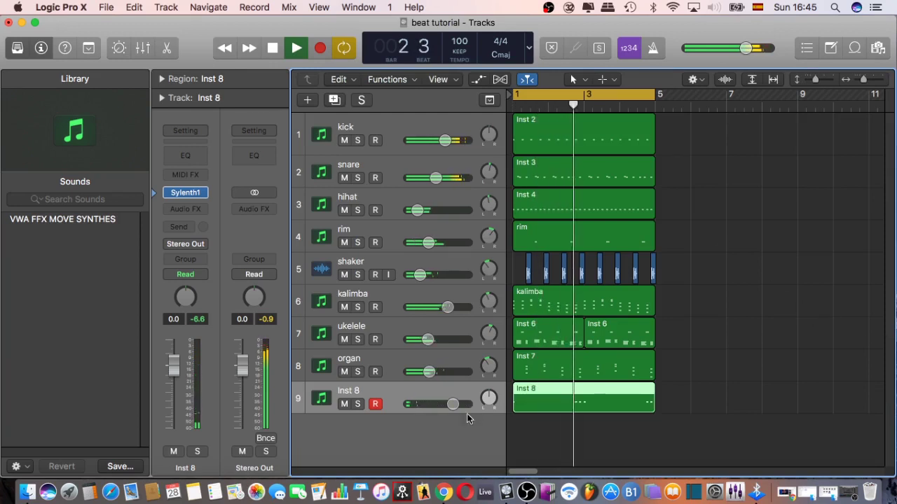
pyautogui.moveTo(453, 404); pyautogui.dragTo(427, 409)
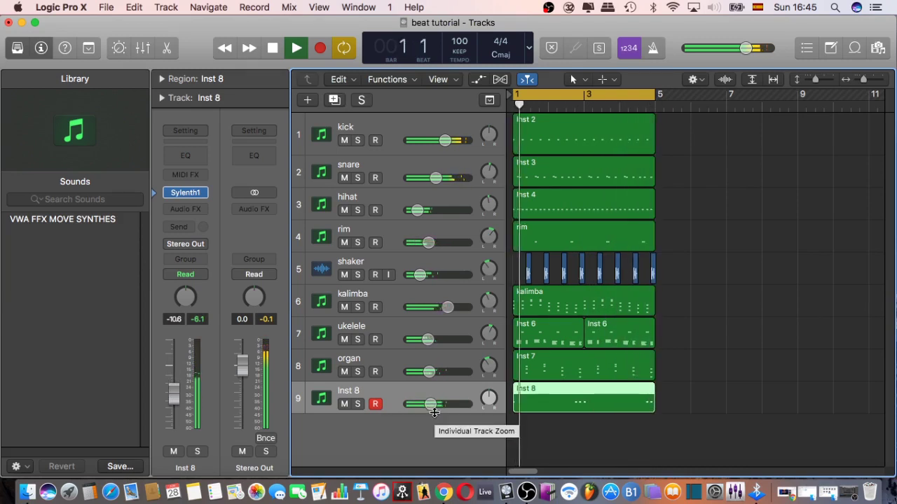
pyautogui.click(661, 399)
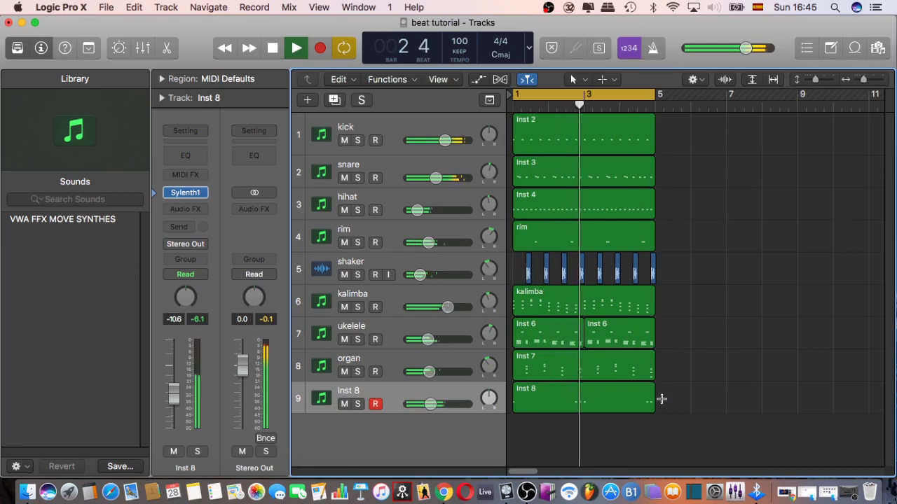
pyautogui.press('space')
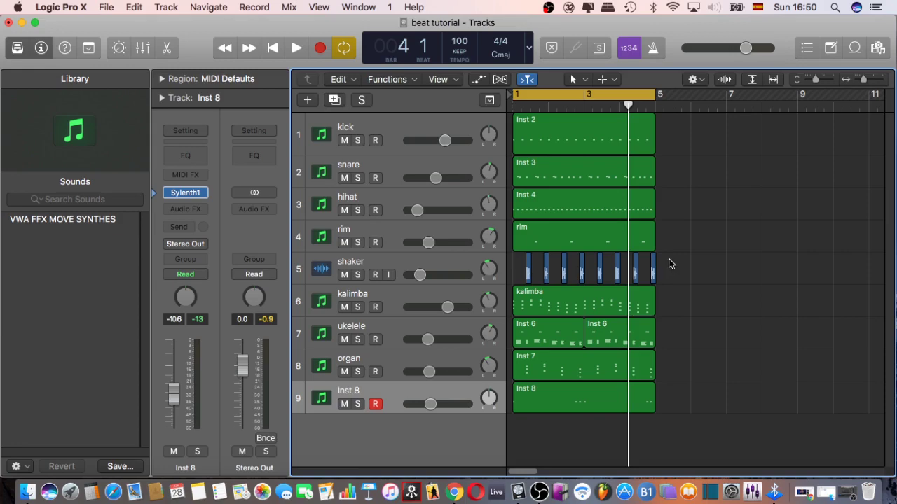
# Add one new audio track that takes Input 1 and switch on its input monitoring
pyautogui.click(169, 7)
pyautogui.click(190, 23)
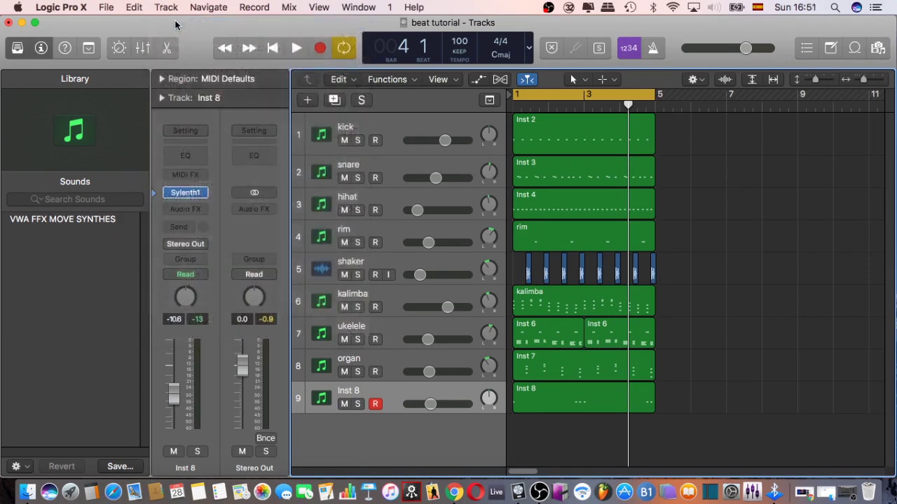
pyautogui.click(475, 64)
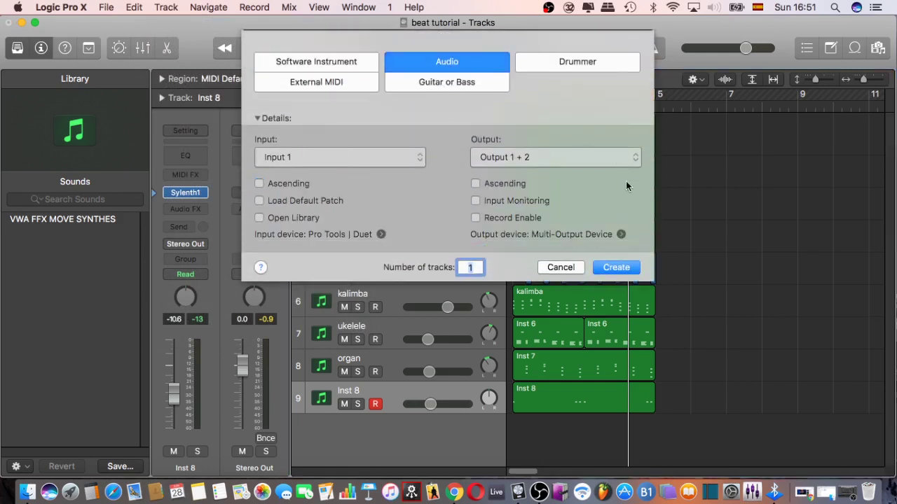
pyautogui.click(616, 268)
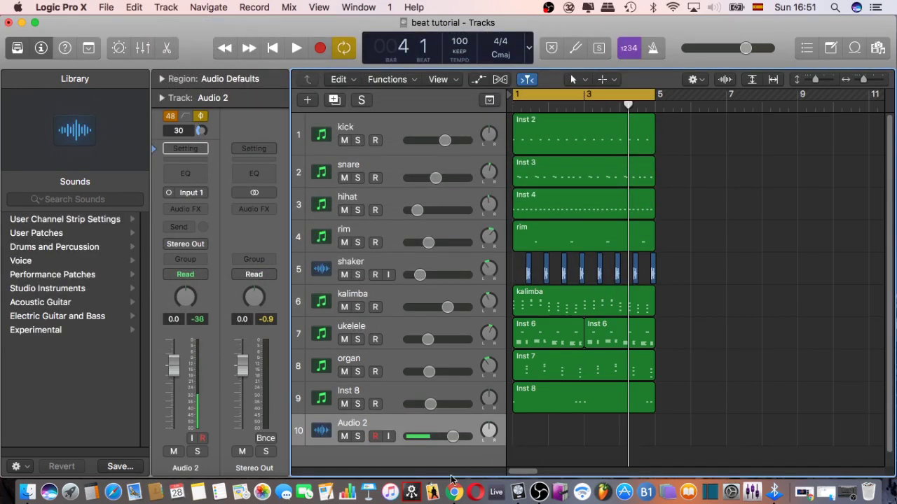
pyautogui.click(205, 194)
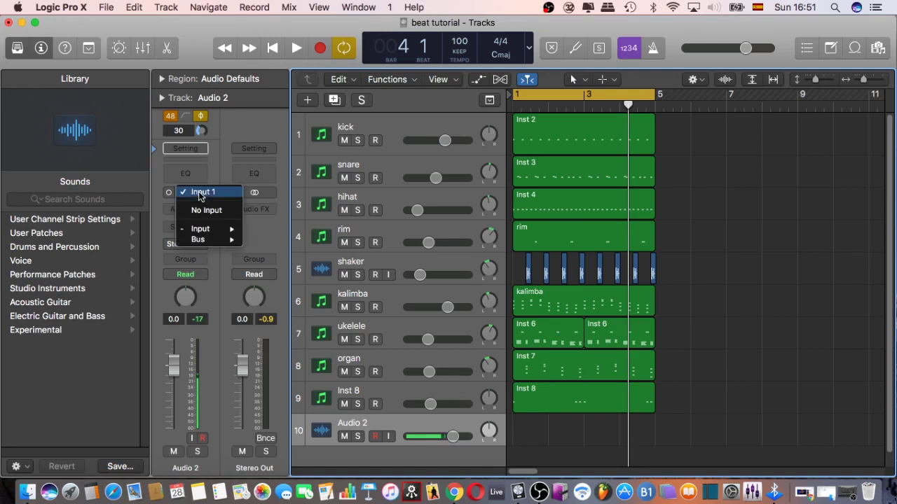
pyautogui.moveTo(202, 232)
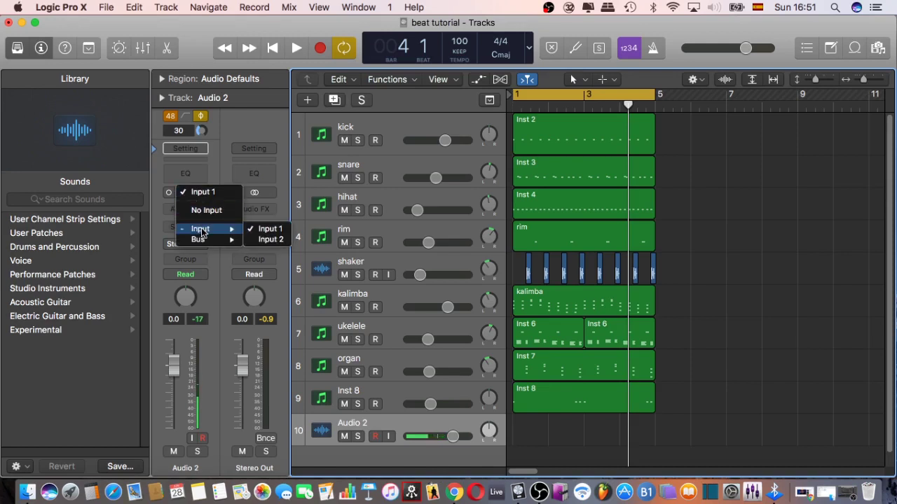
pyautogui.click(272, 231)
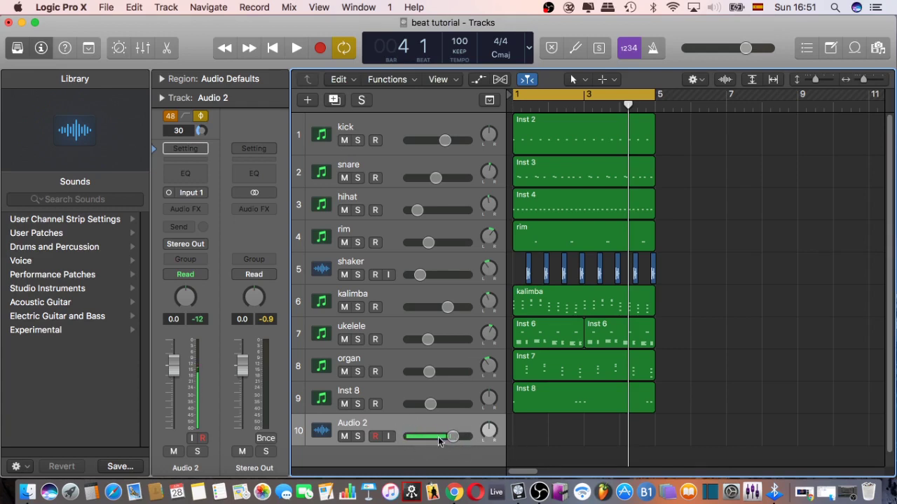
pyautogui.click(390, 437)
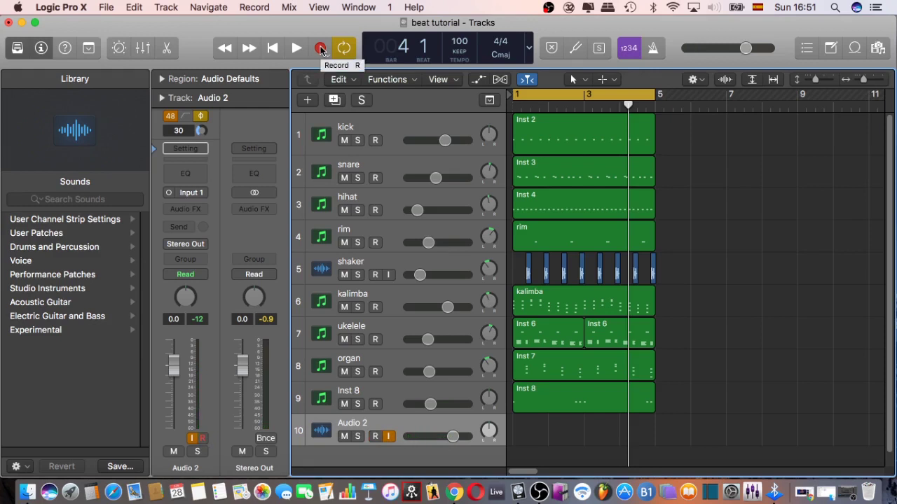
# Try a first recording take on Audio 2 over the four-bar loop and undo it
pyautogui.click(321, 49)
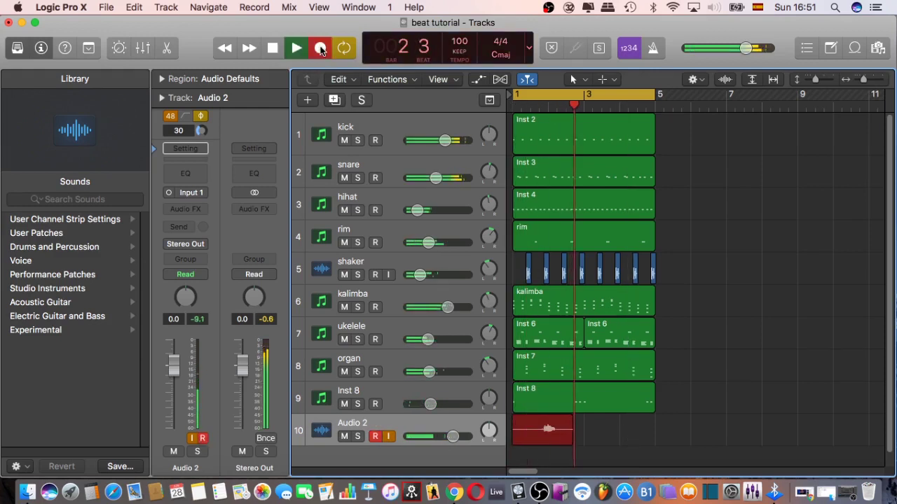
pyautogui.press('space')
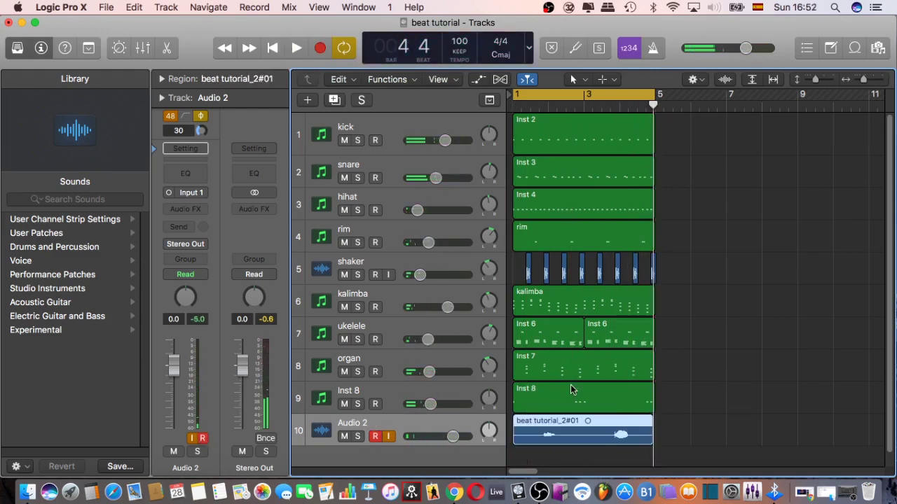
pyautogui.press('super+z')
pyautogui.click(554, 215)
# Record a new take on Audio 2 over the four-bar loop and play it back
pyautogui.click(320, 49)
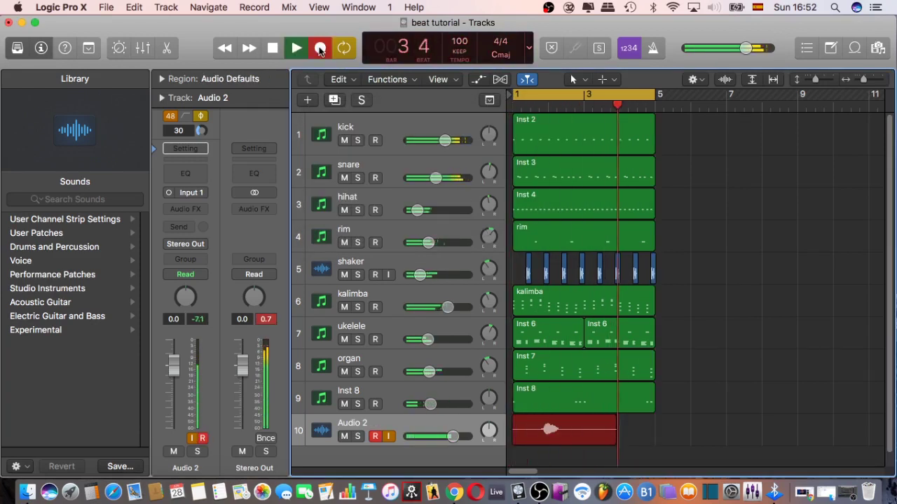
pyautogui.press('space')
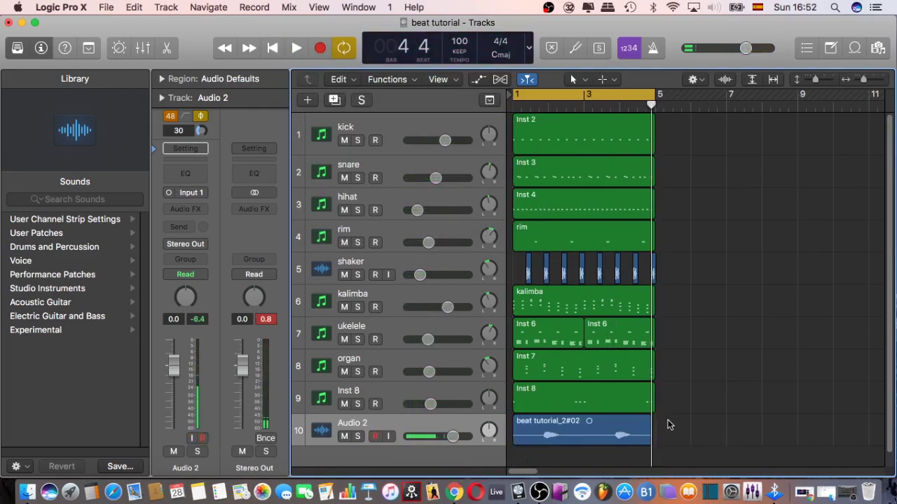
pyautogui.press('space')
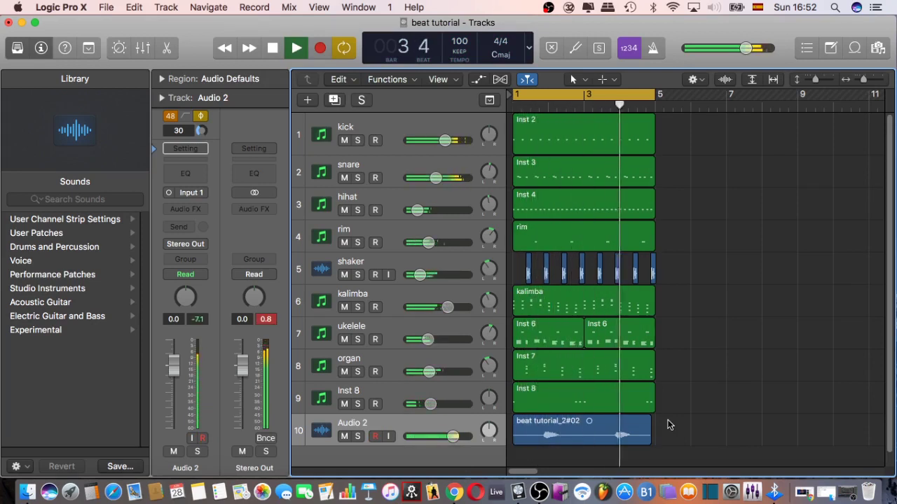
pyautogui.press('space')
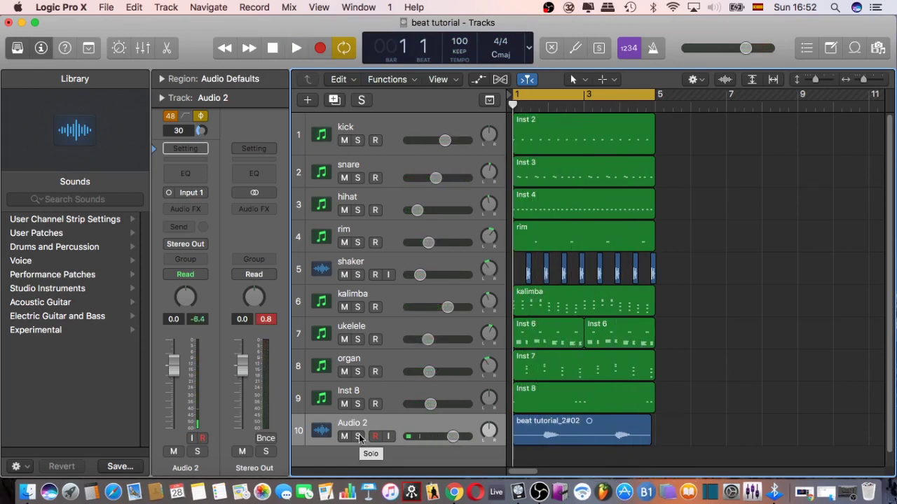
# Solo Audio 2 and insert Celemony Melodyne as its audio effect, accepting the instability warning
pyautogui.click(360, 437)
pyautogui.click(184, 209)
pyautogui.moveTo(211, 440)
pyautogui.moveTo(313, 229)
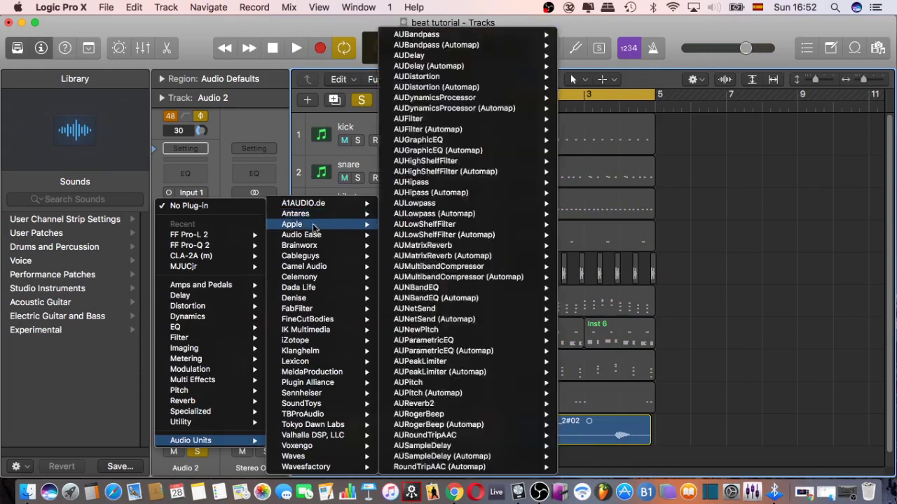
pyautogui.moveTo(317, 249)
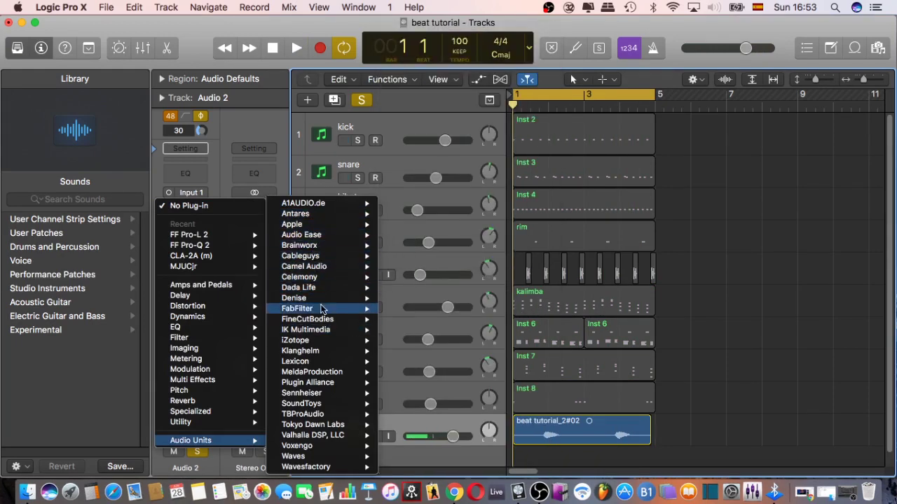
pyautogui.moveTo(354, 277)
pyautogui.click(413, 277)
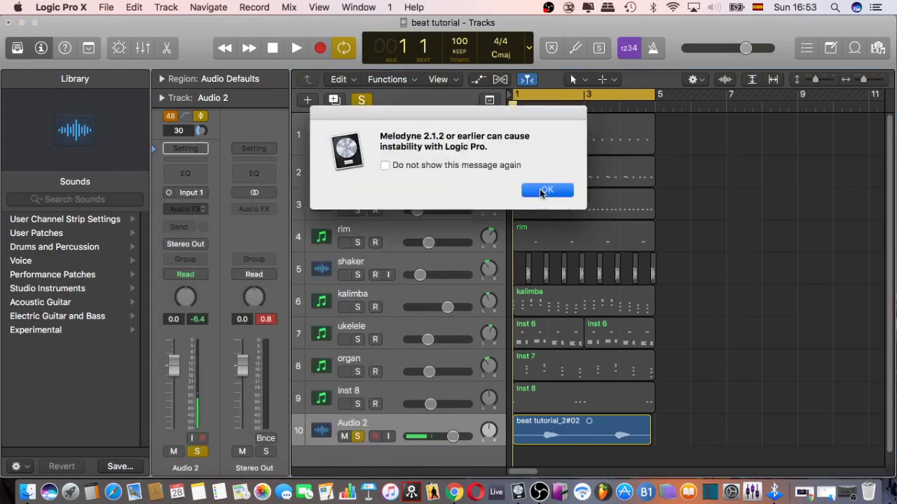
pyautogui.click(547, 190)
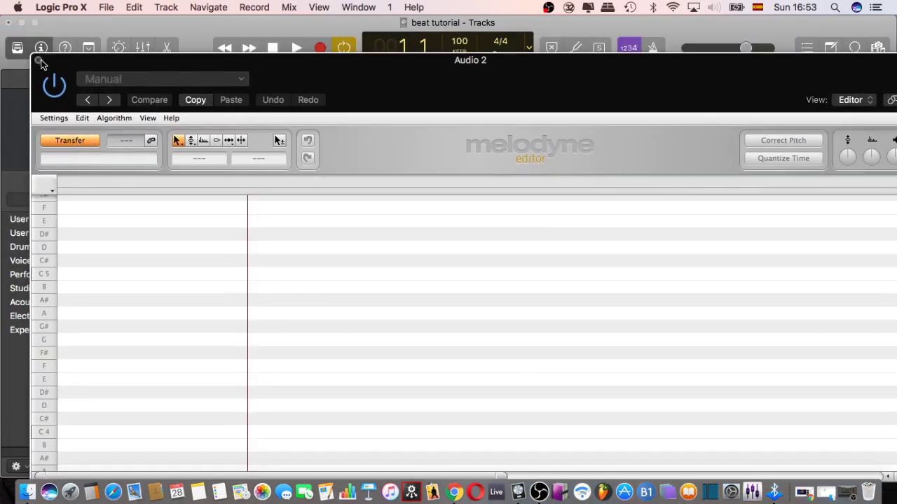
# Play the loop through Melodyne to transfer the Audio 2 recording into its editor
pyautogui.moveTo(75, 70); pyautogui.dragTo(62, 69)
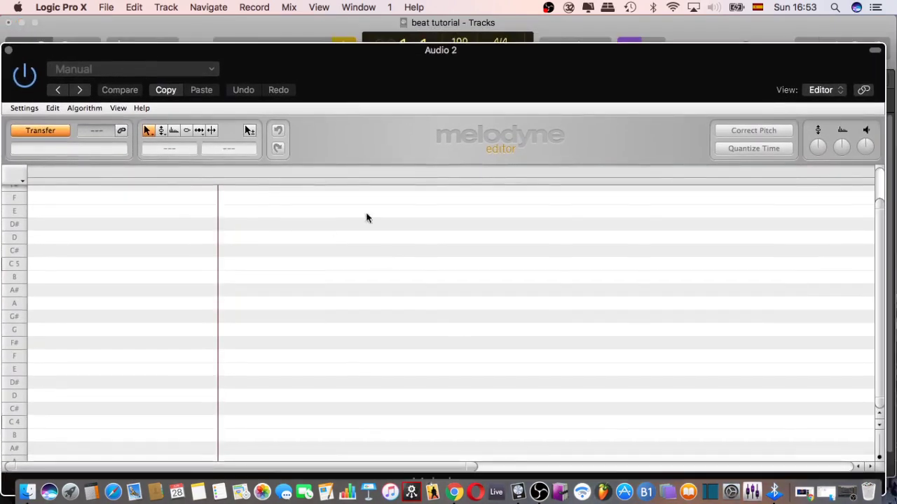
pyautogui.press('space')
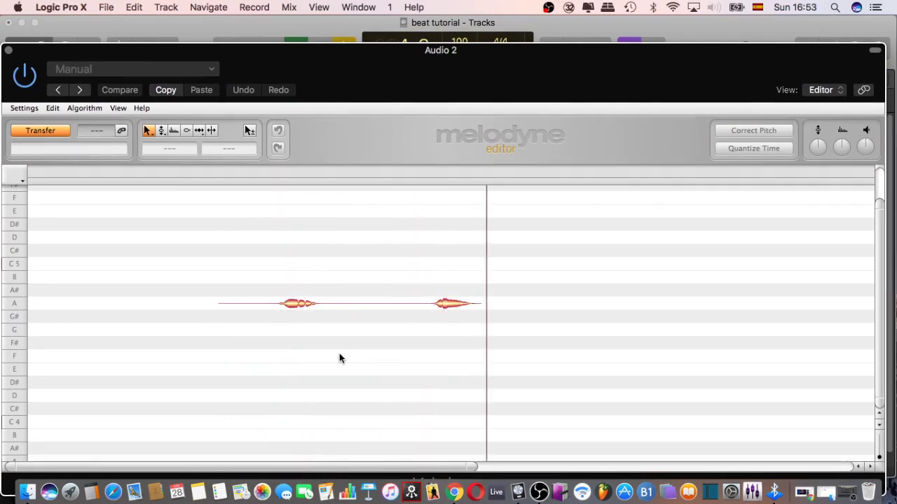
pyautogui.press('space')
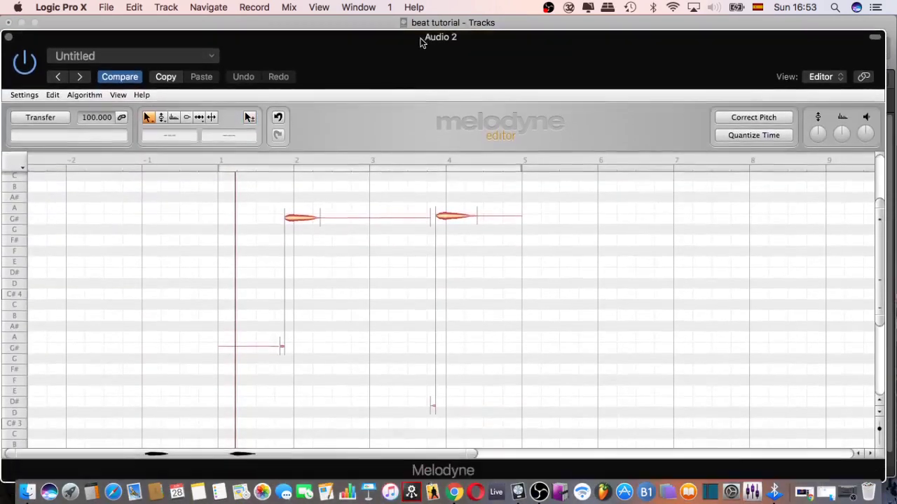
pyautogui.moveTo(421, 40); pyautogui.dragTo(421, 35)
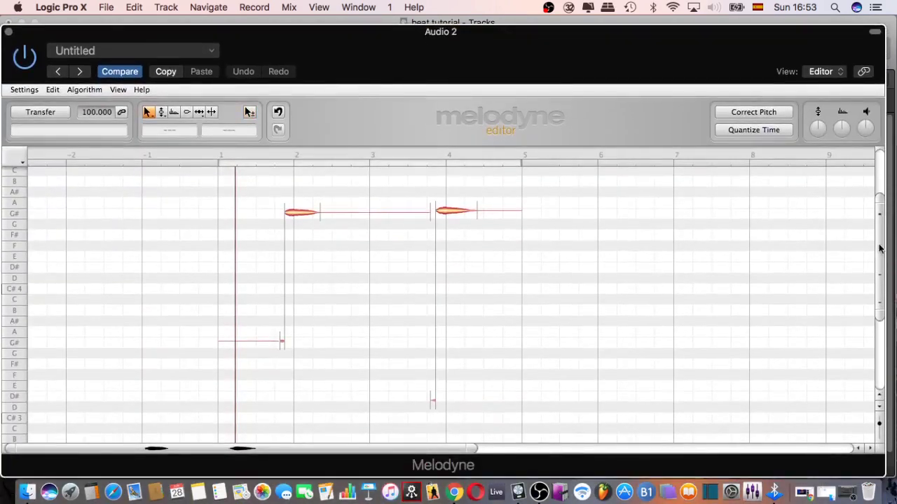
pyautogui.moveTo(880, 245); pyautogui.dragTo(880, 237)
# Correct the pitch of all transferred notes with pitch center and pitch drift at 100 %, and play the result
pyautogui.moveTo(176, 426)
pyautogui.mouseDown()
pyautogui.moveTo(447, 376)
pyautogui.moveTo(546, 203)
pyautogui.mouseUp()
pyautogui.click(763, 114)
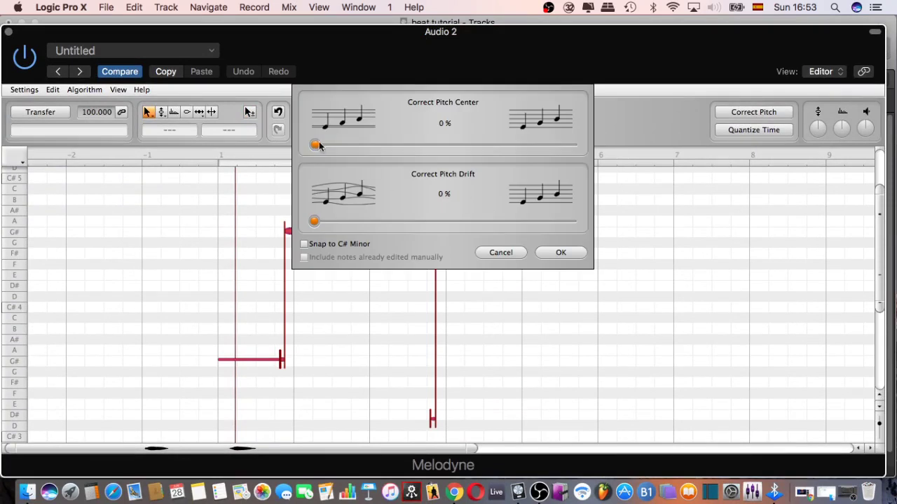
pyautogui.moveTo(315, 145); pyautogui.dragTo(571, 144)
pyautogui.moveTo(315, 221); pyautogui.dragTo(571, 221)
pyautogui.click(563, 252)
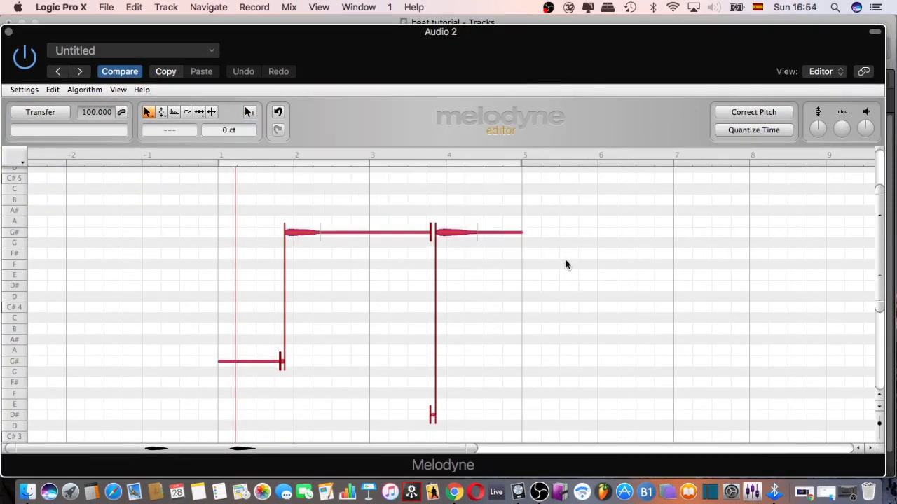
pyautogui.moveTo(416, 34); pyautogui.dragTo(416, 26)
pyautogui.press('space')
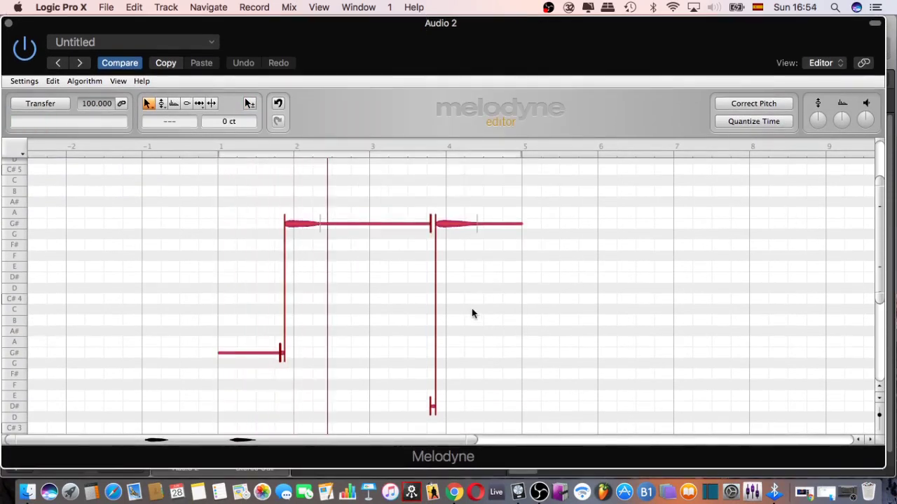
# Apply Correct Pitch again to the selected notes with center and drift at 100 %, and listen to the result
pyautogui.click(740, 104)
pyautogui.moveTo(571, 136)
pyautogui.mouseDown()
pyautogui.moveTo(529, 137)
pyautogui.moveTo(574, 139)
pyautogui.mouseUp()
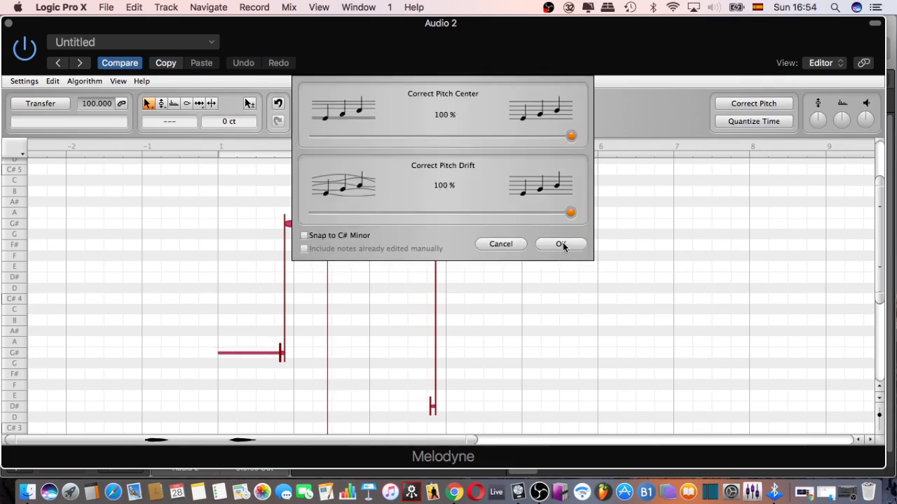
pyautogui.click(563, 244)
pyautogui.press('space')
pyautogui.press('space')
# Adjust the pitch curves of the selected notes with Melodyne's pitch tool, play them, and return to the main tool
pyautogui.rightClick(519, 196)
pyautogui.click(538, 216)
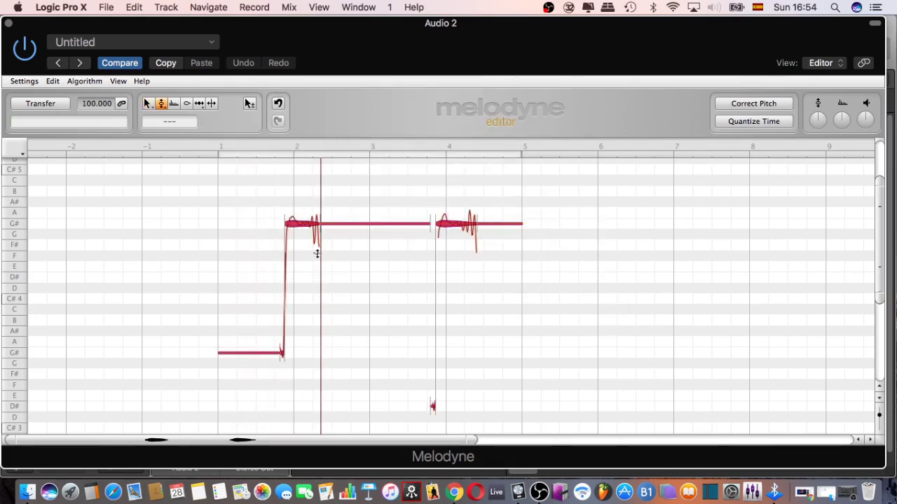
pyautogui.moveTo(297, 223); pyautogui.dragTo(297, 298)
pyautogui.press('space')
pyautogui.press('space')
pyautogui.rightClick(319, 216)
pyautogui.click(338, 223)
pyautogui.click(355, 317)
# Split the two loud G# notes at about the start of bars 2 and 4 with the note separation tool
pyautogui.press('space')
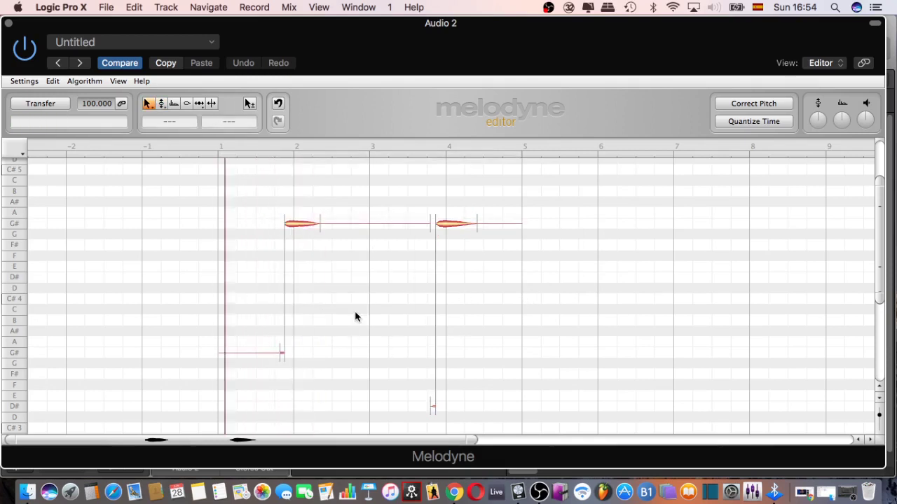
pyautogui.rightClick(353, 234)
pyautogui.click(419, 310)
pyautogui.press('space')
pyautogui.doubleClick(295, 223)
pyautogui.press('space')
pyautogui.doubleClick(447, 224)
pyautogui.press('space')
pyautogui.press('space')
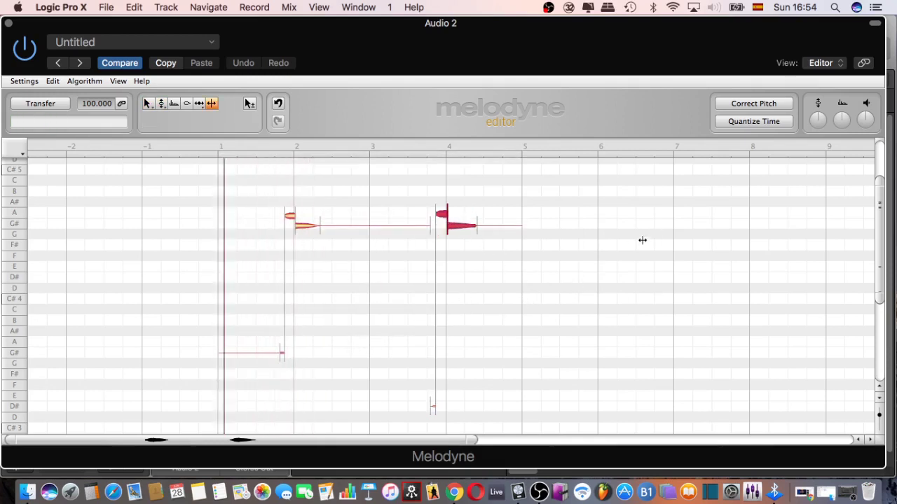
# Select all the notes with the main tool and correct their pitch center to 100 %
pyautogui.rightClick(571, 160)
pyautogui.click(589, 166)
pyautogui.moveTo(220, 276); pyautogui.dragTo(586, 189)
pyautogui.click(753, 104)
pyautogui.moveTo(402, 137); pyautogui.dragTo(572, 137)
pyautogui.click(562, 244)
pyautogui.click(575, 297)
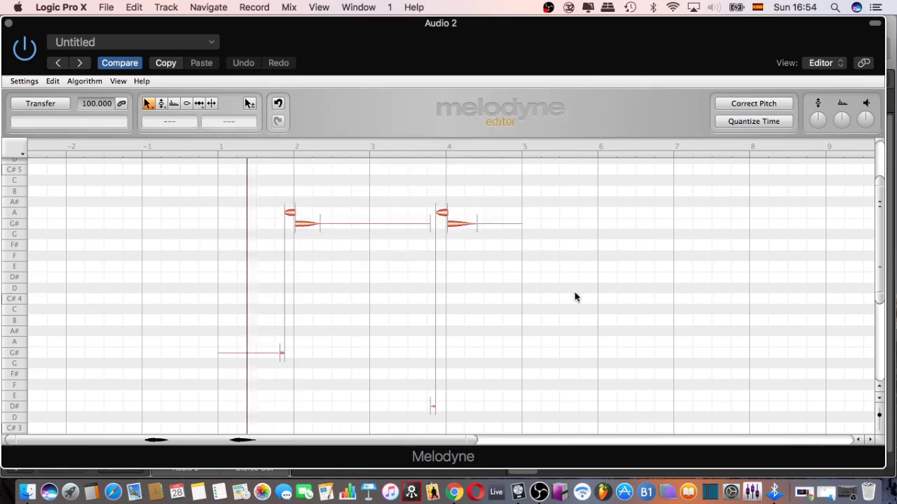
# Move the low G# and D# notes to G 3 and the two short A notes to A# 4
pyautogui.moveTo(270, 353); pyautogui.dragTo(278, 362)
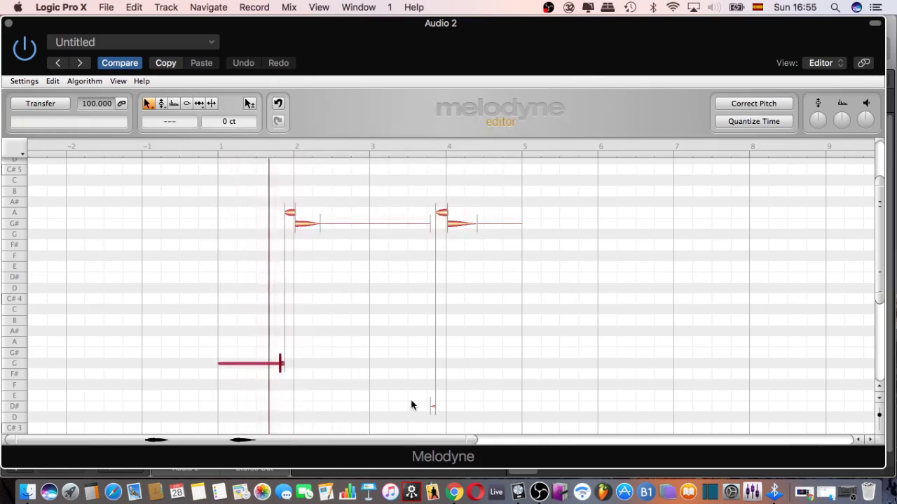
pyautogui.moveTo(288, 212); pyautogui.dragTo(290, 203)
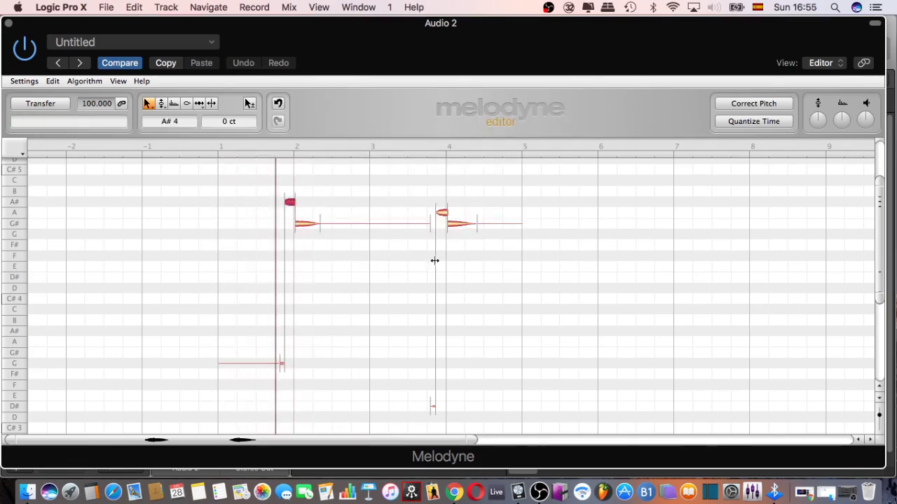
pyautogui.moveTo(442, 212); pyautogui.dragTo(442, 203)
pyautogui.moveTo(433, 406); pyautogui.dragTo(434, 366)
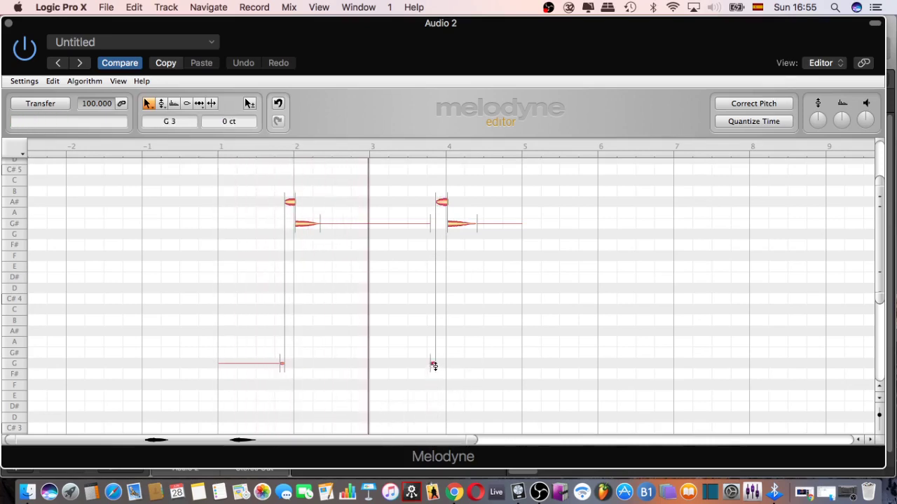
# Unsolo the Audio 2 track and lower its volume to -13.2 dB, checking it against the full mix
pyautogui.click(357, 436)
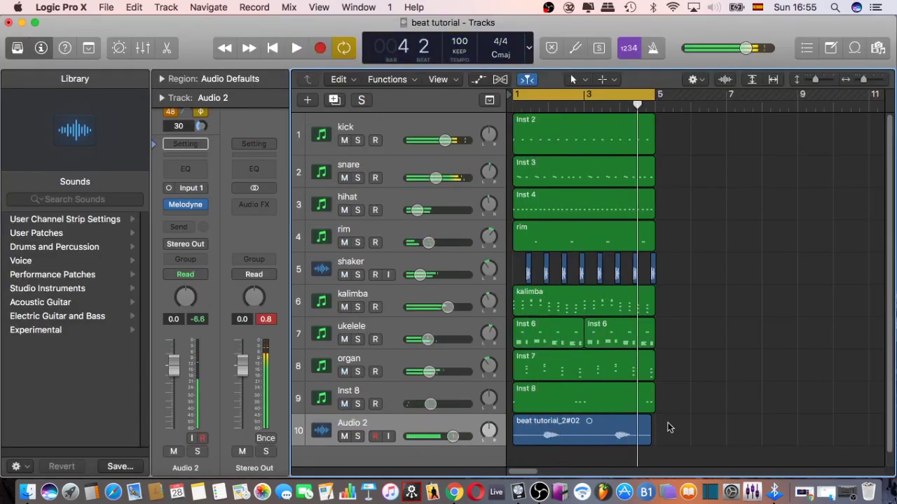
pyautogui.moveTo(453, 436); pyautogui.dragTo(447, 436)
pyautogui.press('space')
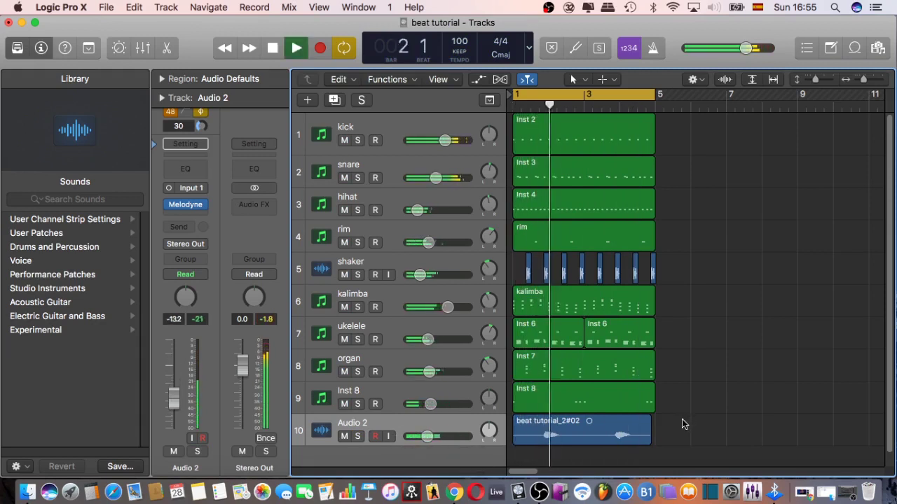
pyautogui.press('space')
# Solo the Audio 2 track and bounce it in place as Audio 2_bip, replacing the original track
pyautogui.press('s')
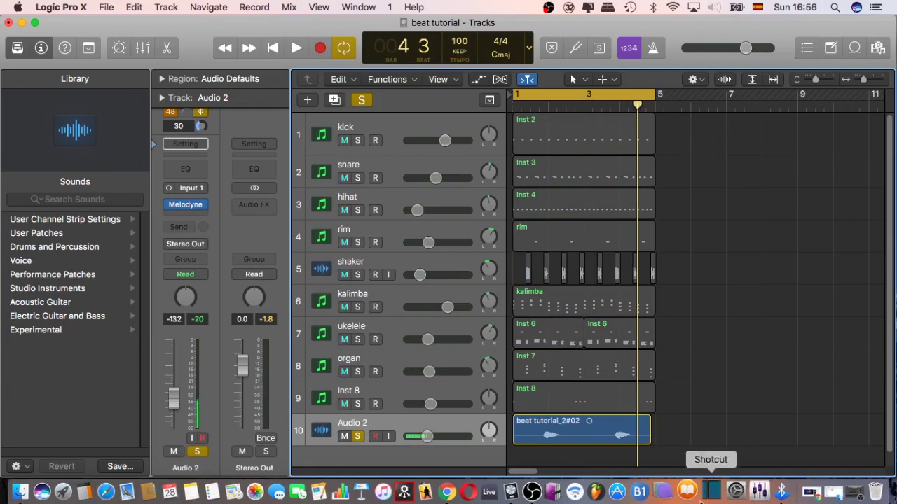
pyautogui.click(105, 7)
pyautogui.moveTo(168, 300)
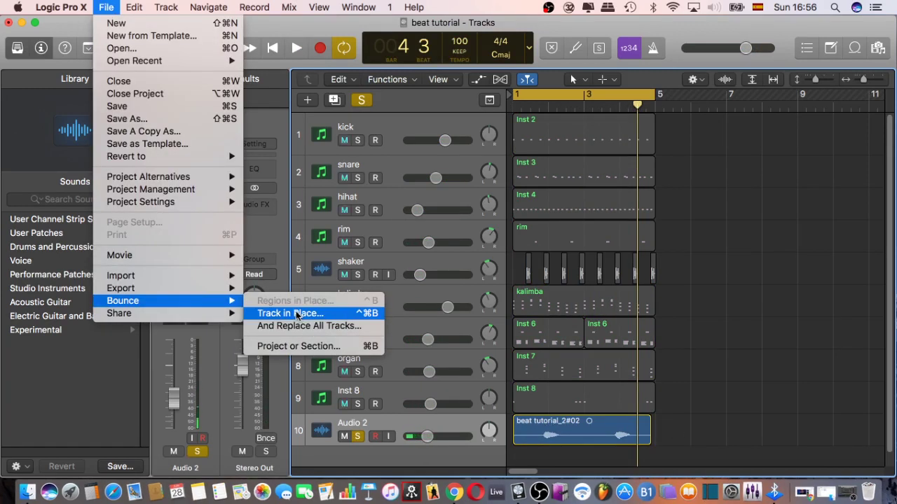
pyautogui.click(441, 433)
pyautogui.click(105, 7)
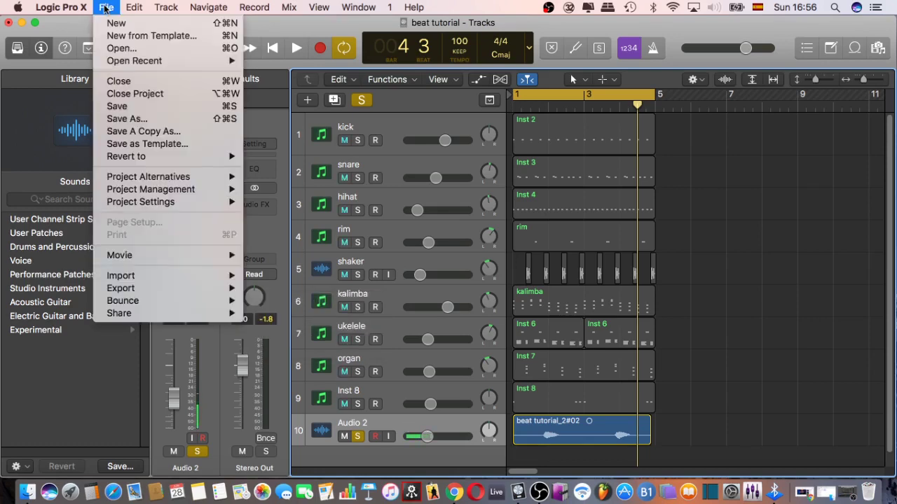
pyautogui.click(106, 7)
pyautogui.click(106, 7)
pyautogui.moveTo(126, 301)
pyautogui.click(291, 315)
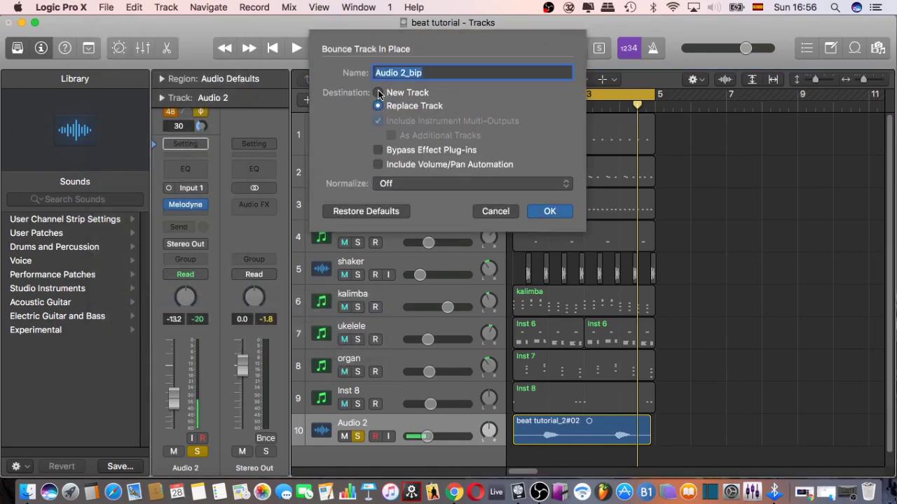
pyautogui.click(550, 212)
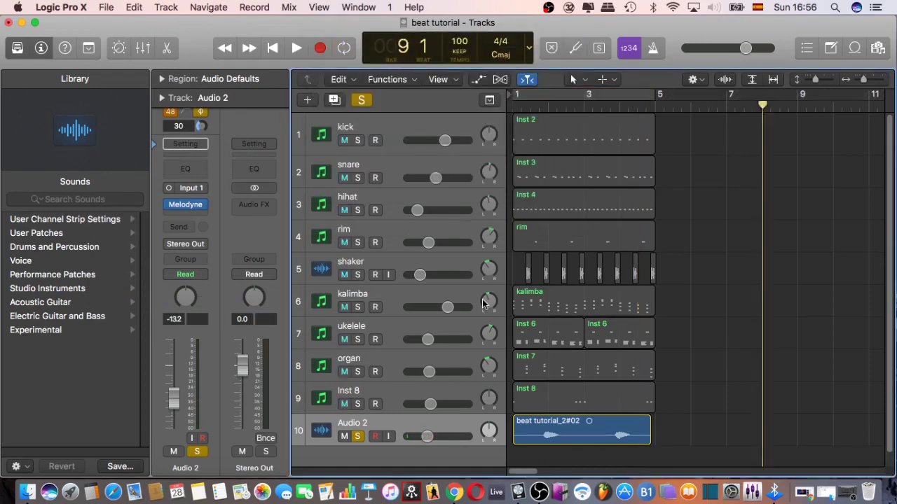
# Solo the Audio 2_bip track and insert a mono FF Pro-Q 2 equalizer on it
pyautogui.press('space')
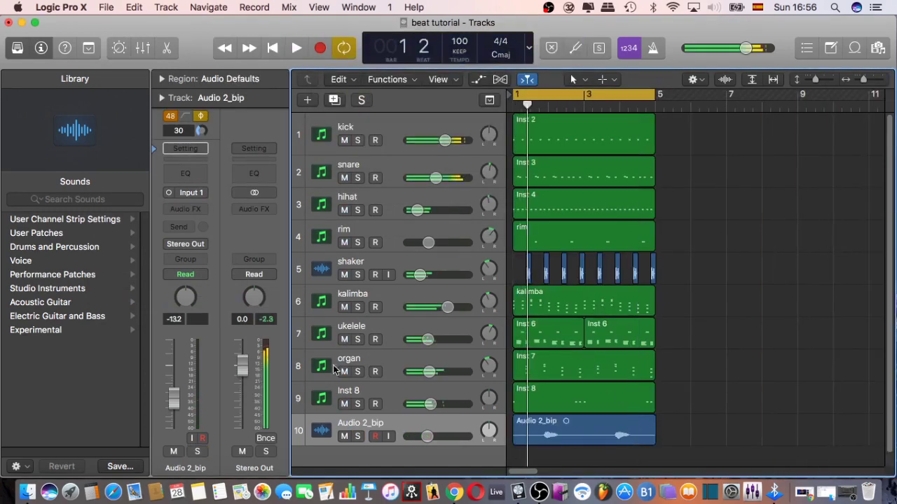
pyautogui.click(357, 437)
pyautogui.click(185, 208)
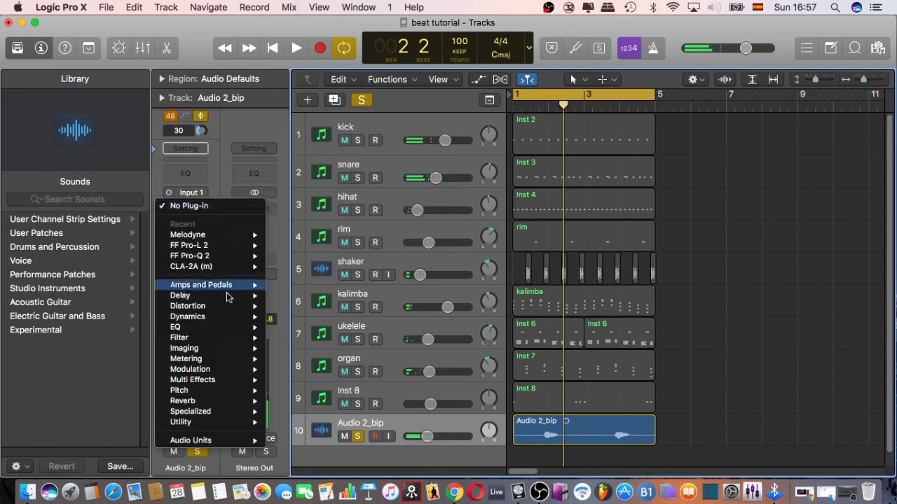
pyautogui.moveTo(203, 256)
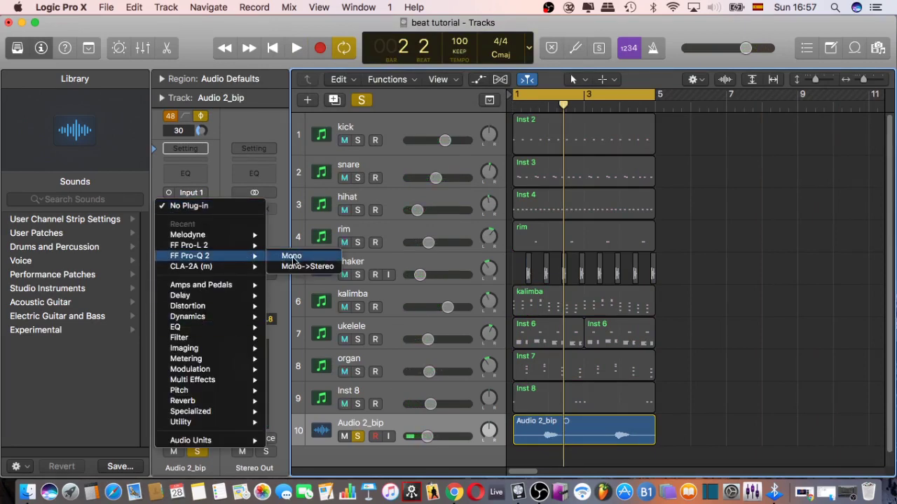
pyautogui.click(292, 256)
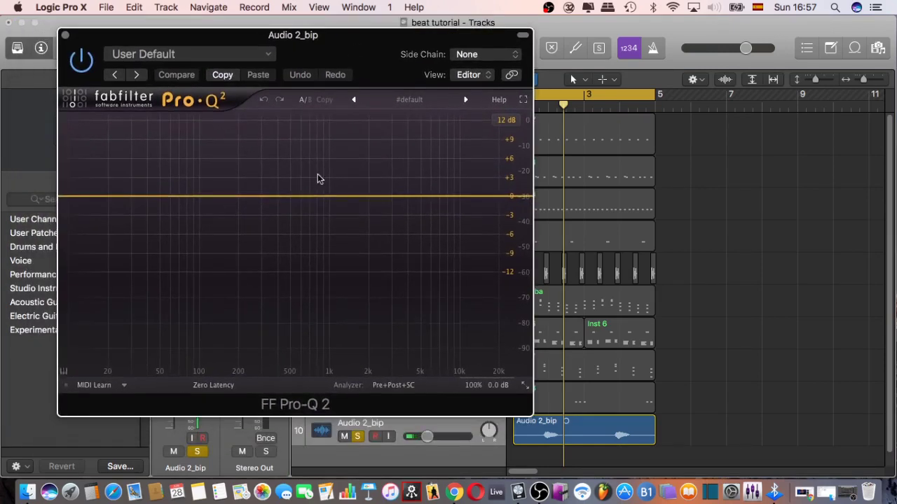
# Add a low cut at 200 Hz with a 30 dB/oct slope to the equalizer and play the track
pyautogui.click(71, 197)
pyautogui.moveTo(72, 196); pyautogui.dragTo(239, 194)
pyautogui.rightClick(238, 192)
pyautogui.moveTo(280, 229)
pyautogui.click(350, 279)
pyautogui.rightClick(236, 194)
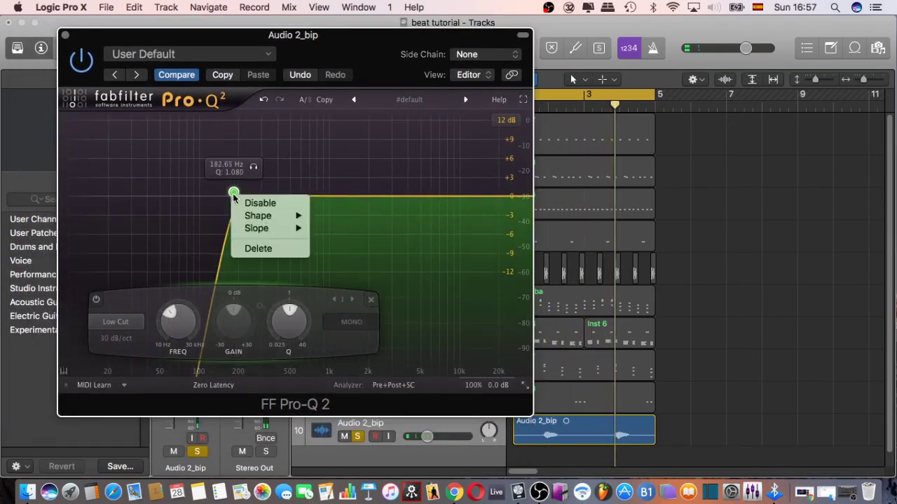
pyautogui.click(233, 200)
pyautogui.moveTo(233, 200); pyautogui.dragTo(236, 196)
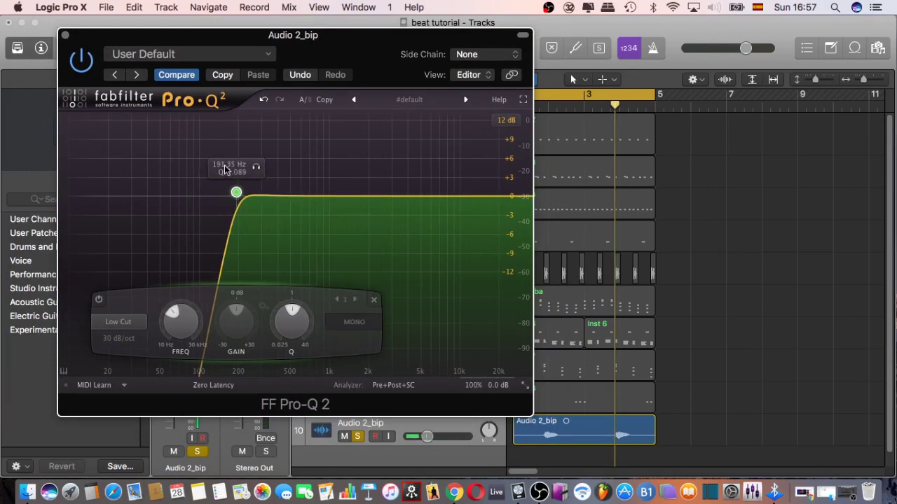
pyautogui.doubleClick(225, 166)
pyautogui.write('200')
pyautogui.press('Return')
pyautogui.press('space')
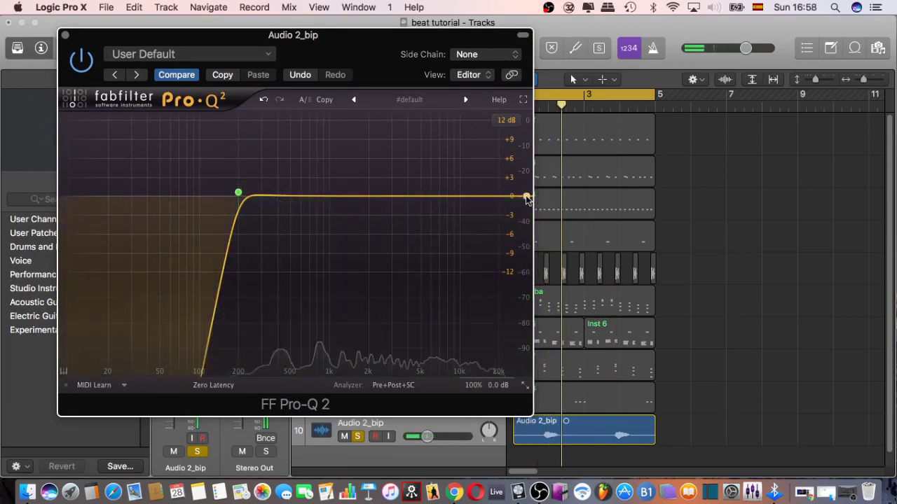
# Add a high cut at 10000 Hz with a 30 dB/oct slope to the equalizer
pyautogui.click(525, 196)
pyautogui.moveTo(525, 196); pyautogui.dragTo(458, 193)
pyautogui.rightClick(459, 193)
pyautogui.moveTo(486, 227)
pyautogui.click(569, 275)
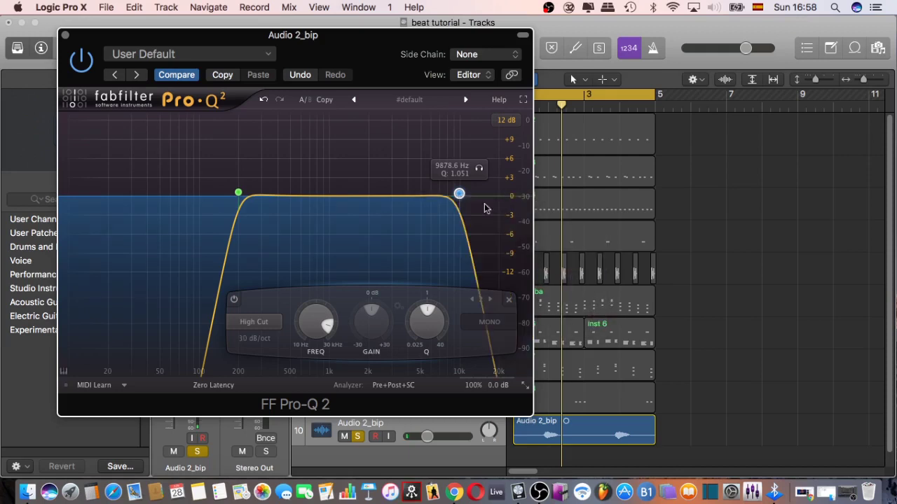
pyautogui.doubleClick(452, 168)
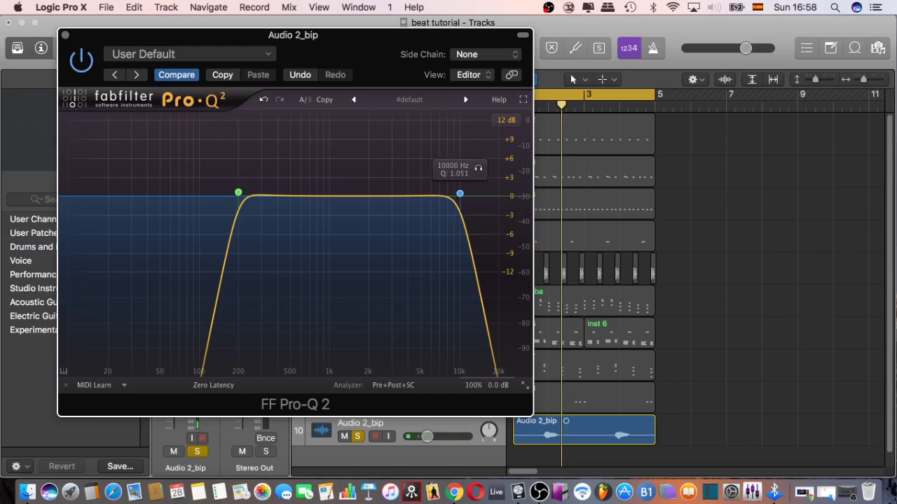
# Raise the low cut frequency during playback, close the equalizer, and compare the track with the equalizer bypassed and active
pyautogui.press('space')
pyautogui.moveTo(238, 193); pyautogui.dragTo(278, 193)
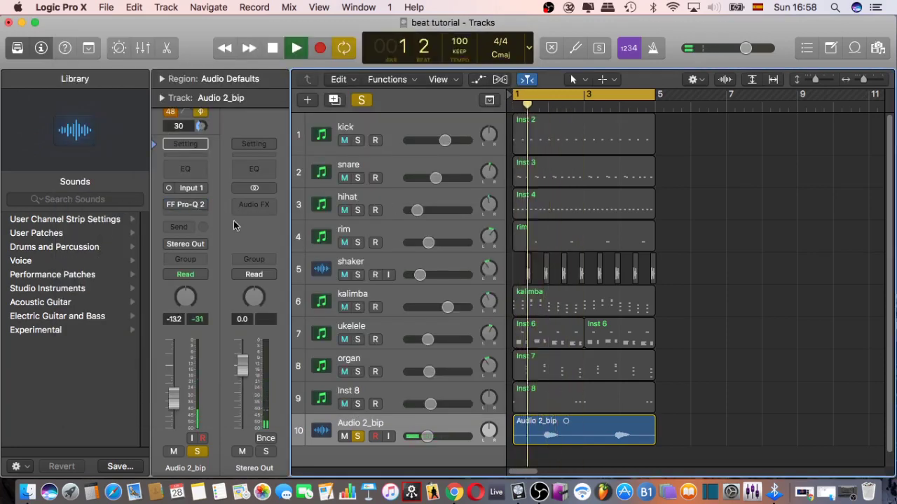
pyautogui.click(170, 205)
pyautogui.press('space')
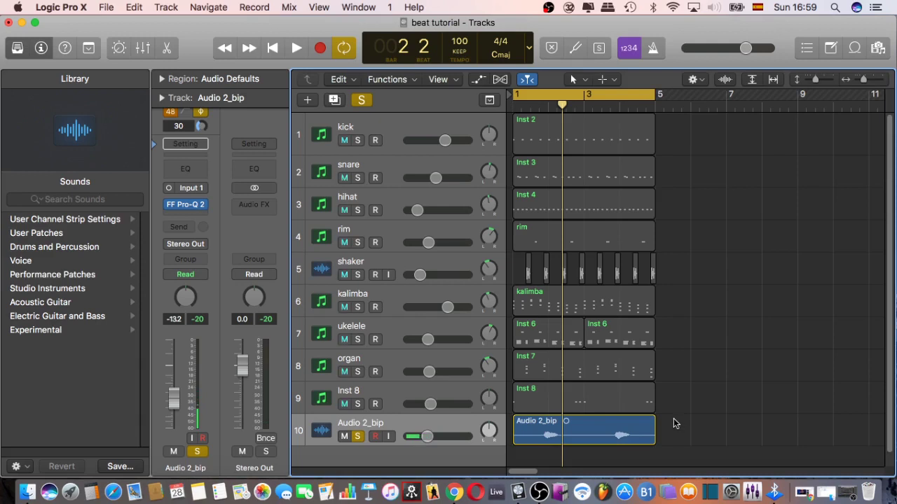
pyautogui.press('space')
pyautogui.press('space')
# Insert a mono Overdrive after the equalizer, set its tone to 10000 Hz, and play the track
pyautogui.click(200, 204)
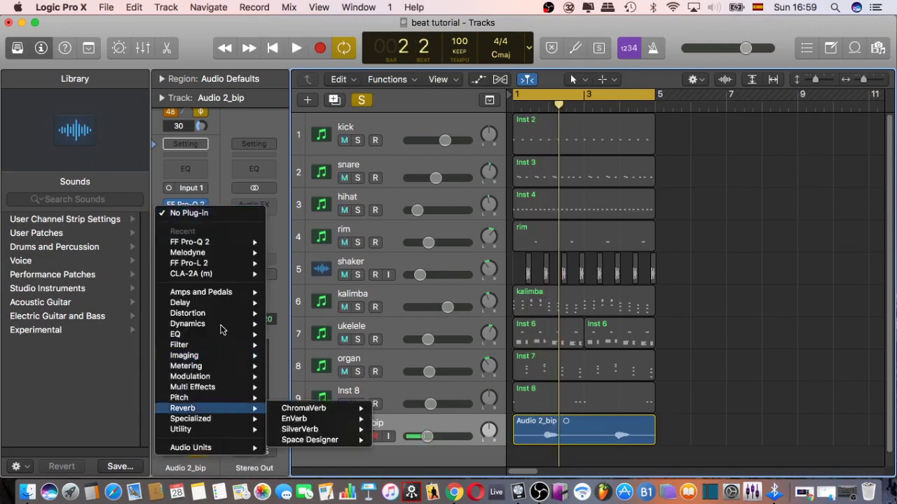
pyautogui.click(220, 191)
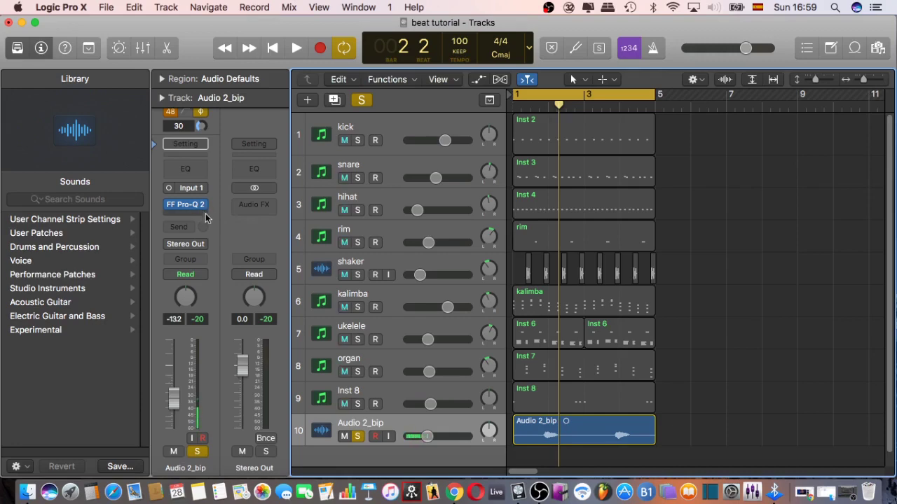
pyautogui.click(204, 206)
pyautogui.moveTo(210, 313)
pyautogui.moveTo(350, 357)
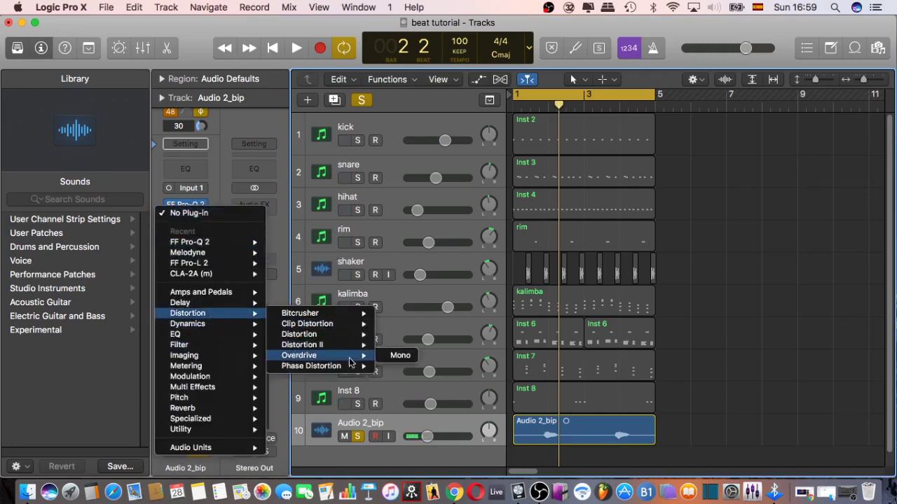
pyautogui.click(382, 355)
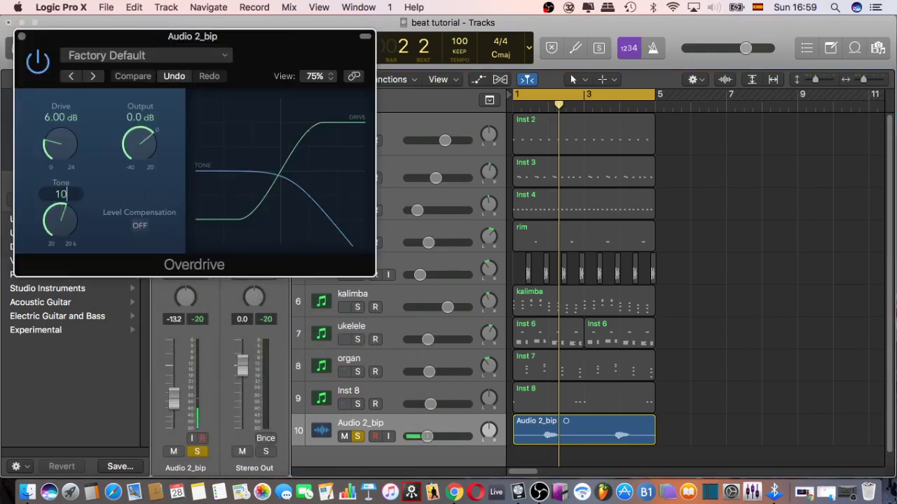
pyautogui.press('Return')
pyautogui.press('space')
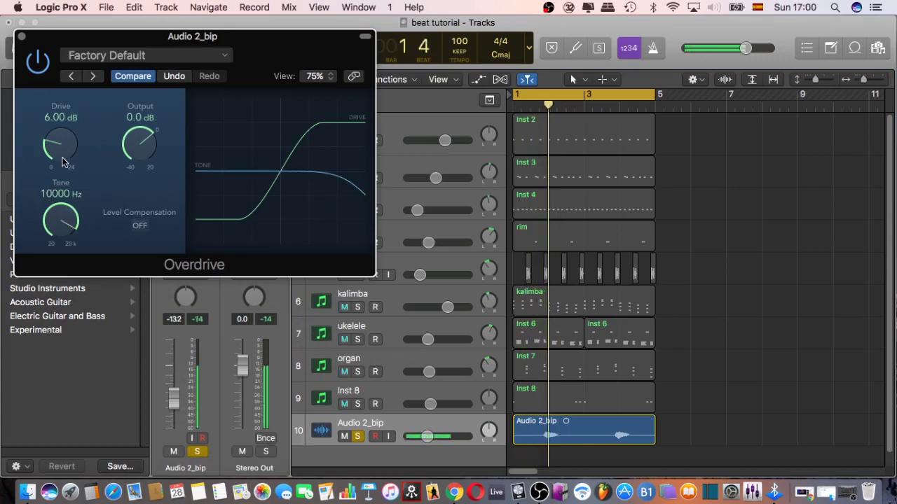
# Raise the Overdrive's drive to 15 dB and lower its output to -4 dB, listening to the changes
pyautogui.press('space')
pyautogui.moveTo(63, 156); pyautogui.dragTo(68, 115)
pyautogui.press('space')
pyautogui.press('space')
pyautogui.press('space')
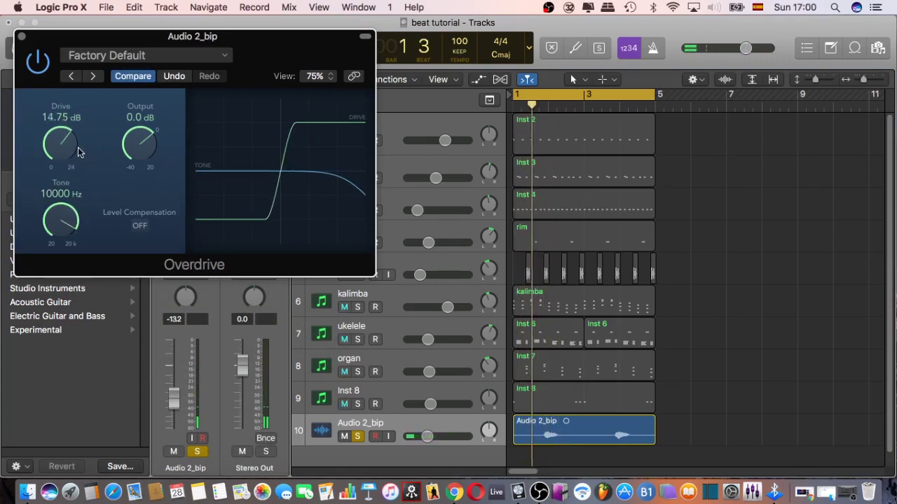
pyautogui.moveTo(141, 136); pyautogui.dragTo(140, 144)
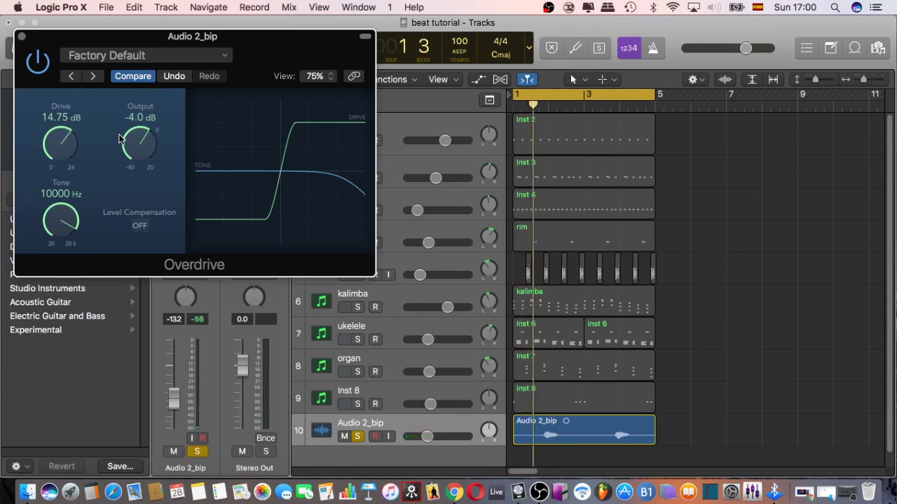
pyautogui.press('space')
pyautogui.press('space')
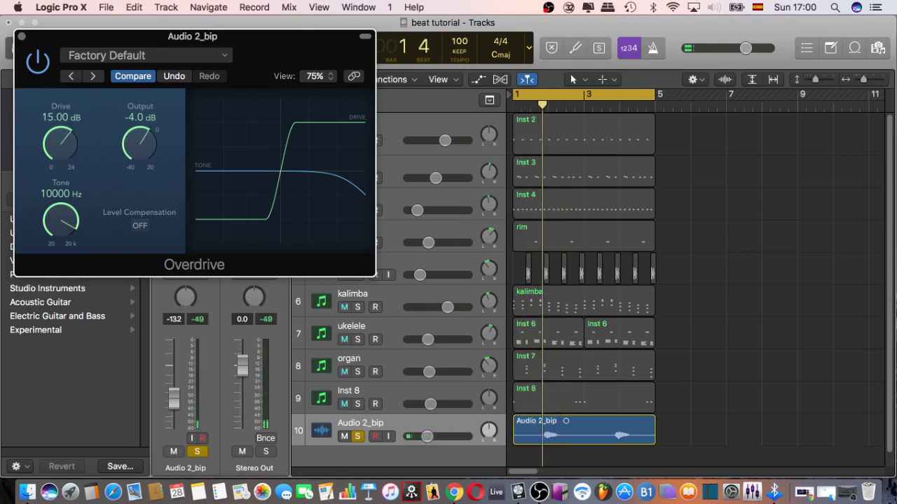
pyautogui.press('space')
pyautogui.press('space')
# Try a drive of 20 dB on the Overdrive and shift its window slightly aside
pyautogui.doubleClick(61, 118)
pyautogui.write('20')
pyautogui.press('Return')
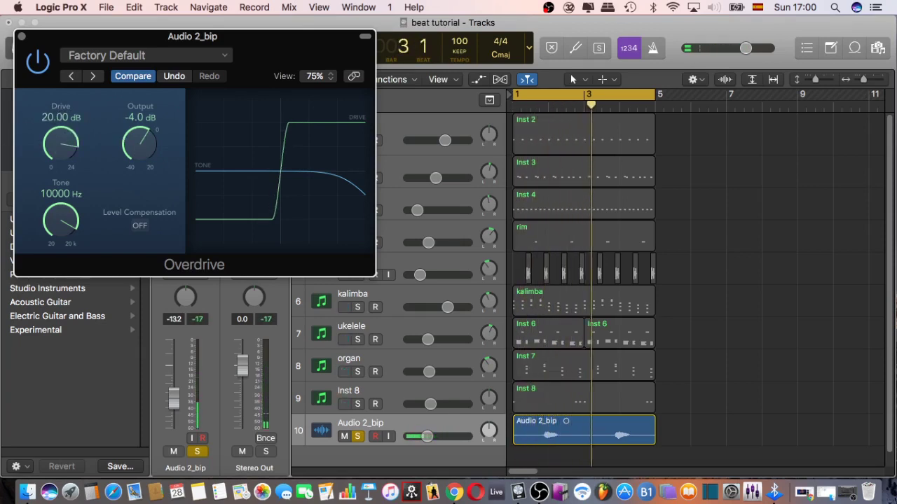
pyautogui.moveTo(175, 35); pyautogui.dragTo(222, 34)
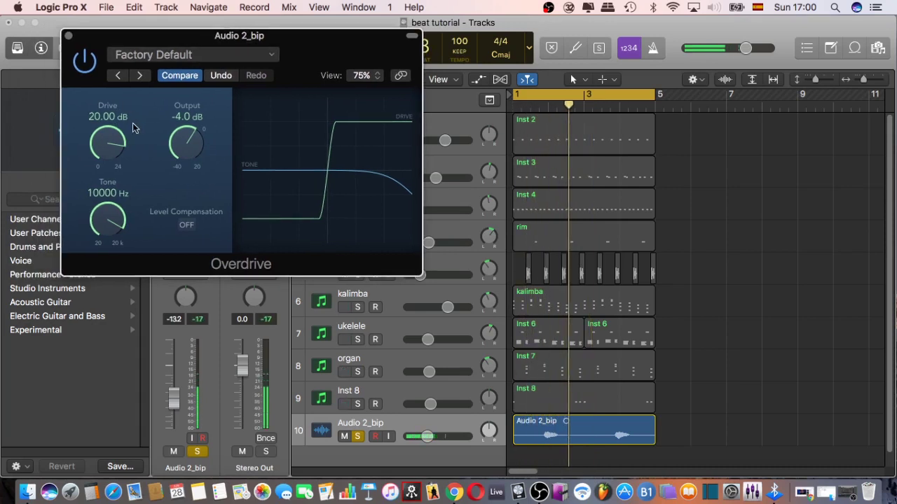
# Set the Overdrive's drive to 15 dB, close its window, and play the soloed track
pyautogui.write('15')
pyautogui.press('Return')
pyautogui.press('space')
pyautogui.click(68, 35)
pyautogui.press('space')
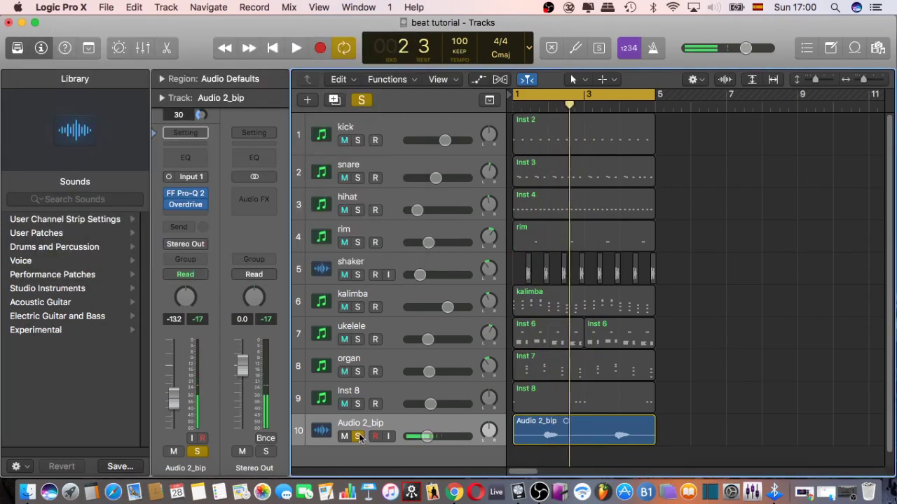
# Unsolo the Audio 2_bip track and lower its volume to -22.0 dB, checking it in the full mix
pyautogui.click(358, 436)
pyautogui.press('space')
pyautogui.press('space')
pyautogui.moveTo(427, 436); pyautogui.dragTo(418, 437)
pyautogui.press('space')
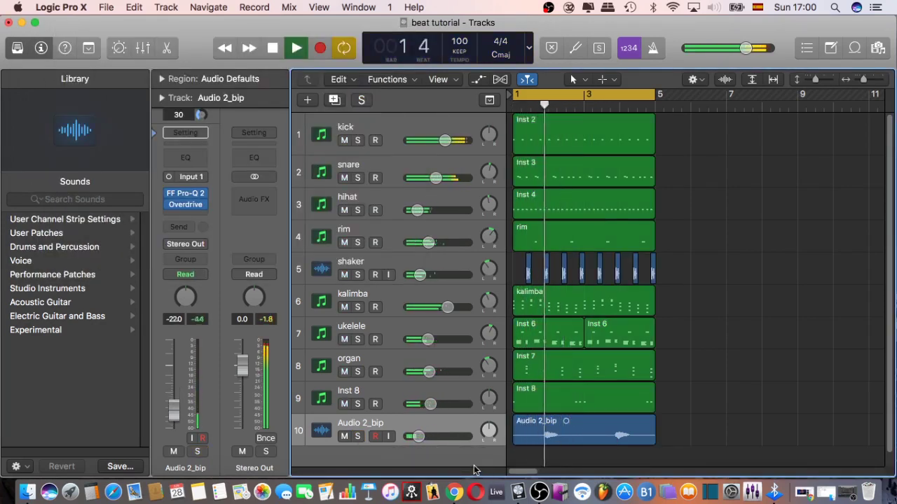
pyautogui.press('space')
# Insert ChromaVerb after Overdrive on the Audio 2_bip track and play the track soloed
pyautogui.click(185, 214)
pyautogui.moveTo(225, 449)
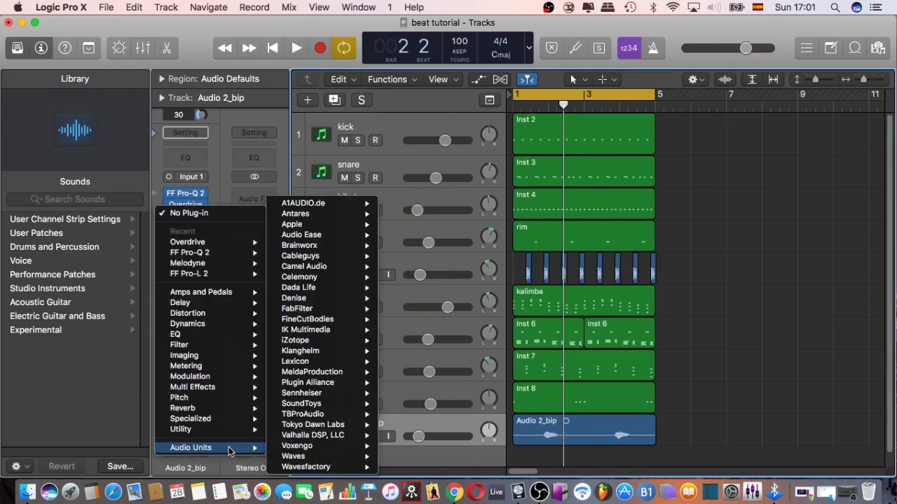
pyautogui.moveTo(206, 302)
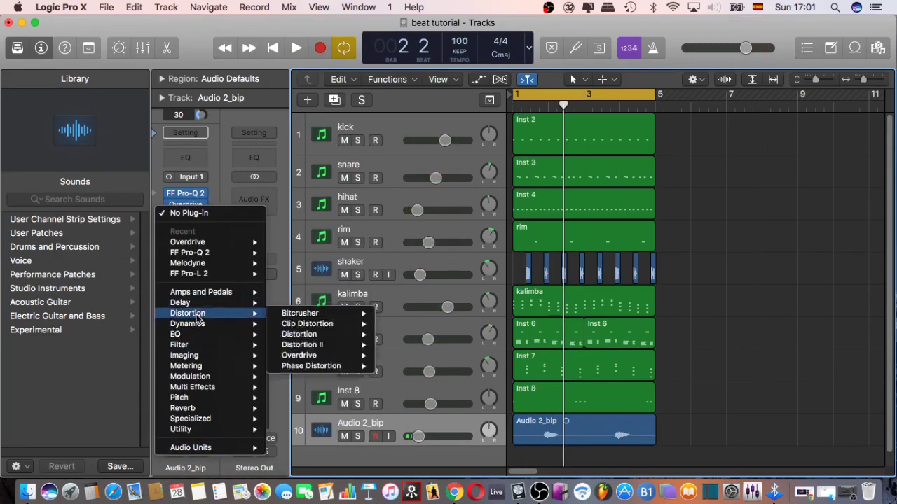
pyautogui.moveTo(210, 408)
pyautogui.moveTo(368, 414)
pyautogui.click(397, 409)
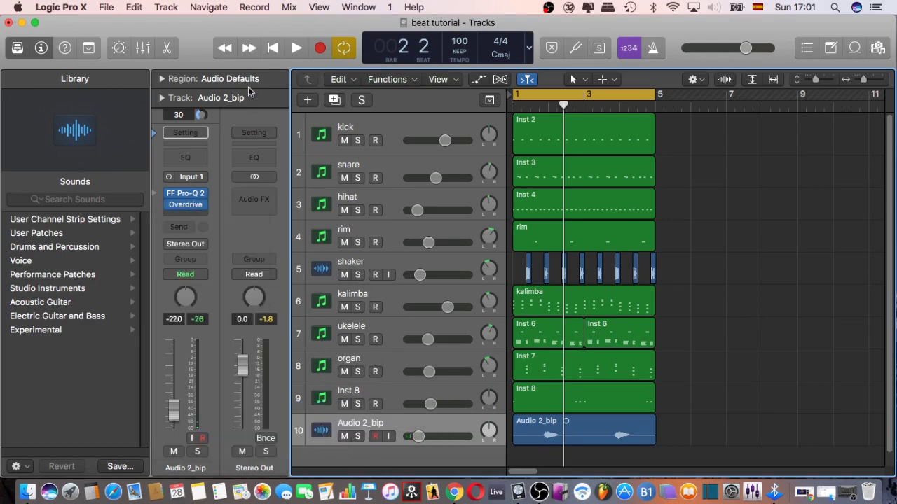
pyautogui.press('space')
pyautogui.moveTo(345, 32); pyautogui.dragTo(721, 128)
pyautogui.press('space')
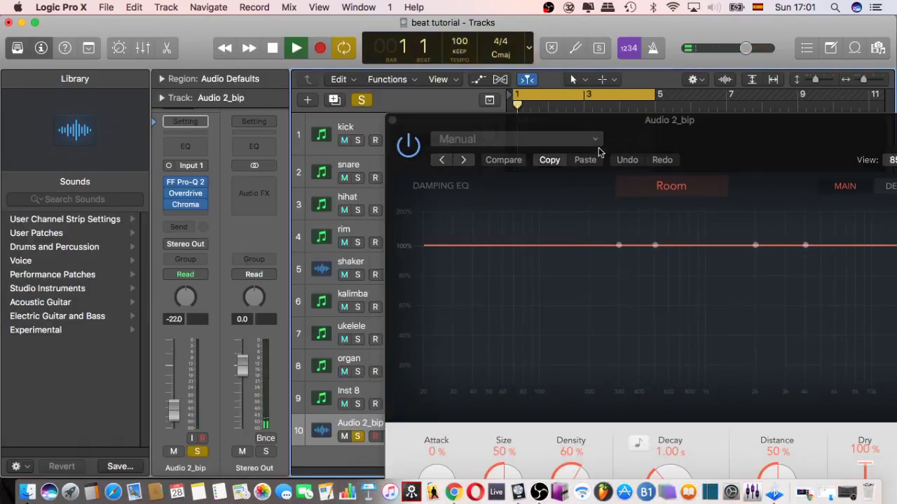
pyautogui.moveTo(532, 120); pyautogui.dragTo(252, 31)
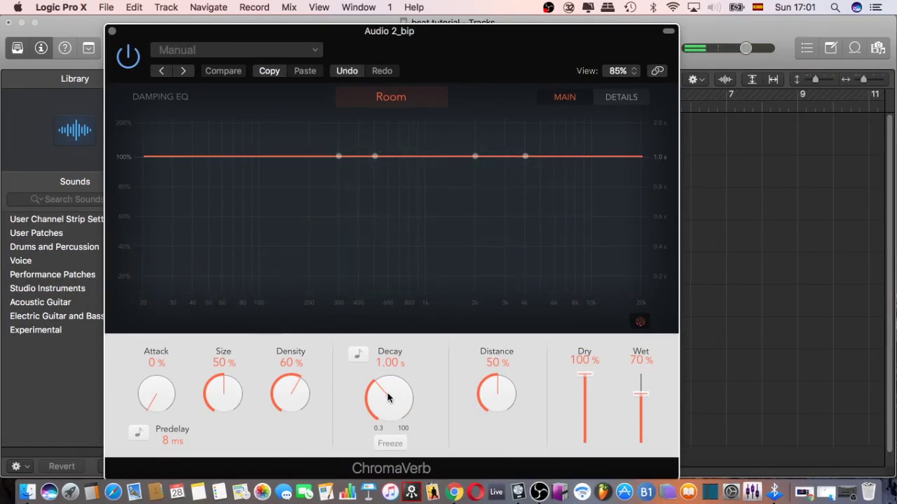
# Set ChromaVerb's decay to 0.83 s, its wet level to 100% and its dry level to 55%
pyautogui.moveTo(380, 390); pyautogui.dragTo(381, 403)
pyautogui.moveTo(640, 394); pyautogui.dragTo(640, 375)
pyautogui.moveTo(584, 375); pyautogui.dragTo(585, 406)
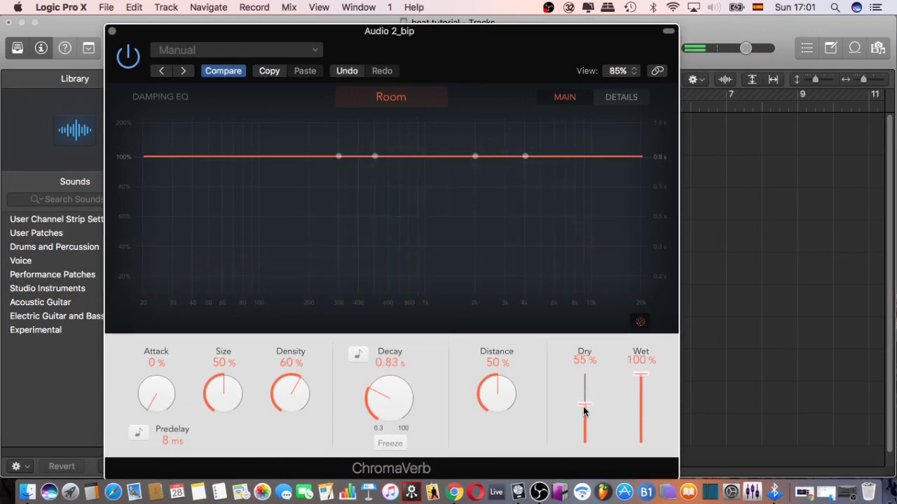
# Set ChromaVerb's predelay to 0 ms, size to 87%, density to 83% and distance to 82%
pyautogui.click(140, 433)
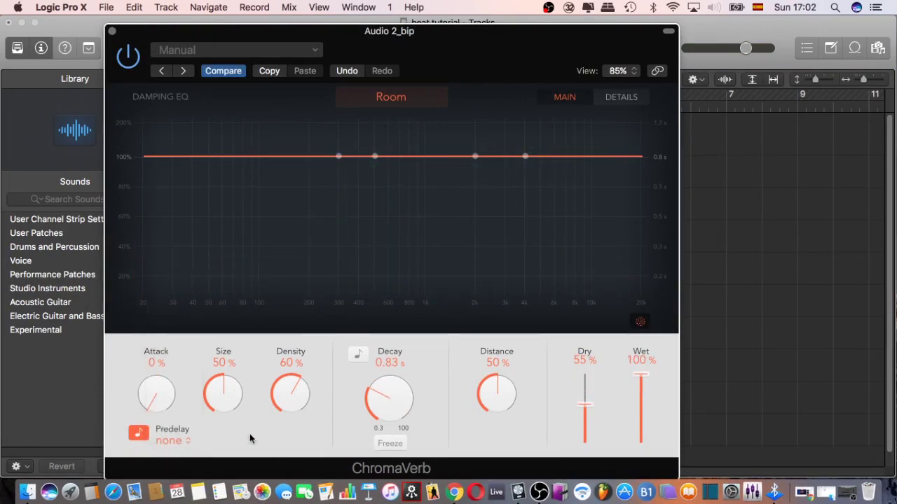
pyautogui.click(137, 433)
pyautogui.moveTo(291, 396); pyautogui.dragTo(293, 384)
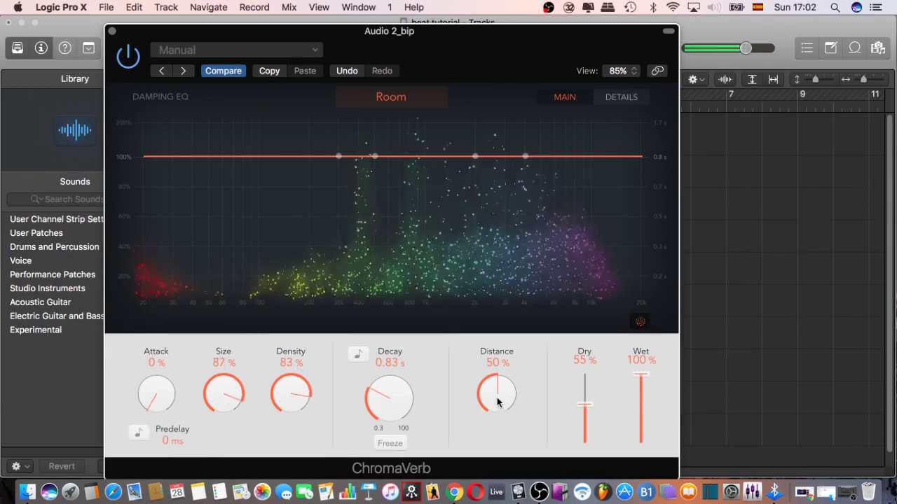
pyautogui.moveTo(490, 393); pyautogui.dragTo(501, 385)
# Shape ChromaVerb's damping EQ with a low band at 590 Hz, ratio 0.10x, and a high band at 1660 Hz, ratio 1.85x
pyautogui.moveTo(491, 35); pyautogui.dragTo(252, 55)
pyautogui.moveTo(514, 99); pyautogui.dragTo(541, 99)
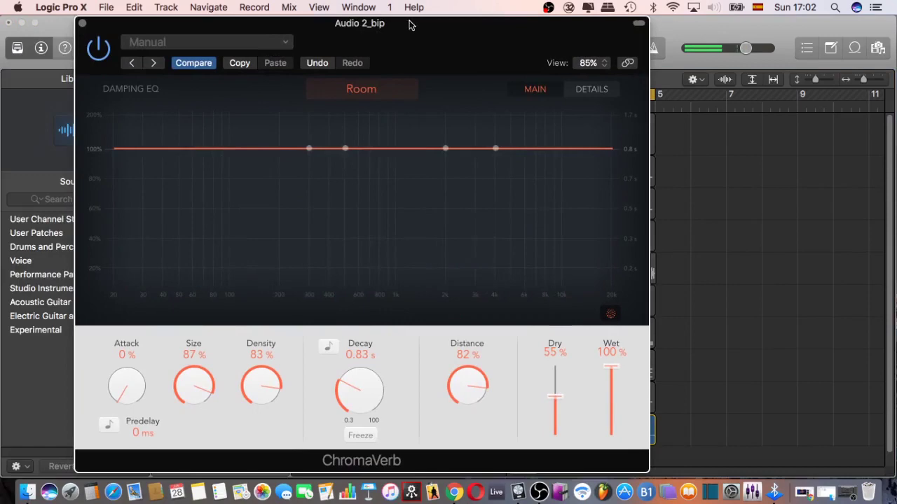
pyautogui.moveTo(309, 149); pyautogui.dragTo(308, 270)
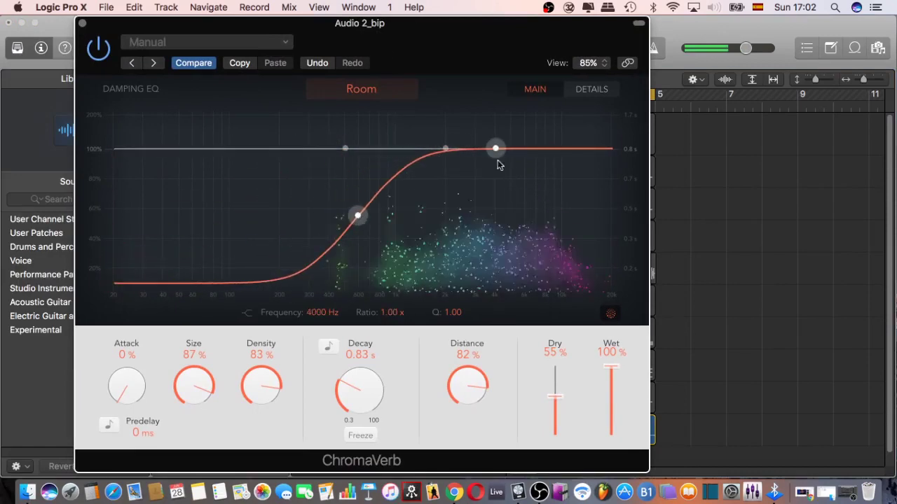
pyautogui.moveTo(496, 148); pyautogui.dragTo(430, 134)
# Try the Dark Room and Vocal Hall types in ChromaVerb and choose Strange Room
pyautogui.click(382, 92)
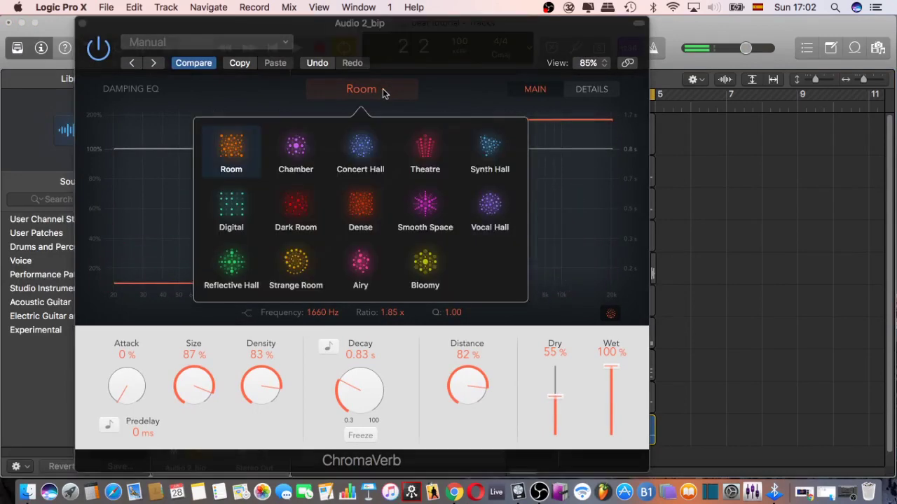
pyautogui.click(300, 208)
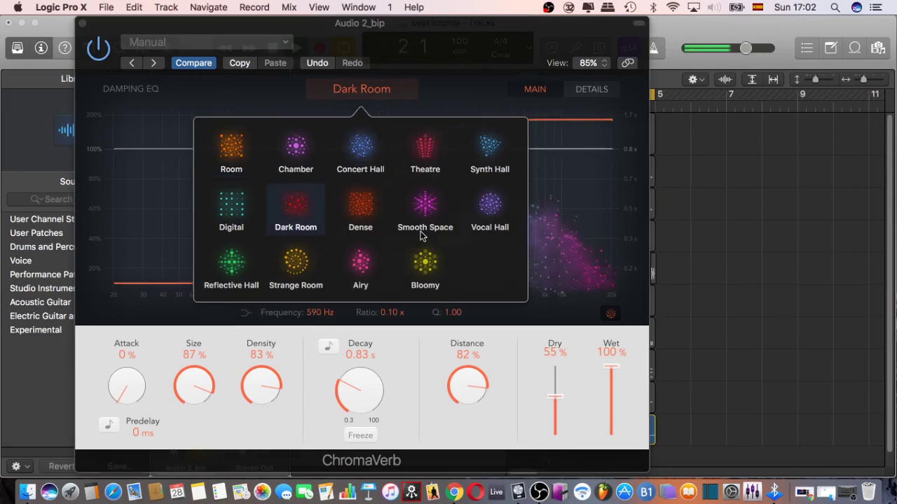
pyautogui.click(496, 236)
pyautogui.click(305, 271)
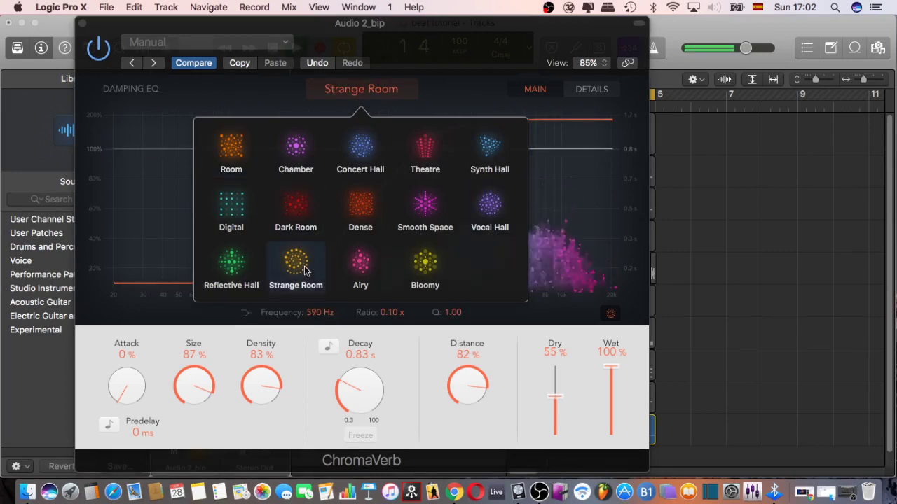
pyautogui.click(386, 82)
# Lower ChromaVerb's dry level to 32%, raise its size and density, and close its window
pyautogui.moveTo(557, 398); pyautogui.dragTo(561, 417)
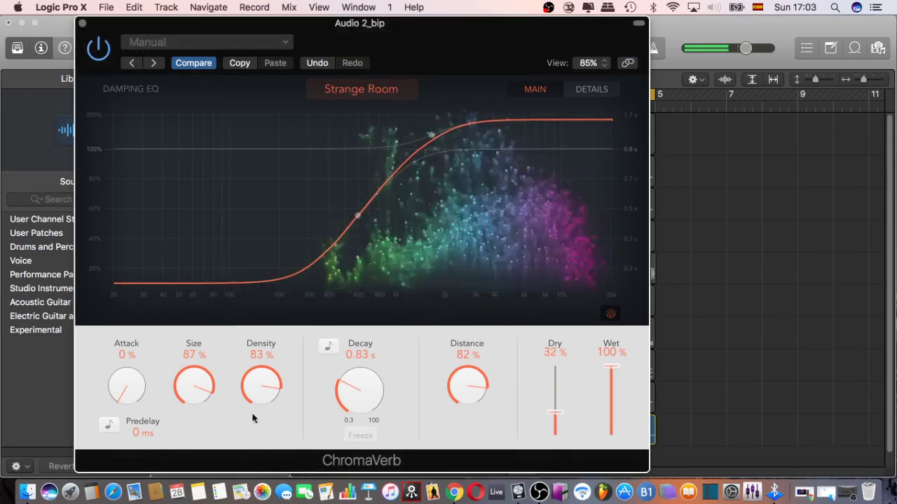
pyautogui.moveTo(199, 392); pyautogui.dragTo(198, 381)
pyautogui.moveTo(251, 395); pyautogui.dragTo(250, 368)
pyautogui.click(82, 23)
pyautogui.press('space')
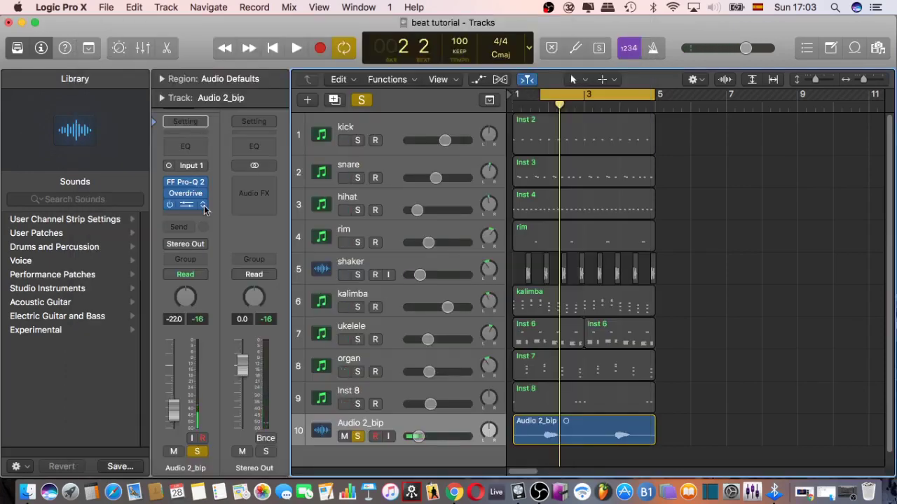
# Try replacing ChromaVerb with a mono-to-stereo ValhallaDelay on the Audio 2_bip track and close its window
pyautogui.click(205, 209)
pyautogui.moveTo(200, 459)
pyautogui.moveTo(340, 439)
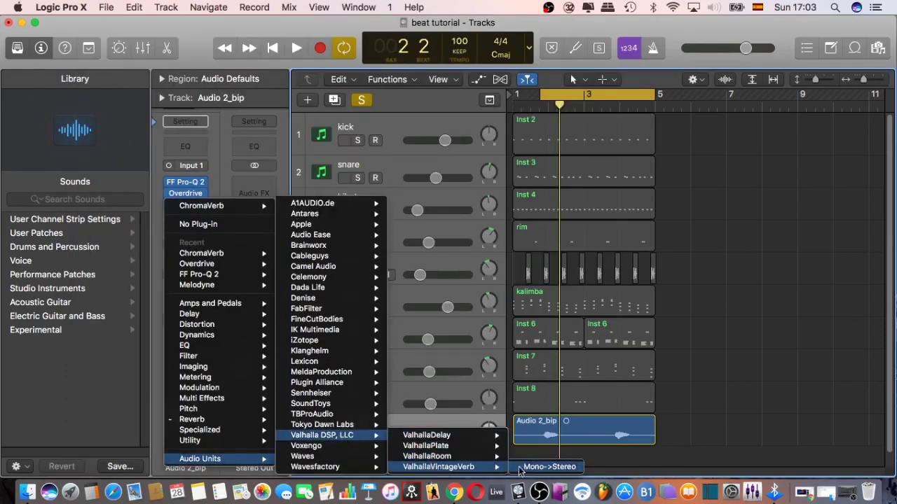
pyautogui.moveTo(434, 435)
pyautogui.click(550, 445)
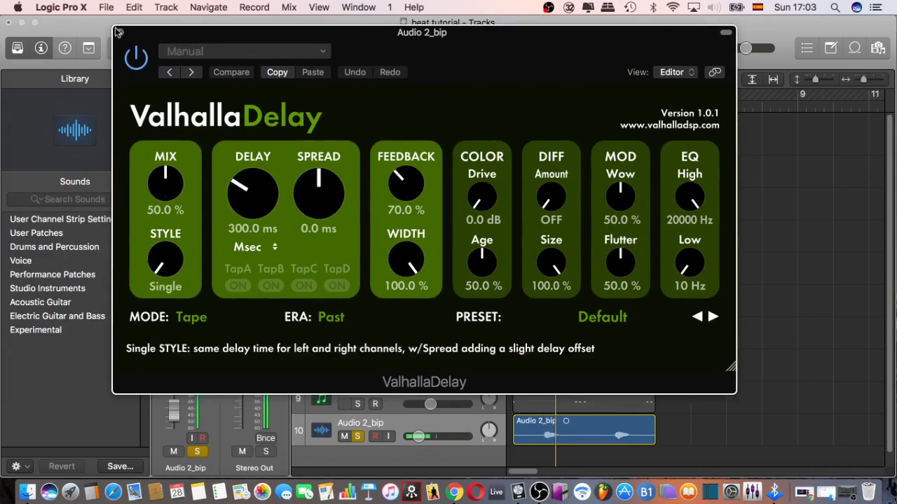
pyautogui.click(117, 33)
# Insert a mono-to-stereo ValhallaPlate after Overdrive on the Audio 2_bip track
pyautogui.click(204, 214)
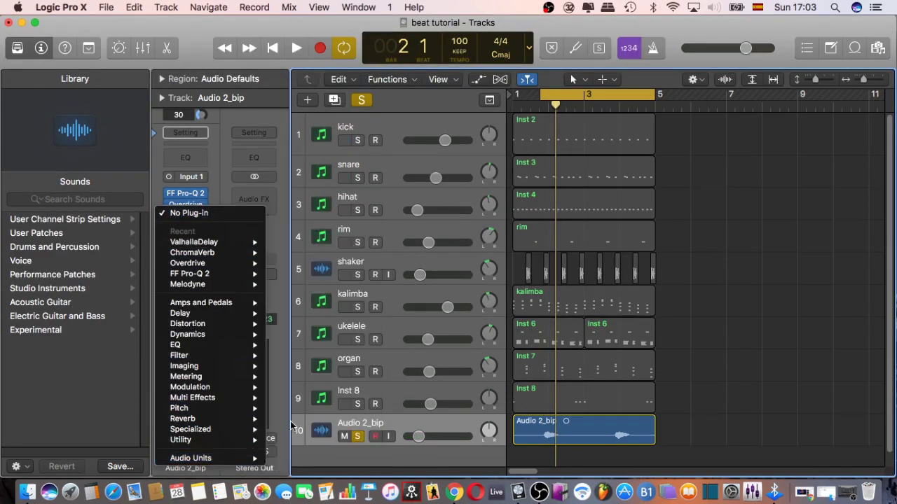
pyautogui.moveTo(220, 459)
pyautogui.moveTo(313, 468)
pyautogui.moveTo(313, 435)
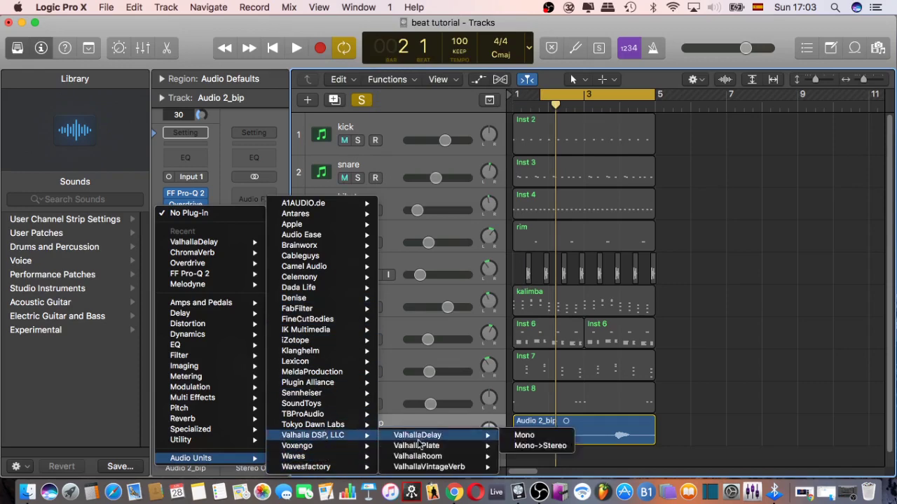
pyautogui.moveTo(421, 448)
pyautogui.click(540, 451)
# Set ValhallaPlate's mix to 86.8%, shorten its decay below 4.6 s, increase its size, and close the window
pyautogui.moveTo(180, 215); pyautogui.dragTo(156, 127)
pyautogui.moveTo(69, 192); pyautogui.dragTo(68, 211)
pyautogui.moveTo(202, 189); pyautogui.dragTo(202, 230)
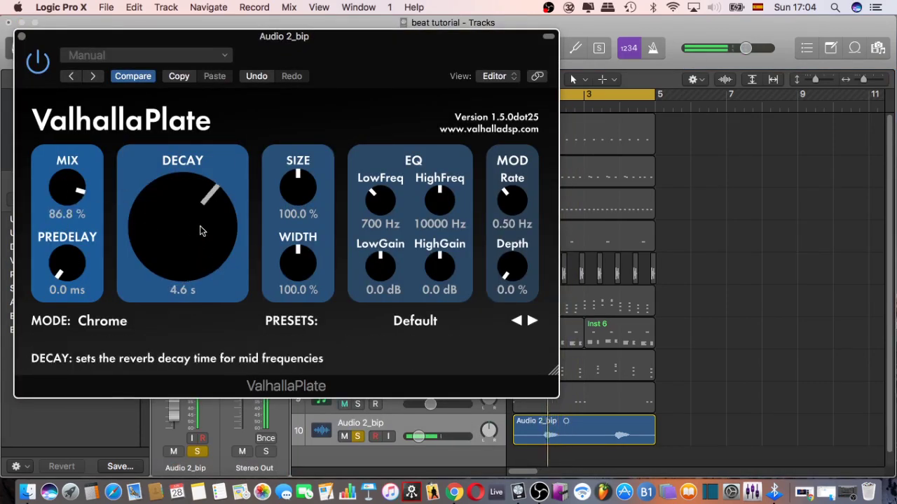
pyautogui.moveTo(297, 187); pyautogui.dragTo(298, 126)
pyautogui.moveTo(189, 209); pyautogui.dragTo(189, 222)
pyautogui.press('space')
pyautogui.click(22, 37)
pyautogui.press('space')
# Unsolo Audio 2_bip, restore the cycle range to bars 1 to 5, and lower the track's volume to -27.0 dB during playback
pyautogui.press('space')
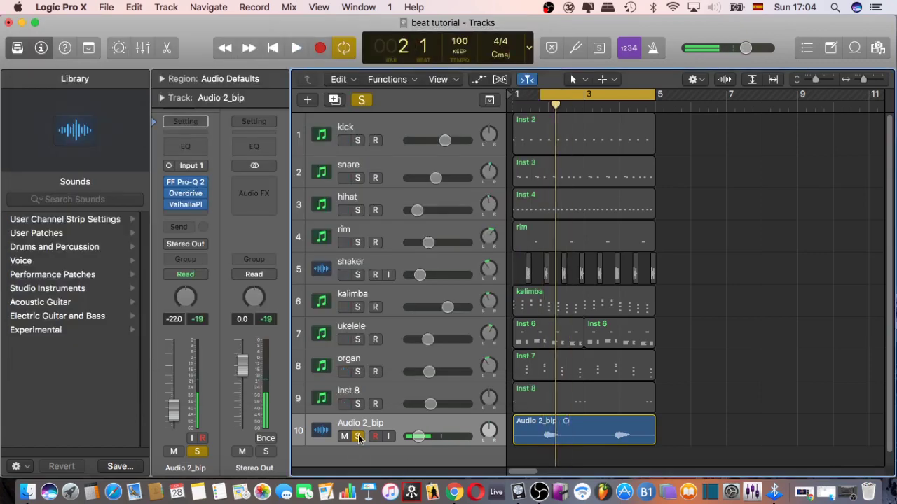
pyautogui.click(358, 437)
pyautogui.press('space')
pyautogui.moveTo(530, 91); pyautogui.dragTo(654, 119)
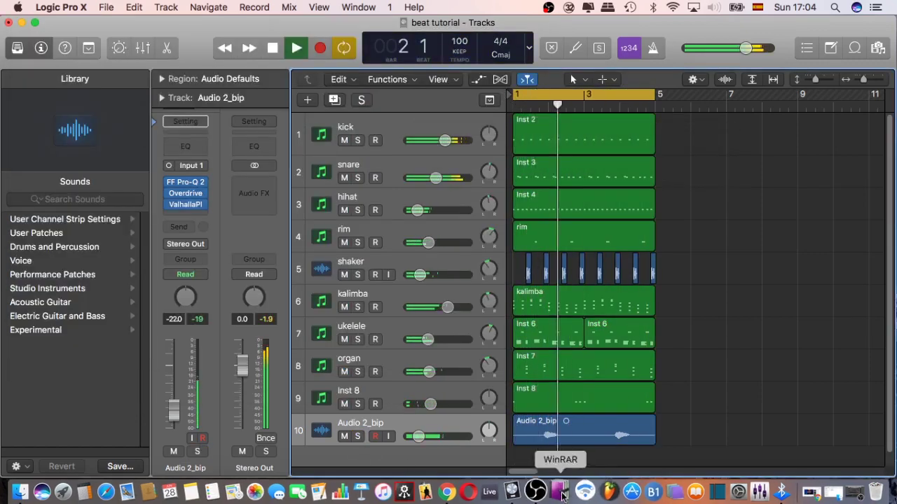
pyautogui.moveTo(418, 437); pyautogui.dragTo(416, 437)
pyautogui.press('space')
pyautogui.press('space')
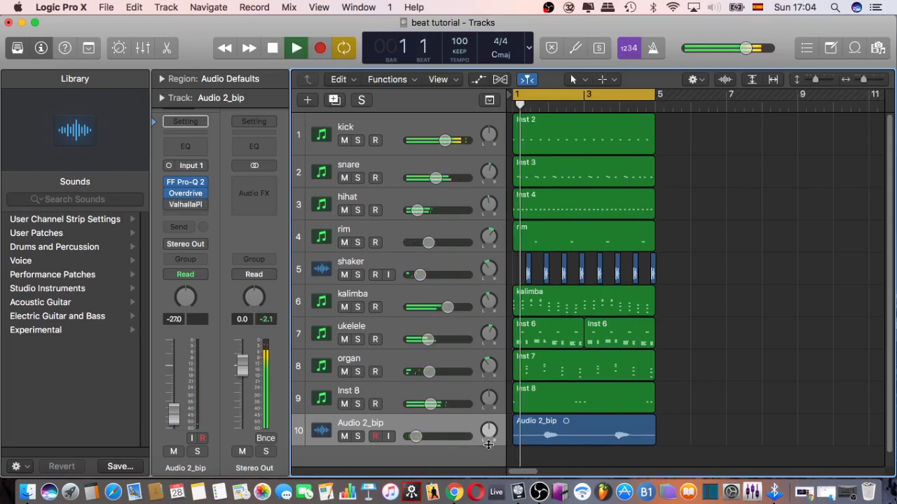
# Bypass ValhallaPlate to compare the sound and remove it from the Audio 2_bip track
pyautogui.press('space')
pyautogui.press('space')
pyautogui.click(169, 205)
pyautogui.click(179, 227)
pyautogui.click(225, 203)
pyautogui.press('space')
pyautogui.click(179, 227)
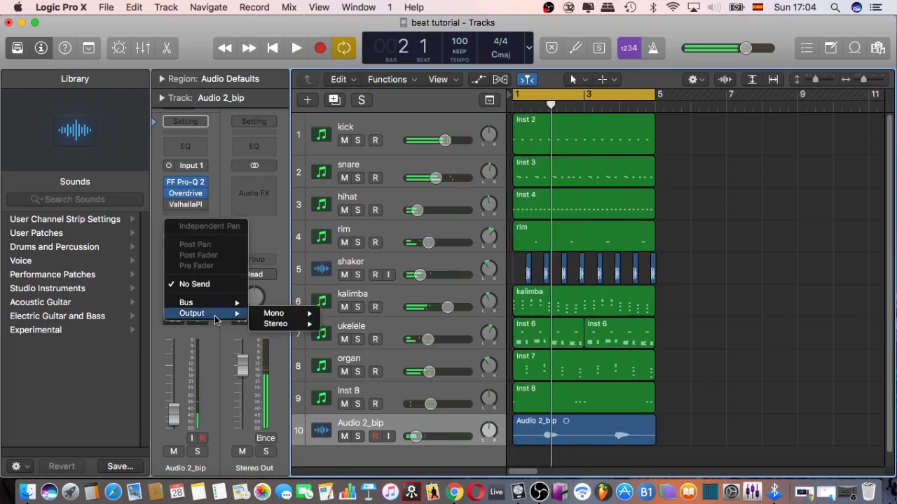
pyautogui.click(227, 210)
pyautogui.click(203, 205)
pyautogui.click(226, 225)
pyautogui.click(203, 205)
pyautogui.click(213, 223)
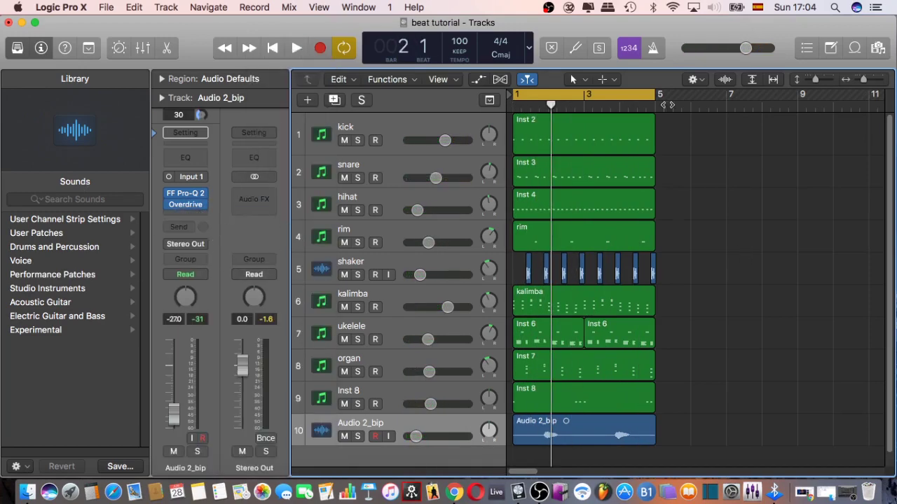
# Add a send to Bus 1 on the Audio 2_bip track
pyautogui.click(192, 229)
pyautogui.moveTo(208, 303)
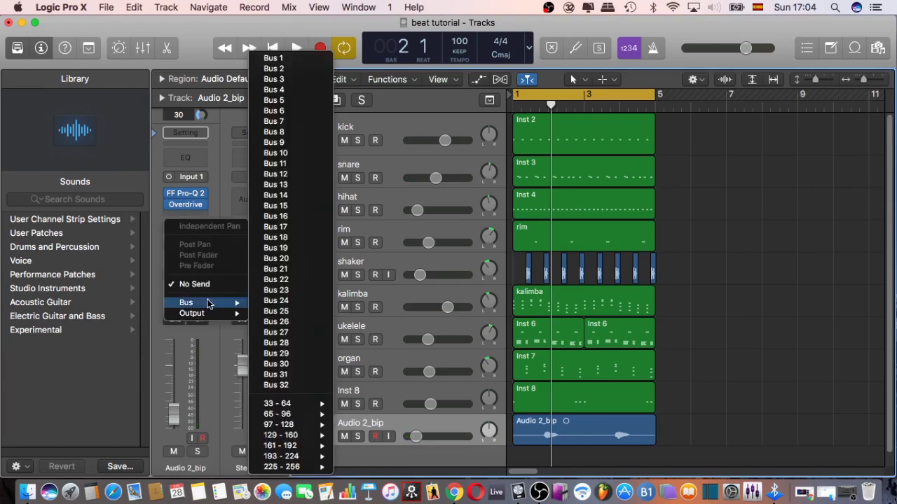
pyautogui.click(290, 60)
pyautogui.click(267, 190)
pyautogui.click(224, 141)
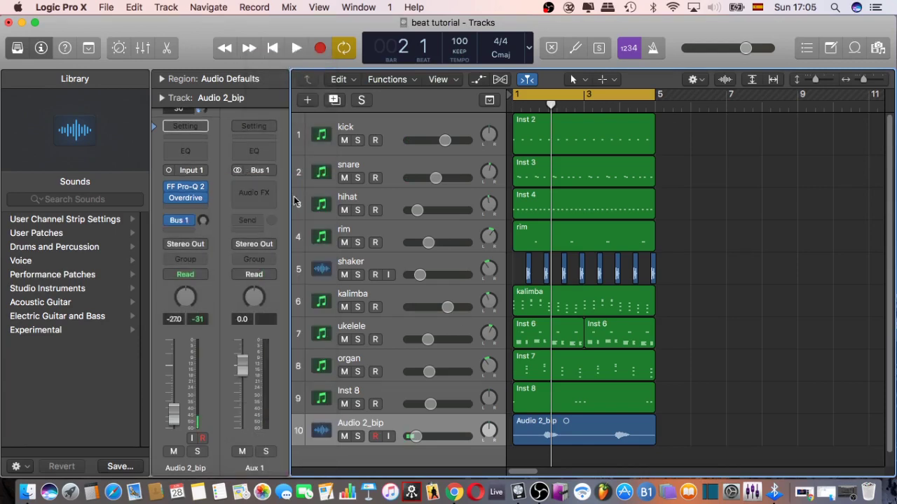
# Insert a stereo ValhallaVintageVerb on the Aux 1 channel fed by Bus 1
pyautogui.click(273, 191)
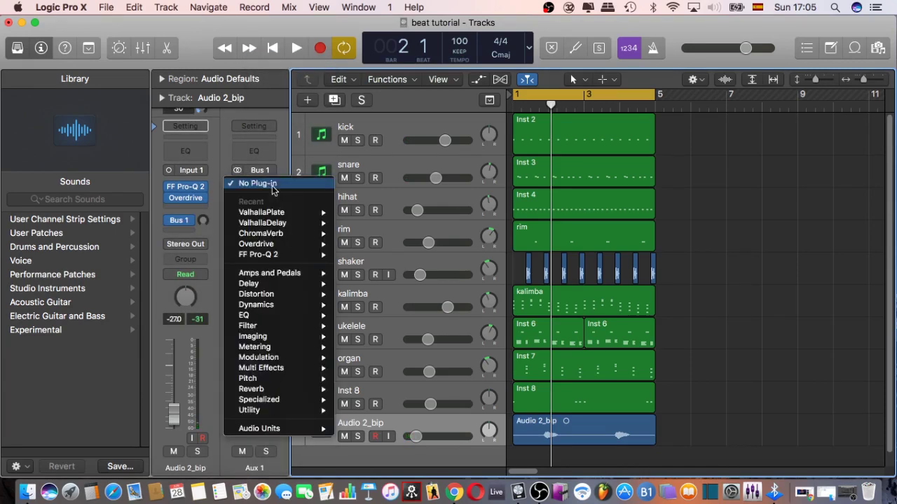
pyautogui.moveTo(287, 428)
pyautogui.moveTo(401, 438)
pyautogui.moveTo(519, 466)
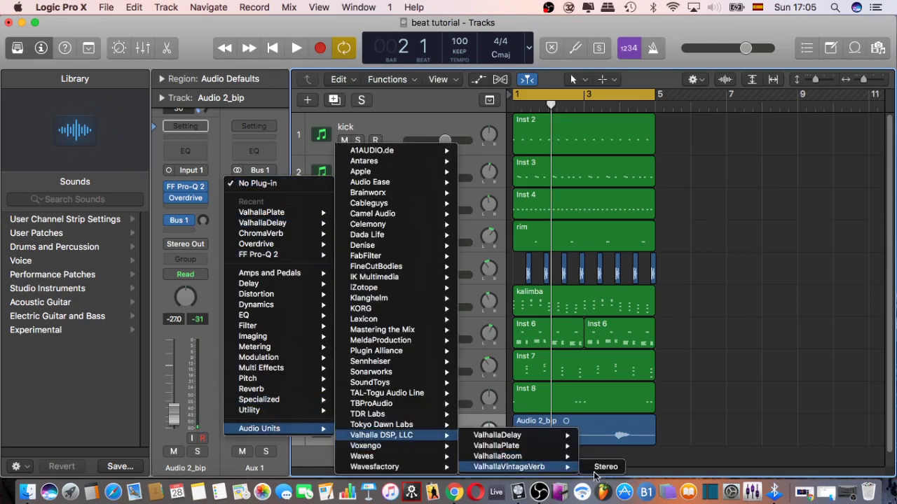
pyautogui.click(599, 478)
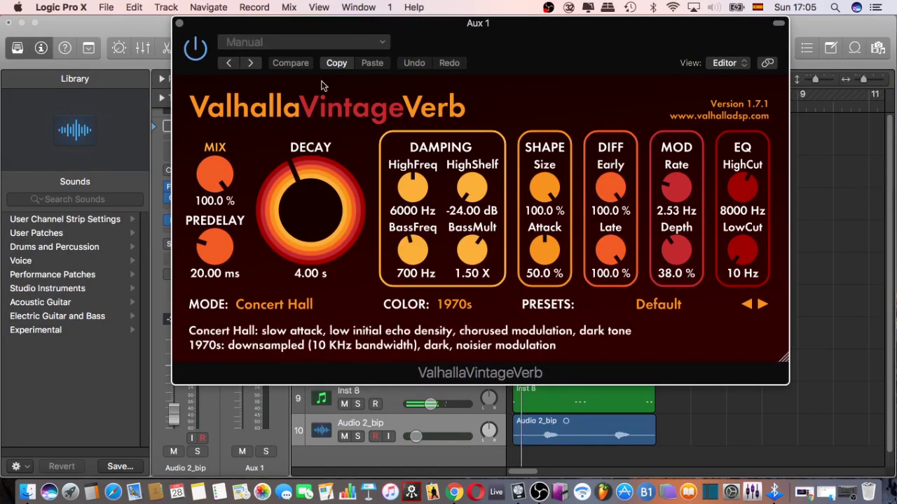
# Move the plug-in window aside and rename the Aux 1 channel as reverb
pyautogui.moveTo(382, 45); pyautogui.dragTo(489, 45)
pyautogui.doubleClick(258, 465)
pyautogui.write('reverb')
pyautogui.press('Return')
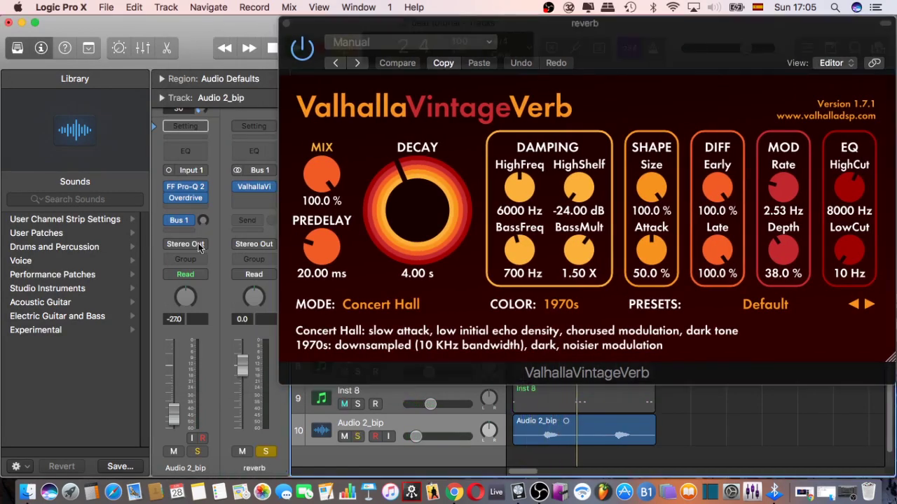
# Raise the Bus 1 send level on Audio 2_bip, and shorten ValhallaVintageVerb's predelay while lengthening its decay
pyautogui.click(190, 221)
pyautogui.click(205, 267)
pyautogui.moveTo(203, 221); pyautogui.dragTo(204, 182)
pyautogui.moveTo(556, 31); pyautogui.dragTo(402, 30)
pyautogui.moveTo(166, 247); pyautogui.dragTo(166, 287)
pyautogui.moveTo(254, 184); pyautogui.dragTo(239, 151)
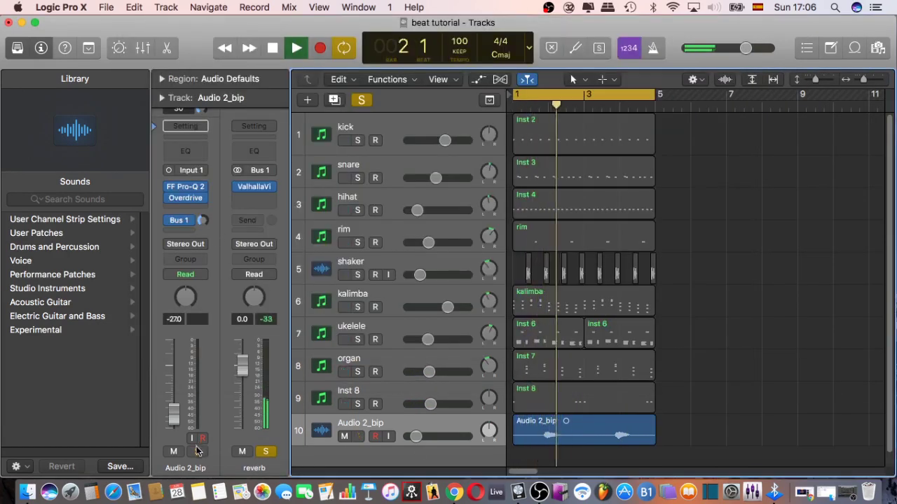
# Solo Audio 2_bip and adjust its Bus 1 send level to about +0.2 dB while listening
pyautogui.click(197, 452)
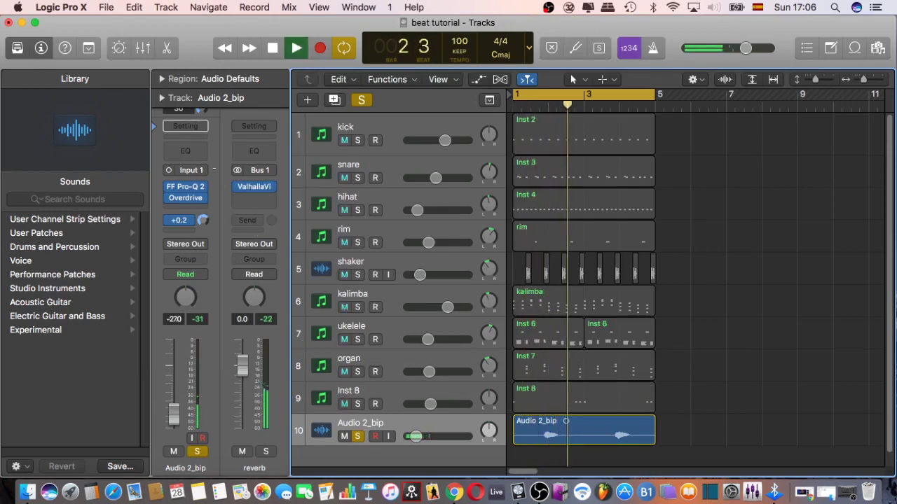
pyautogui.moveTo(214, 169); pyautogui.dragTo(214, 171)
pyautogui.press('space')
pyautogui.press('space')
pyautogui.press('space')
pyautogui.press('space')
# Unsolo Audio 2_bip and lower its volume to -29.0 dB, checking it in the full mix
pyautogui.click(197, 451)
pyautogui.click(677, 417)
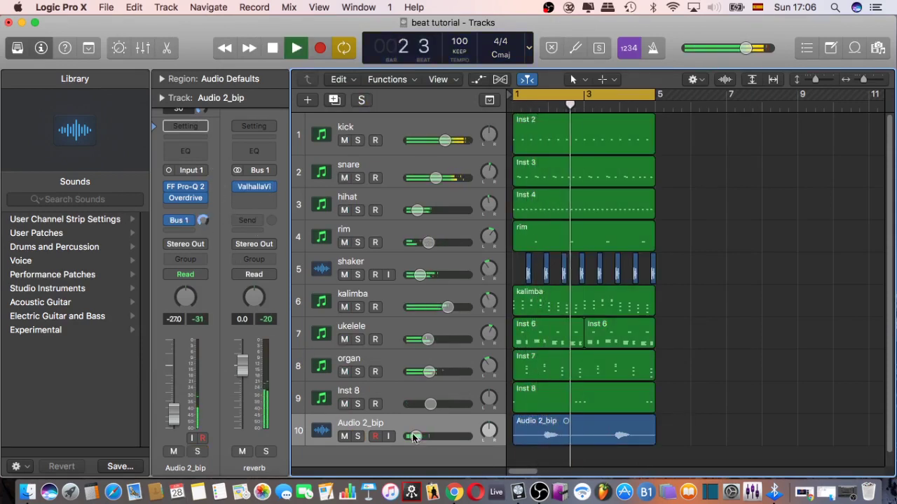
pyautogui.moveTo(413, 436); pyautogui.dragTo(412, 436)
pyautogui.press('space')
pyautogui.press('space')
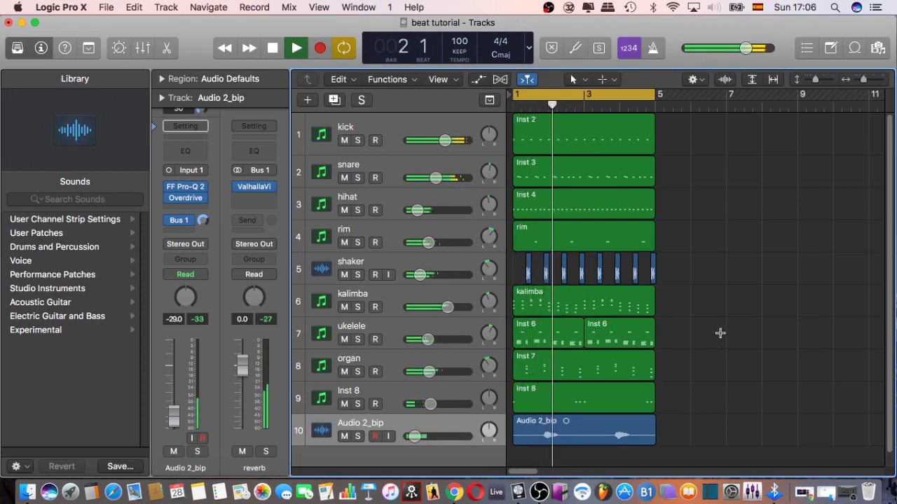
# Lower the volume of Audio 2_bip to -33.0 dB during playback
pyautogui.click(412, 437)
pyautogui.moveTo(412, 437); pyautogui.dragTo(410, 437)
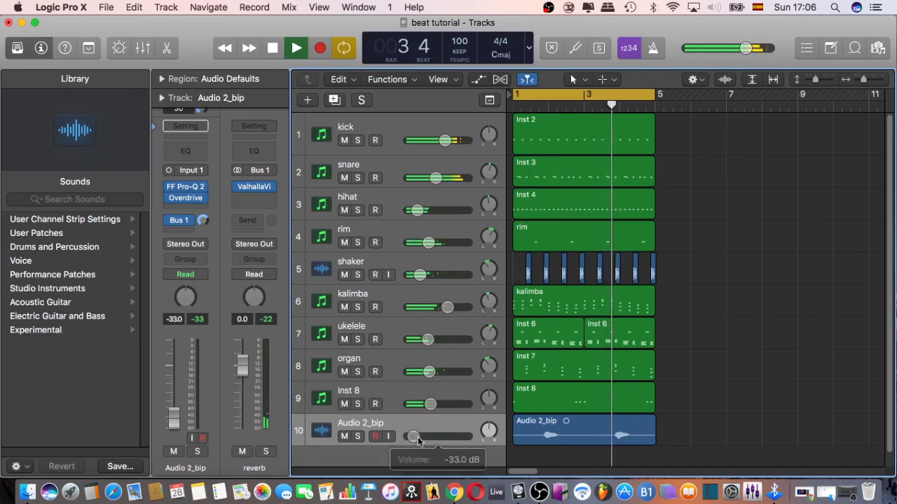
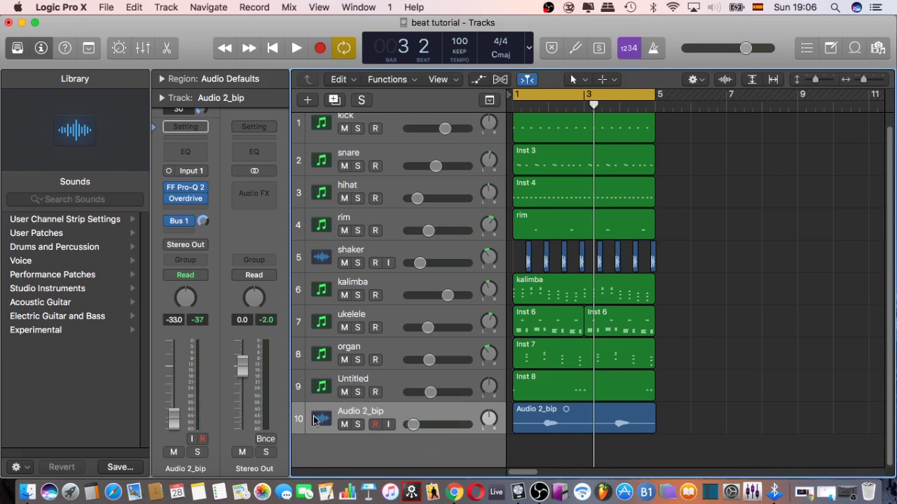
# Create one new software instrument track with an empty channel strip below Audio 2_bip
pyautogui.click(167, 7)
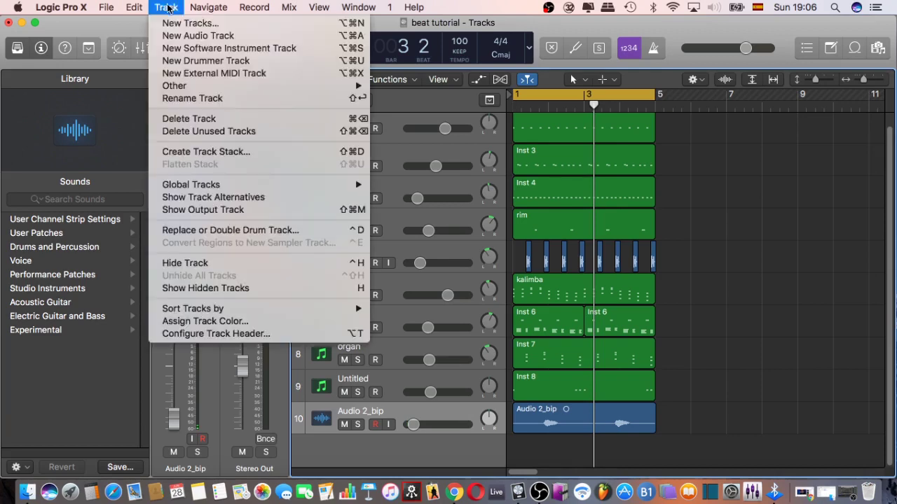
pyautogui.click(177, 25)
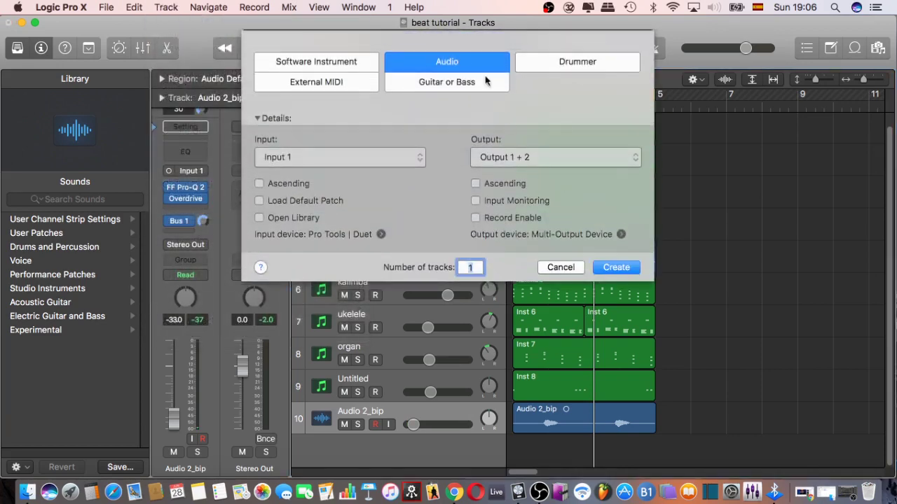
pyautogui.click(315, 61)
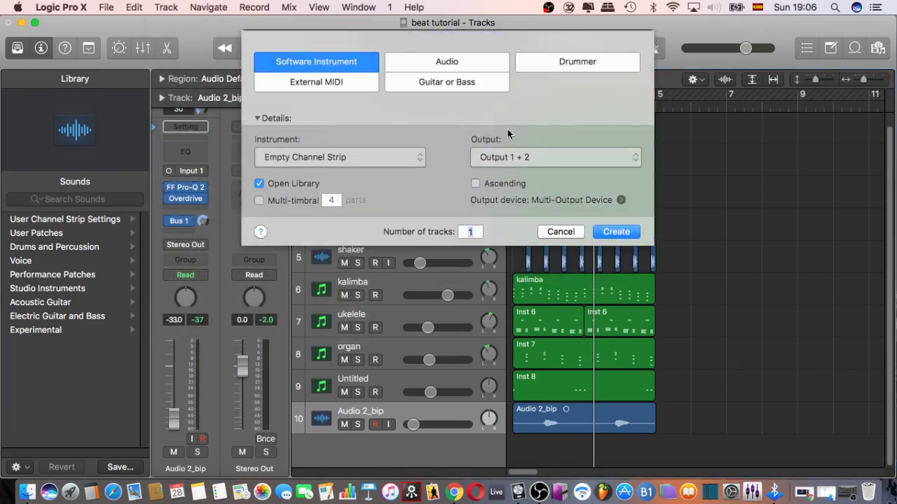
pyautogui.click(616, 232)
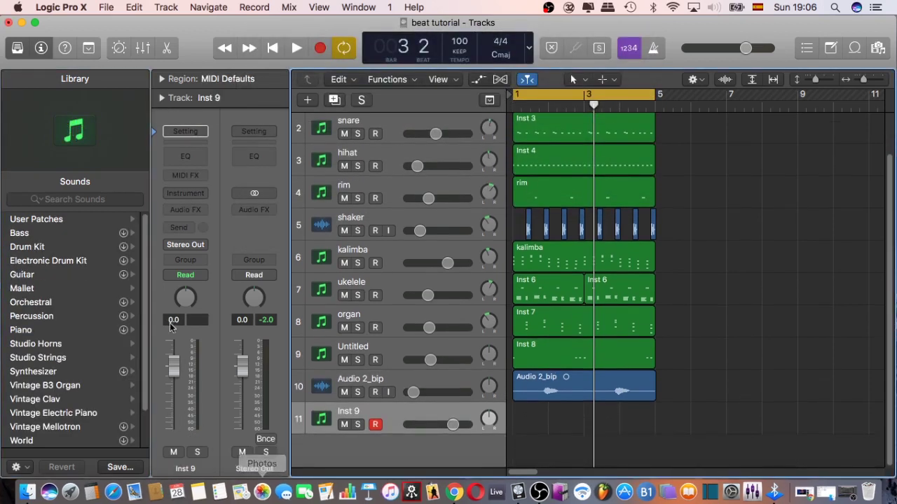
# Load reFX Nexus as the instrument on the Inst 9 track
pyautogui.click(200, 198)
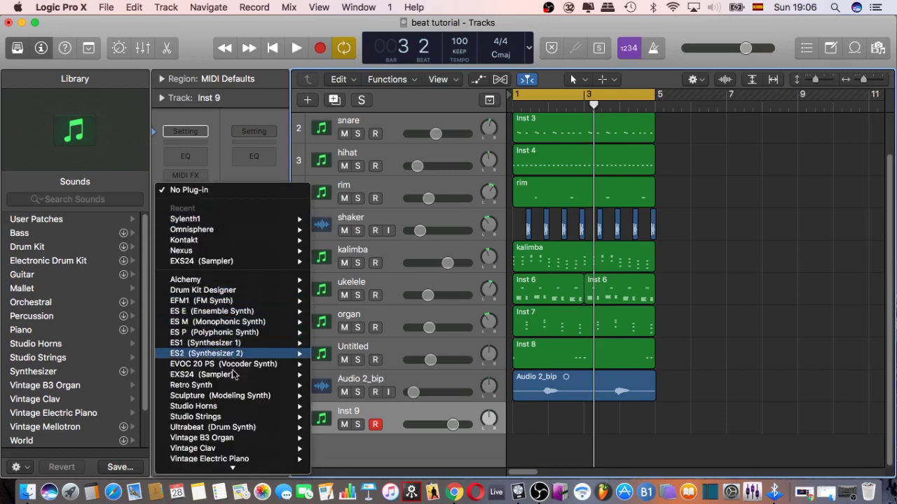
pyautogui.moveTo(232, 469)
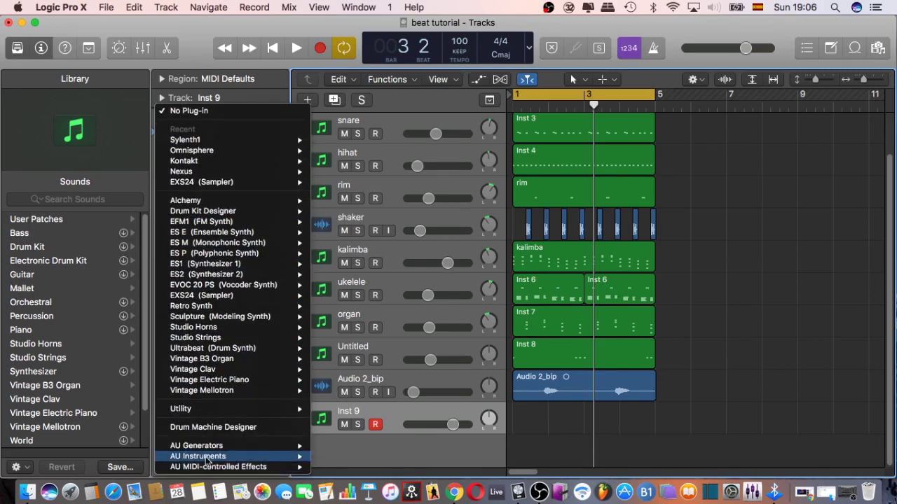
pyautogui.moveTo(193, 459)
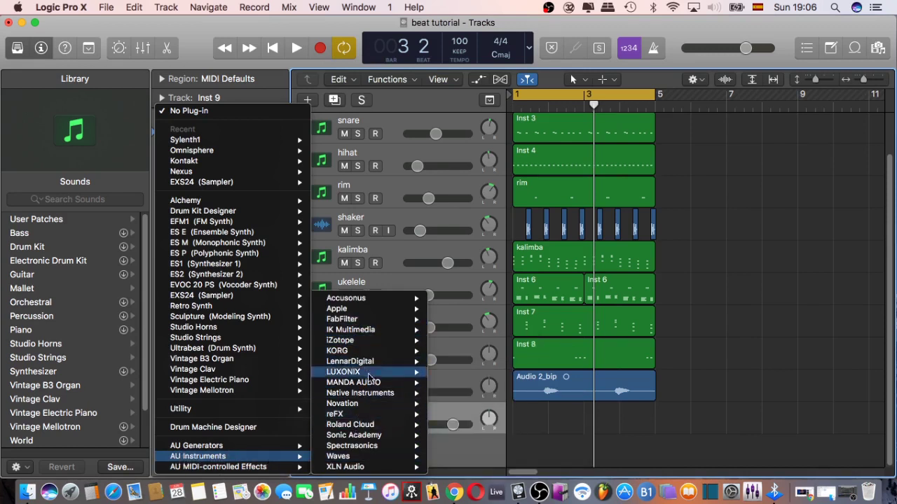
pyautogui.moveTo(335, 415)
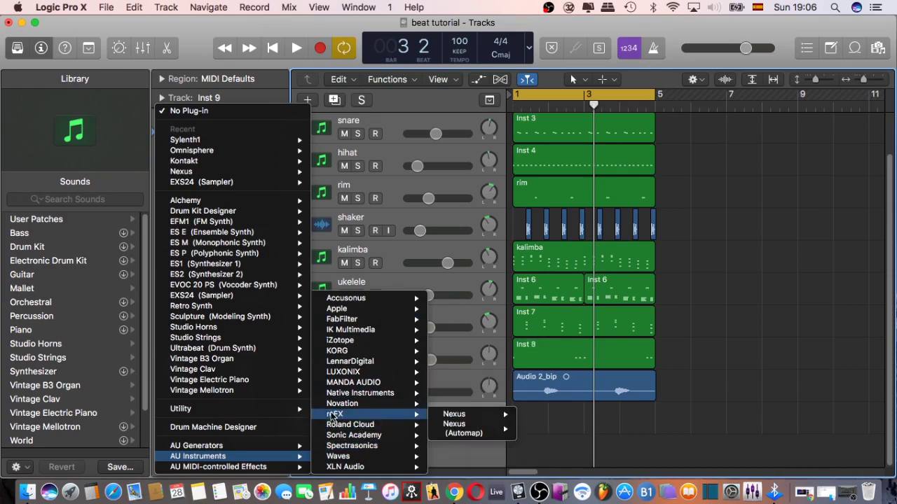
pyautogui.click(464, 416)
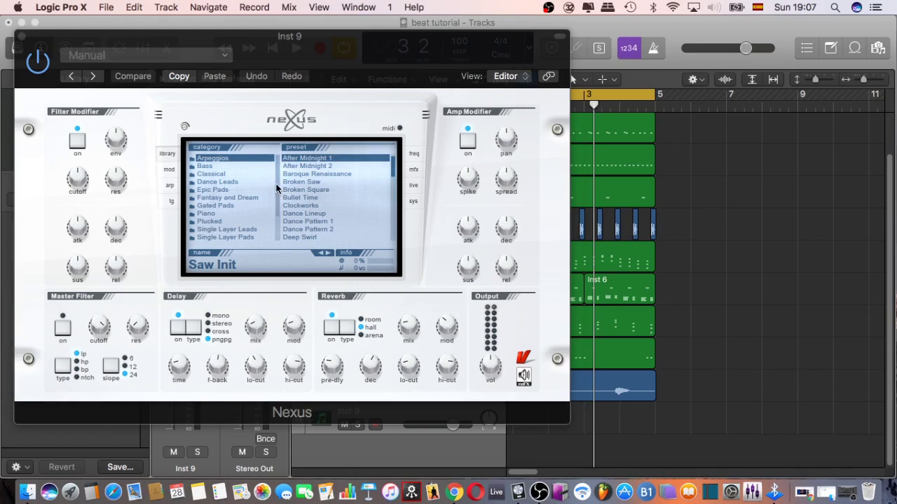
# Load the Basic Sine preset from Nexus's Bass category and set its portamento status to lgt
pyautogui.click(205, 166)
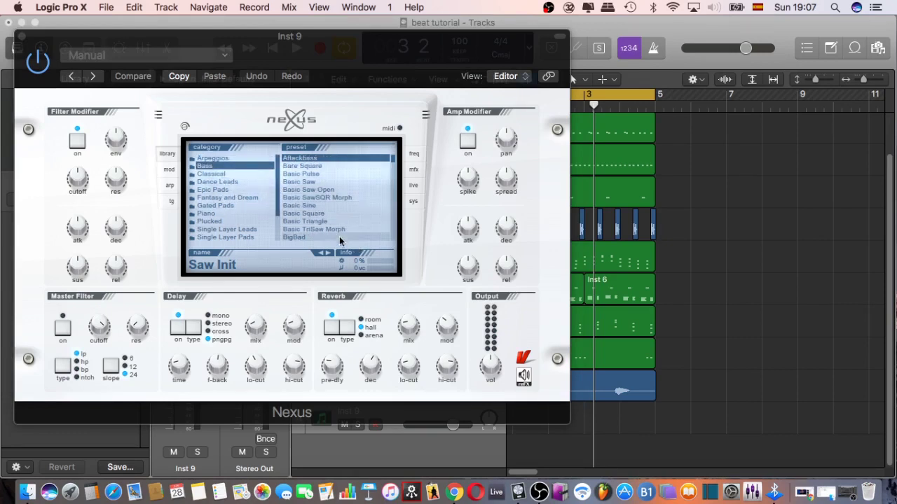
pyautogui.click(301, 206)
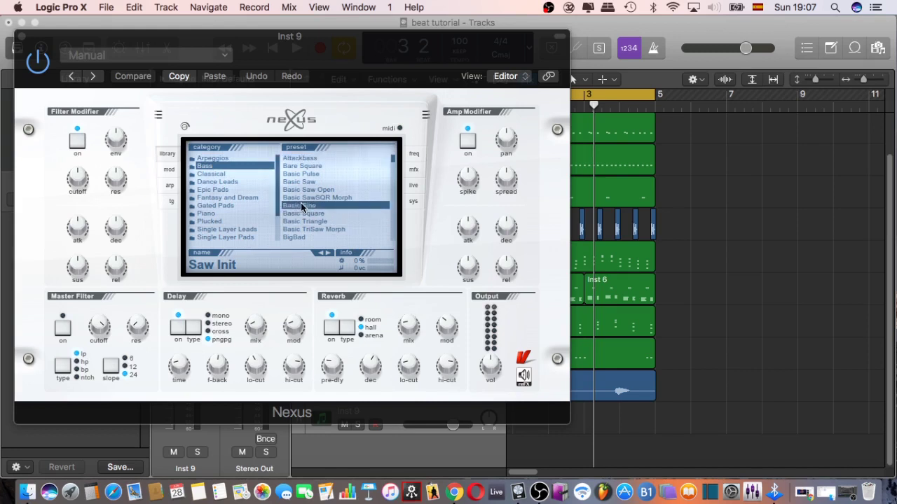
pyautogui.doubleClick(304, 205)
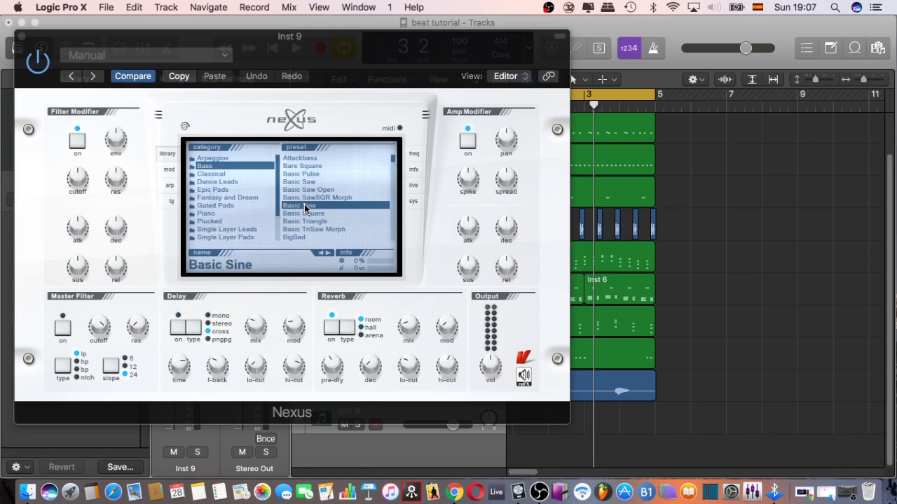
pyautogui.click(168, 171)
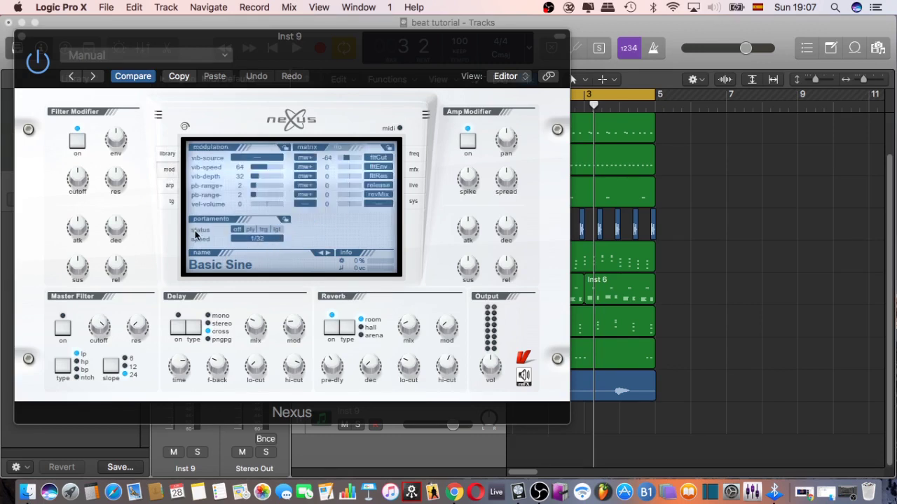
pyautogui.click(279, 230)
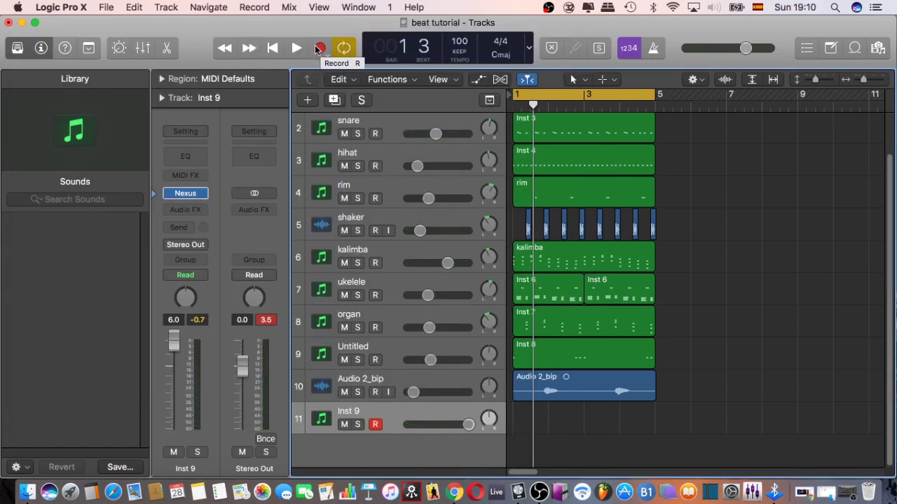
# Record a two-bar bass part on Inst 9 from bar 1 and transpose all its notes down one octave, checking it in the full mix
pyautogui.click(319, 48)
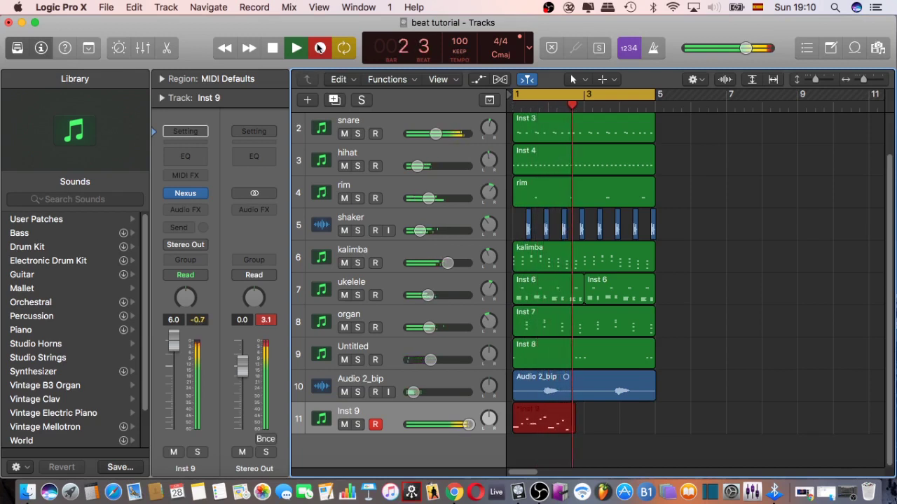
pyautogui.press('space')
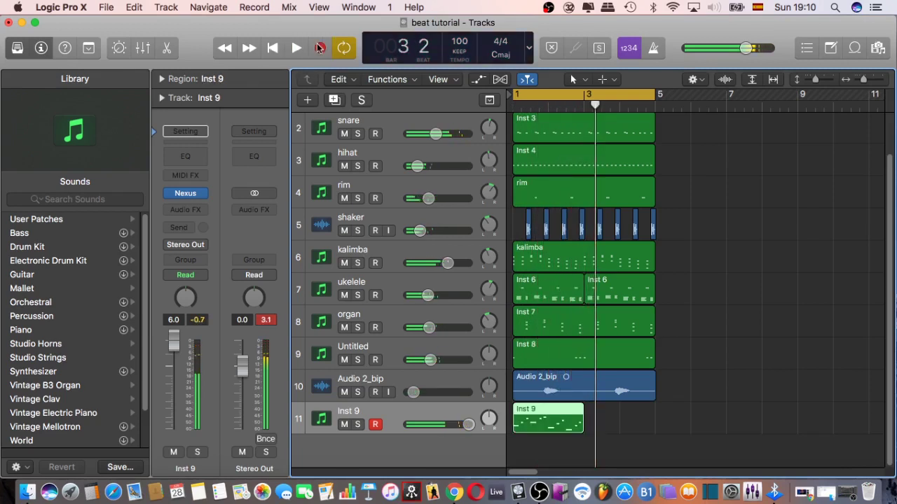
pyautogui.doubleClick(538, 409)
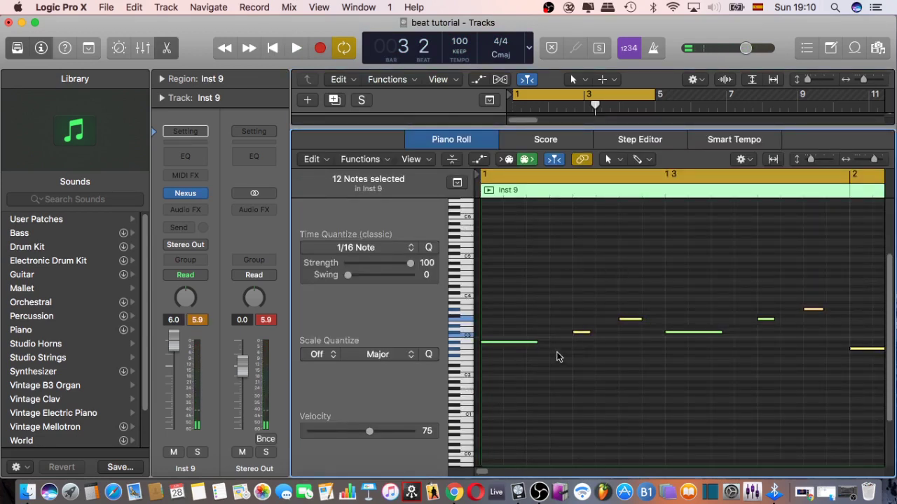
pyautogui.press('space')
pyautogui.hotkey('alt', 'shift', 'Down')
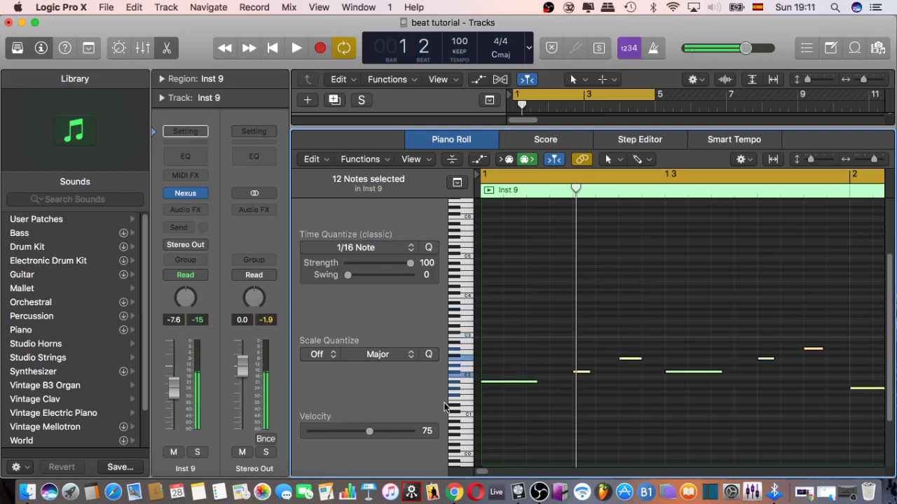
pyautogui.press('space')
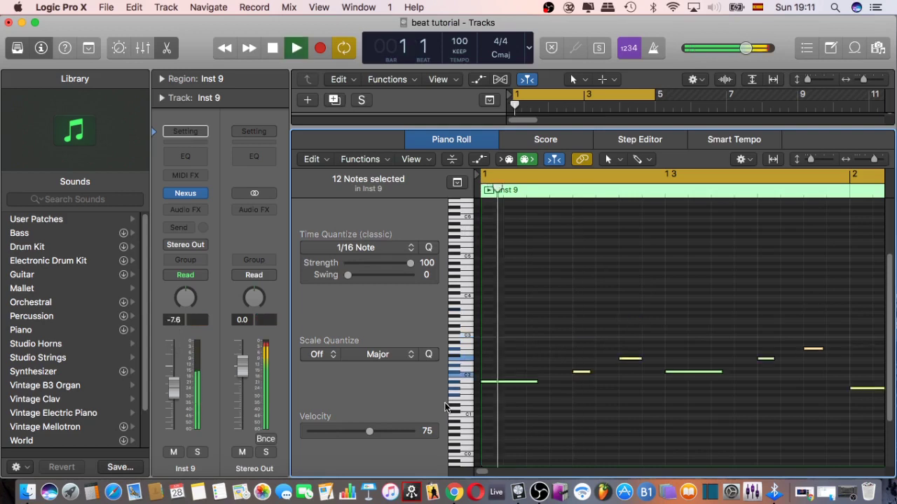
pyautogui.click(167, 48)
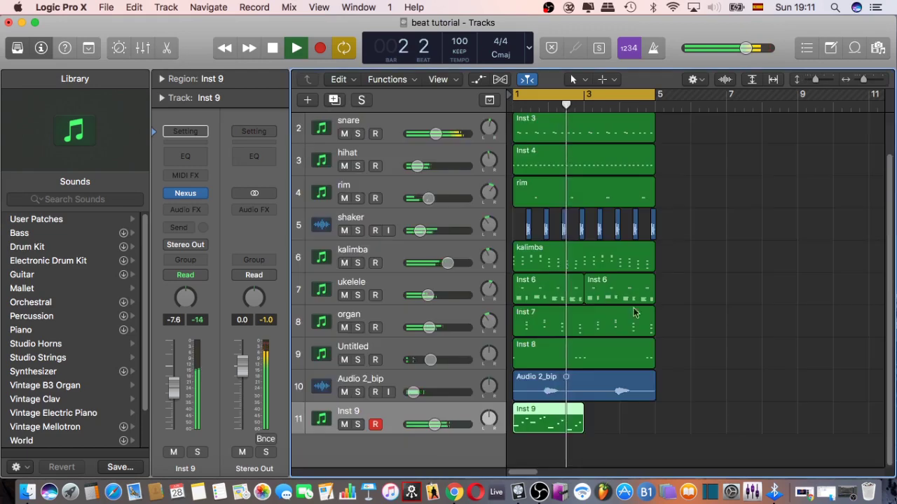
pyautogui.press('space')
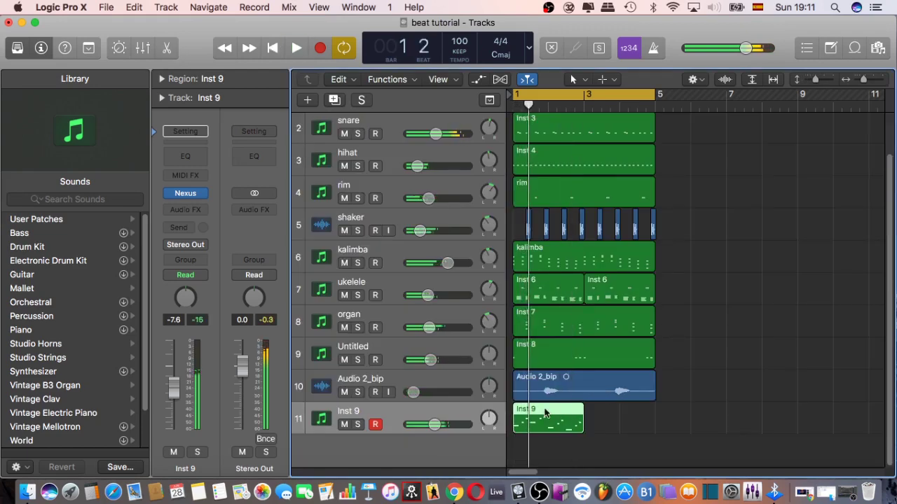
# Audition the Inst 9 notes an octave higher and an octave lower, ending back at their starting octave
pyautogui.doubleClick(548, 415)
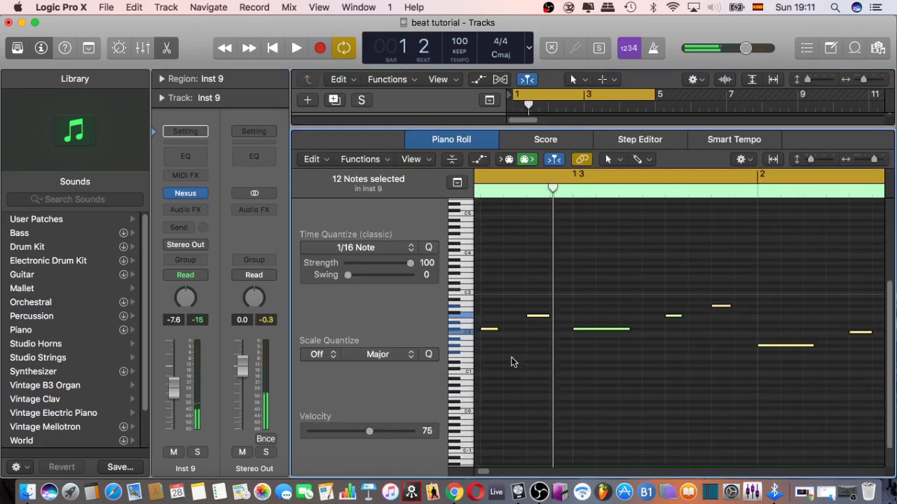
pyautogui.hotkey('alt', 'shift', 'Up')
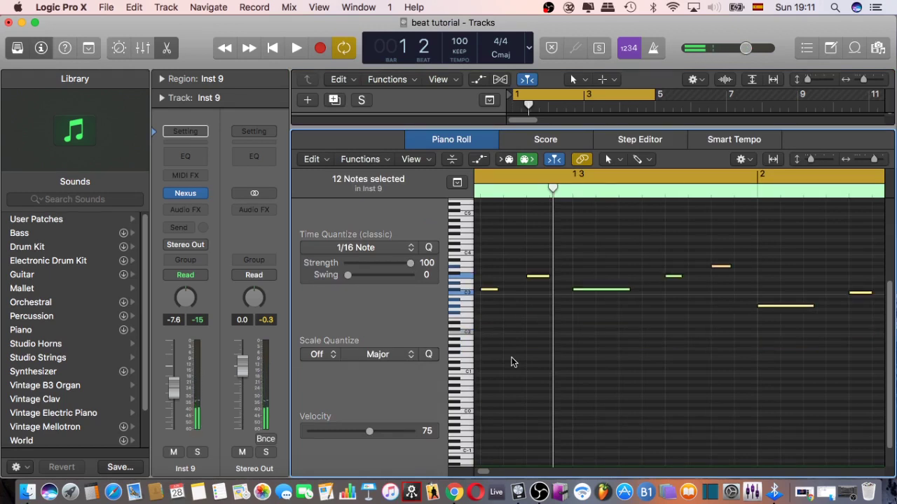
pyautogui.hotkey('alt', 'shift', 'Down')
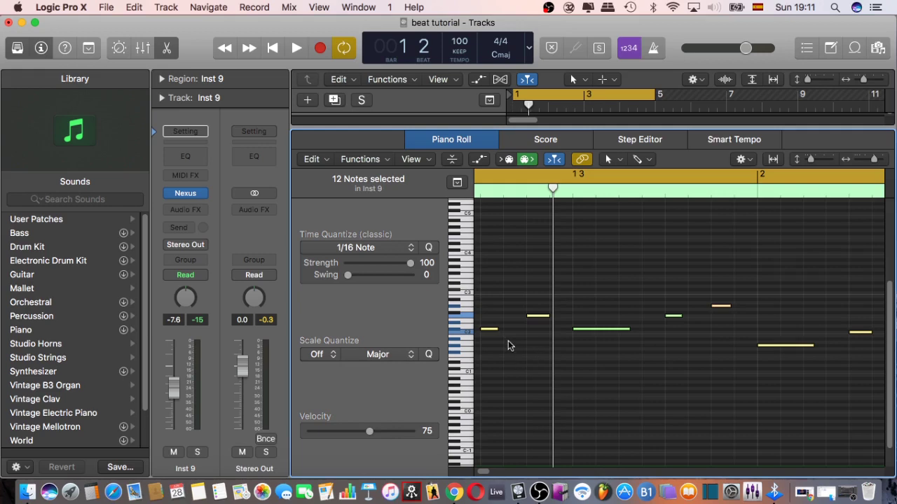
pyautogui.hscroll(-3, 502, 339)
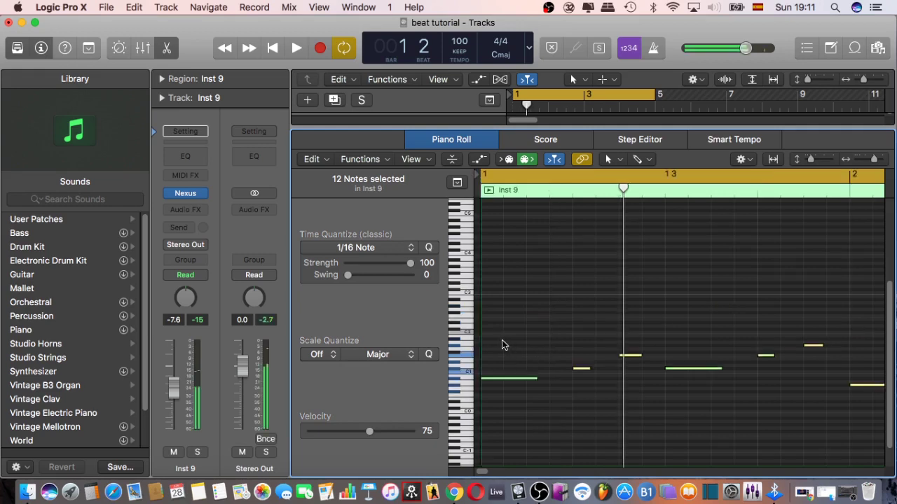
pyautogui.press('space')
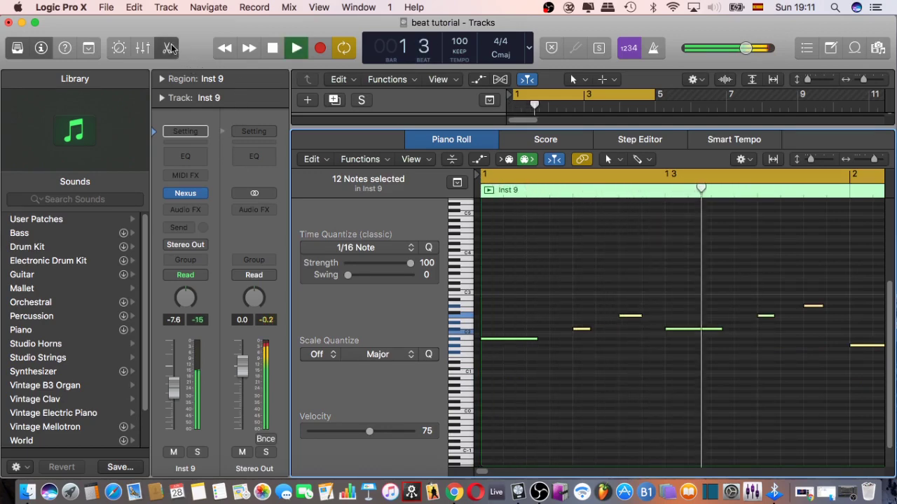
pyautogui.press('e')
pyautogui.scroll(-1, 883, 336)
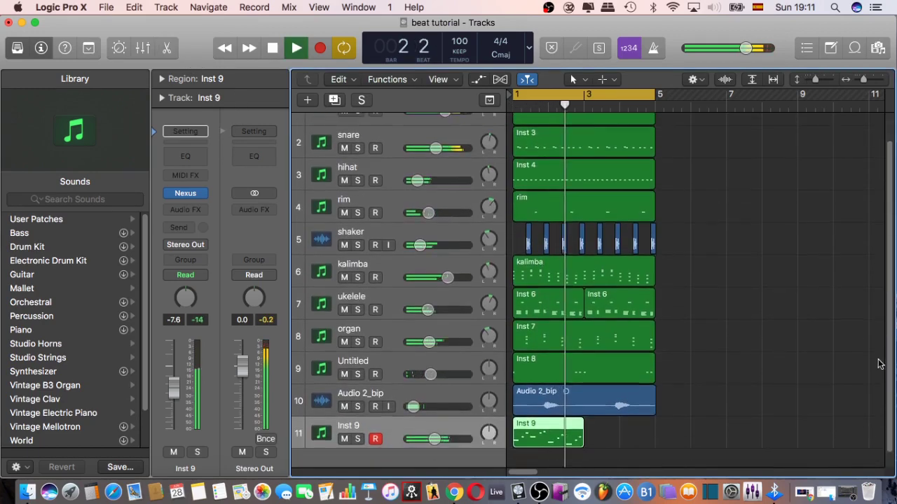
pyautogui.press('space')
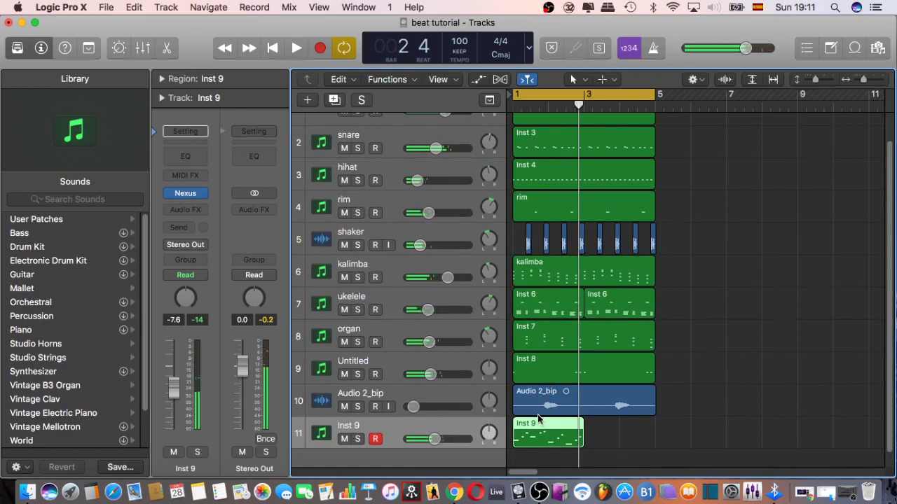
# Copy the two-bar Inst 9 region to bar 3, play the beat from the start and disarm recording on the track
pyautogui.moveTo(572, 433); pyautogui.dragTo(609, 430)
pyautogui.press('Return')
pyautogui.press('space')
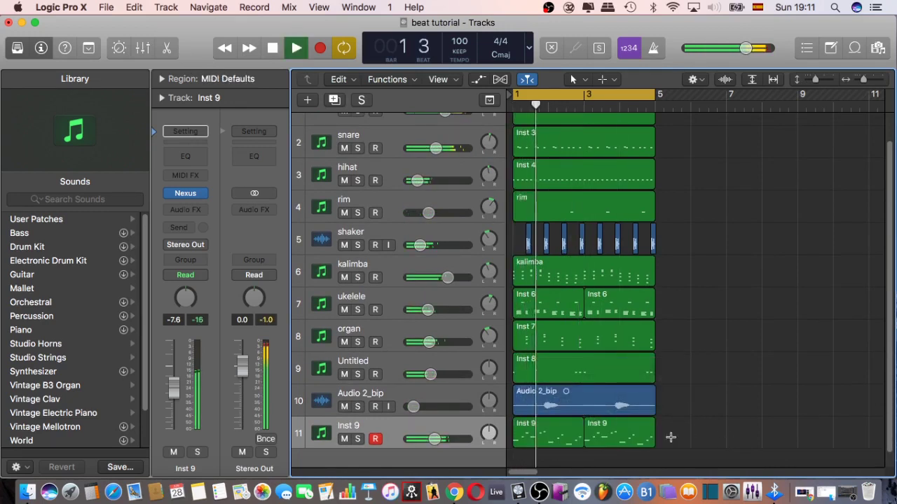
pyautogui.click(376, 440)
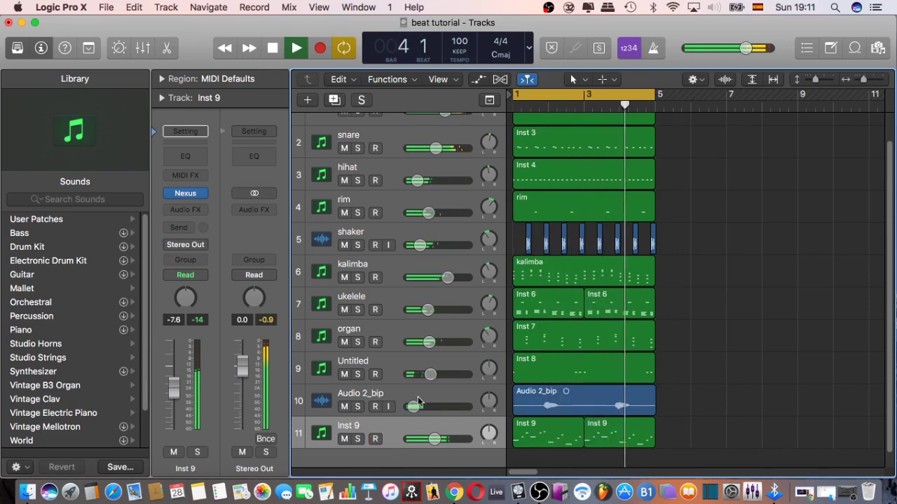
pyautogui.press('space')
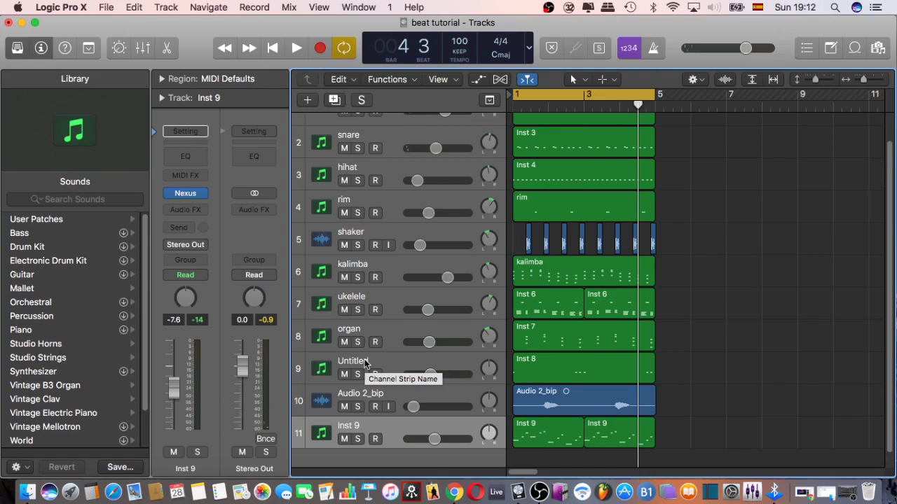
# Rename the Untitled Sylenth1 track as synth1
pyautogui.doubleClick(364, 362)
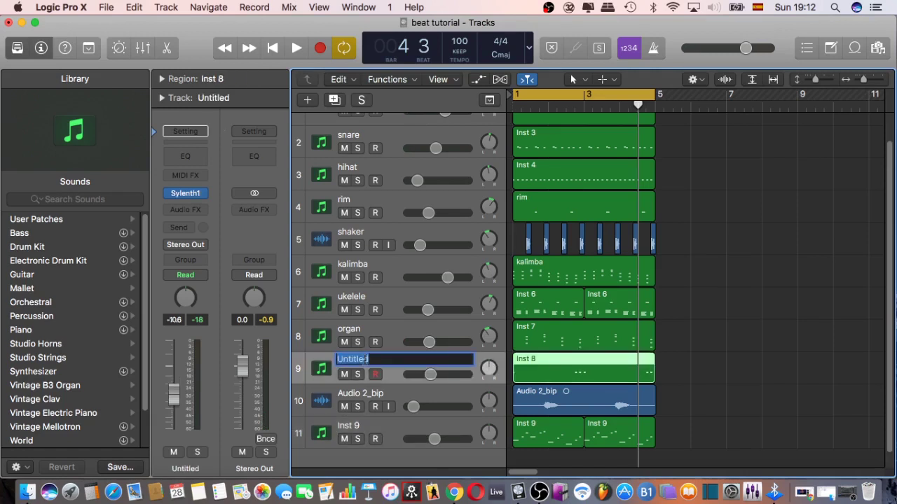
pyautogui.write('synth1')
pyautogui.press('Return')
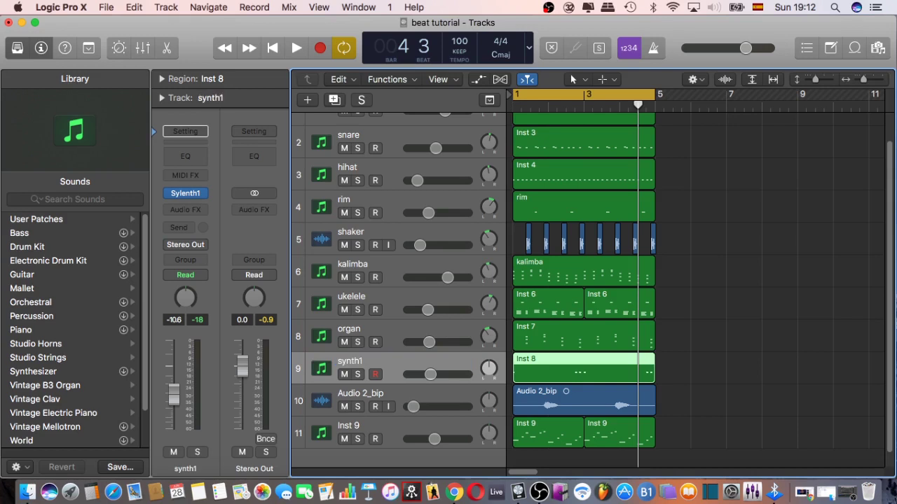
# Rename the Audio 2_bip track as shop vocal
pyautogui.click(378, 396)
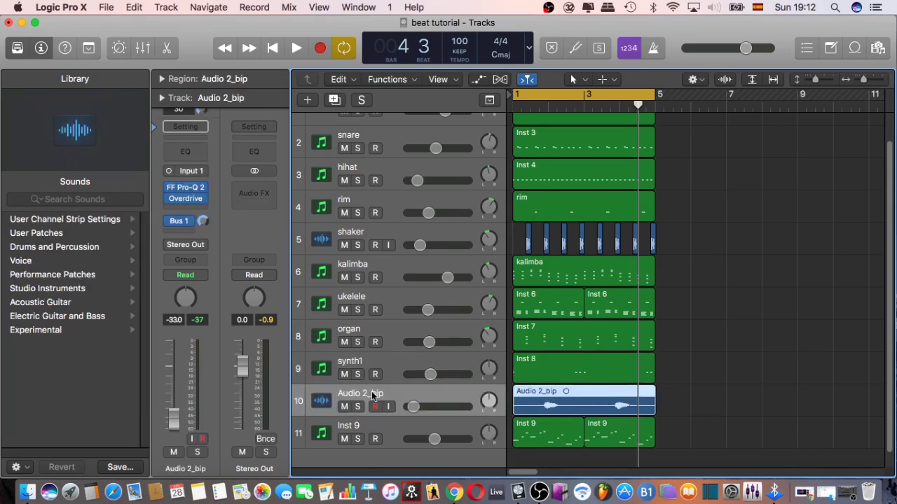
pyautogui.doubleClick(372, 396)
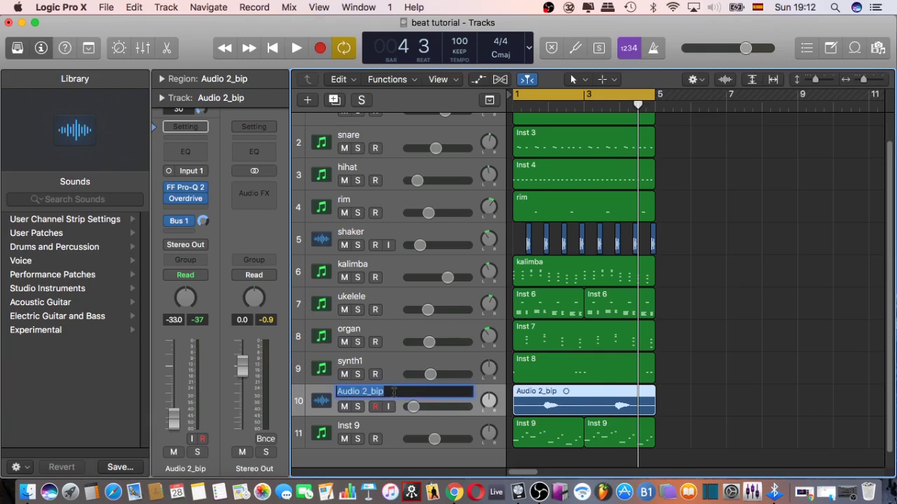
pyautogui.write('shop vocal')
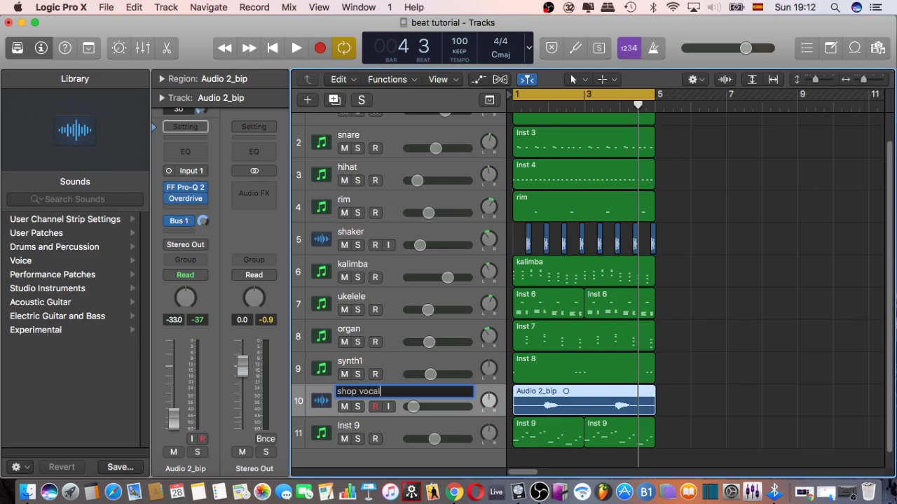
pyautogui.press('Return')
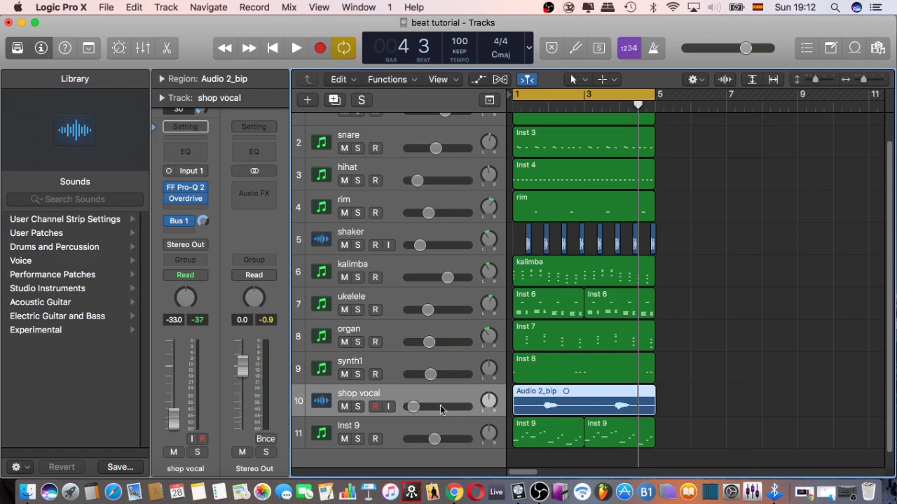
# Rename the Inst 9 track as bass and move it to the start of the track list, above kick
pyautogui.doubleClick(351, 426)
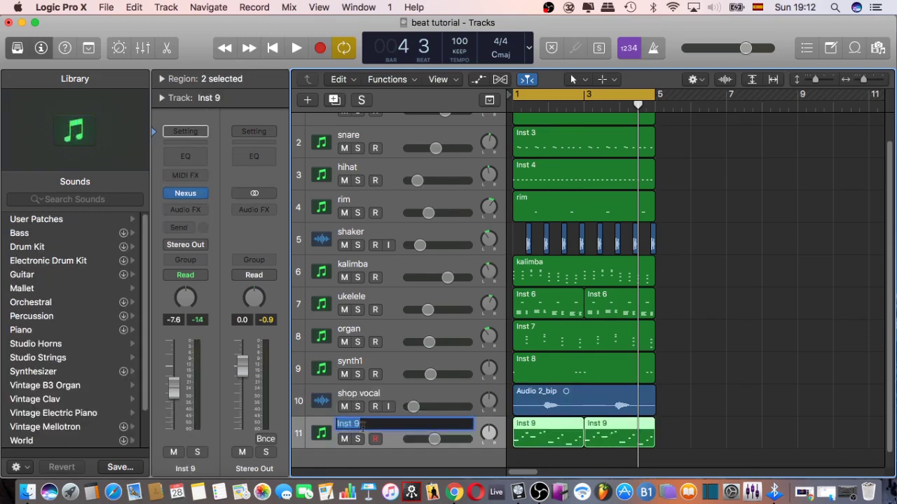
pyautogui.write('bass')
pyautogui.press('Return')
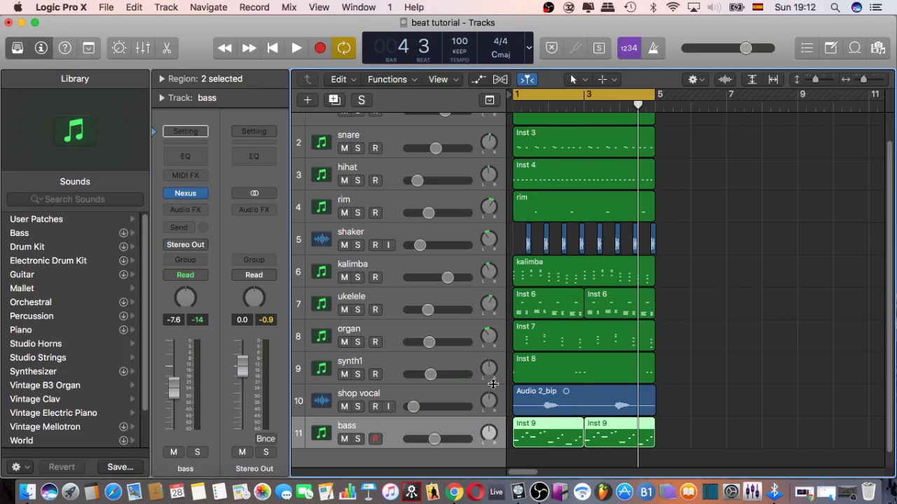
pyautogui.scroll(5, 390, 376)
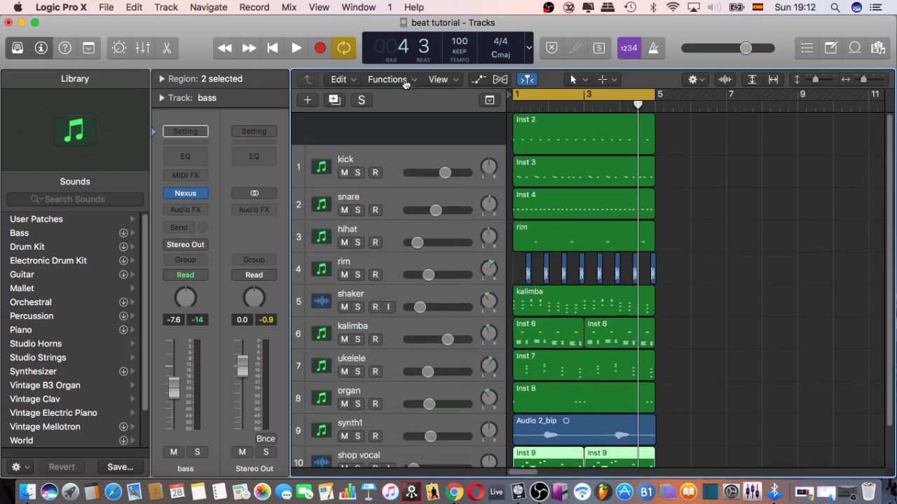
pyautogui.moveTo(405, 82); pyautogui.dragTo(408, 119)
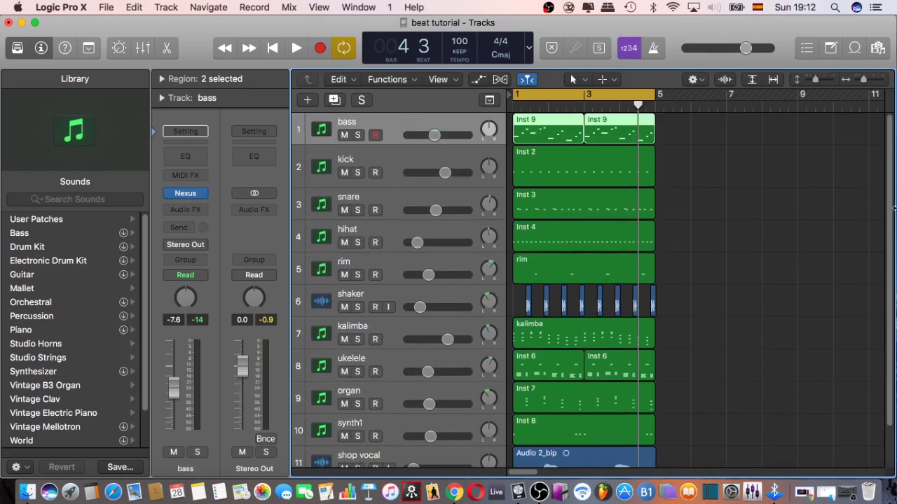